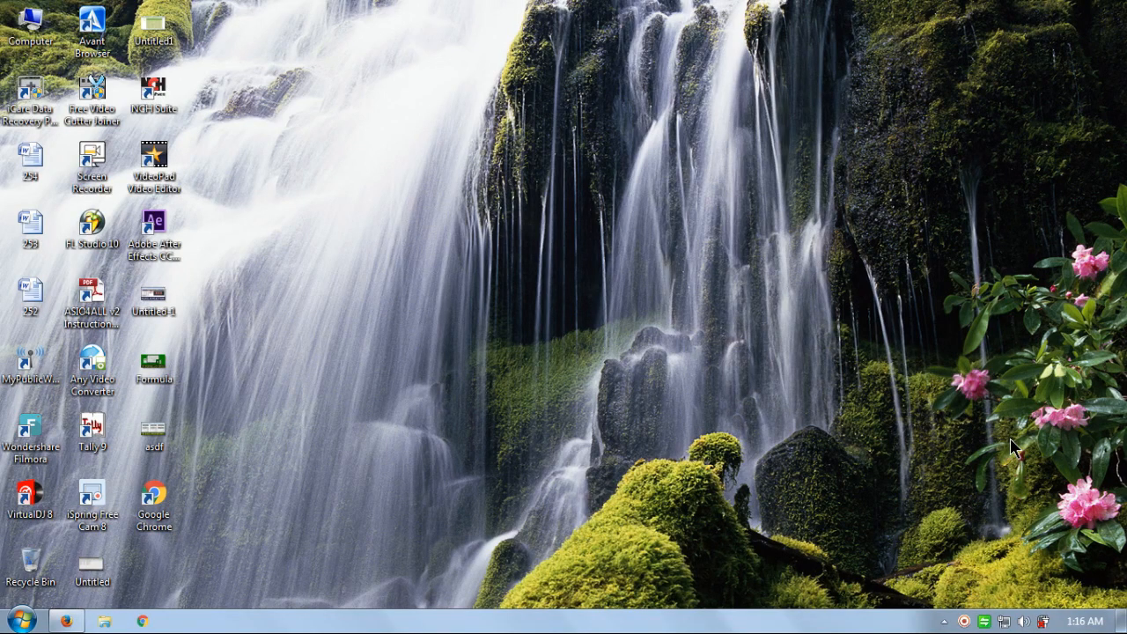
- Start Microsoft Office Excel 2007 with a blank workbook
click(26, 622)
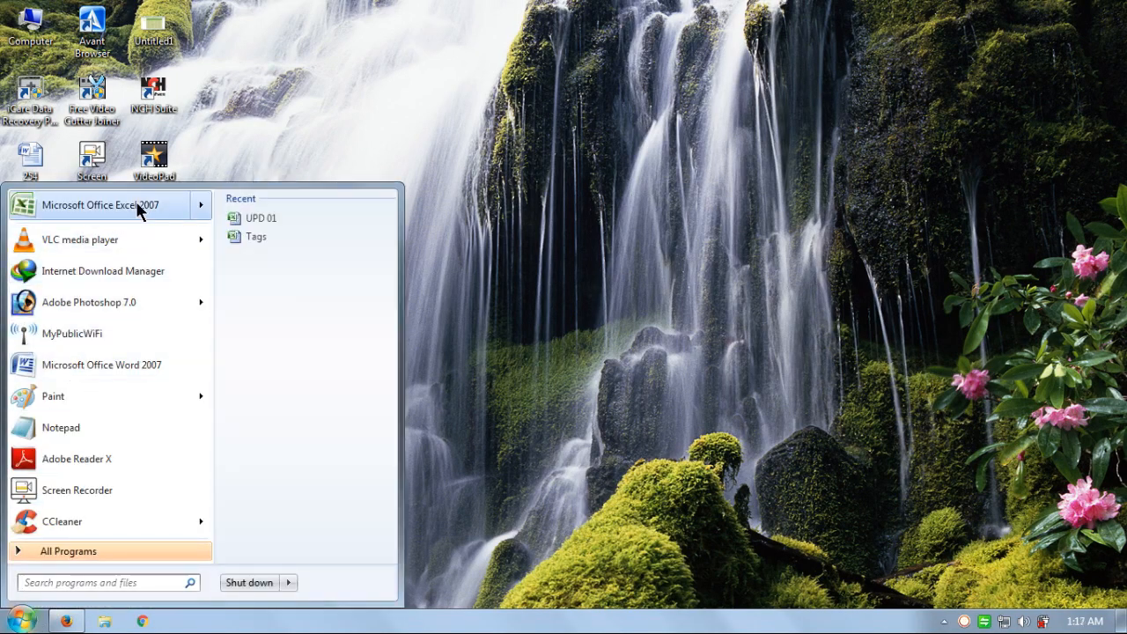
click(136, 205)
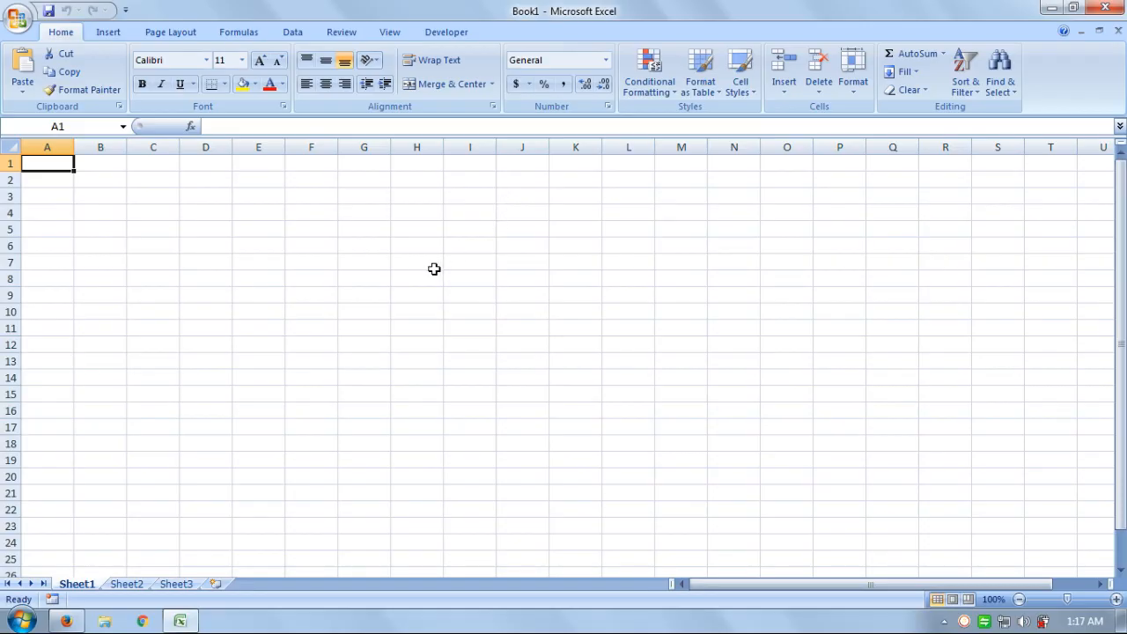
click(434, 269)
- Enter the column headings S.NO. in B5 and EMPLOYEE NAME in C5
click(106, 231)
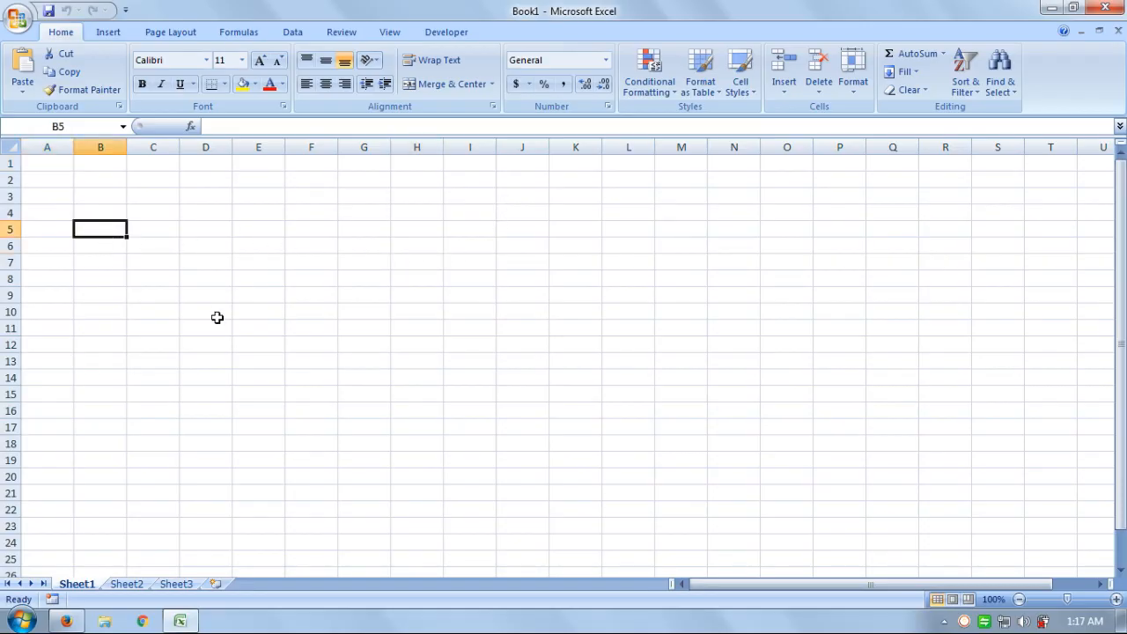
text(S.NO.)
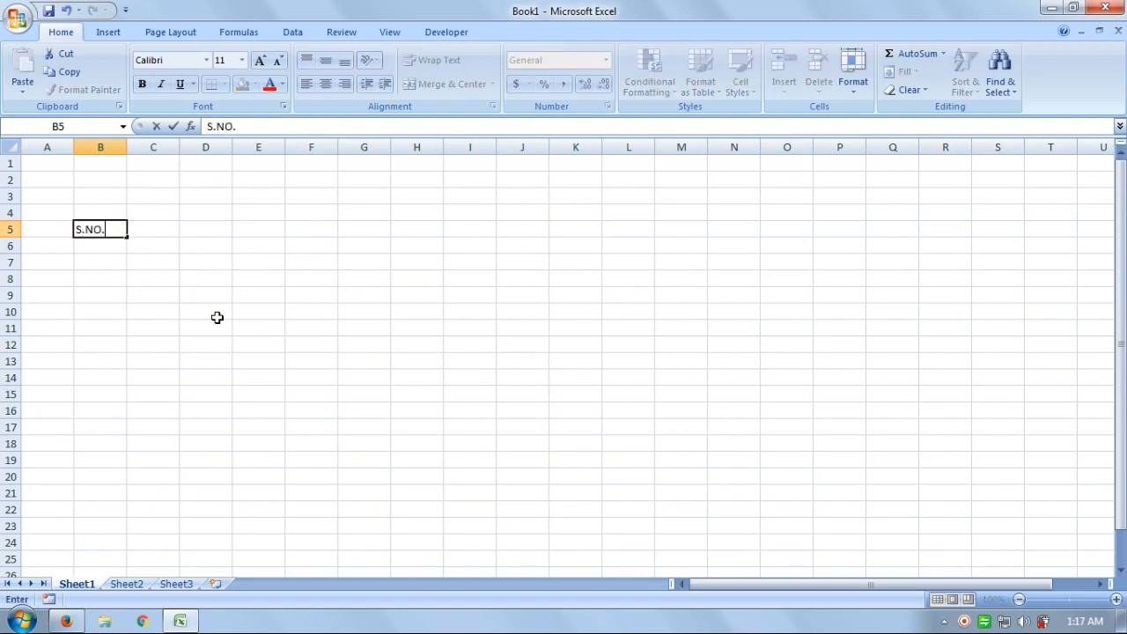
key(Tab)
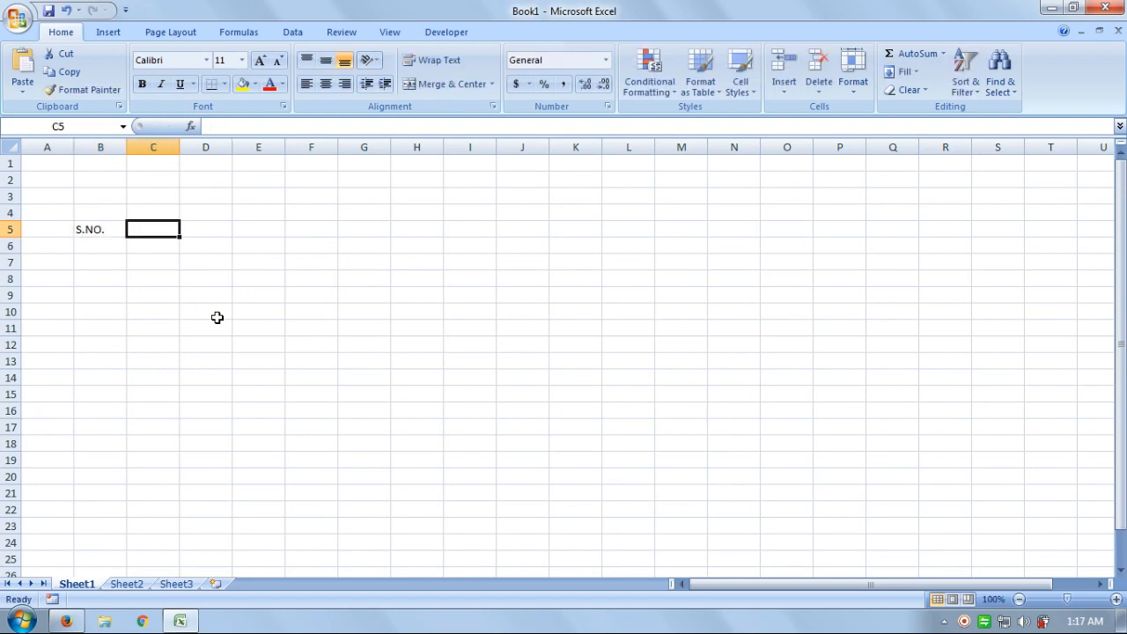
text(EM)
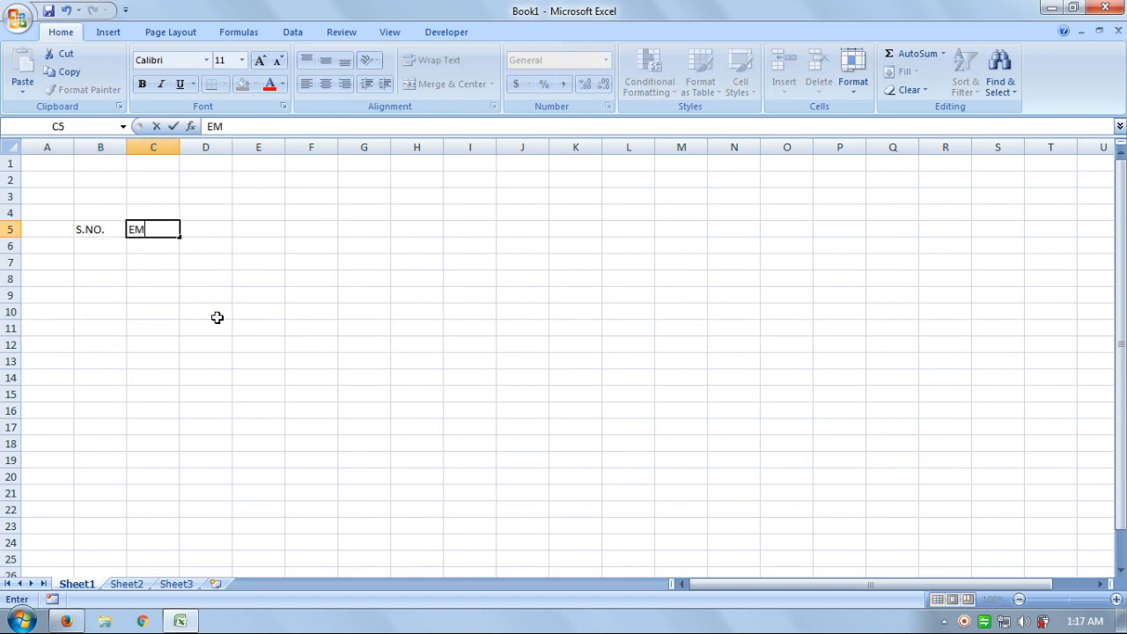
text(PLOYEEMENT)
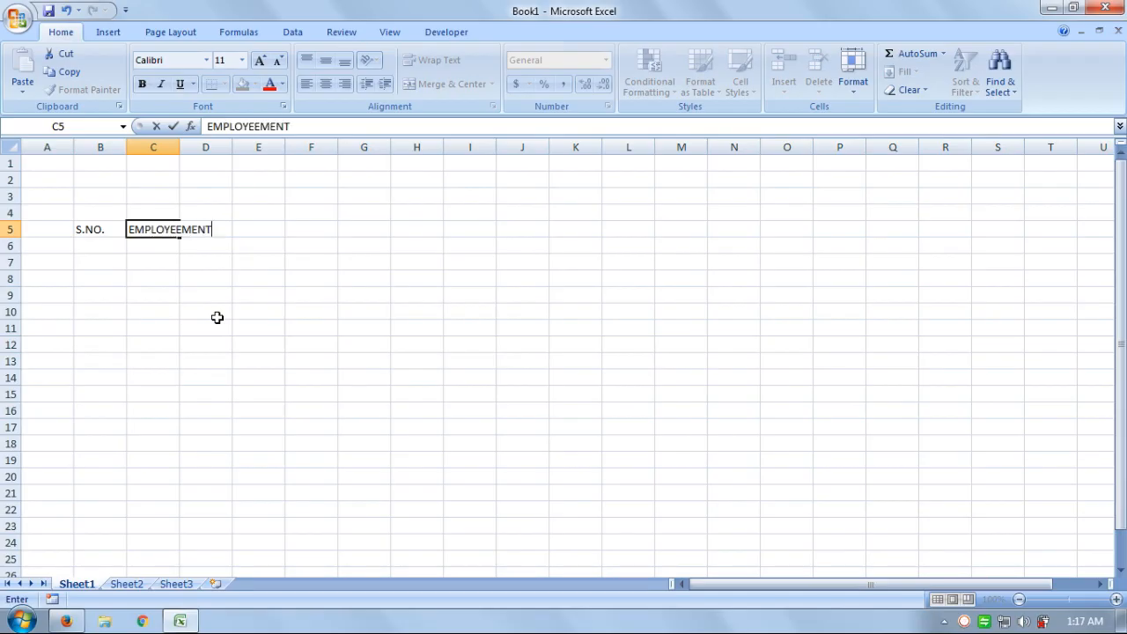
key(BackSpace)
key(BackSpace)
key(BackSpace)
key(BackSpace)
text(NAME)
key(Tab)
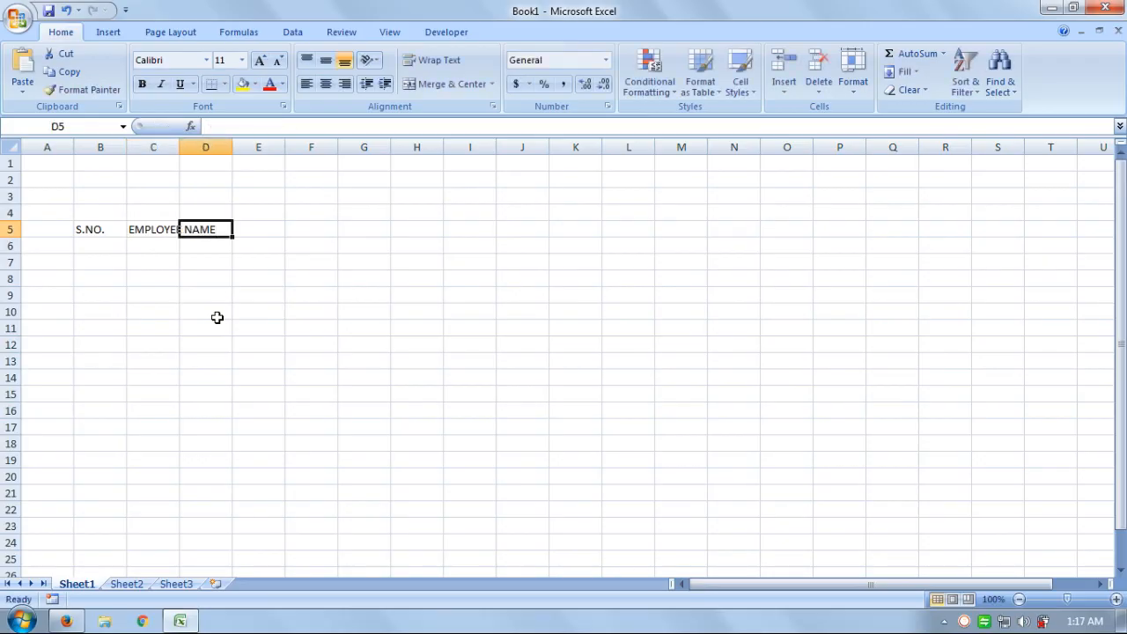
- Enter the salary component headings BS, DA, CCA and HRA in cells D5 to G5
text(BS)
key(Tab)
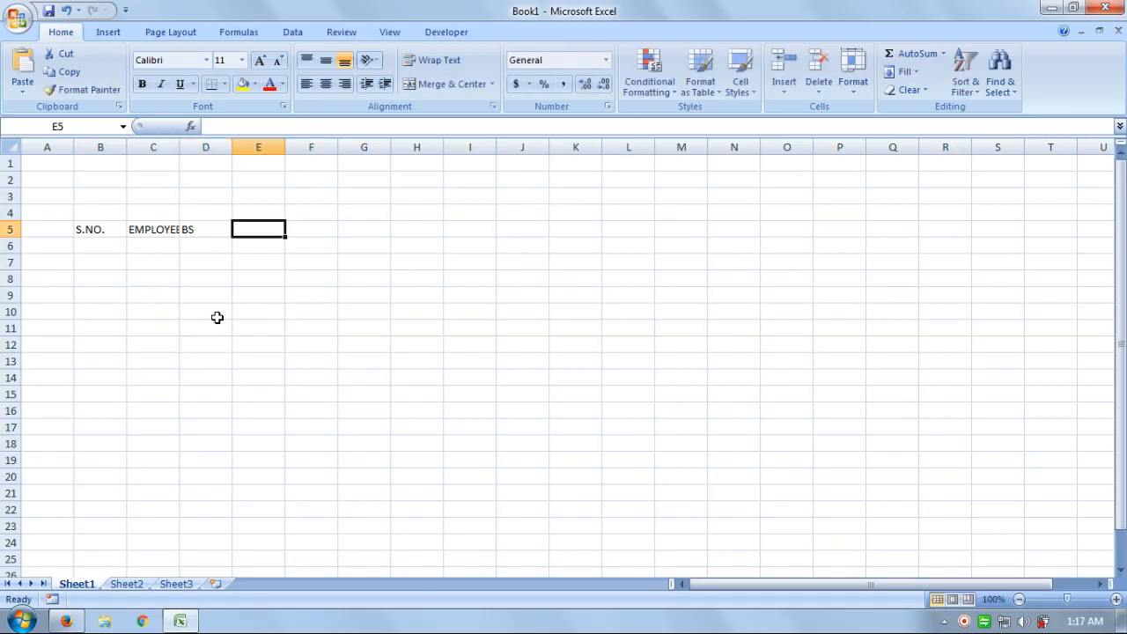
text(DA)
key(Tab)
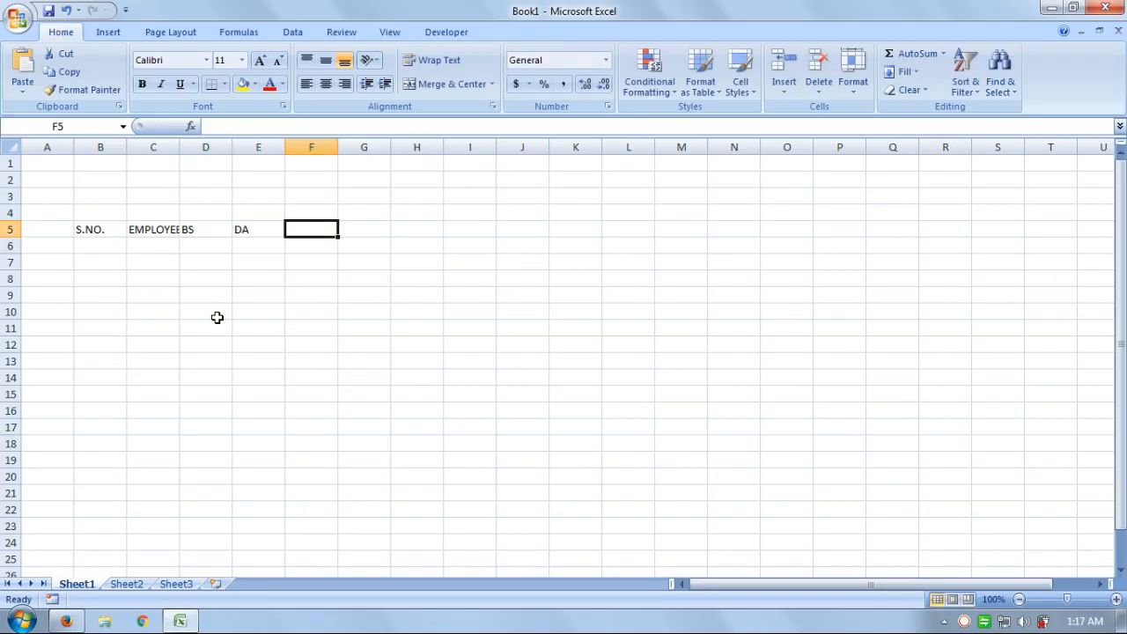
text(CCA)
key(Tab)
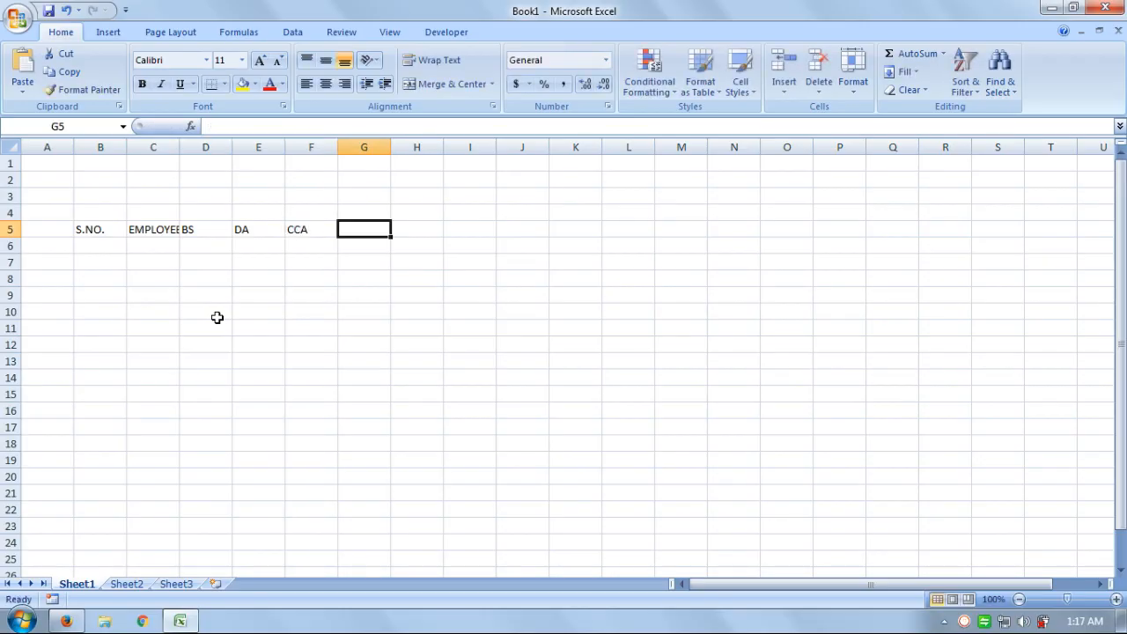
text(HRA)
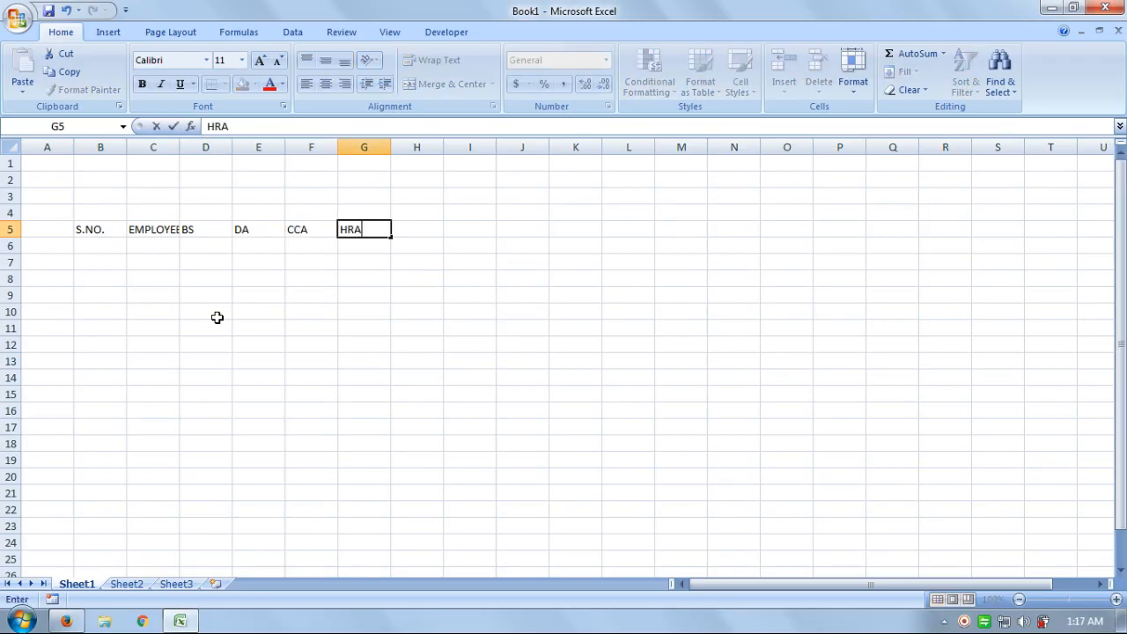
key(Tab)
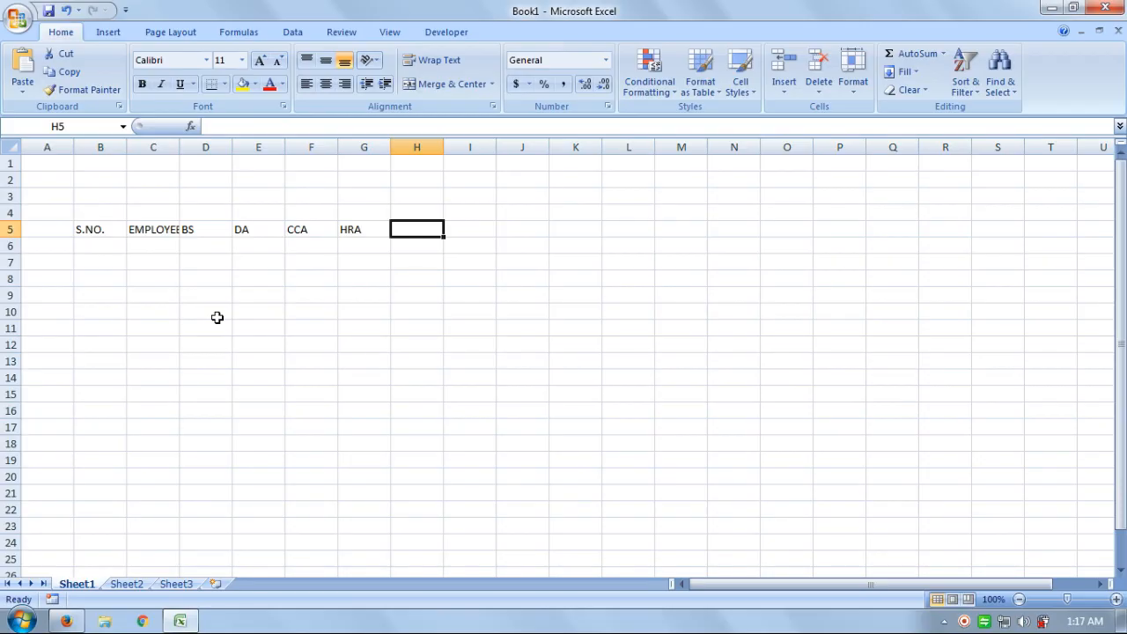
- Continue the heading row with BONUS, GS and PF in cells H5 to J5
text(BONUS)
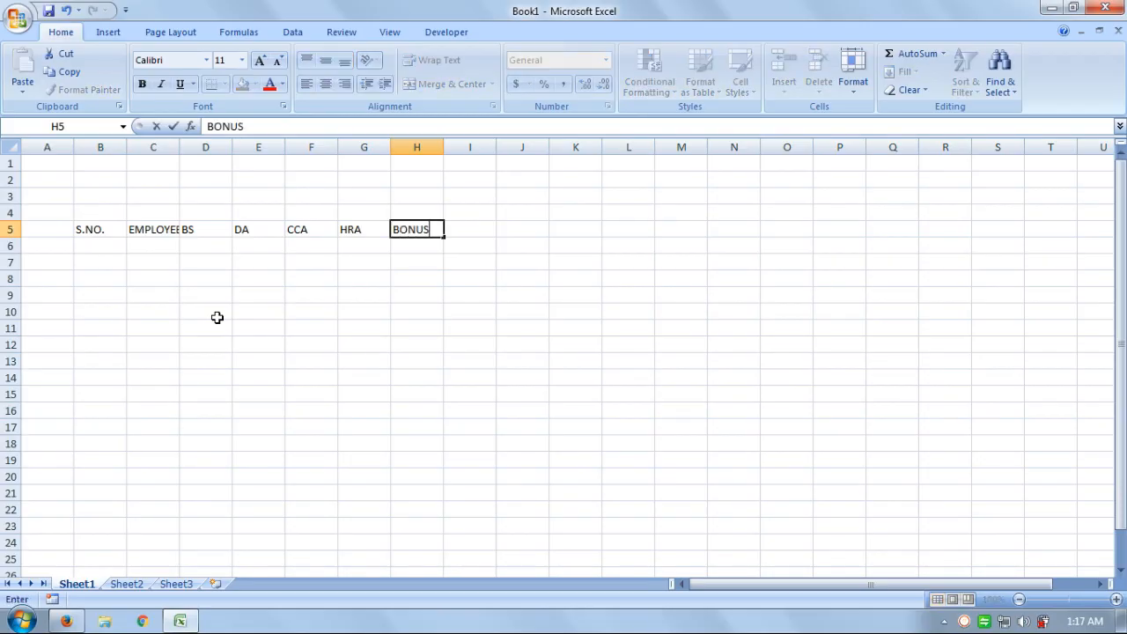
key(Tab)
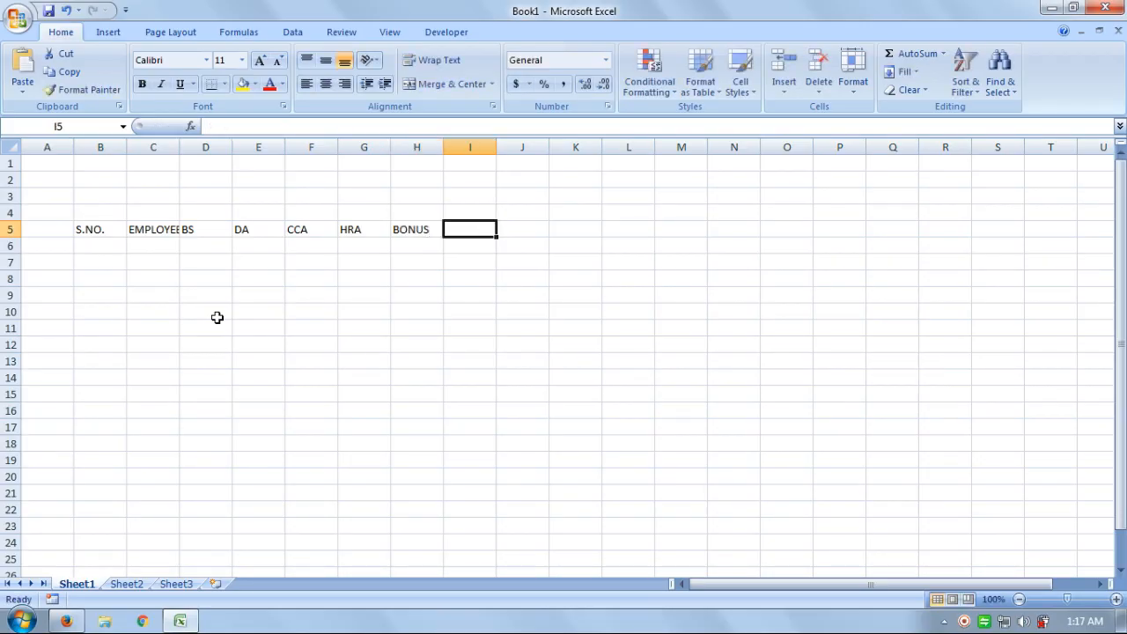
text(GS)
key(Tab)
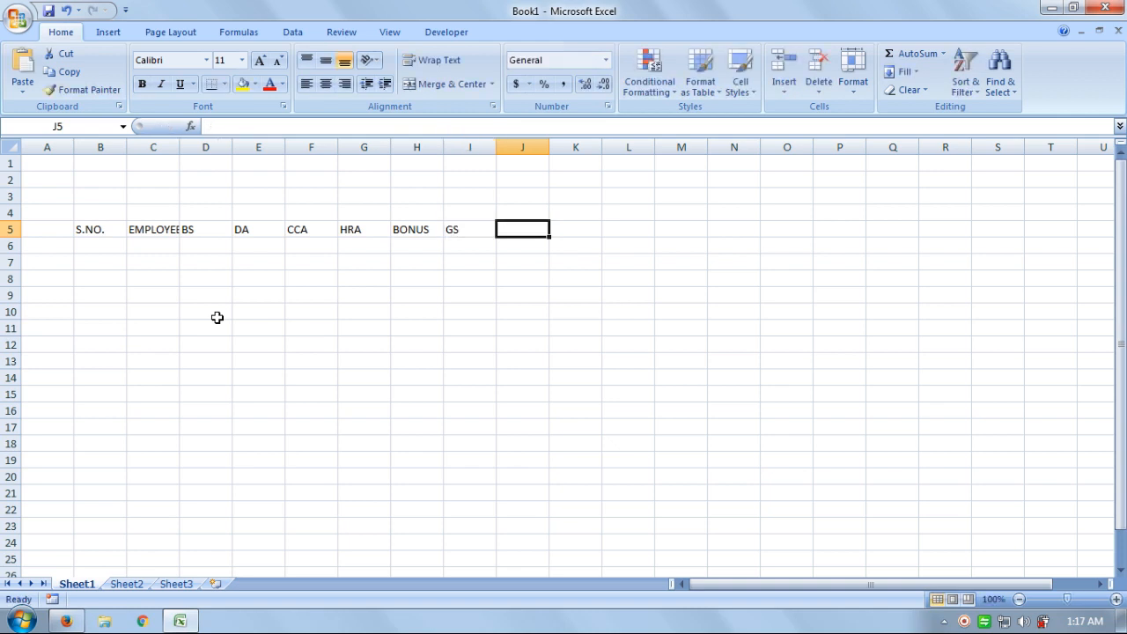
text(PF)
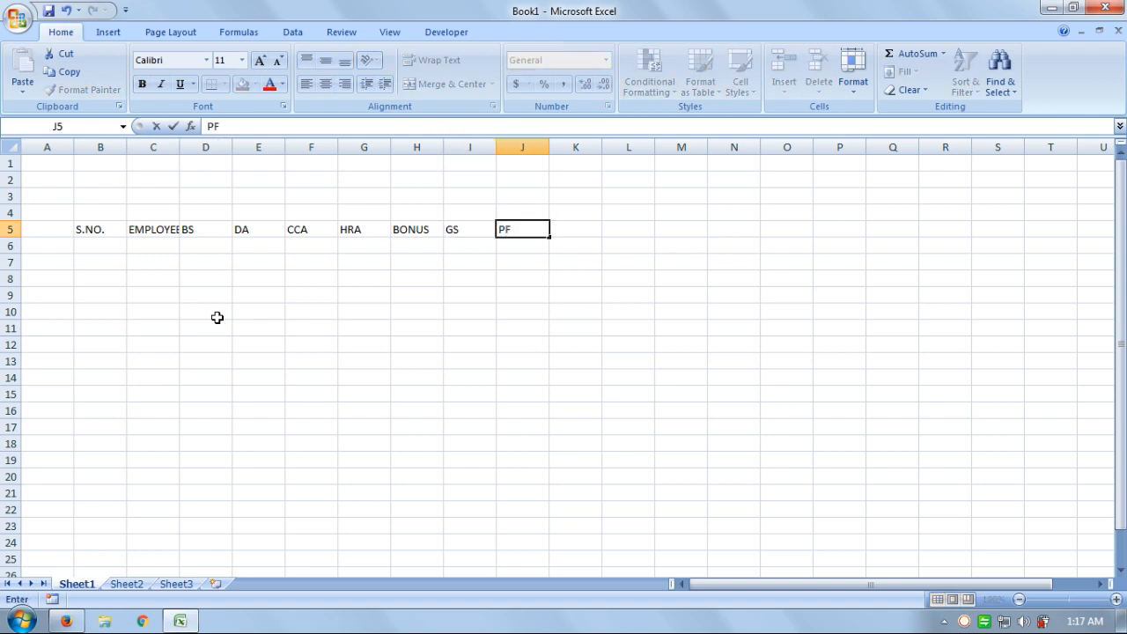
key(Tab)
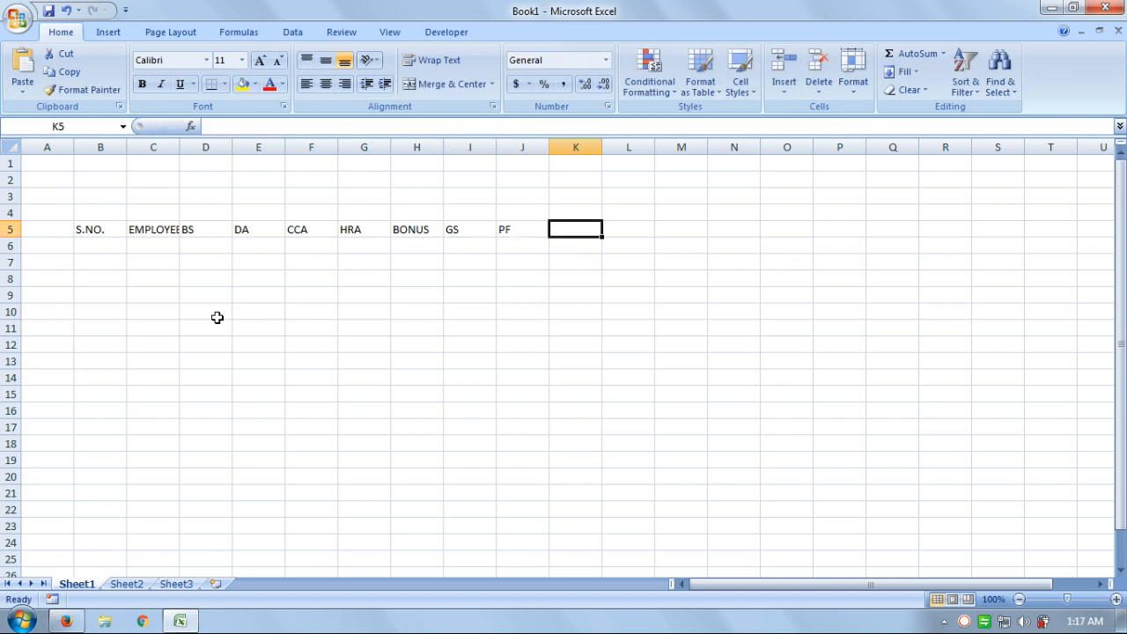
- Complete the heading row with DEDUCTIONS, TDS and IN HAND SALARY in cells K5 to M5
text(DEDUC)
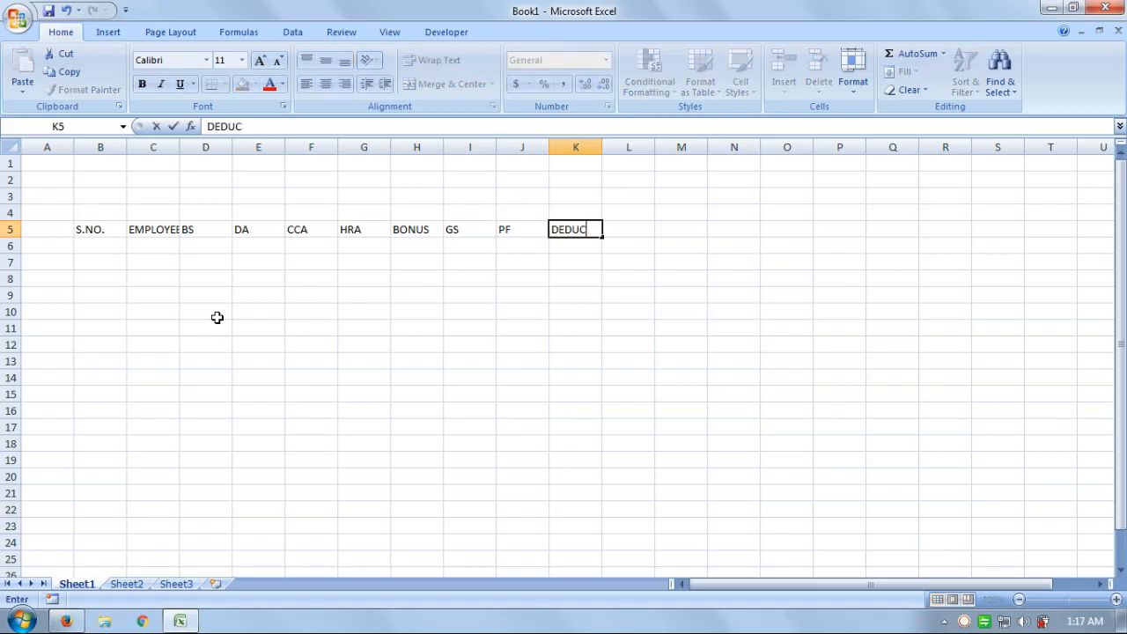
text(TIONS)
key(Tab)
text(TDS)
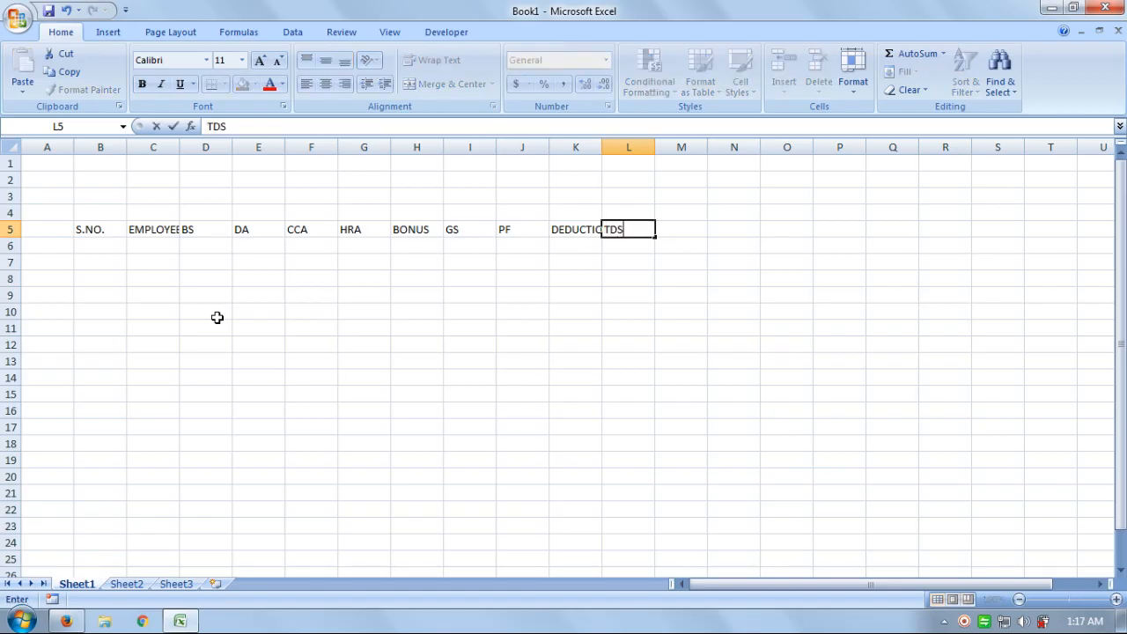
key(Tab)
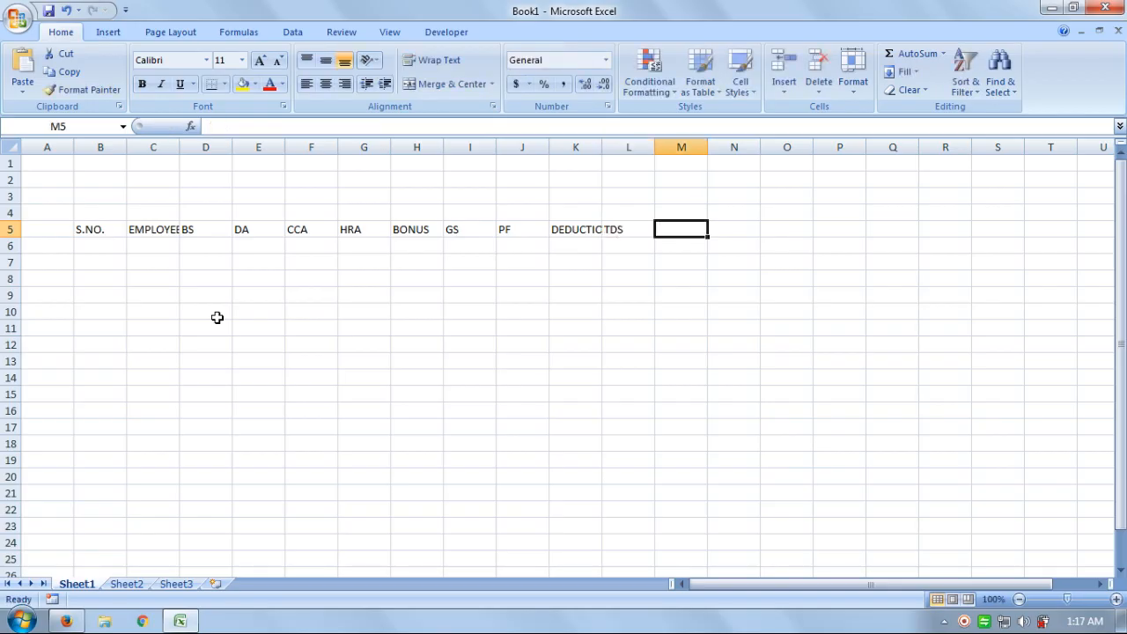
text(IN HAND)
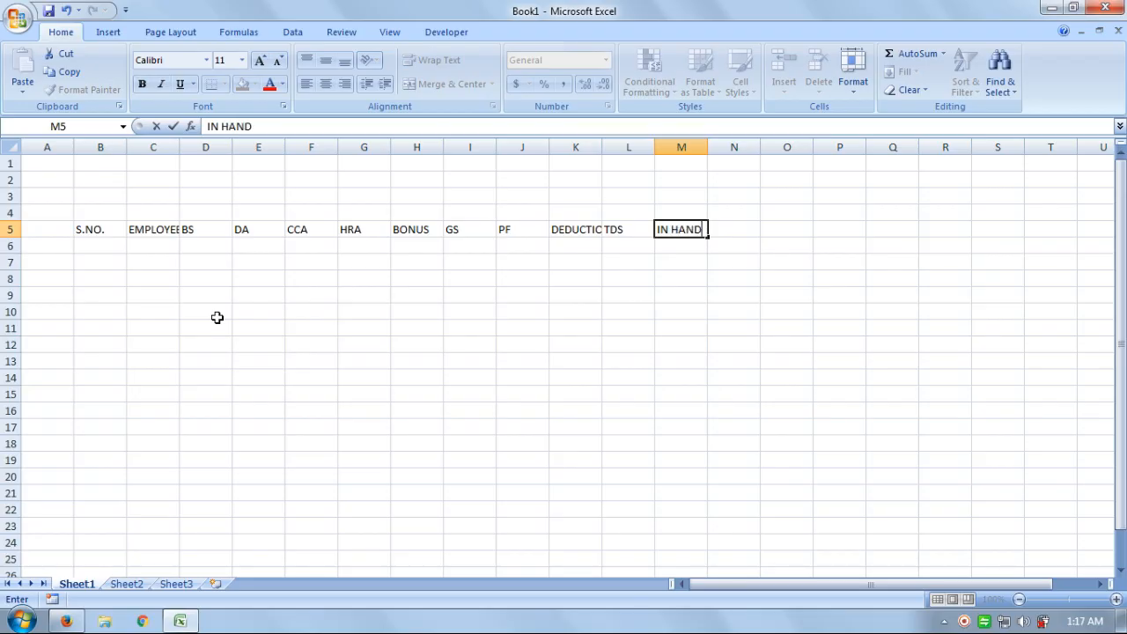
text( SALARY)
key(Return)
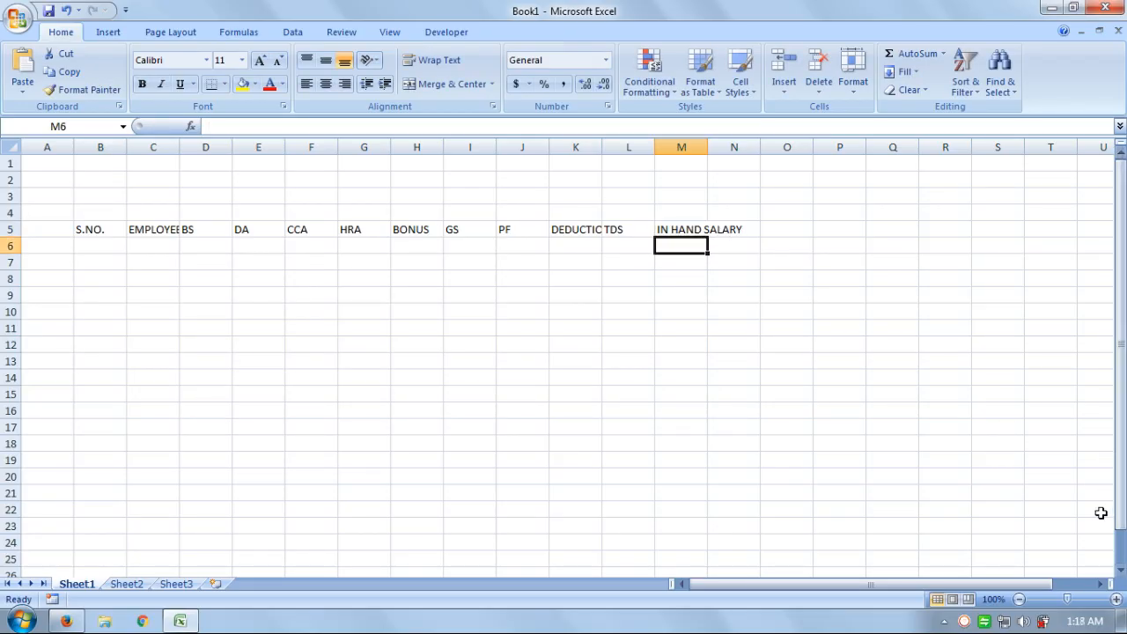
- Number the rows under S.NO. from 1 to 10 in cells B6 to B15
click(1117, 600)
click(1116, 599)
click(1116, 600)
click(1116, 600)
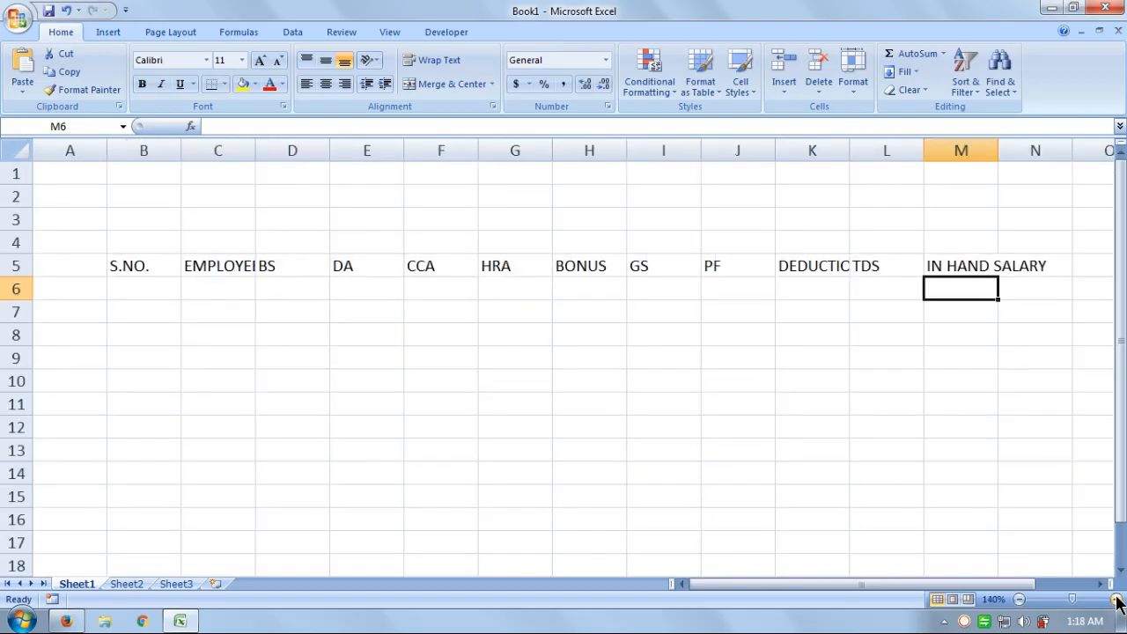
click(484, 380)
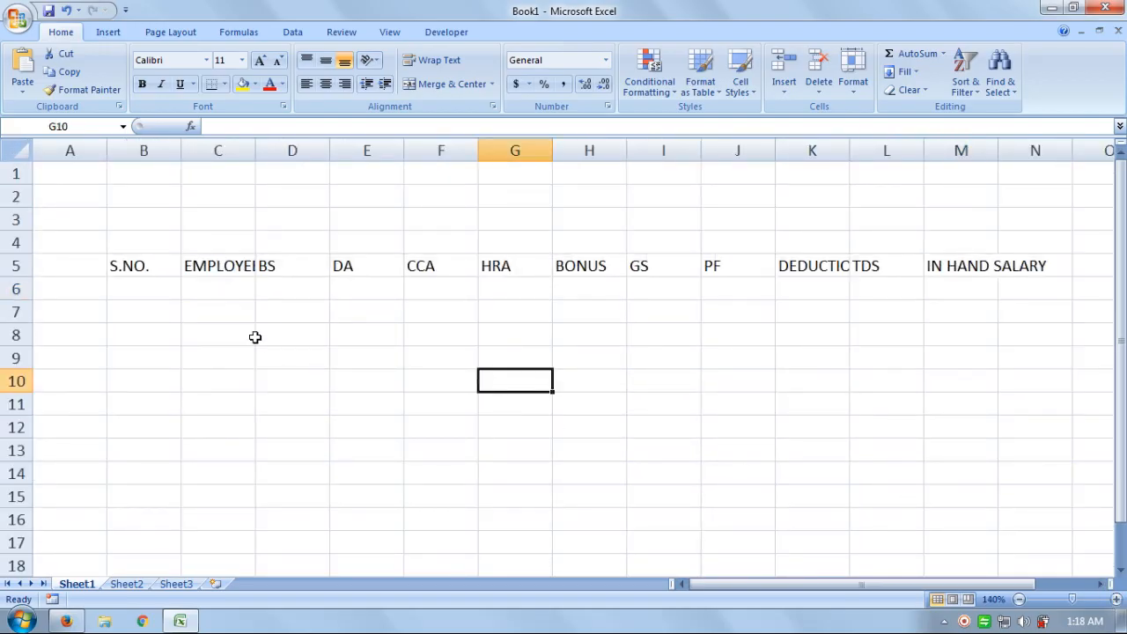
click(163, 294)
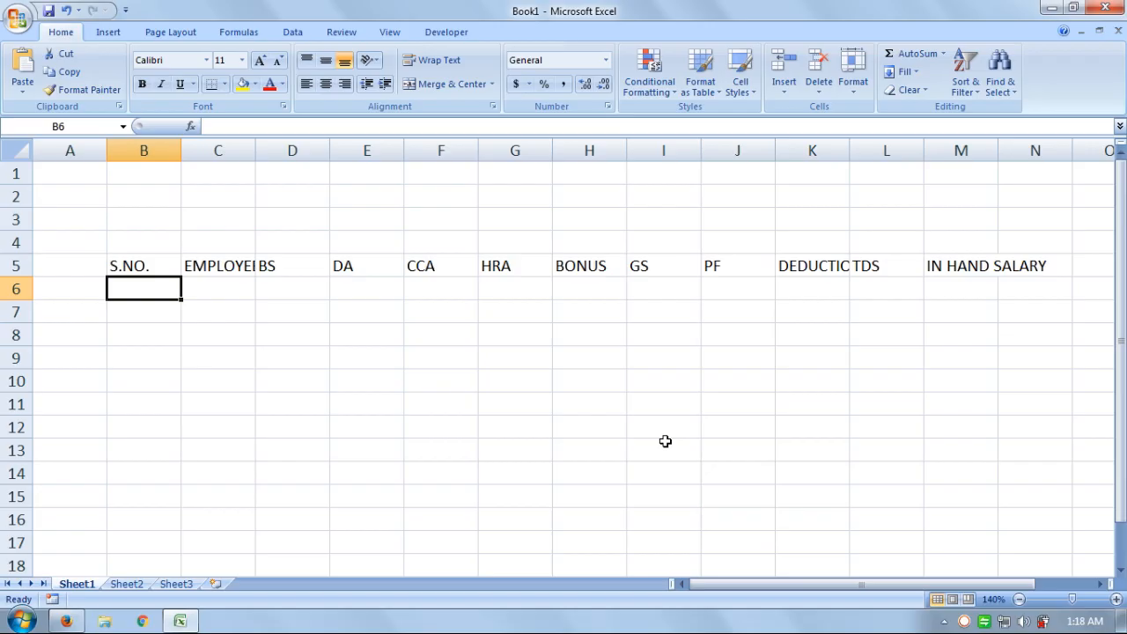
text(1 2 3 4)
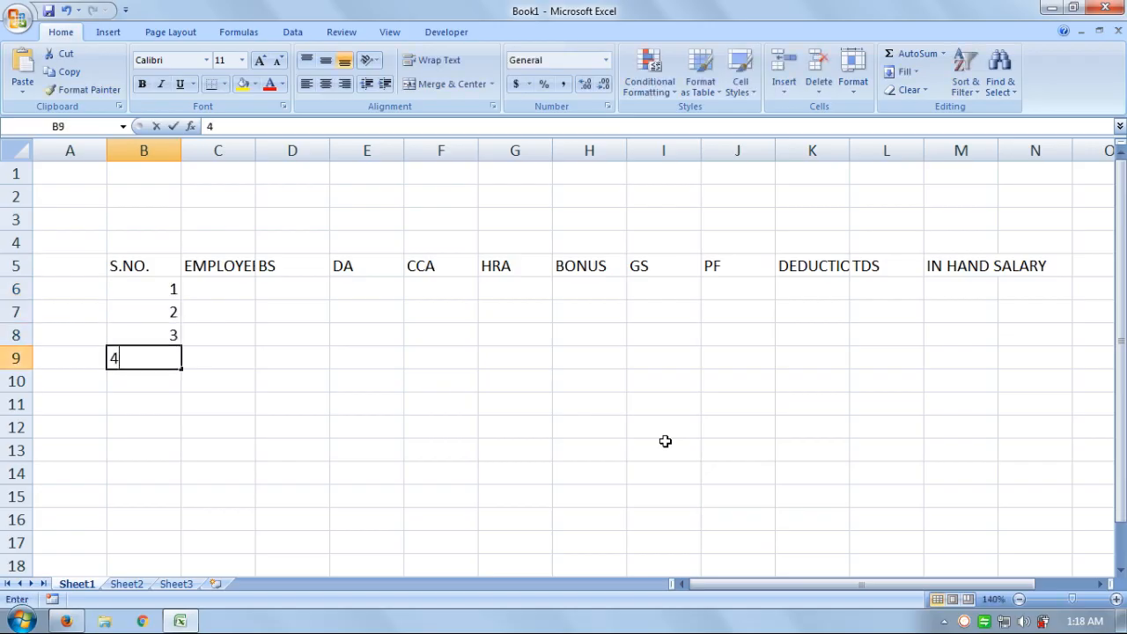
text( 5 6 7 8 9 1)
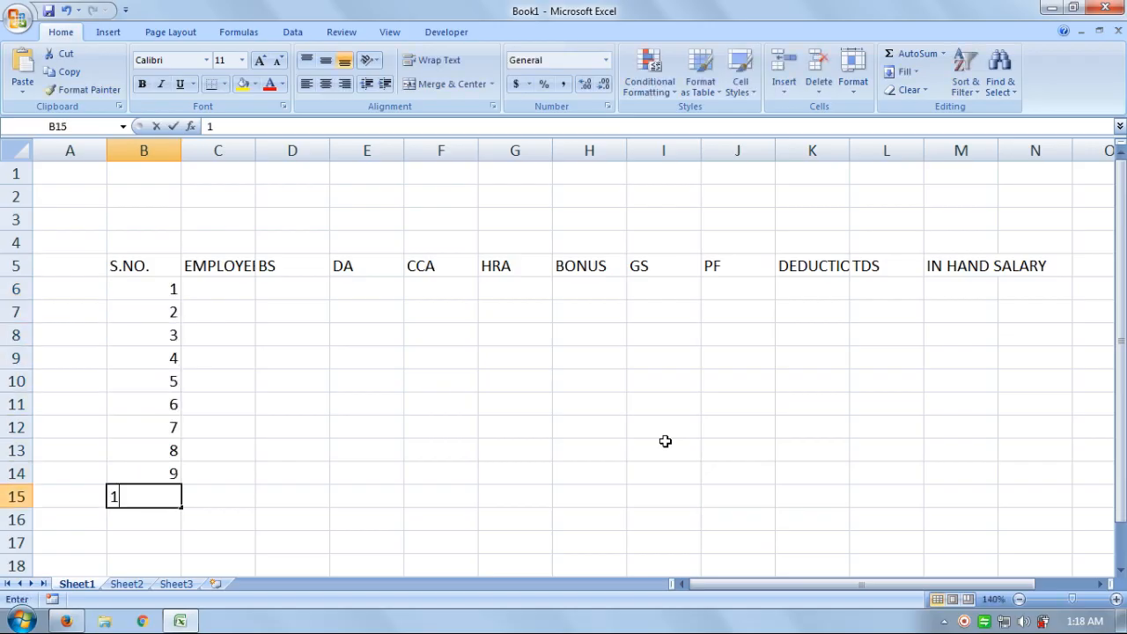
text(0)
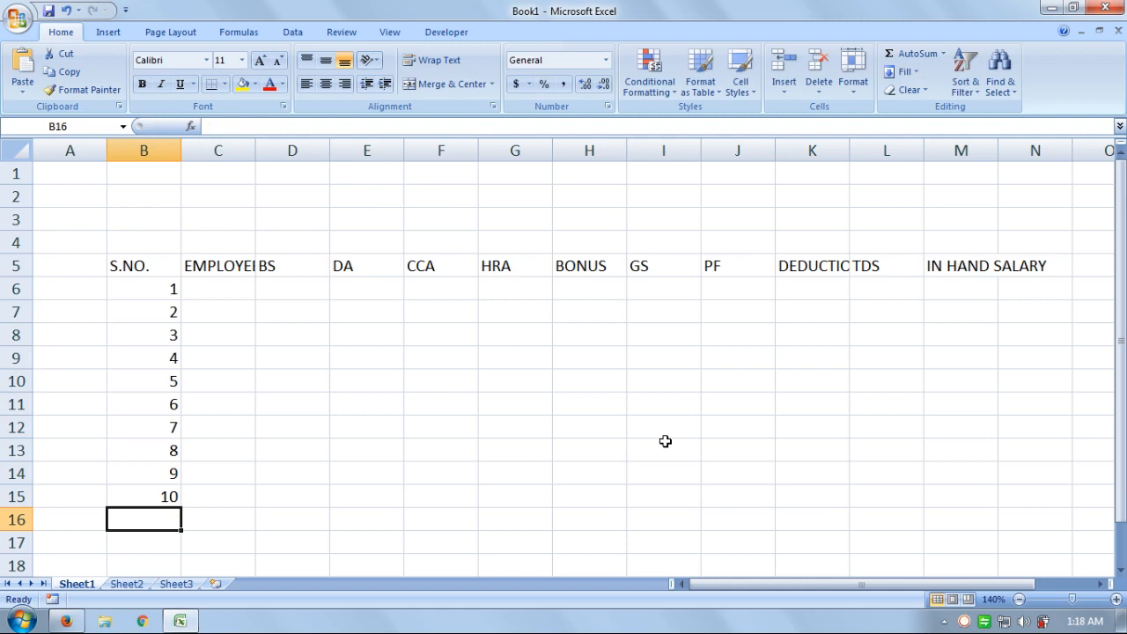
- Enter the first employee's full name in mixed case in cell C6
key(Right)
key(ctrl+Up)
key(Down)
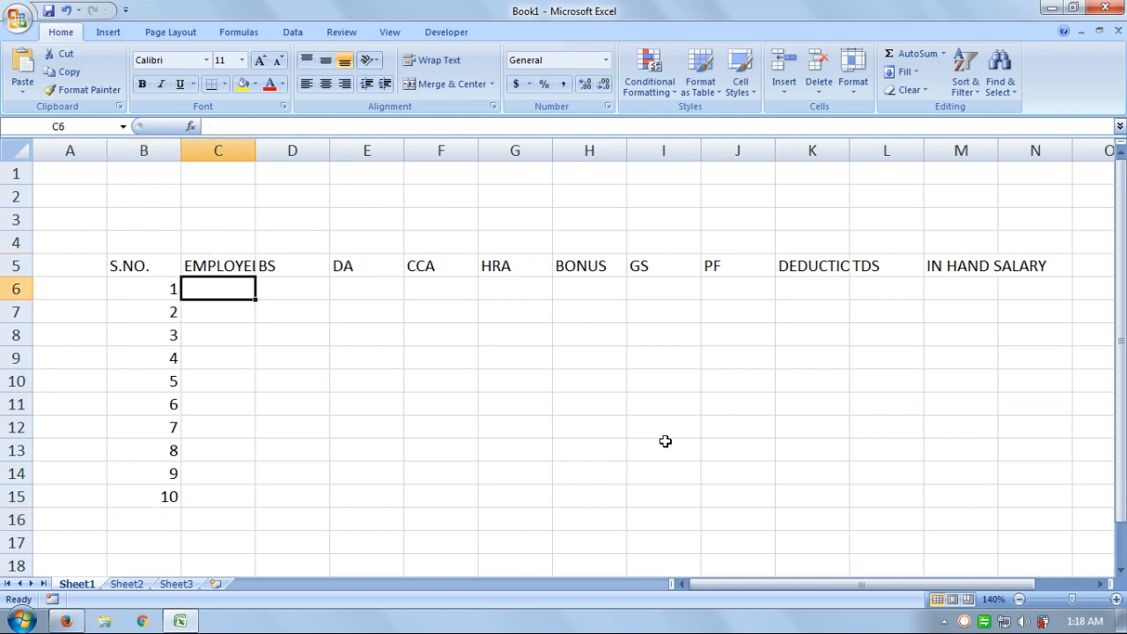
text(SANDE)
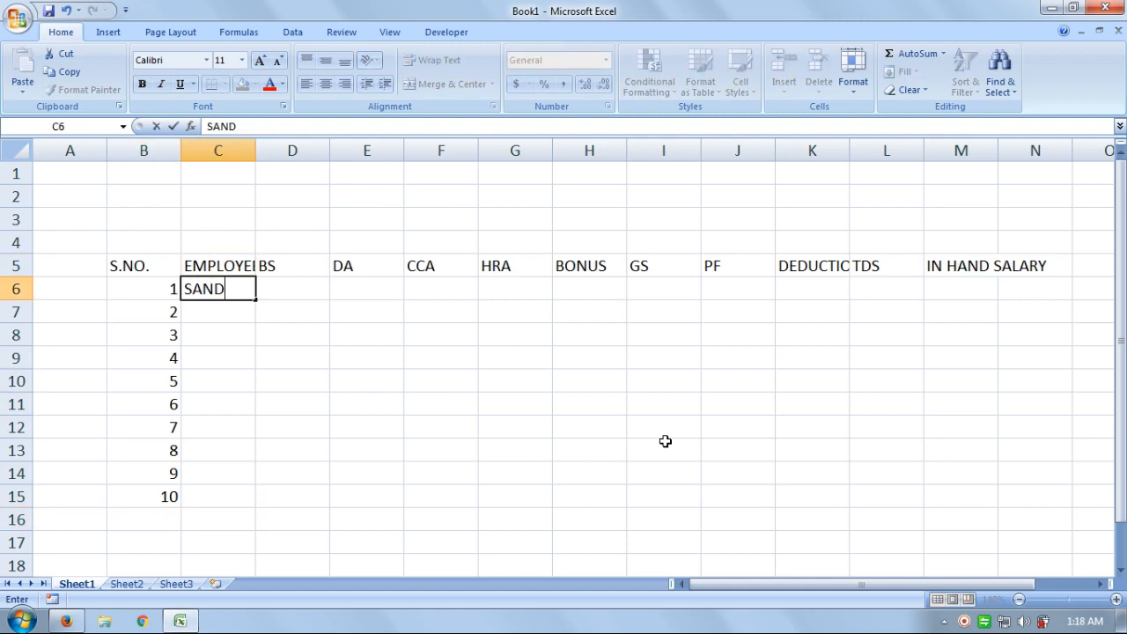
key(BackSpace)
key(BackSpace)
key(BackSpace)
key(BackSpace)
key(BackSpace)
text(Sandeep Ku)
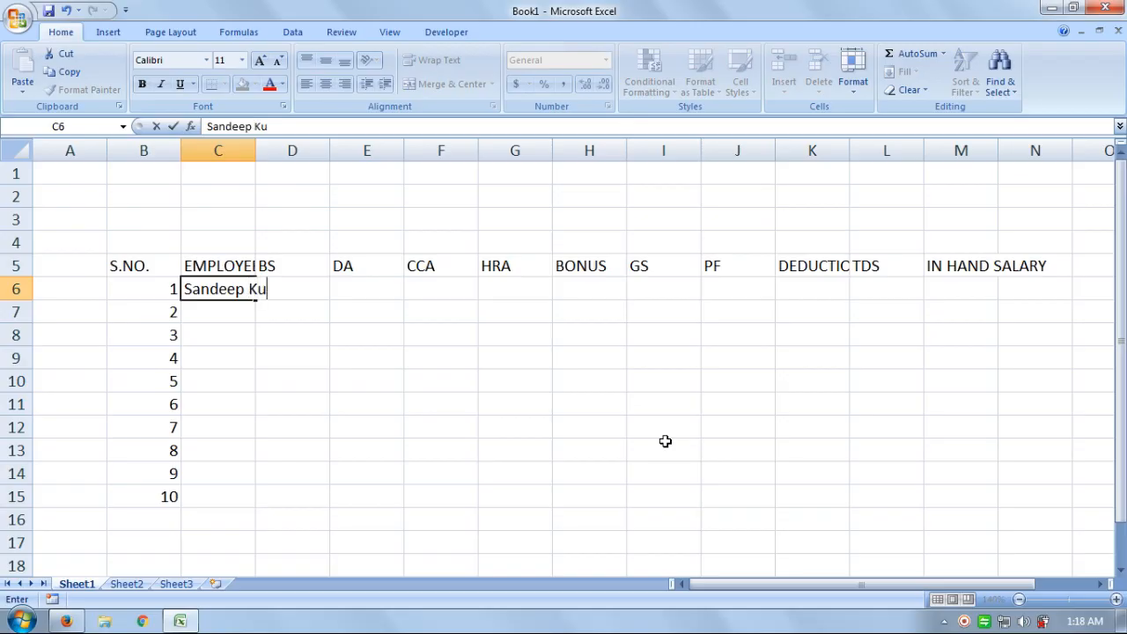
text(mar)
key(Return)
- Enter the full names of the second, third and fourth employees in mixed case in cells C7 to C9
text(Sudh)
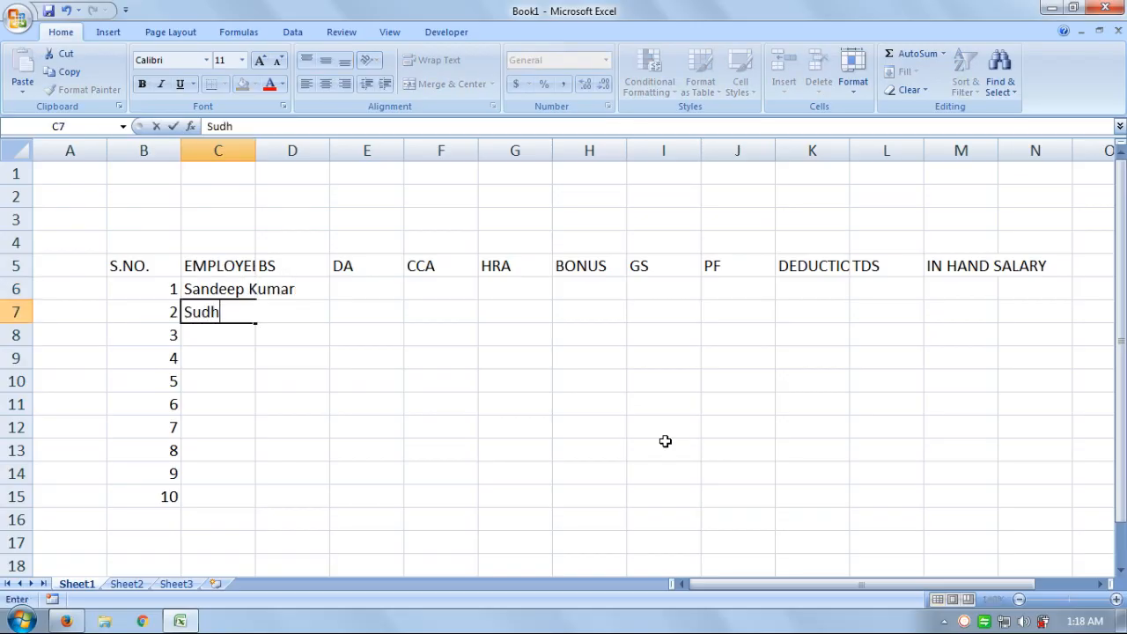
text(ir Mohan)
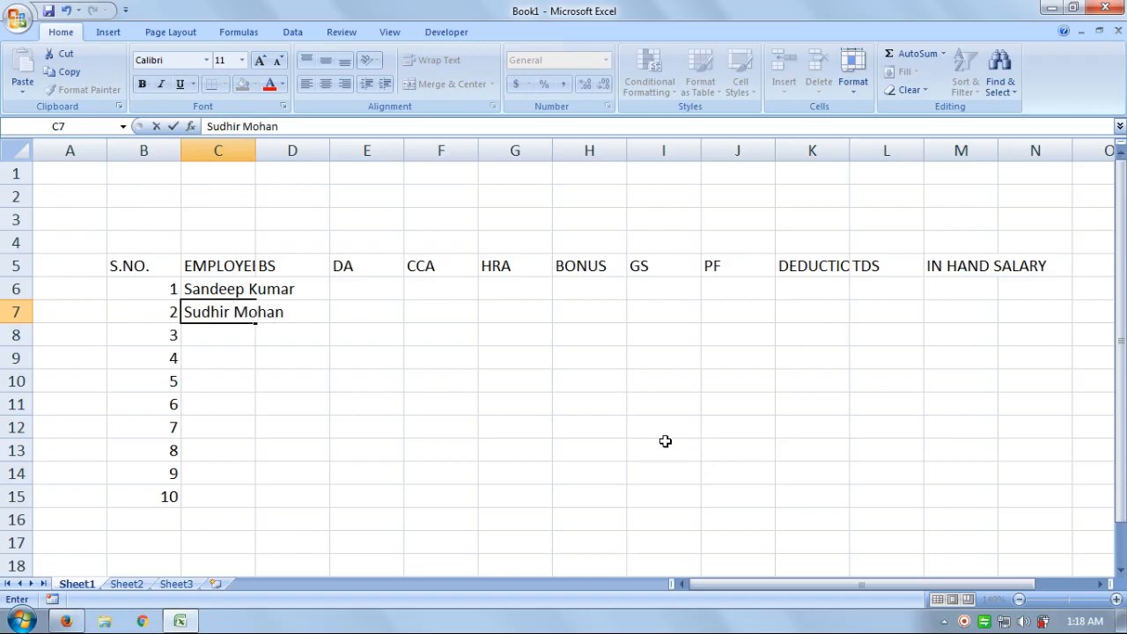
key(Return)
text(Ashish)
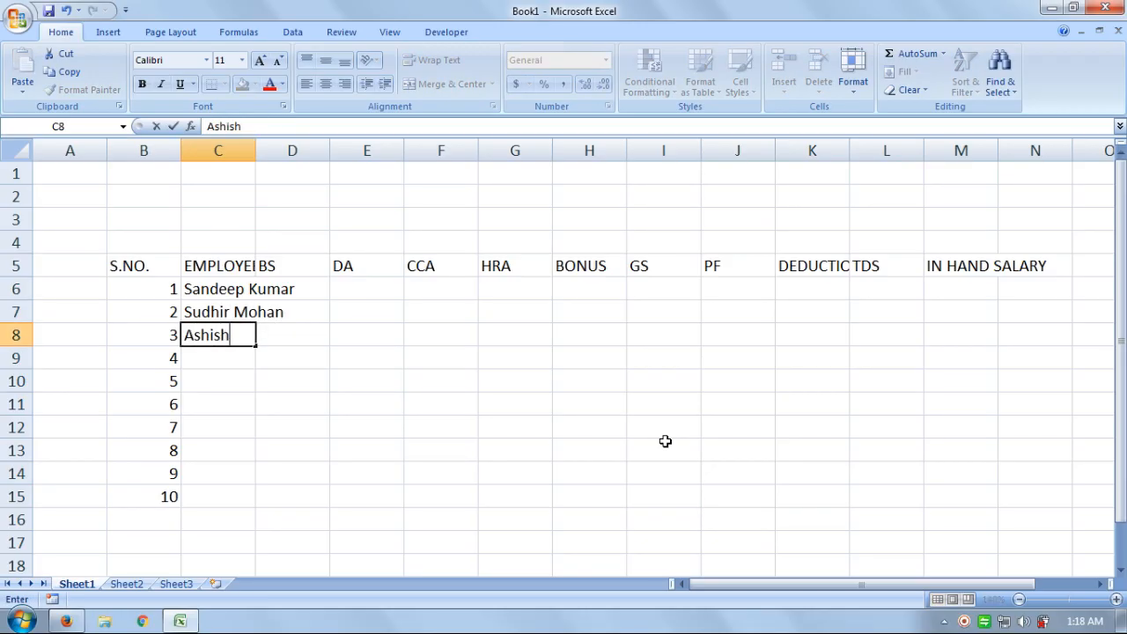
text( Sharma)
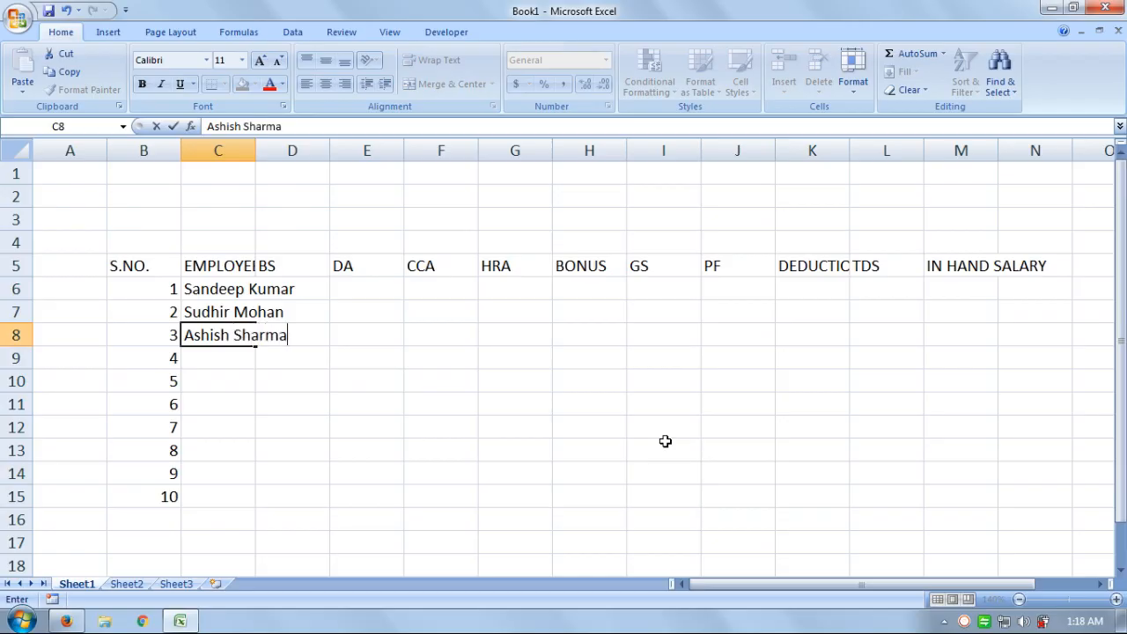
key(Return)
text(Raja V)
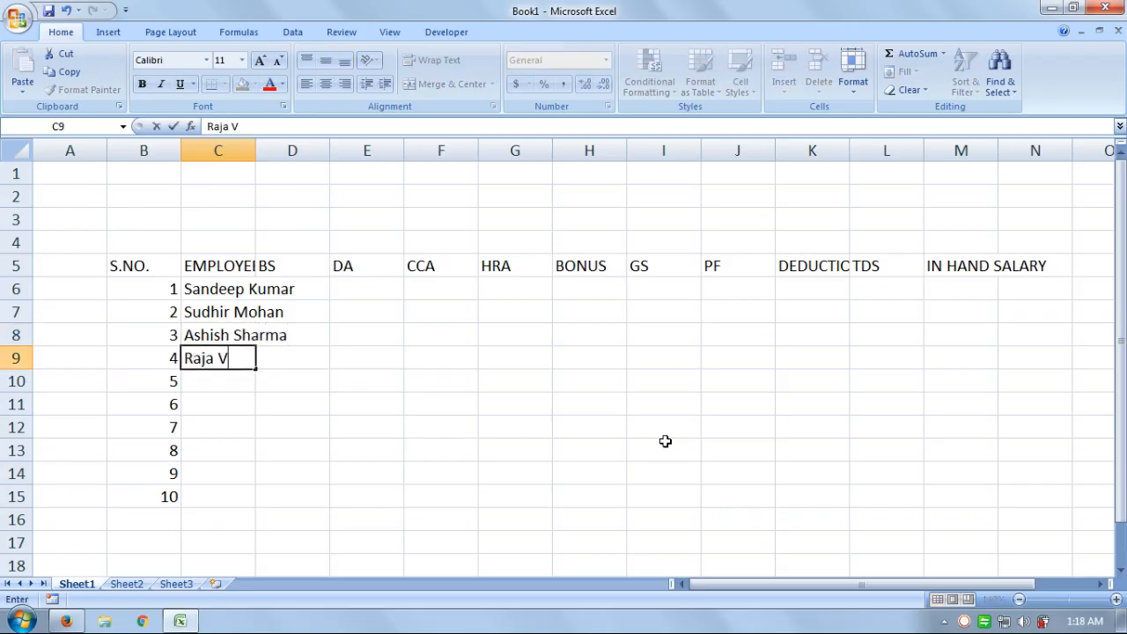
text(erma)
key(Return)
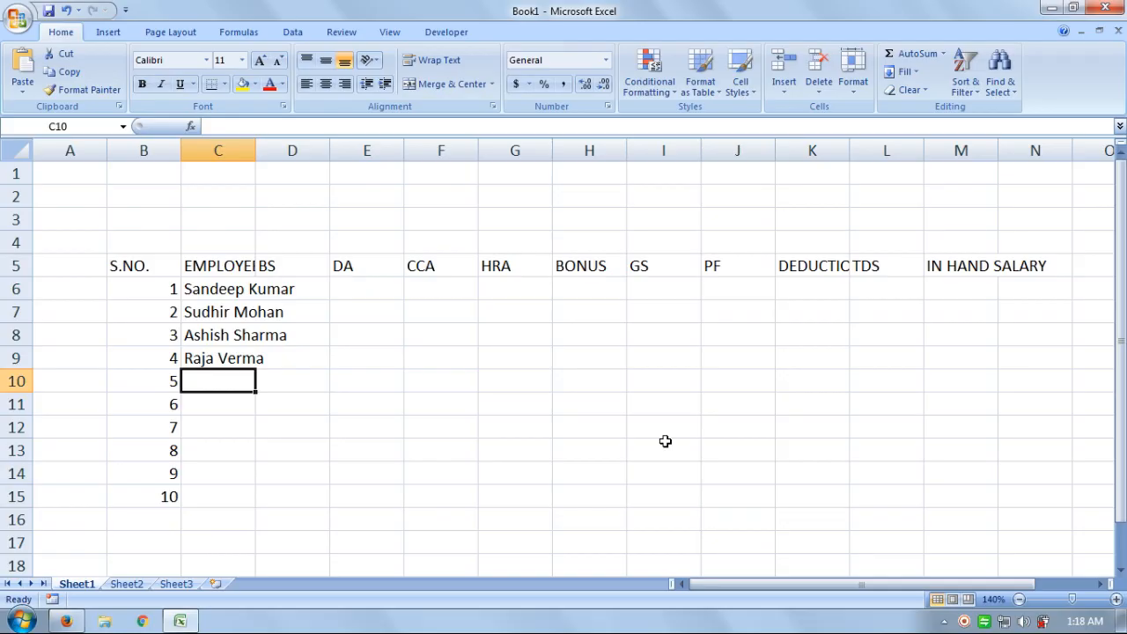
- Enter the fifth employee's full name in cell C10, correcting the spelling of the surname
text(Pan)
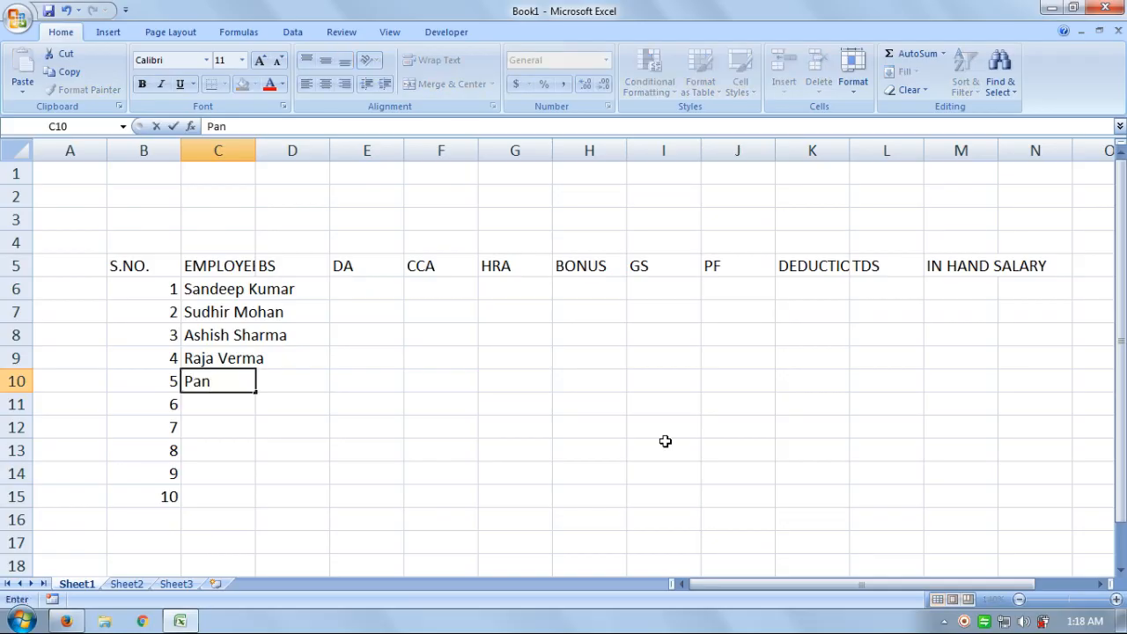
text(kaj Chouhan)
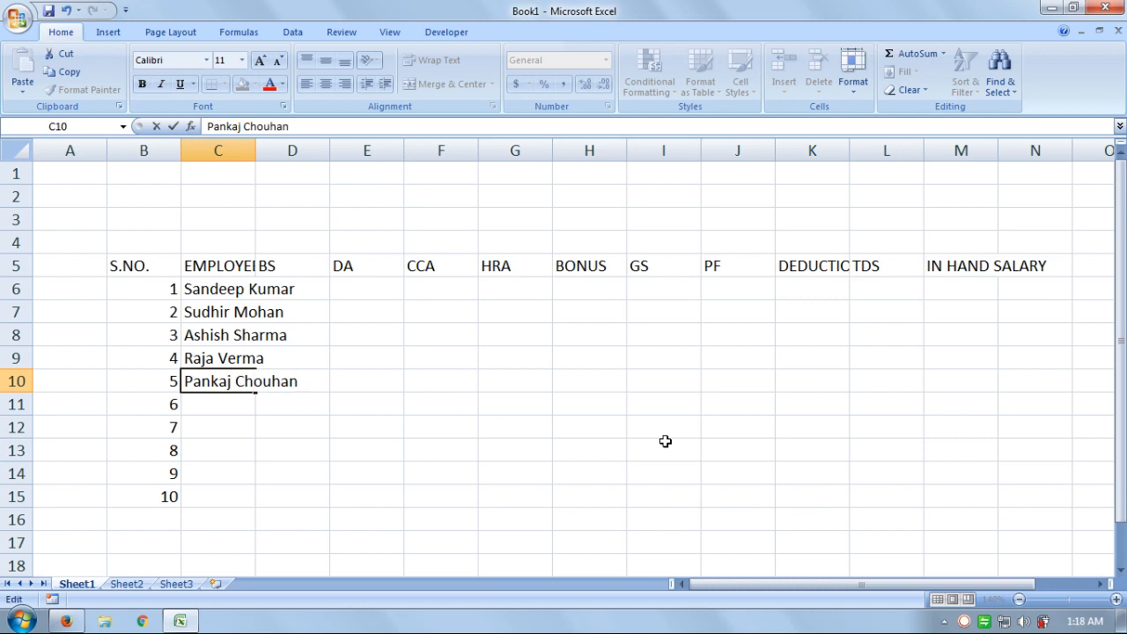
key(BackSpace)
key(BackSpace)
key(BackSpace)
key(BackSpace)
key(BackSpace)
text(auhan)
key(Return)
- Enter the full names of the sixth, seventh and eighth employees in cells C11 to C13
text(Sa)
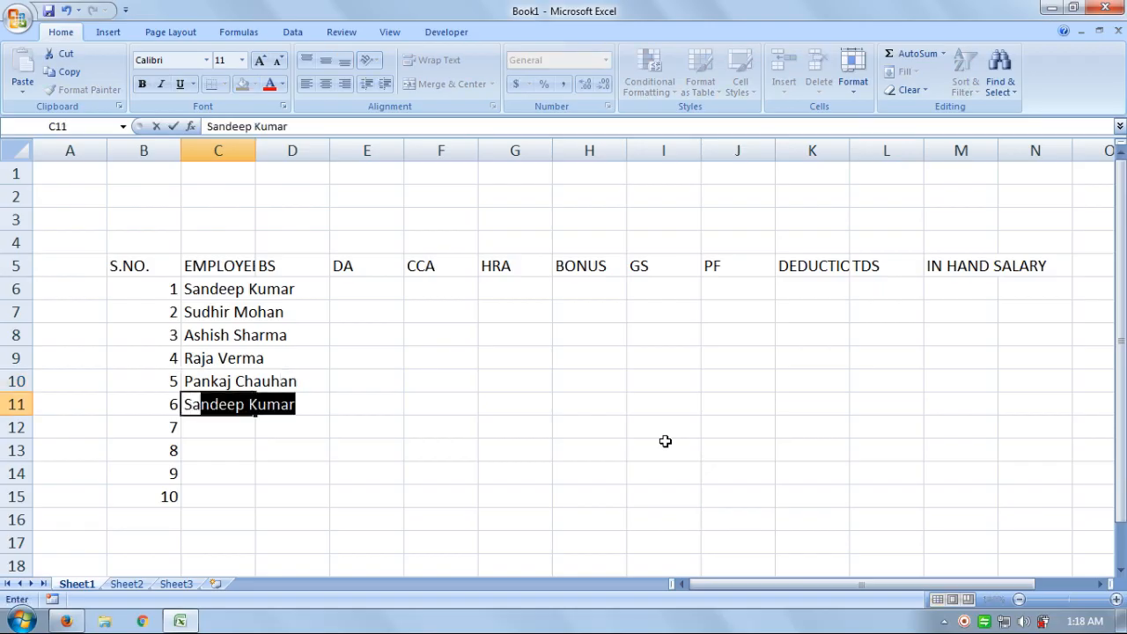
text(chin)
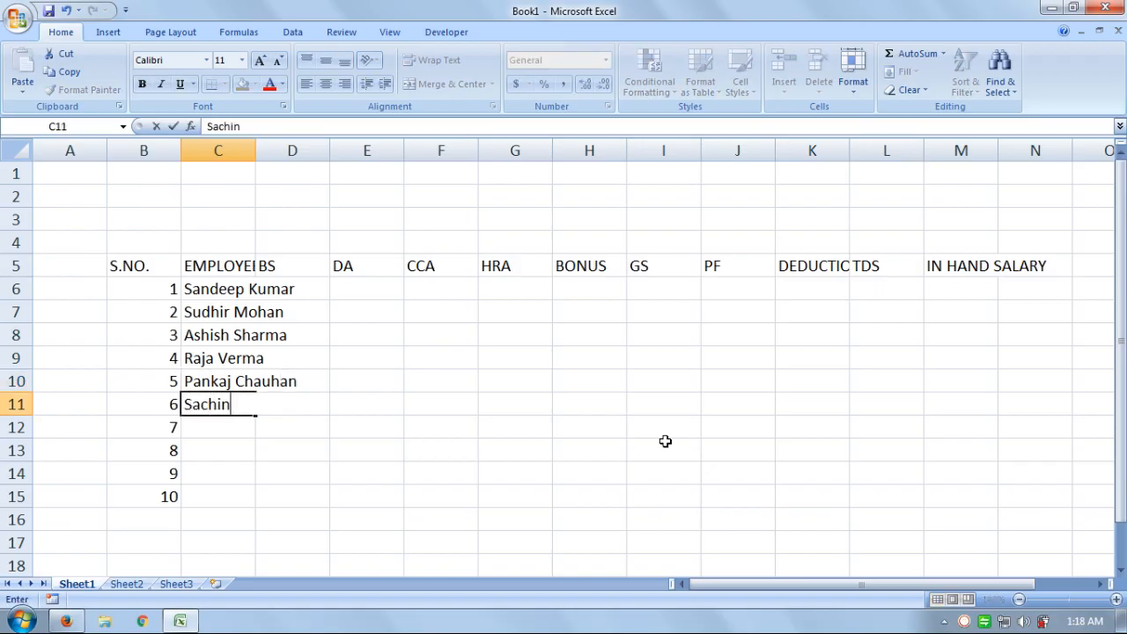
text( Pundir)
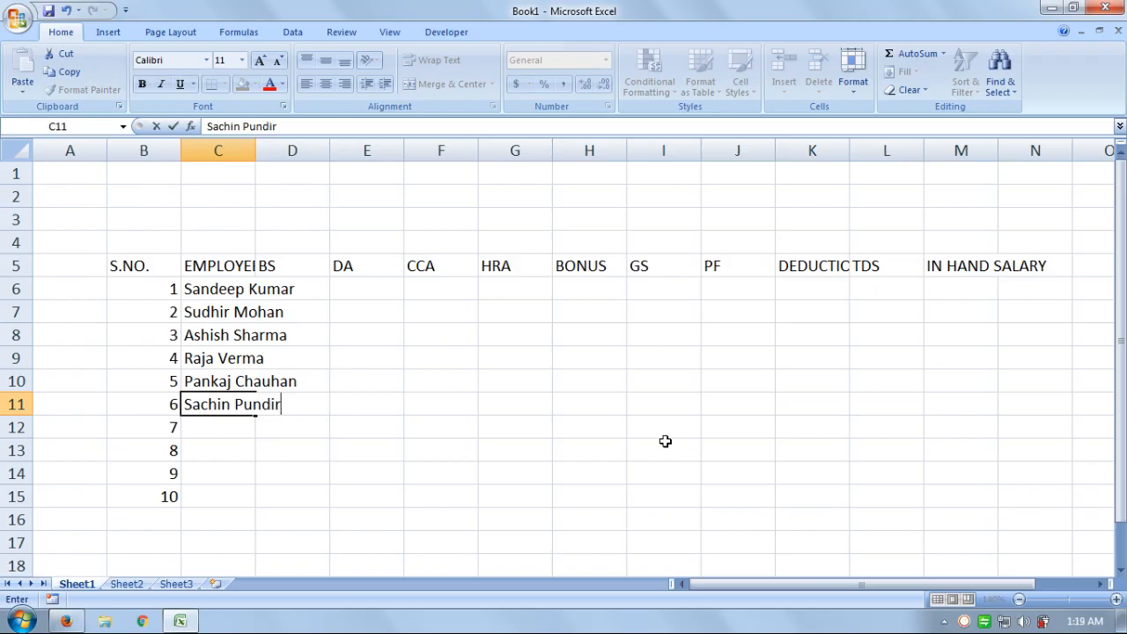
key(Return)
text(Dh)
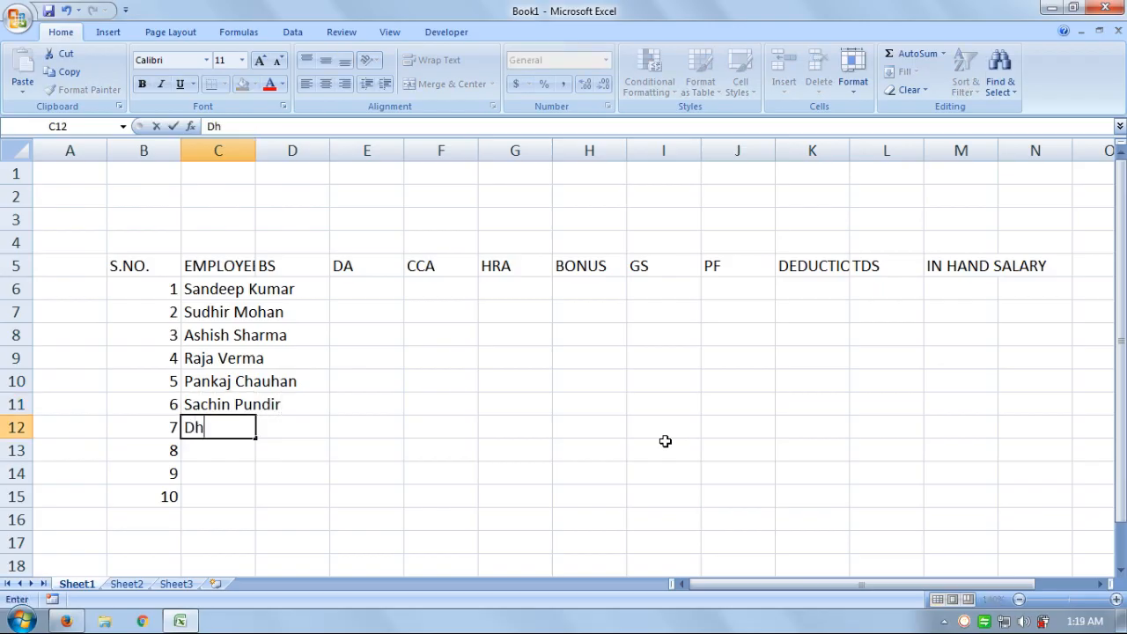
text(eeraj Tyagi)
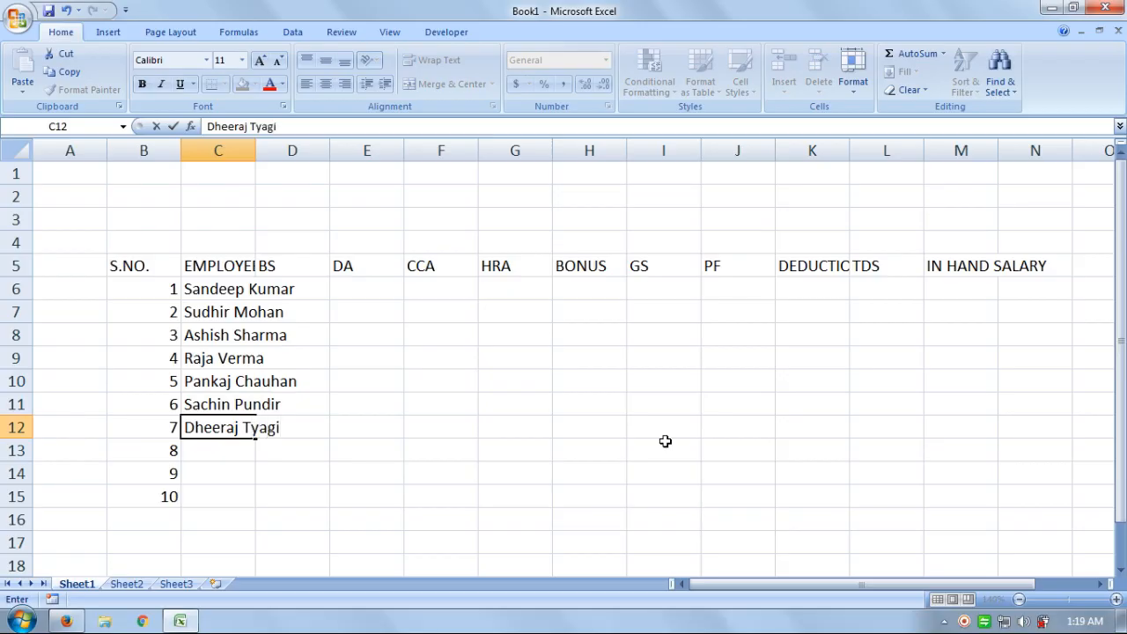
key(Return)
text(De)
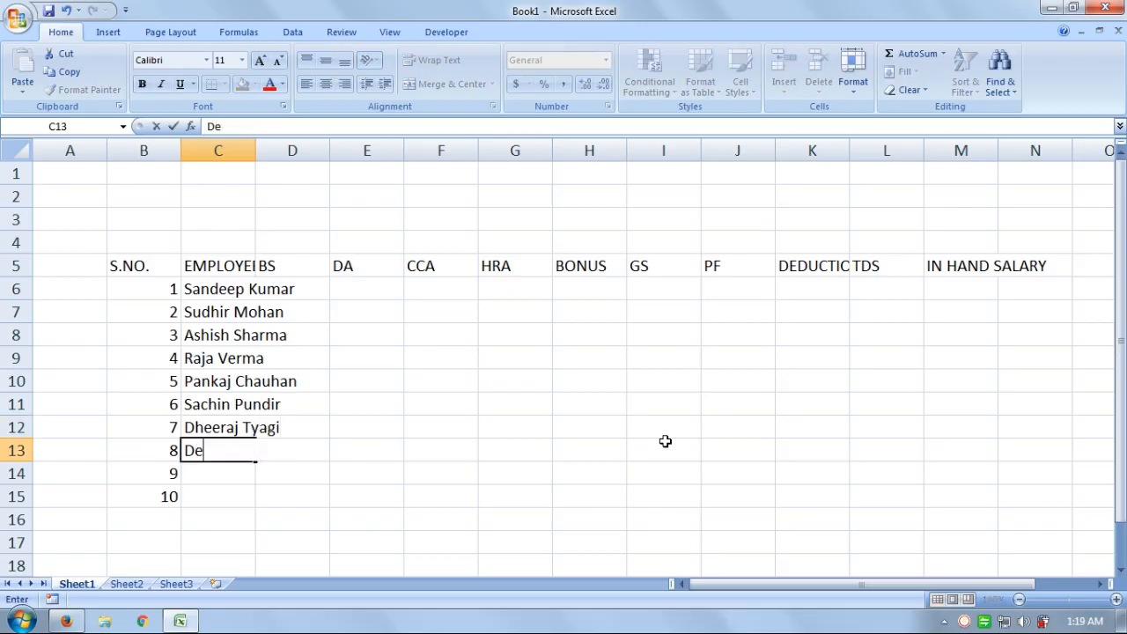
text(epak Kumar)
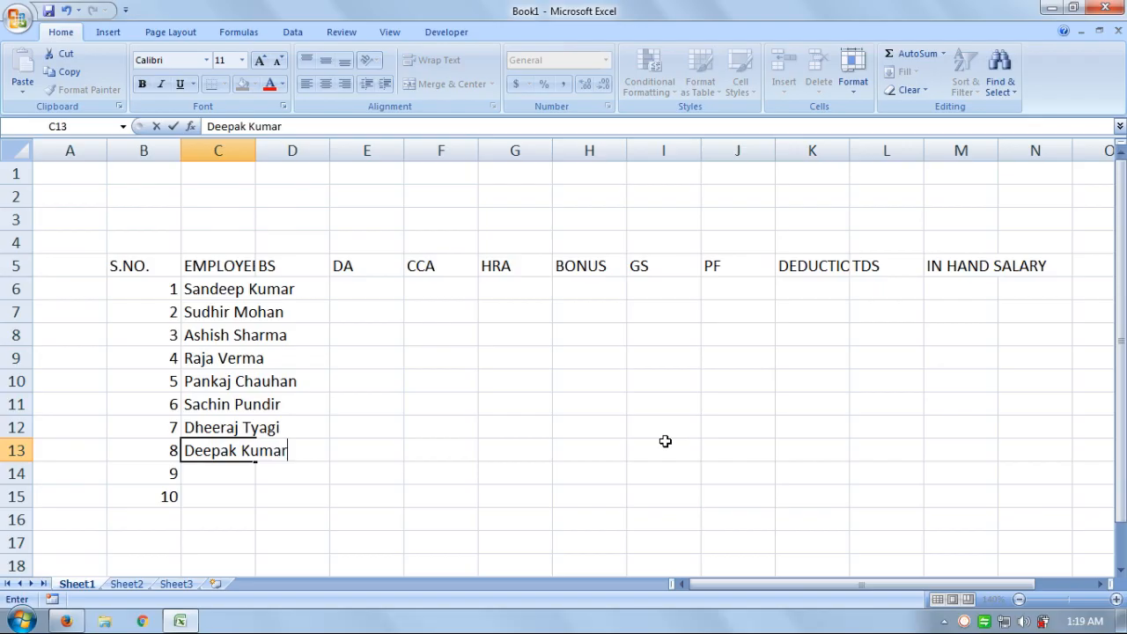
key(Return)
- Enter the last two employees' full names in cells C14 and C15, and autofit the width of column C
text(San)
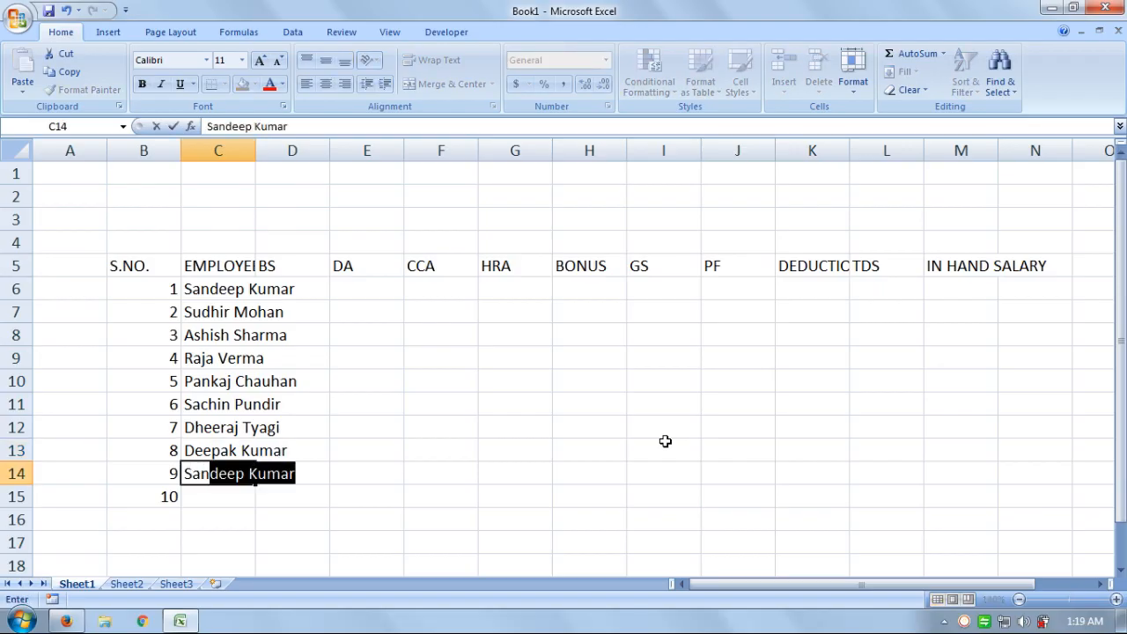
text(tosh Tiwari)
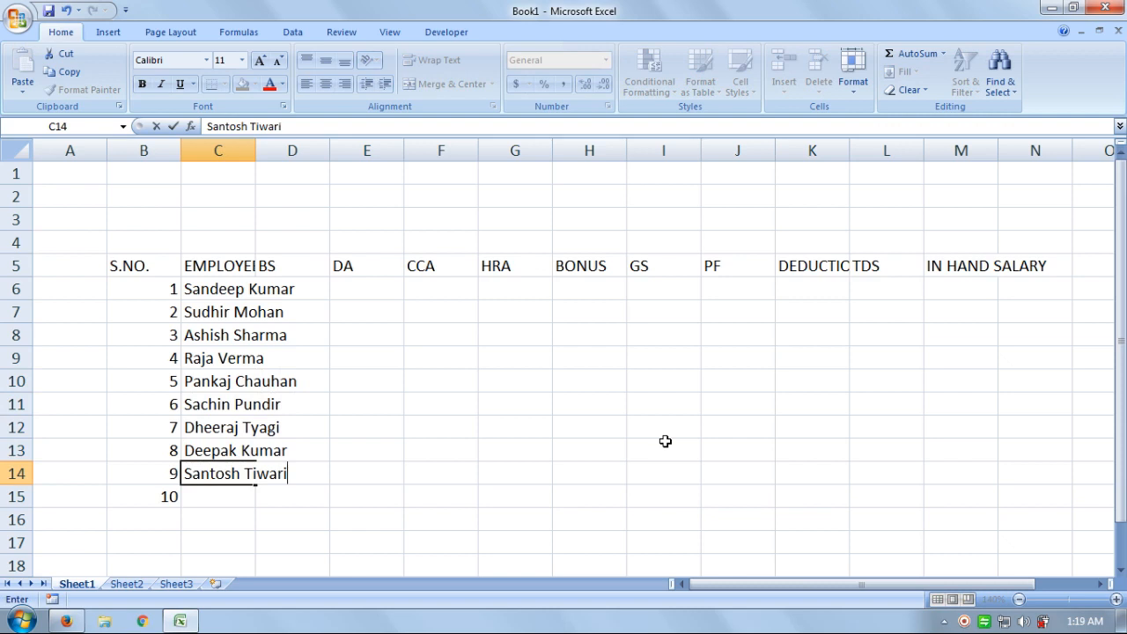
key(Return)
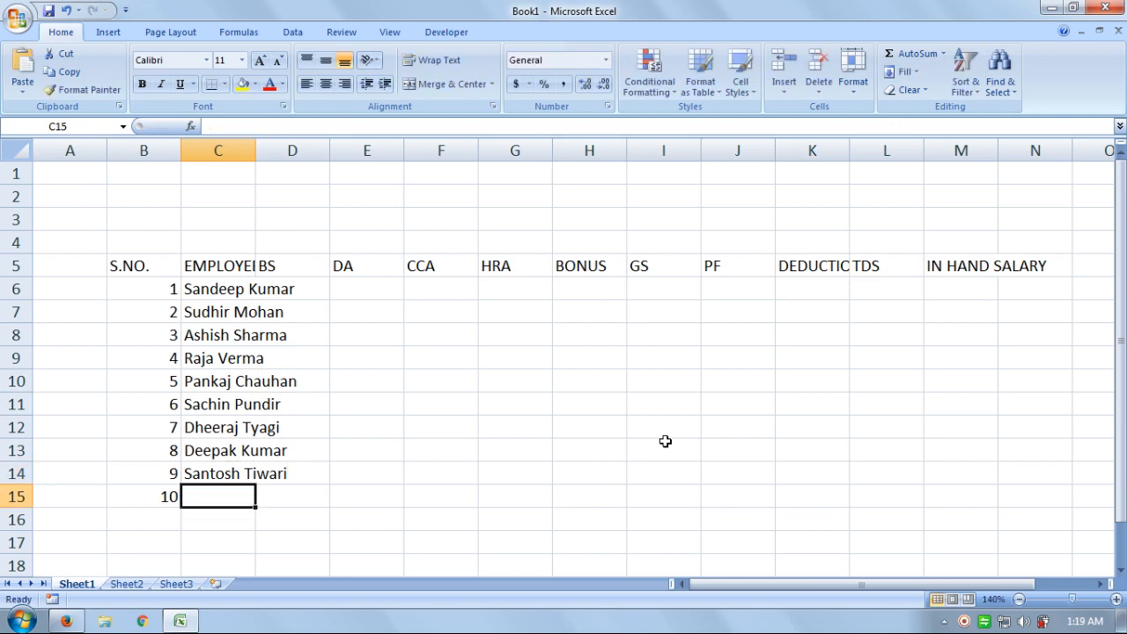
text(Rajesh Sharma)
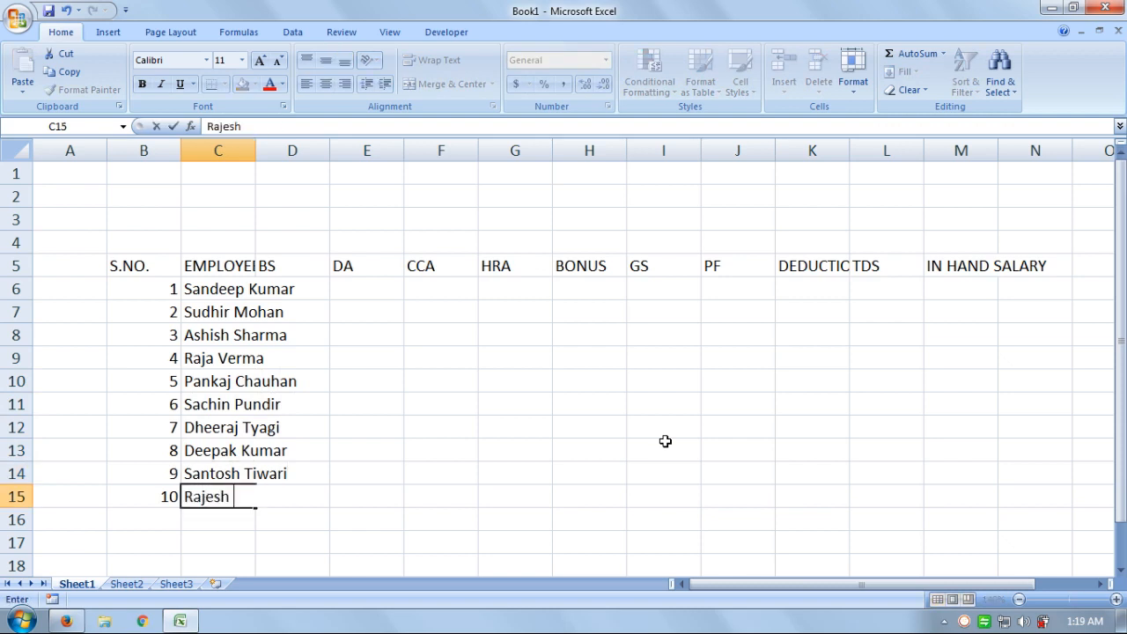
key(Return)
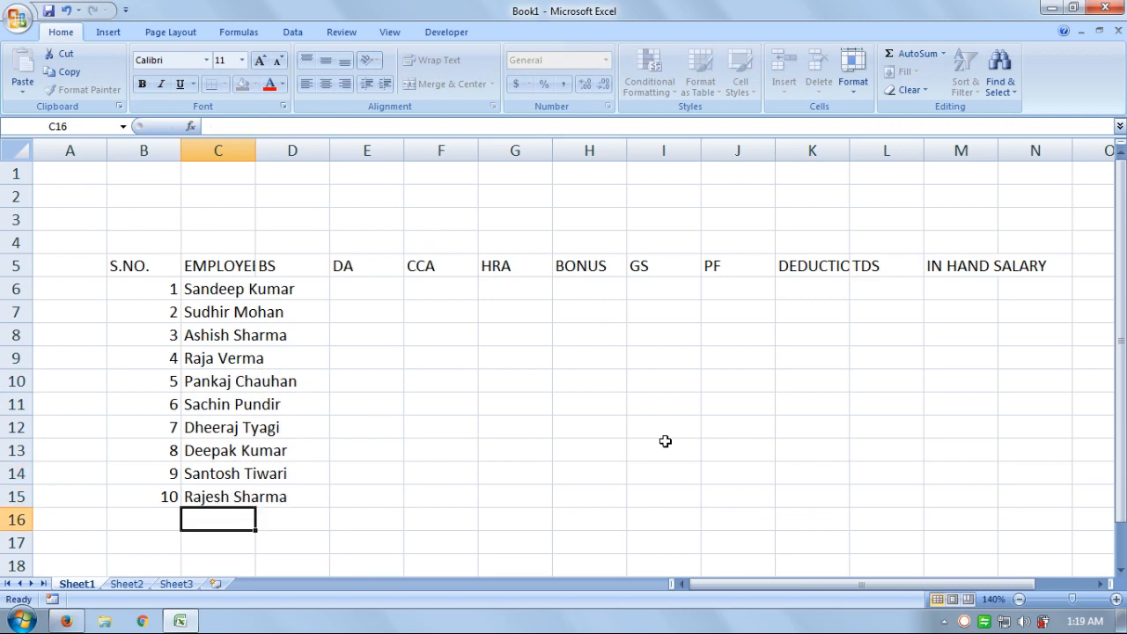
double_click(255, 152)
- Enter the BS amounts 2500, 3000, 6000, 4000 and 55000 in cells D6 to D10
click(349, 287)
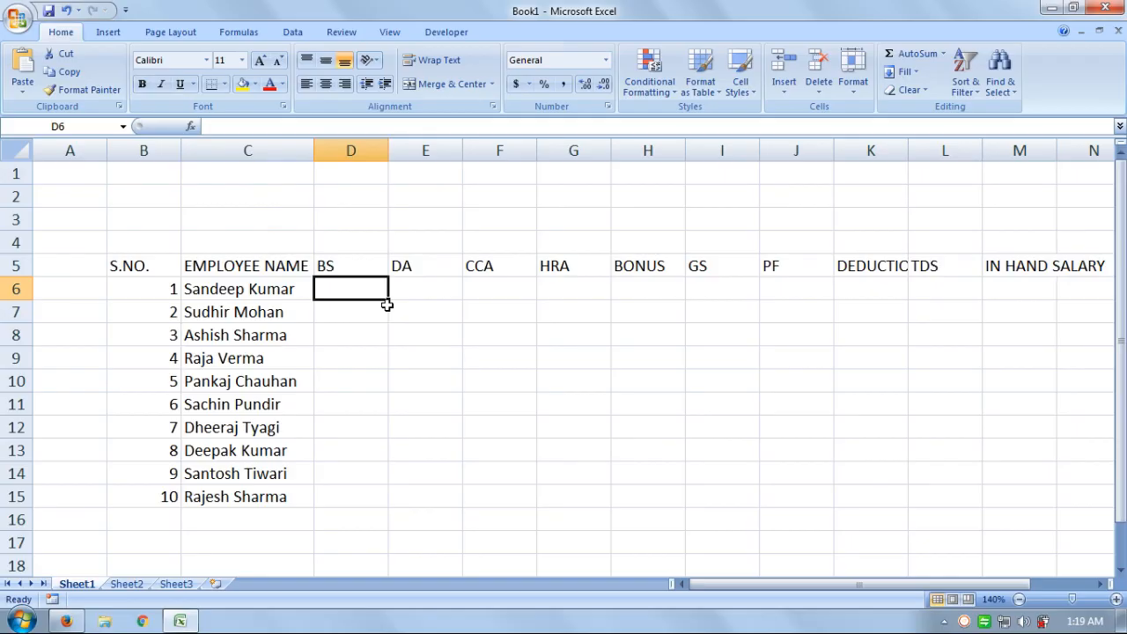
text(2500)
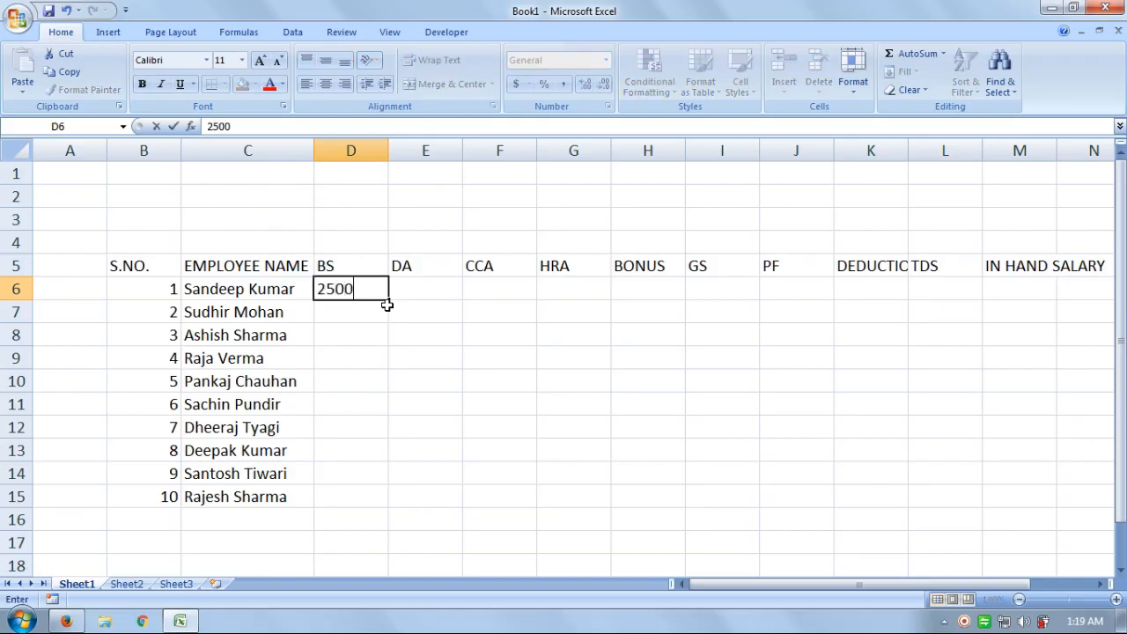
key(Return)
text(3000)
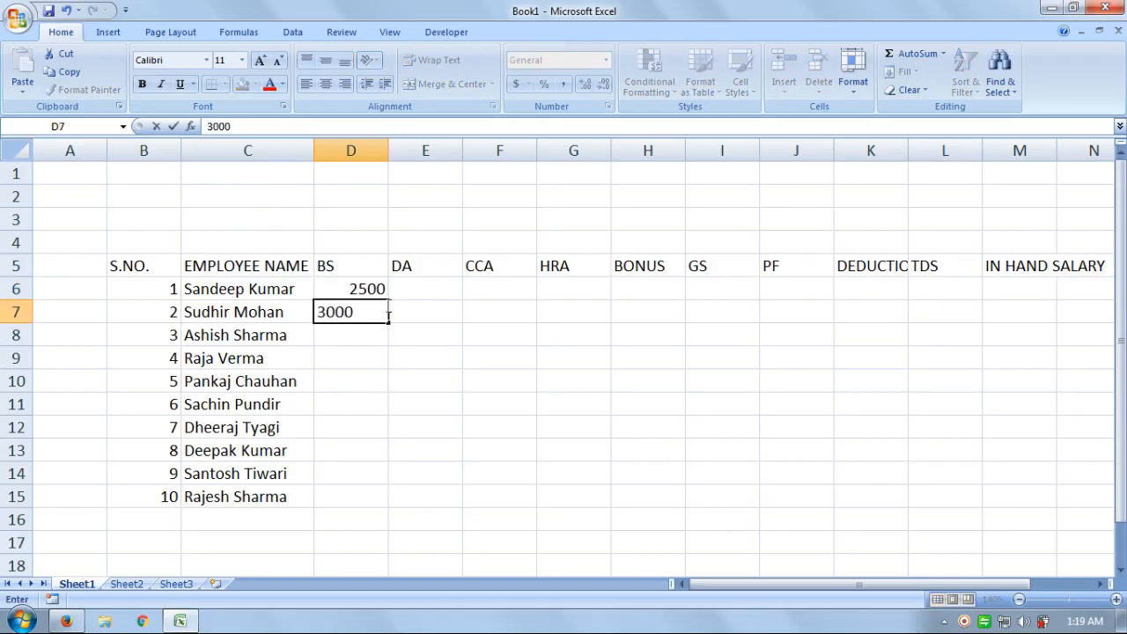
key(Return)
text(6000)
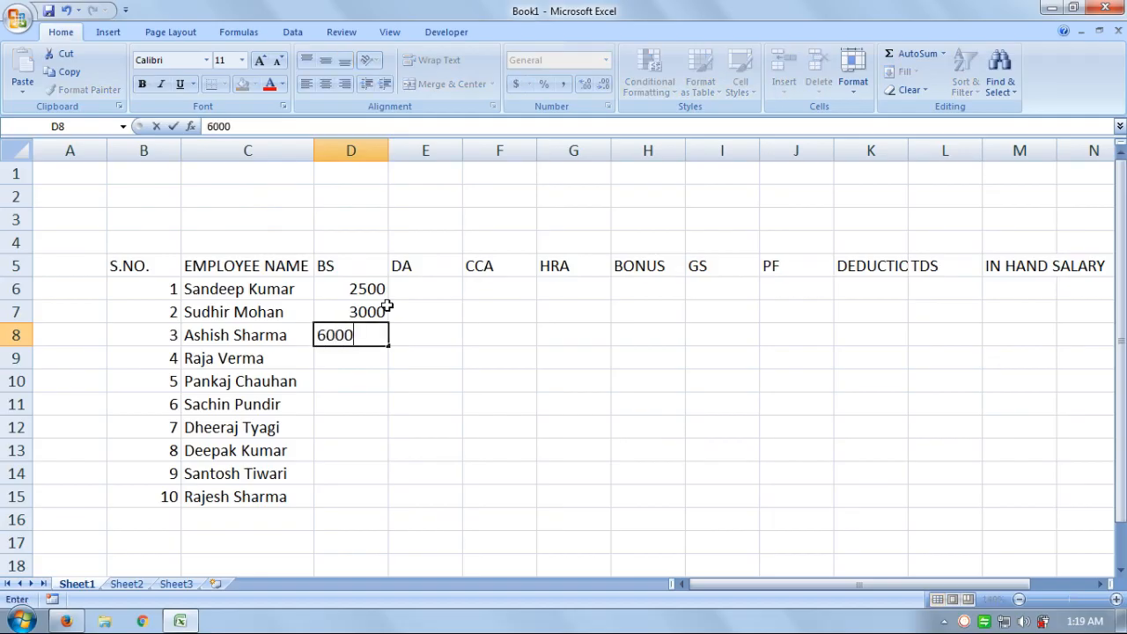
key(Return)
text(4000)
key(Return)
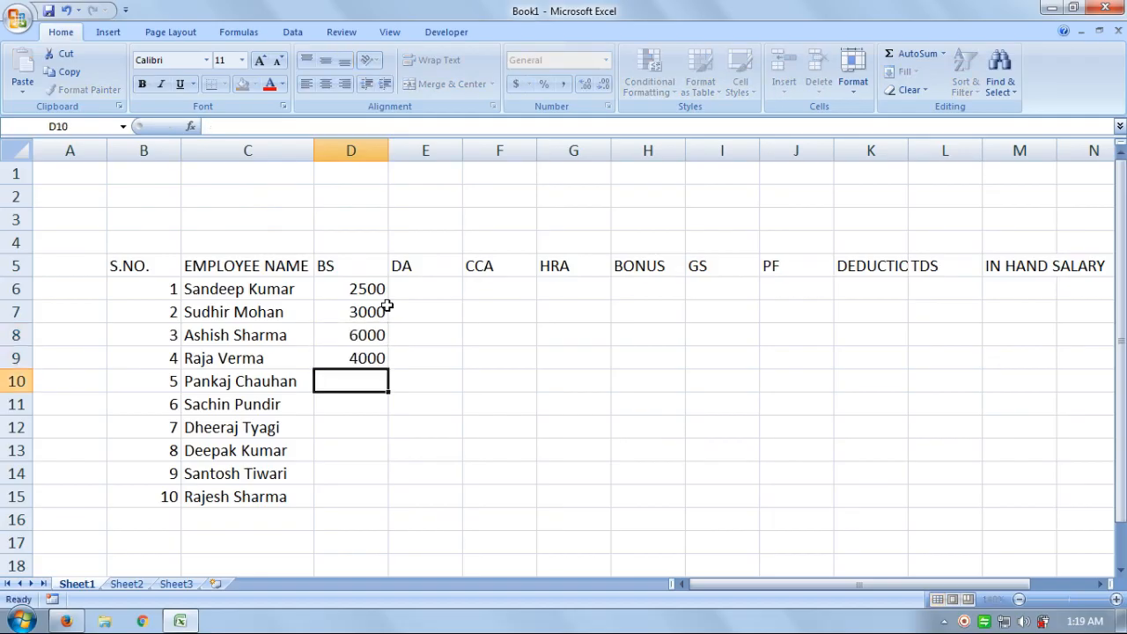
text(55000)
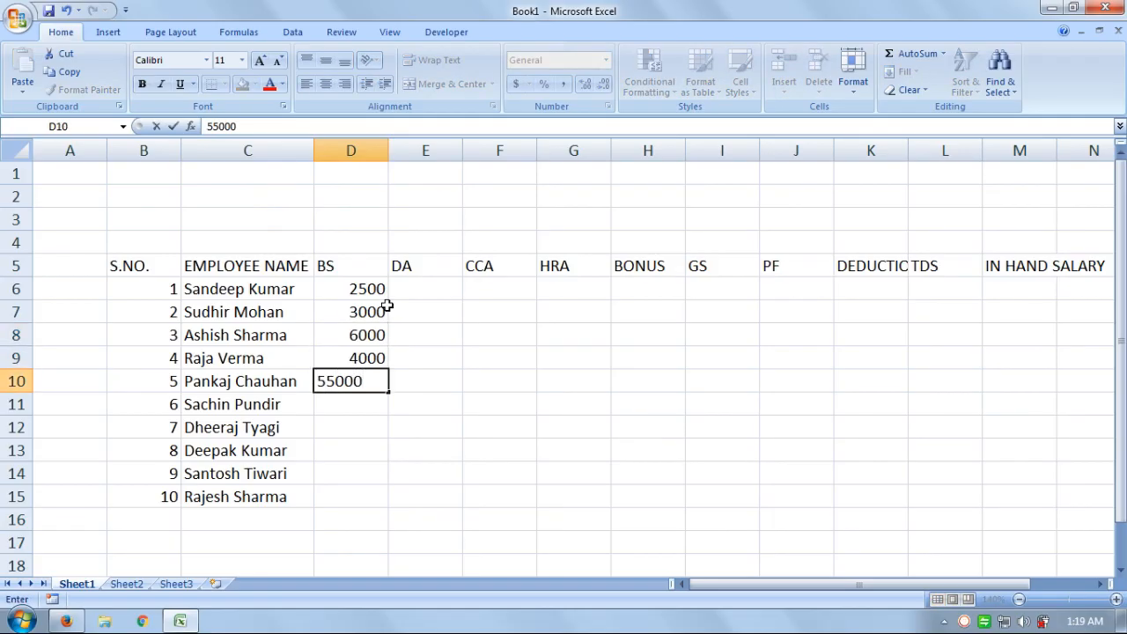
key(Return)
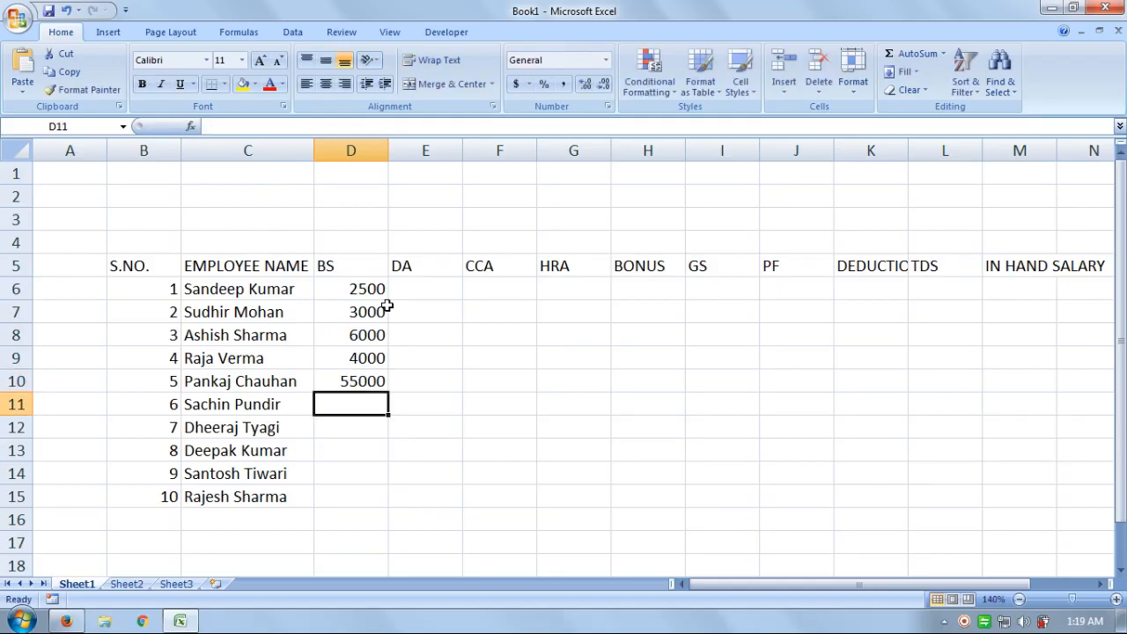
- Enter the BS amounts 4500, 3500, 6500, 4500 and 8500 in cells D11 to D15
text(4500)
key(Return)
text(35)
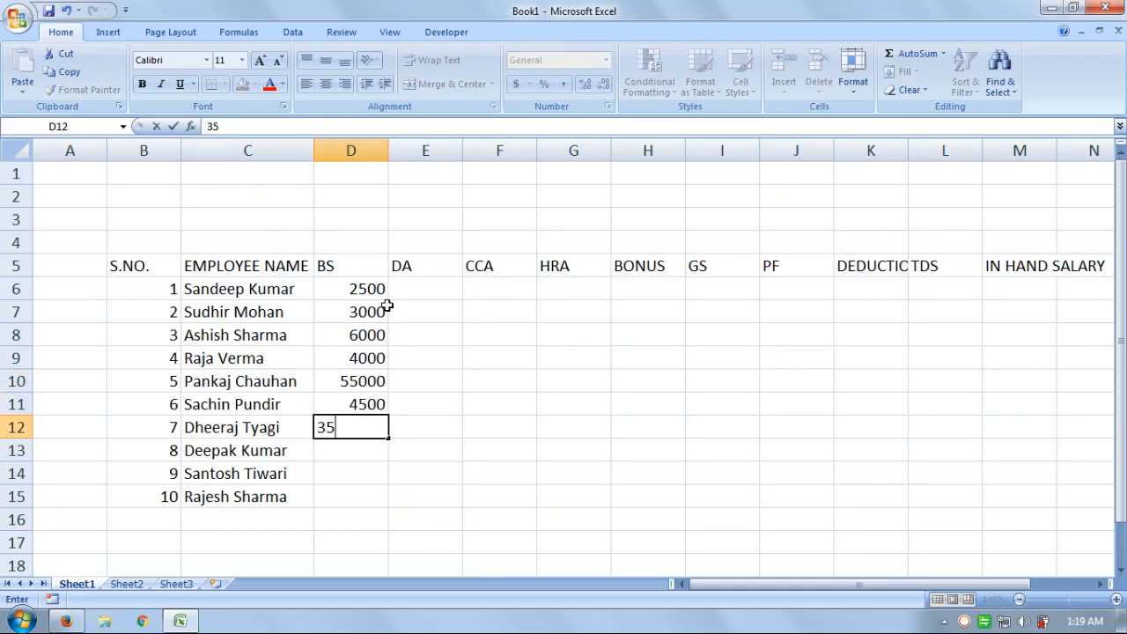
text(00)
key(Return)
text(6500)
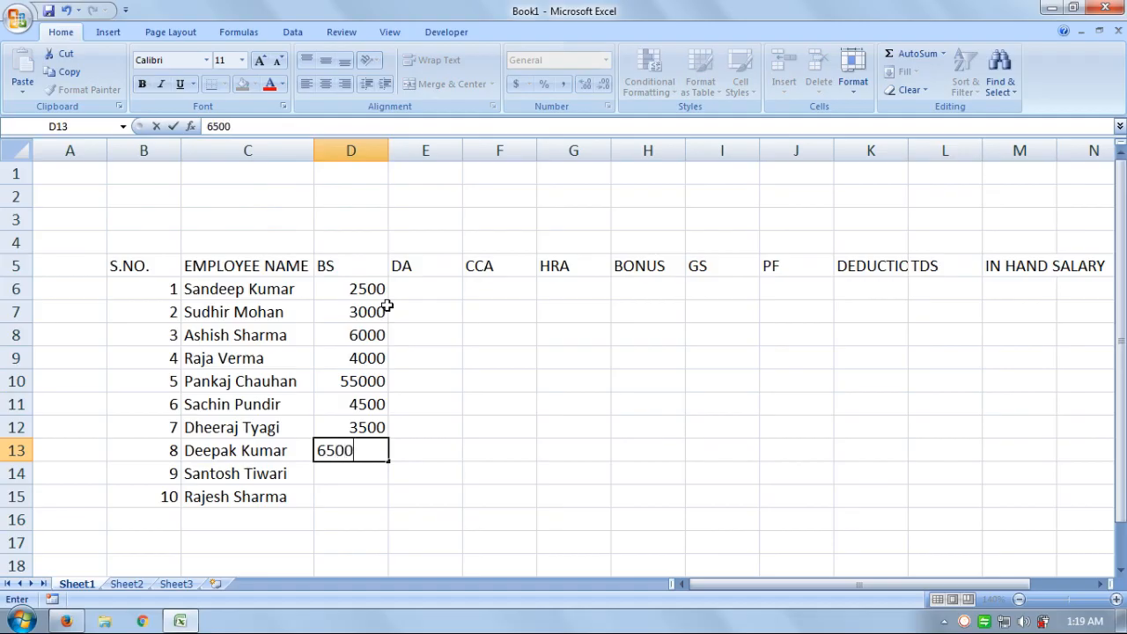
key(Return)
text(4500)
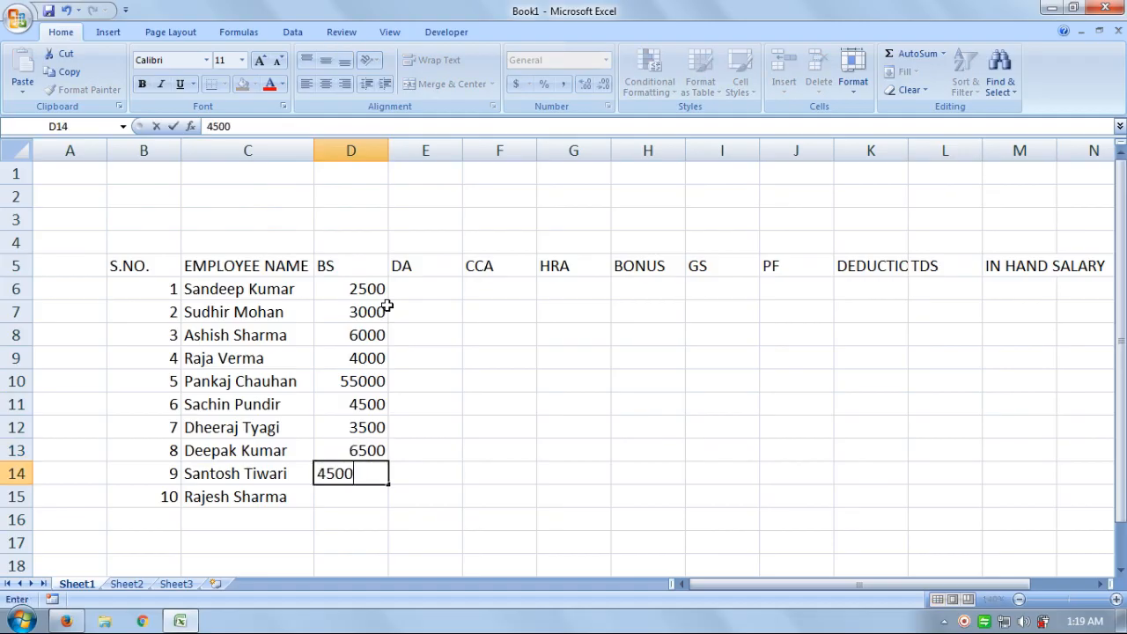
key(Return)
text(8500)
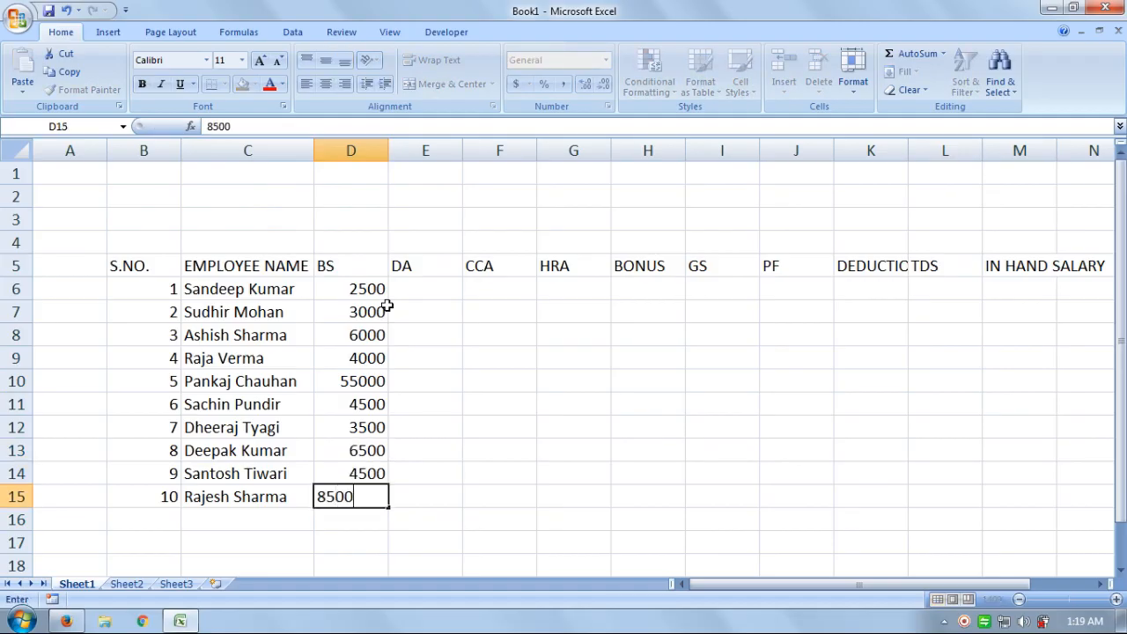
key(Return)
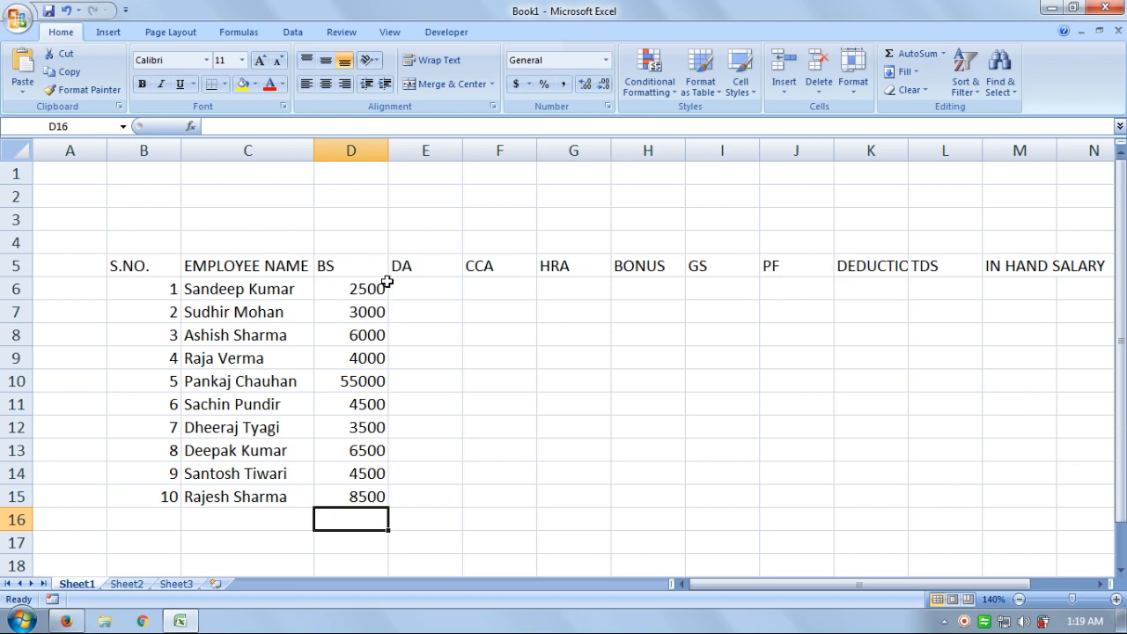
- Correct the fifth employee's BS amount in cell D10 to 5500
click(385, 380)
text(5500)
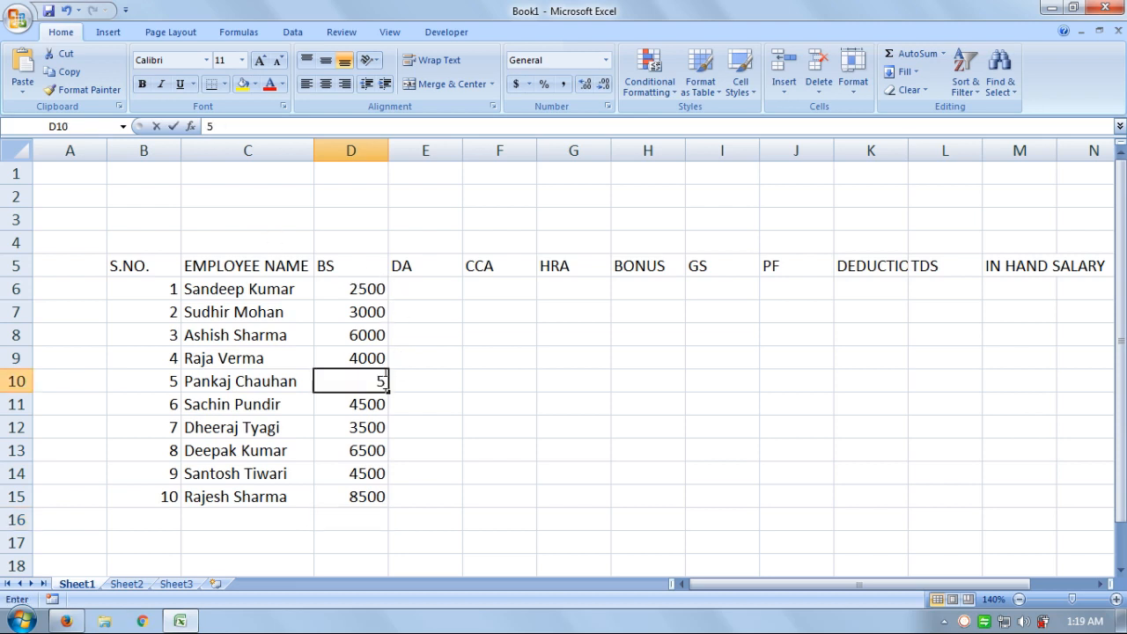
key(Return)
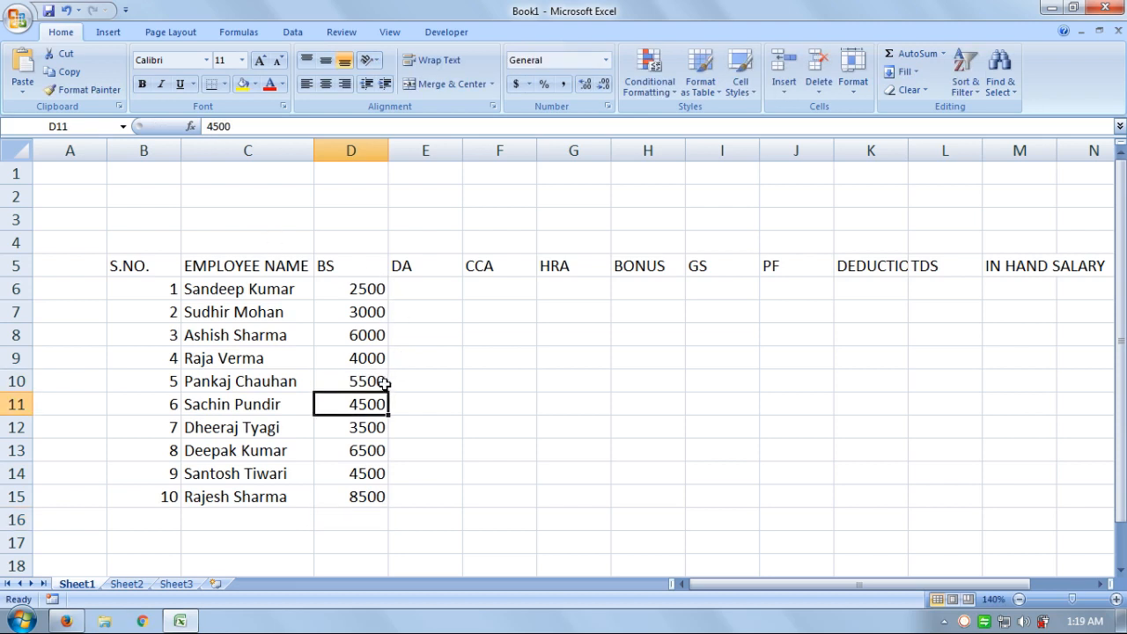
click(433, 290)
click(475, 290)
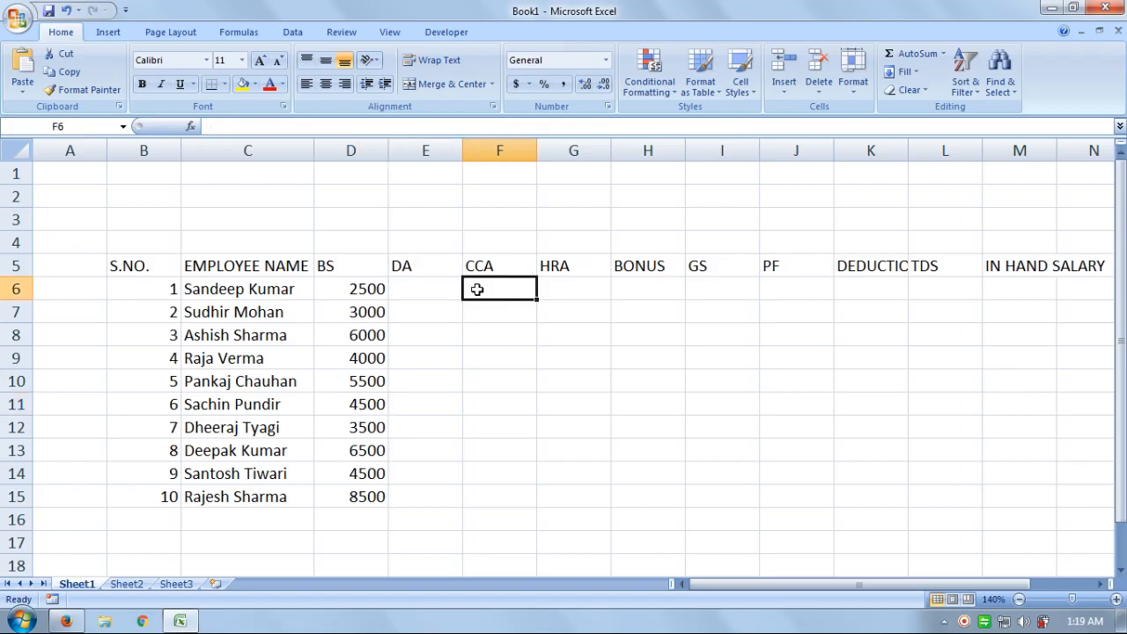
- Narrow the empty columns A and O on either side of the salary table
click(566, 288)
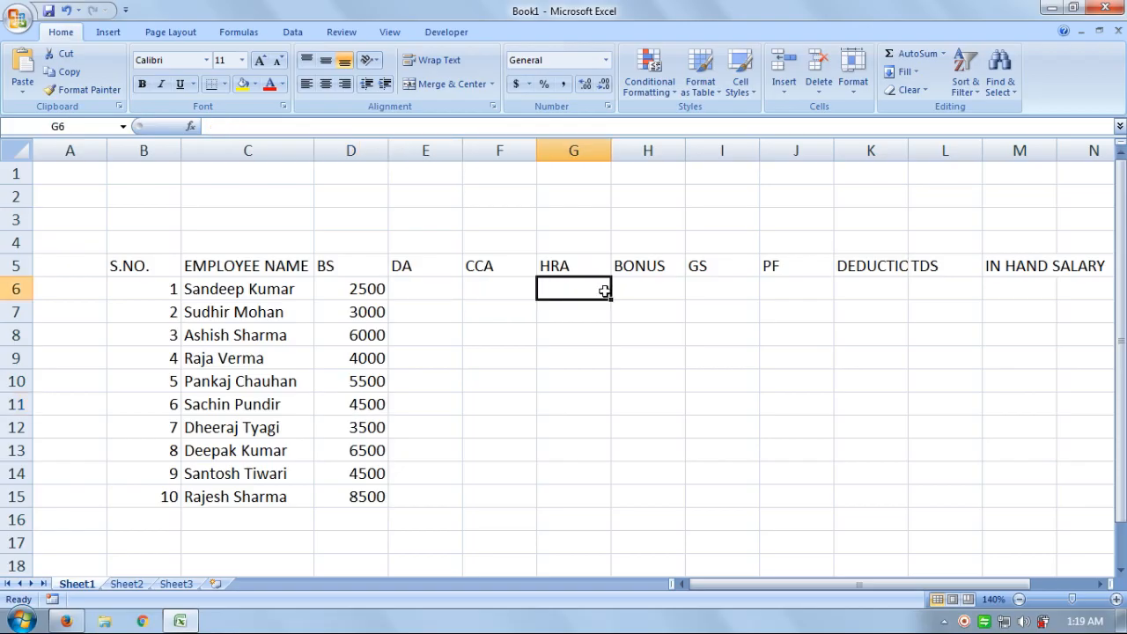
drag(112, 151, 64, 150)
click(611, 407)
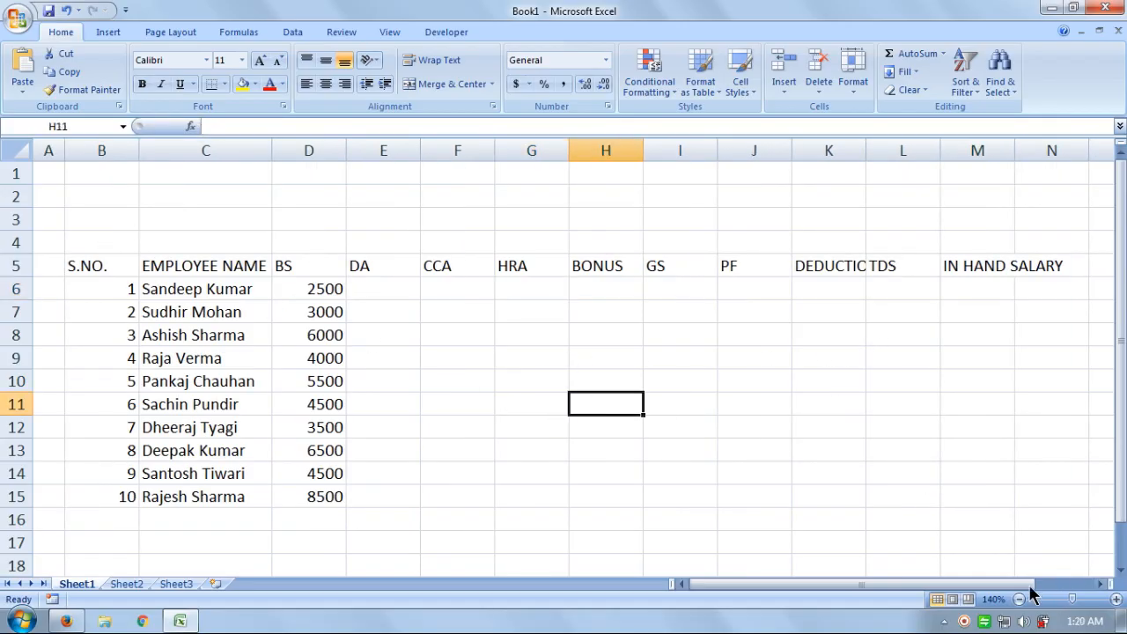
click(1103, 574)
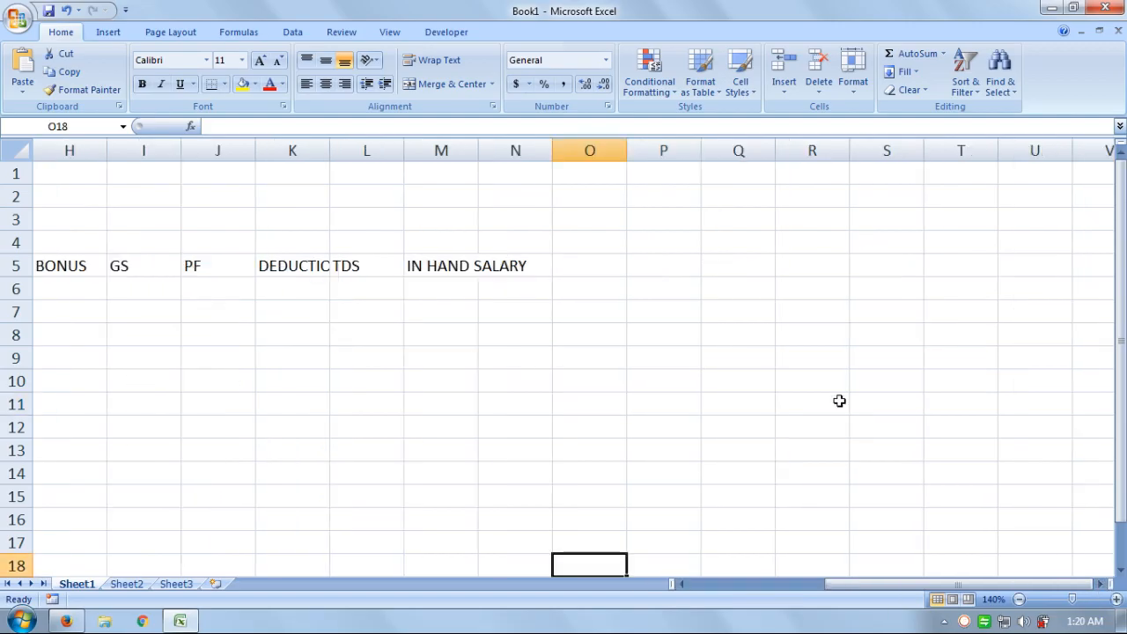
drag(623, 150, 623, 151)
drag(568, 151, 583, 151)
click(642, 260)
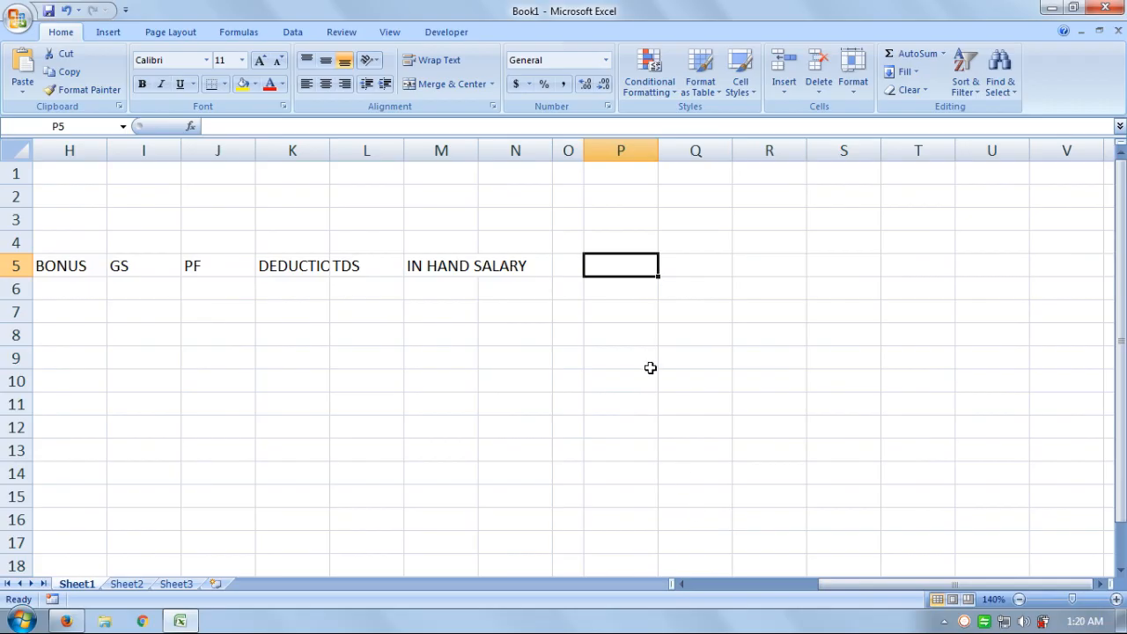
- Enter the label DA in cell P6 and its rate 17% in cell Q6
click(611, 291)
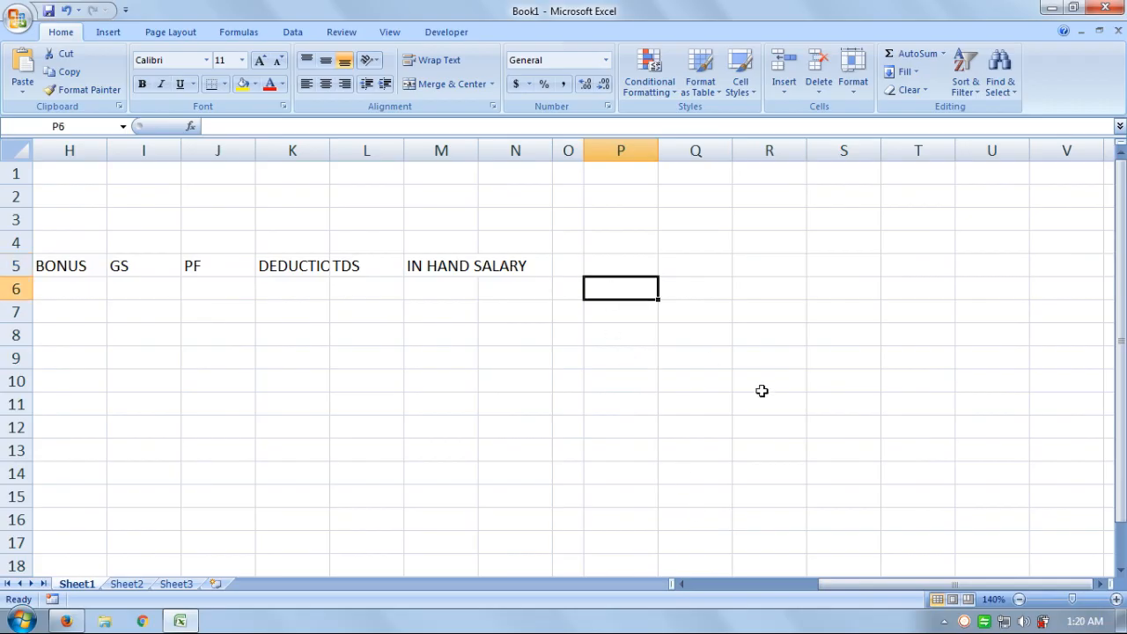
text(DA)
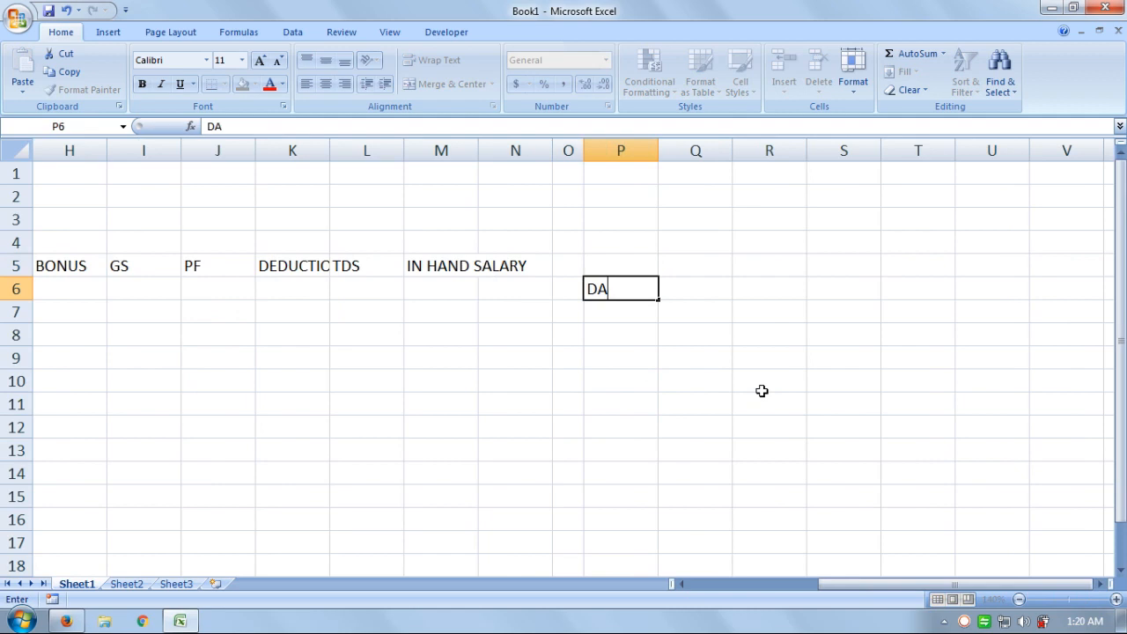
key(Tab)
text(17)
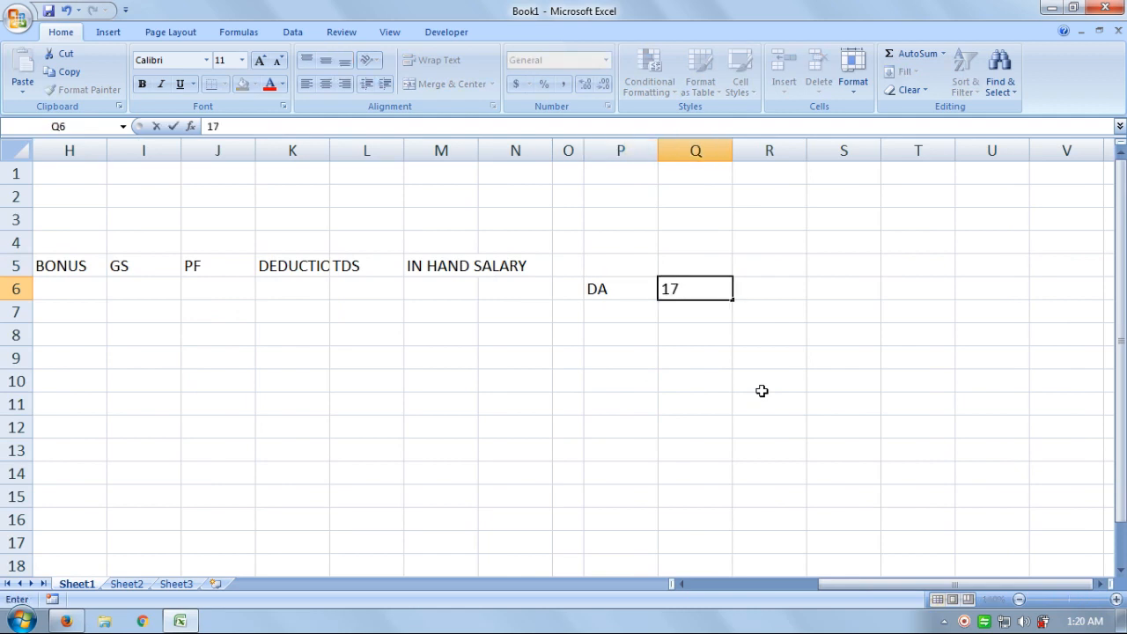
text(%)
key(Tab)
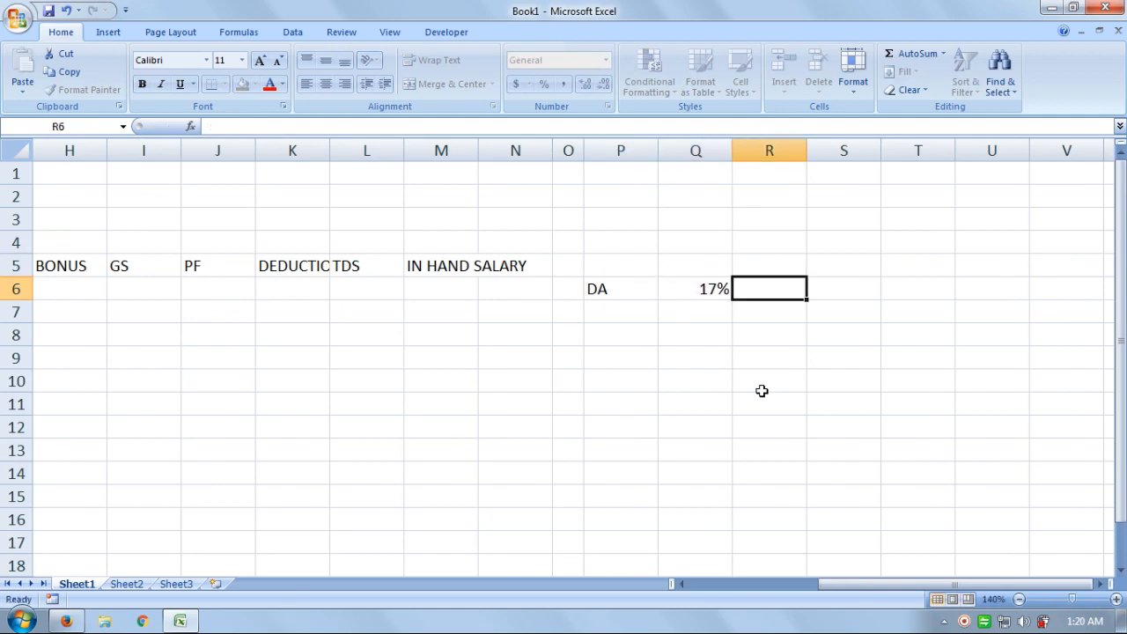
- Enter the note OF BASIC SALARY in cell R6 beside the DA rate
text(O)
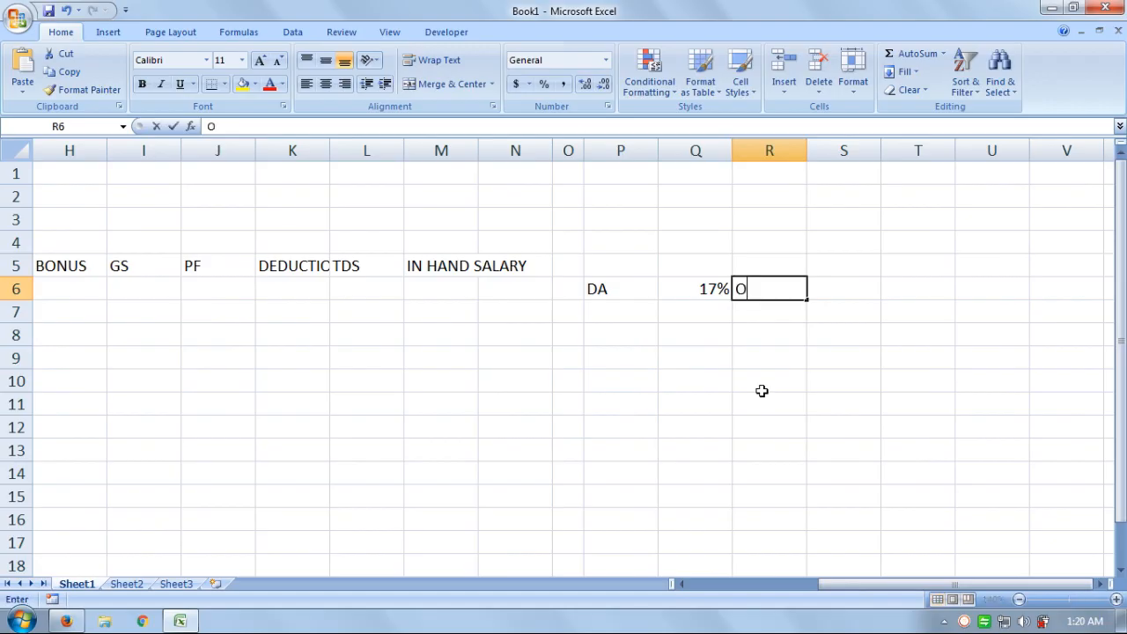
text(F BASIC)
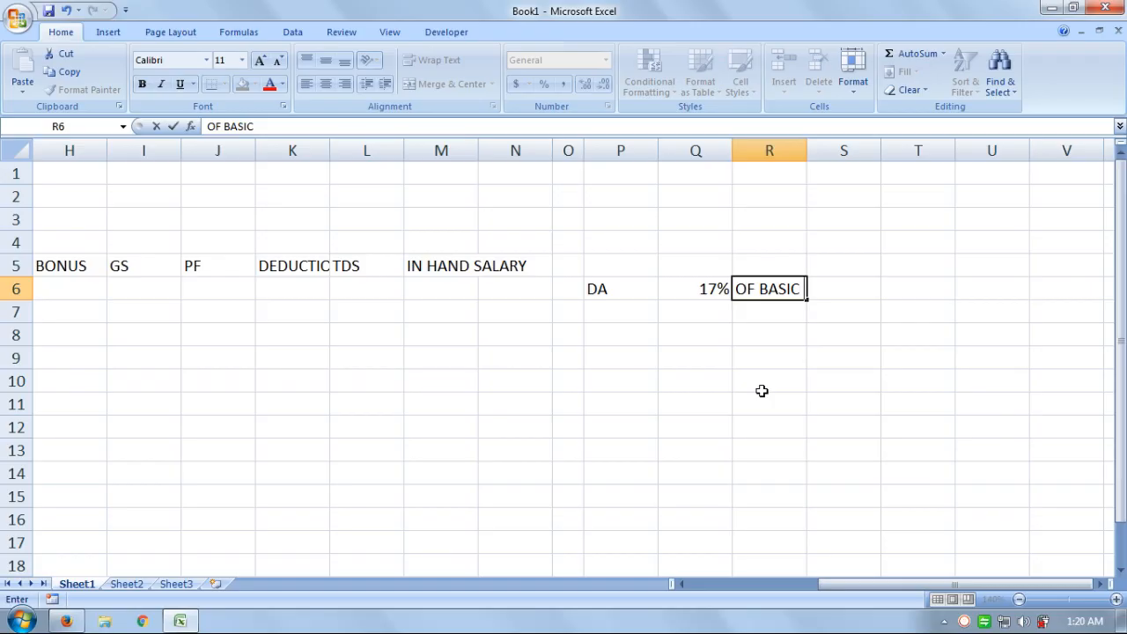
text( SALAR)
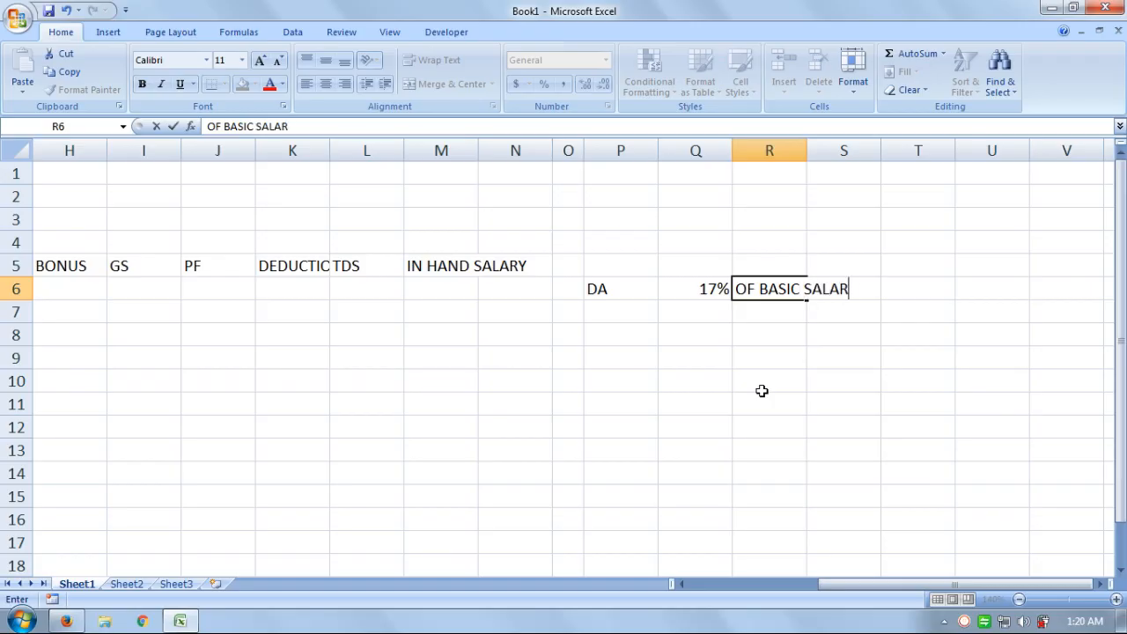
text(Y)
key(Return)
key(Left)
key(Left)
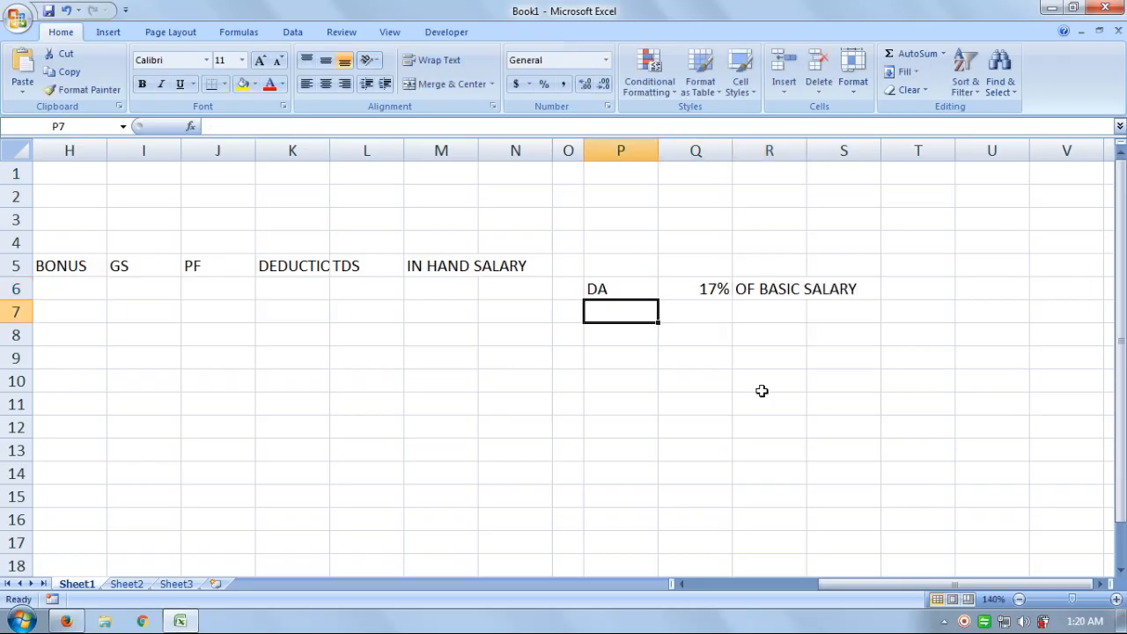
- Enter CCA in cell P7 with 6% in Q7, and fill the note from R6 down into R7
text(CCA)
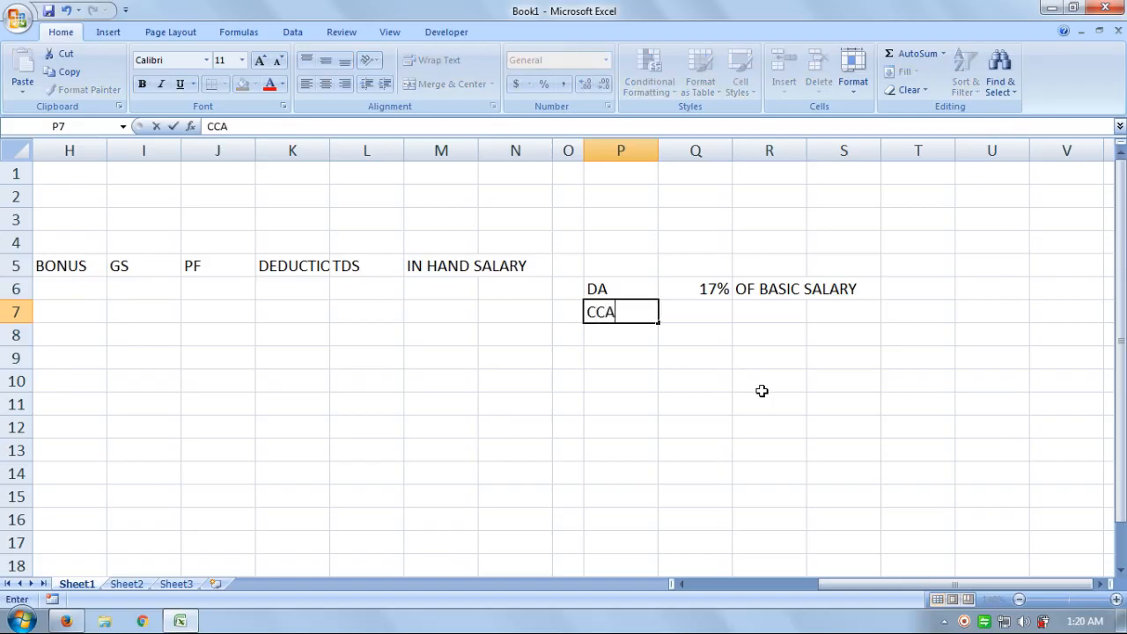
key(Tab)
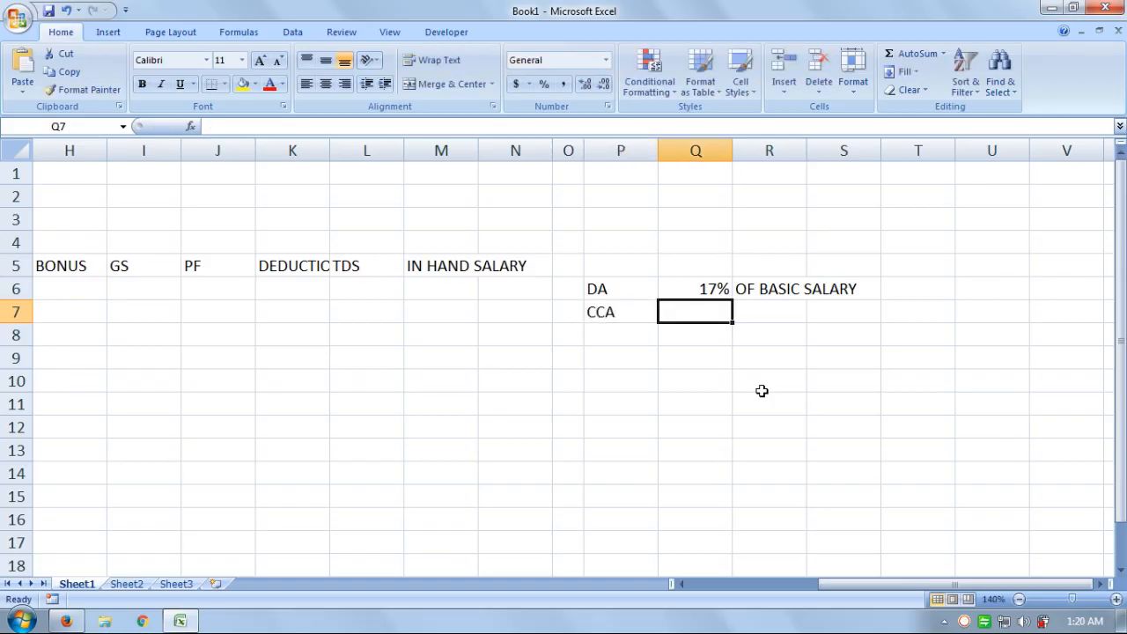
text(6%)
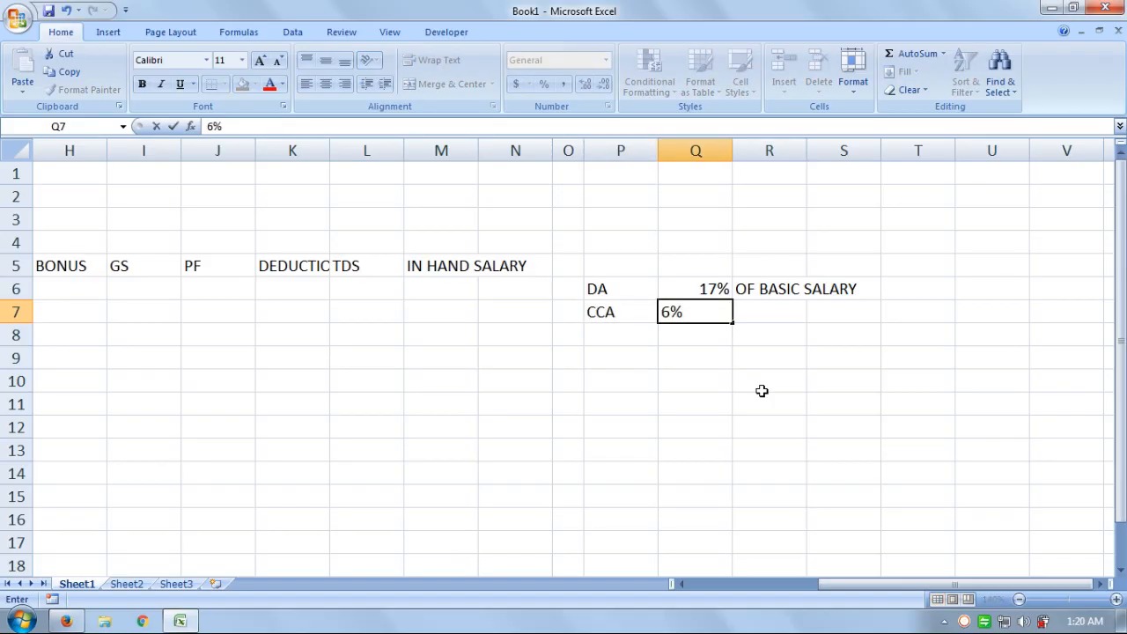
key(Tab)
key(ctrl+d)
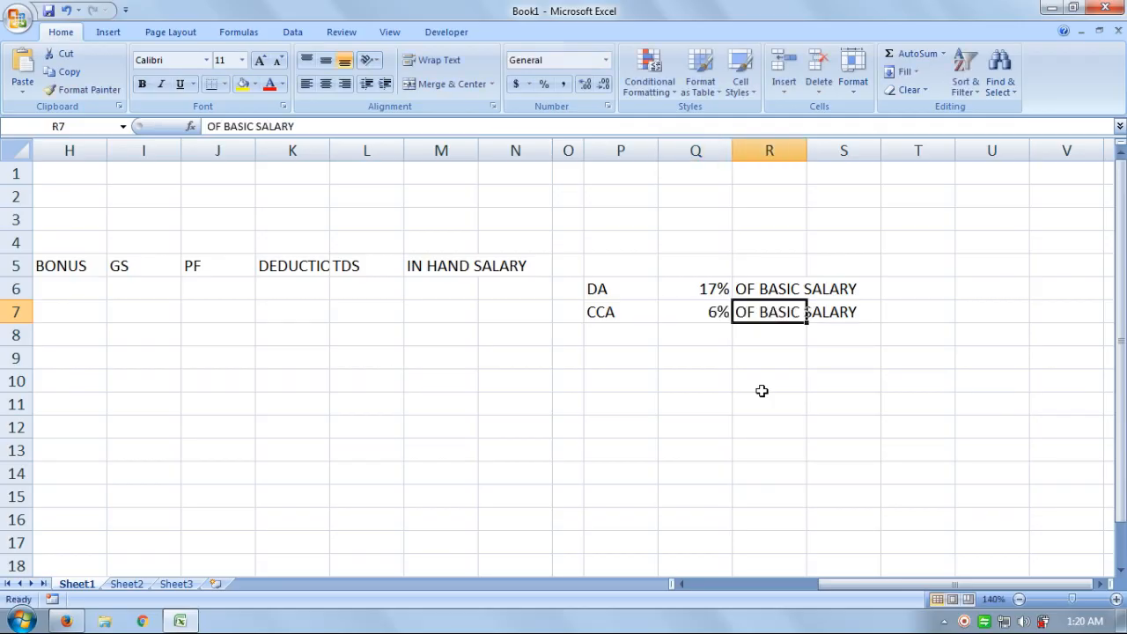
- Change the CCA rate in cell Q7 to 12%
key(Return)
key(Left)
key(Up)
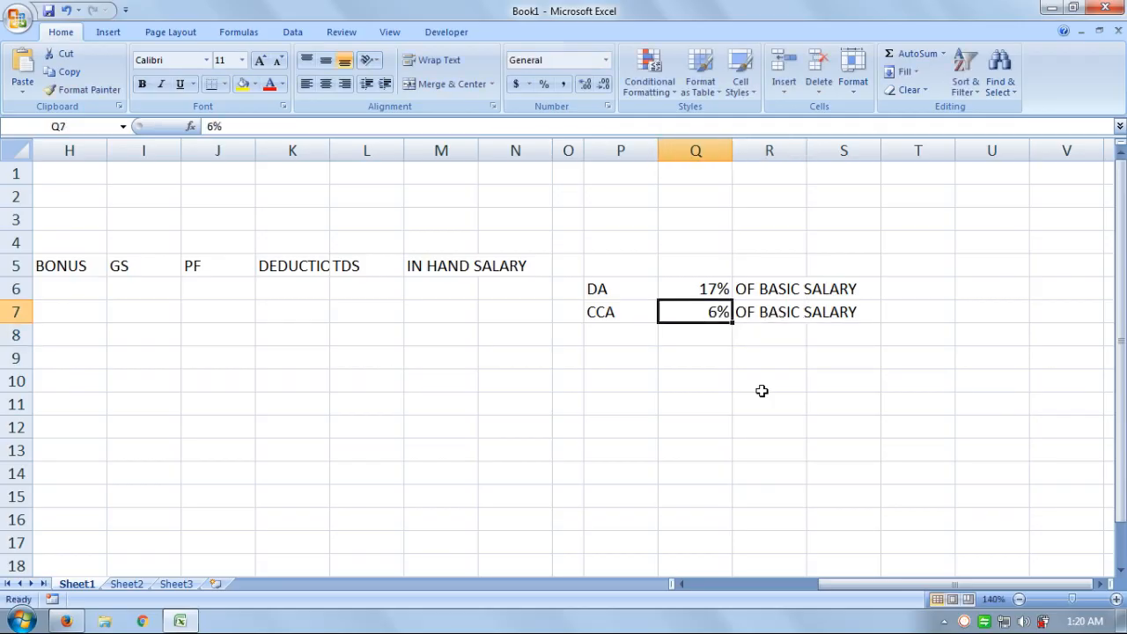
text(12)
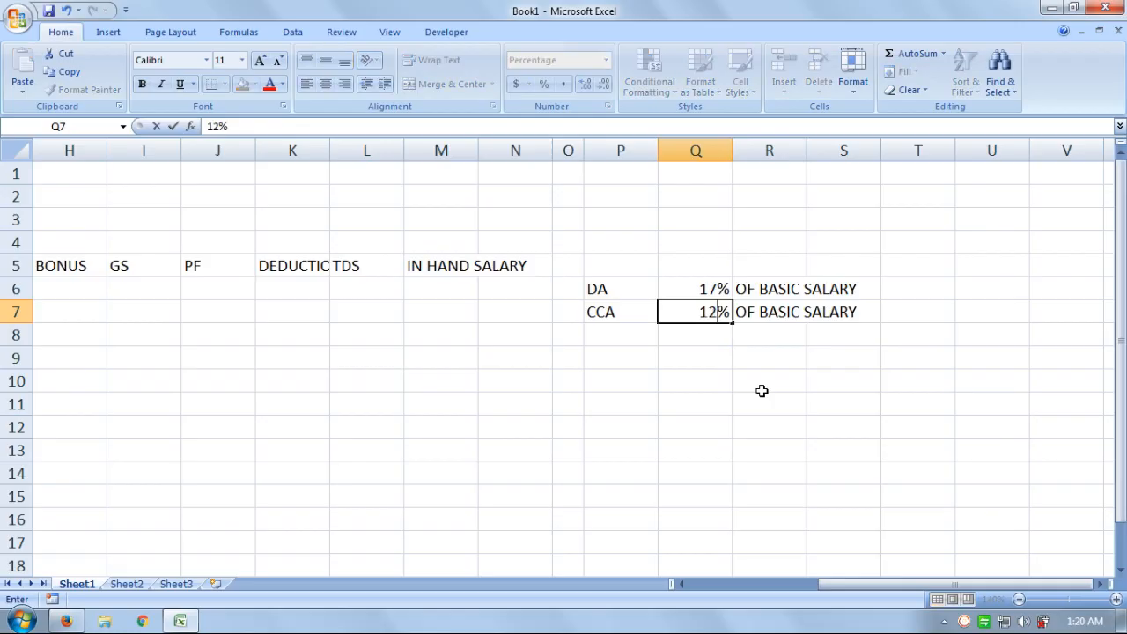
key(Return)
key(Left)
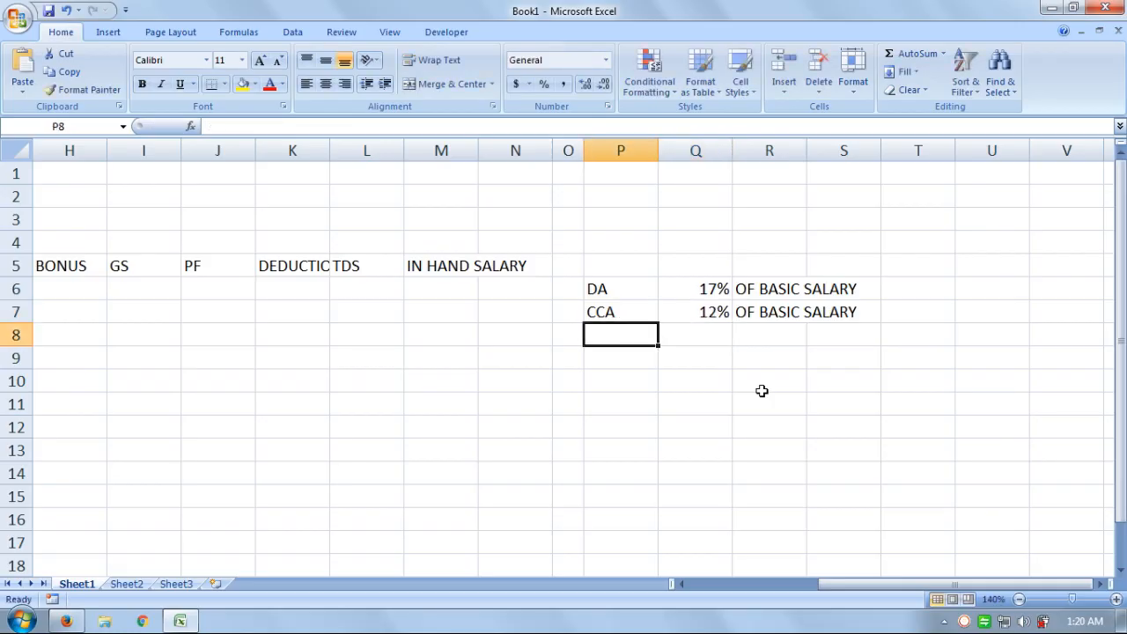
- Enter the label TDS in cell P8 and its rate 10% in cell Q8
text(TDS)
key(Tab)
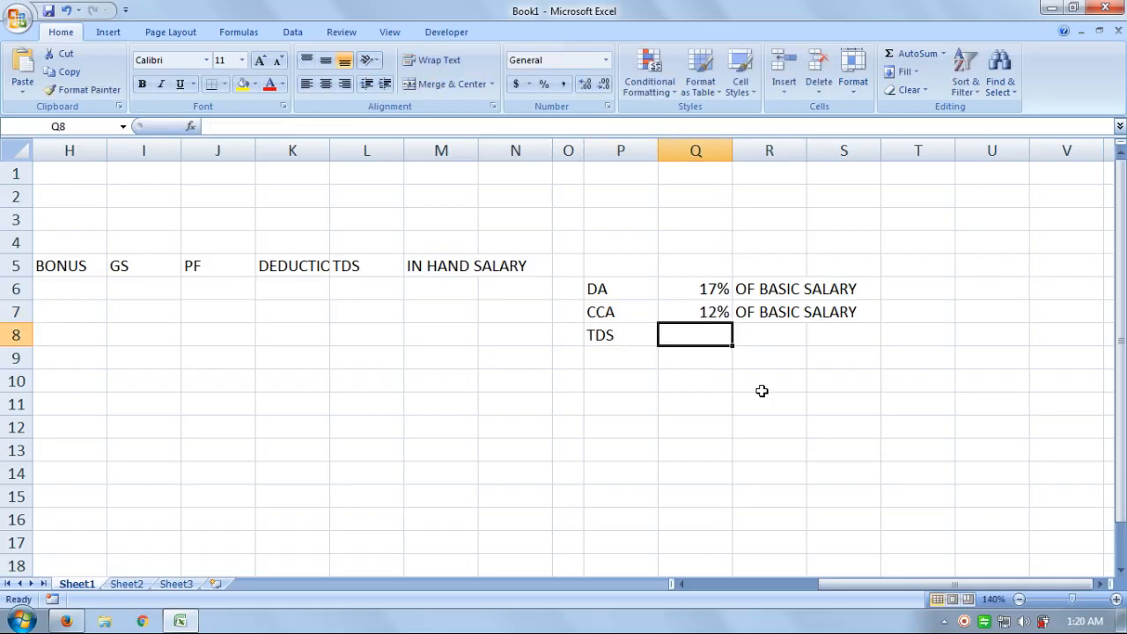
text(10%)
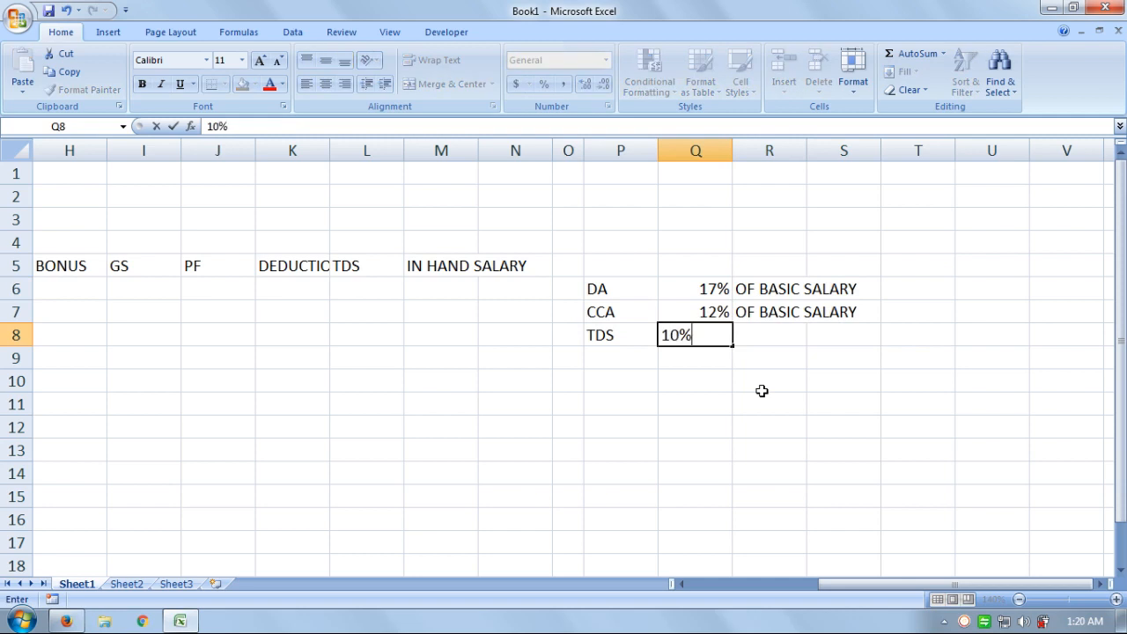
key(Return)
key(Left)
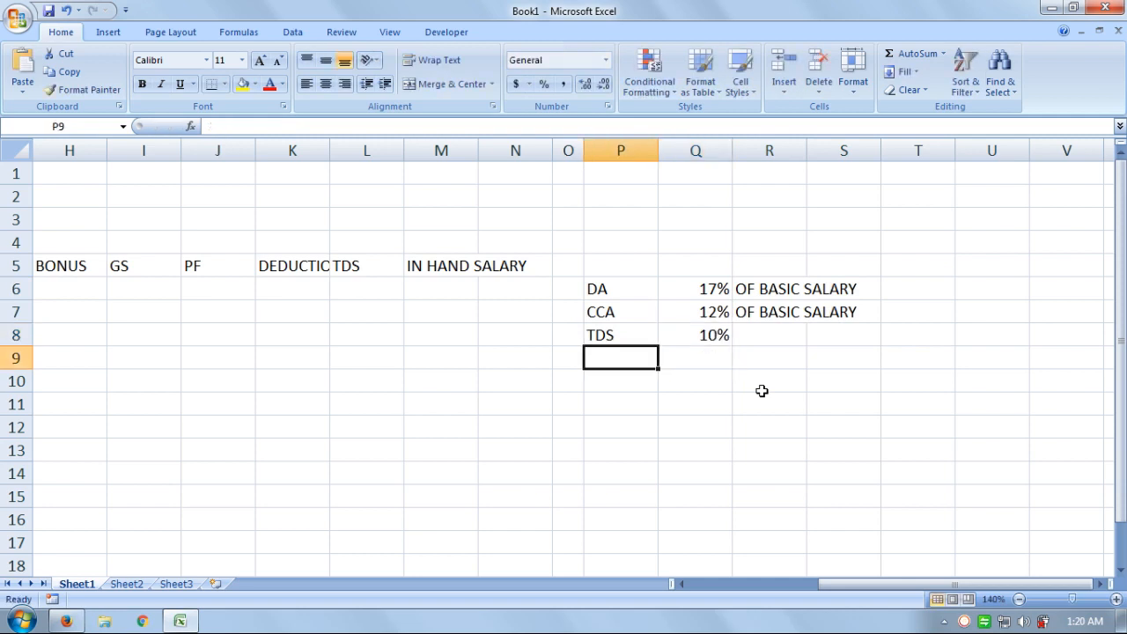
- Enter HRA in cell P9 and its rule BS>5000 = 3000 OR 4500 in cell Q9
text(HRA)
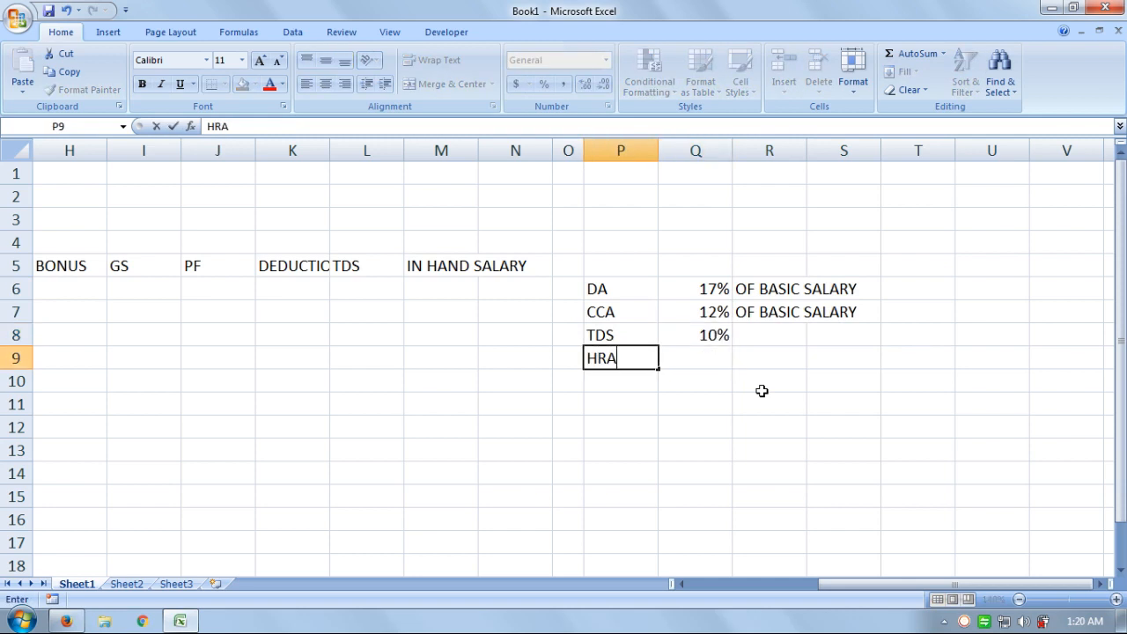
key(Tab)
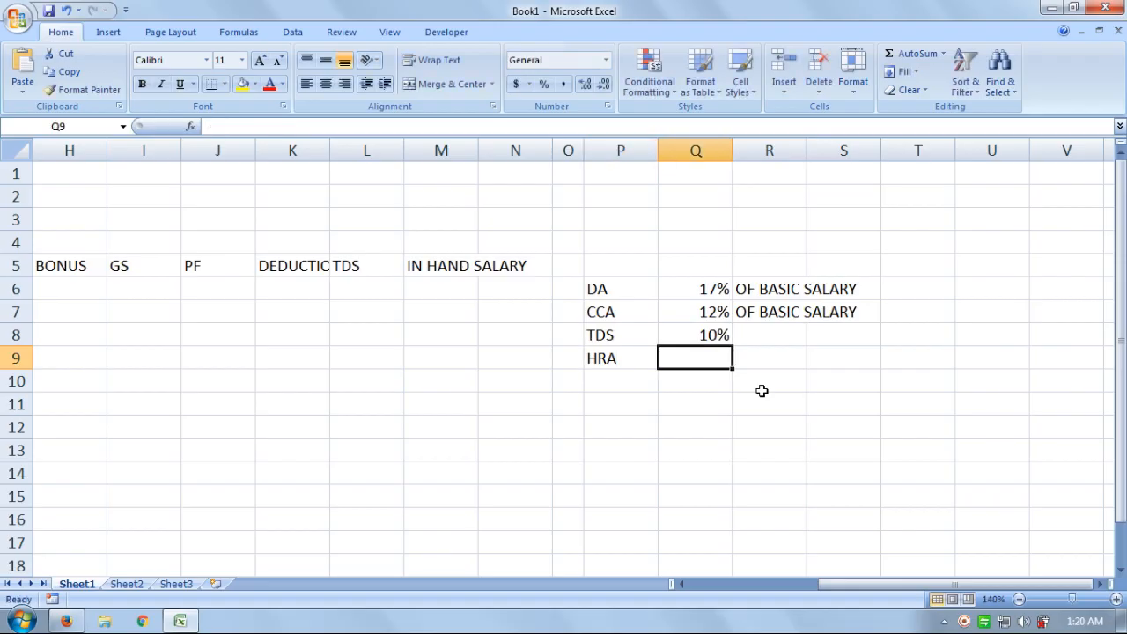
text(BS)
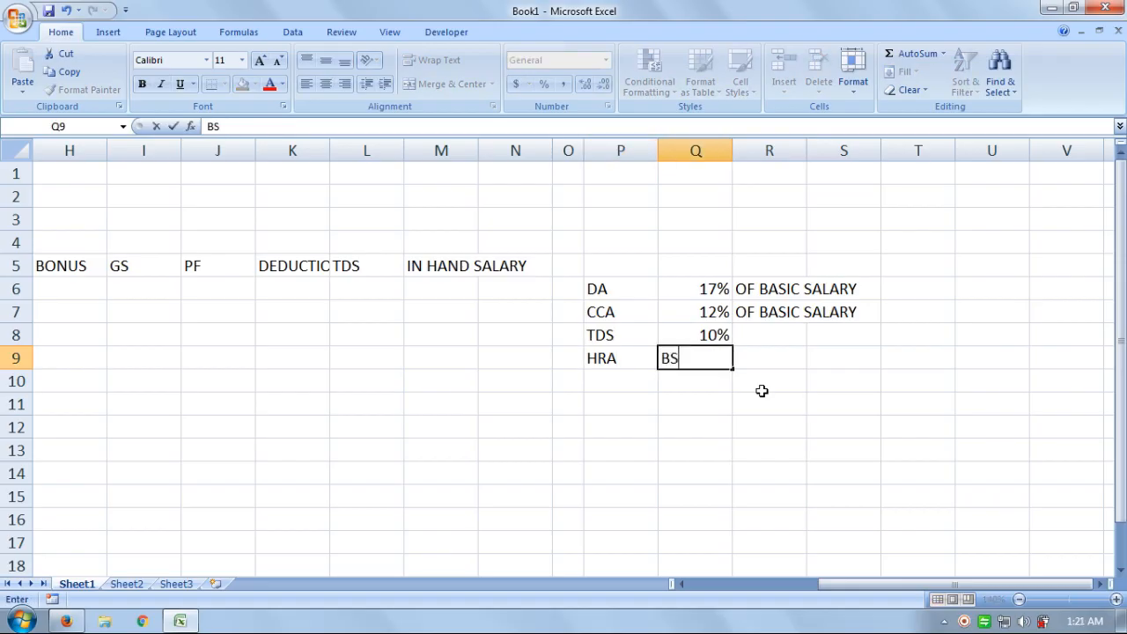
text(>5000 = )
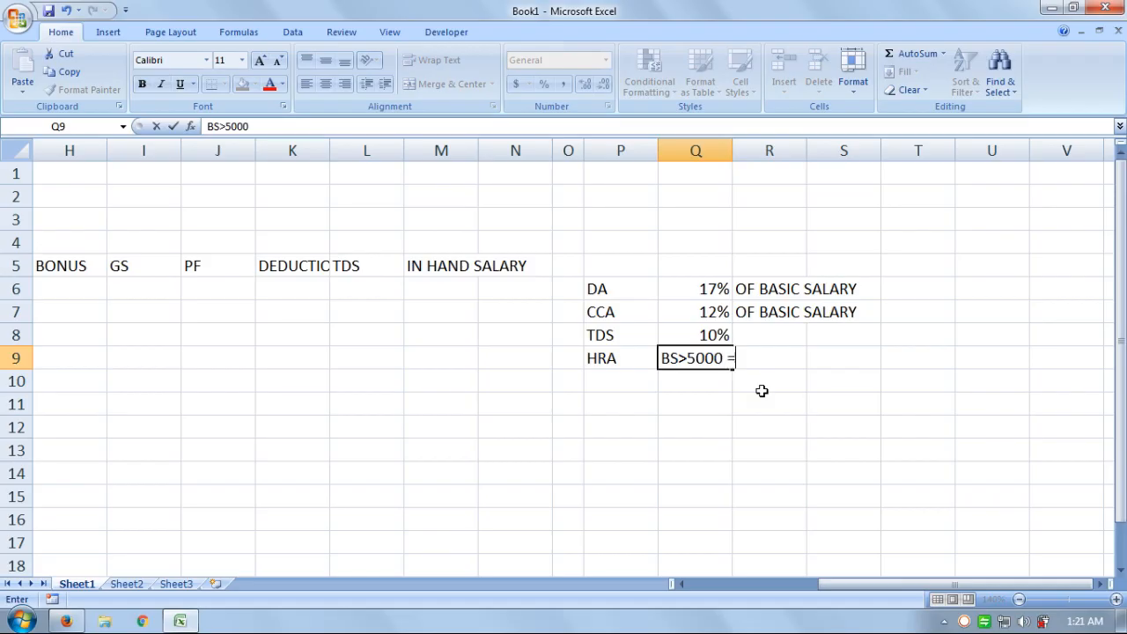
text(3000 O)
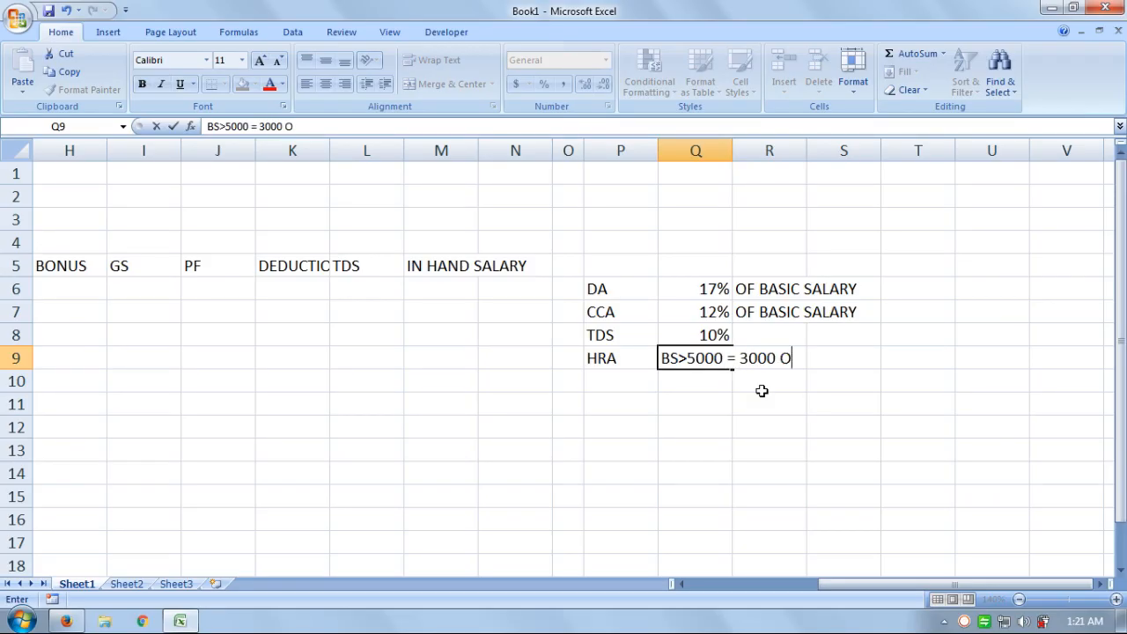
text(R 4500)
key(Return)
key(Left)
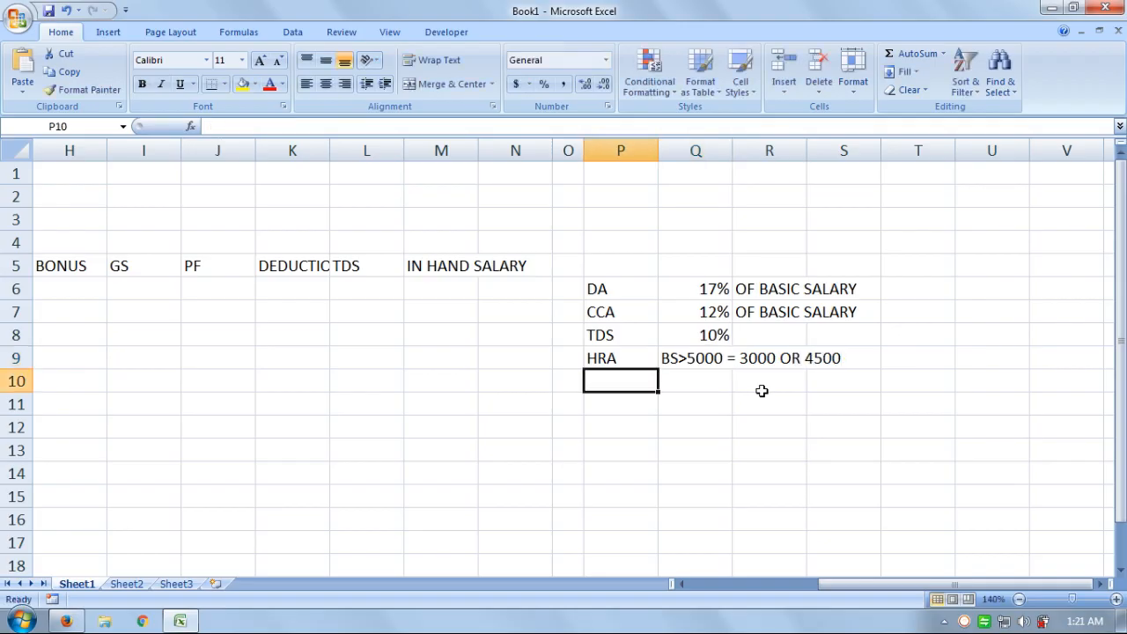
- Enter BONUS in cell P10 and its rule (BS+HRA)>8000 = 1500 OR 2000 in cell Q10
text(BPO)
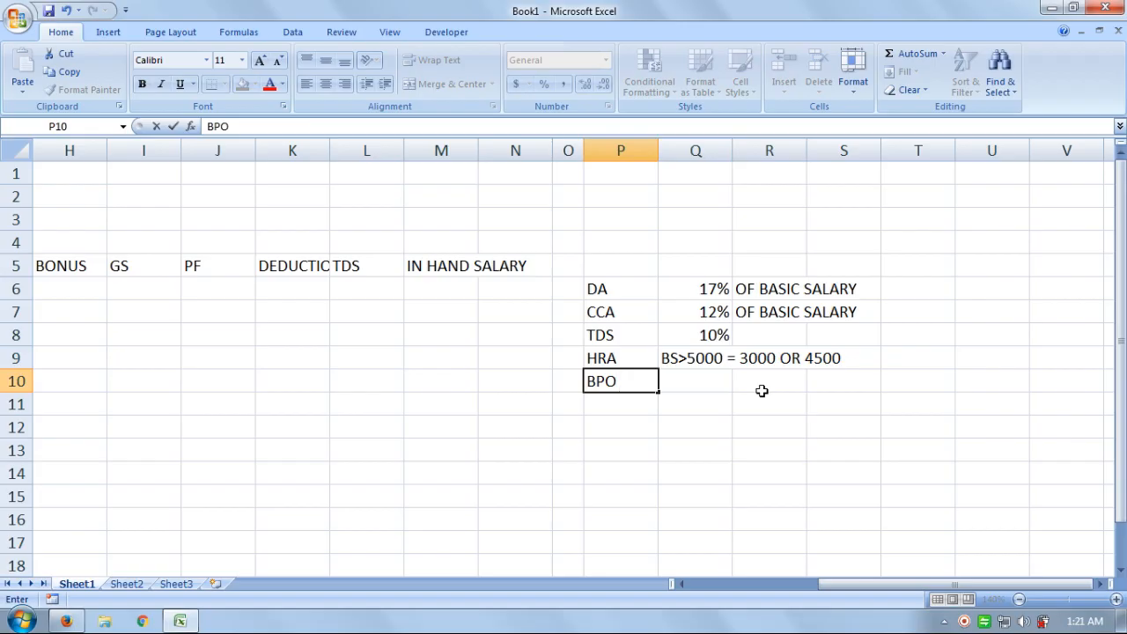
key(BackSpace)
key(BackSpace)
text(ONUS)
key(Tab)
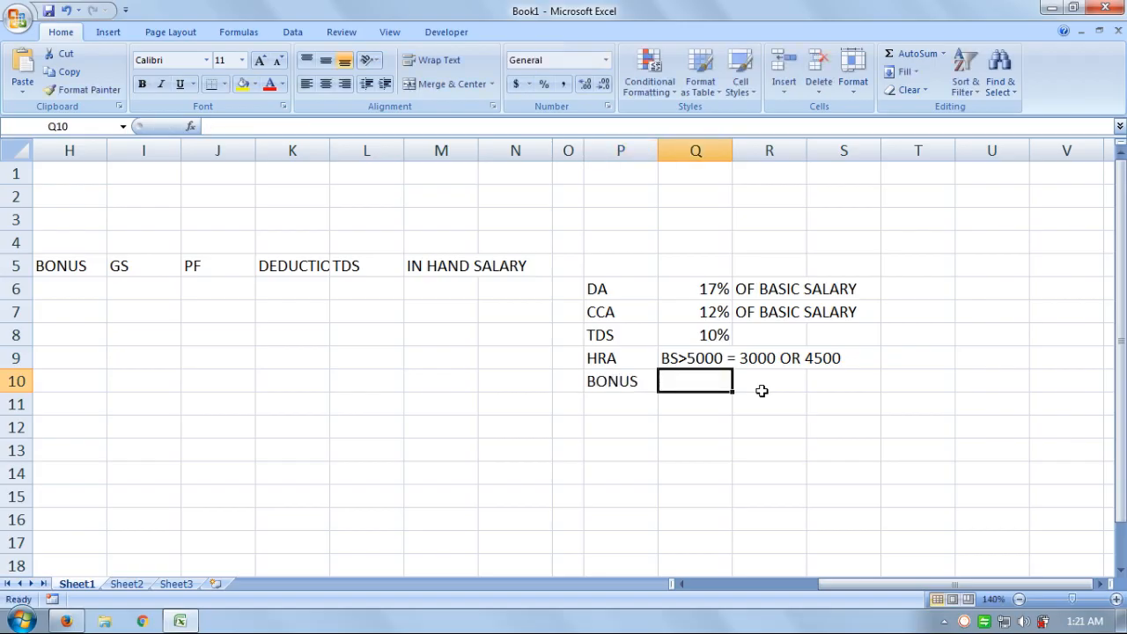
text((N)
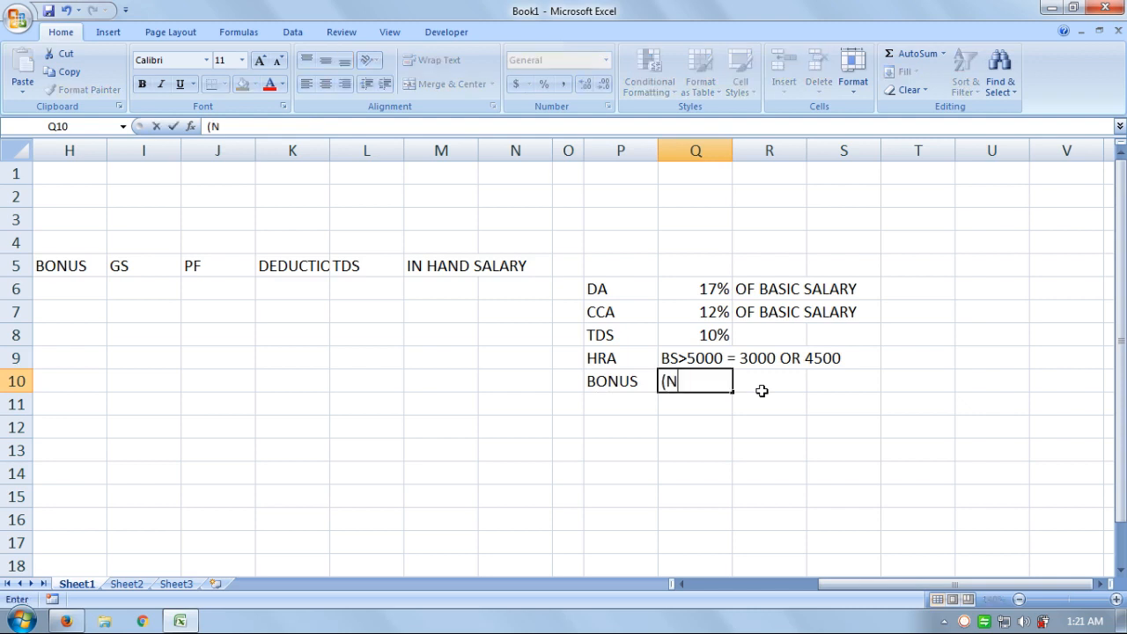
key(BackSpace)
text(BS+HRA))
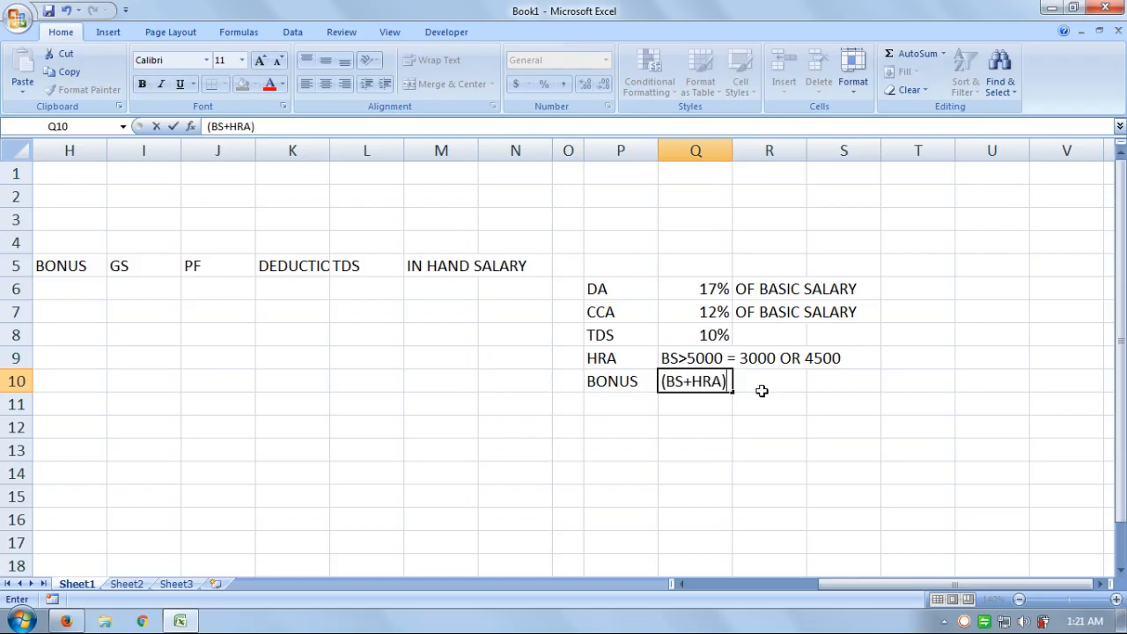
text(>8000 =  15)
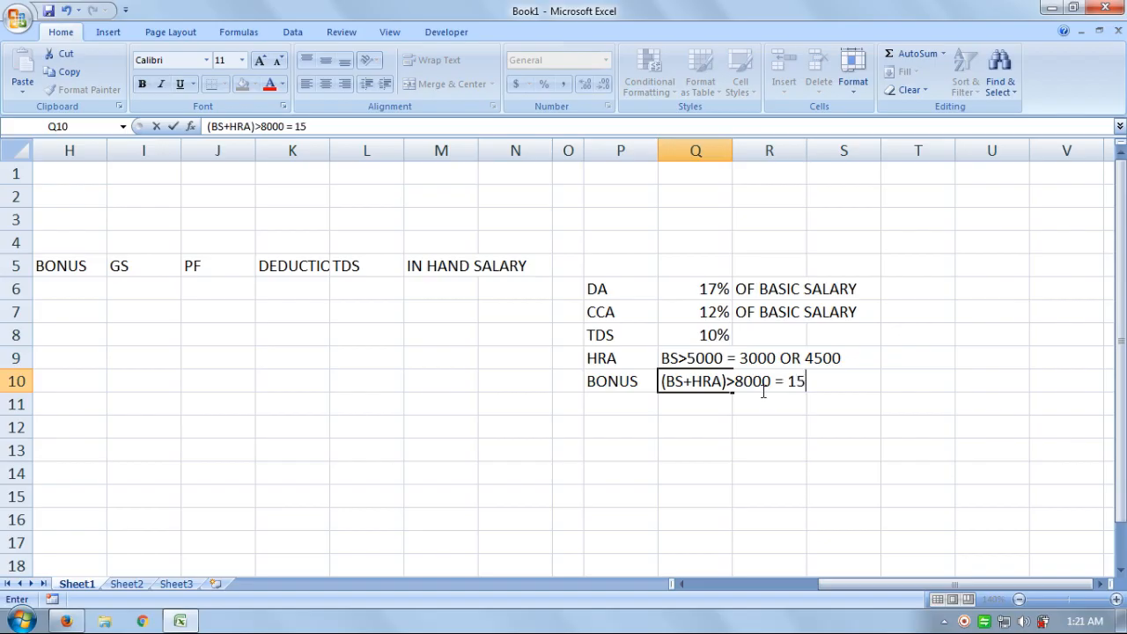
text(00 OR 2000)
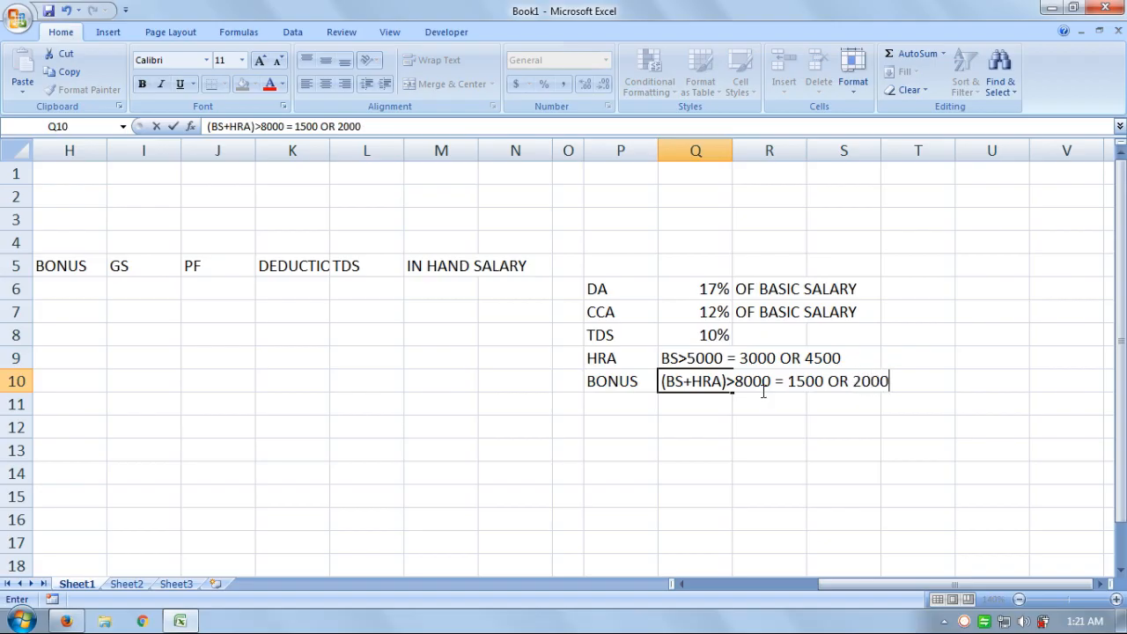
key(Return)
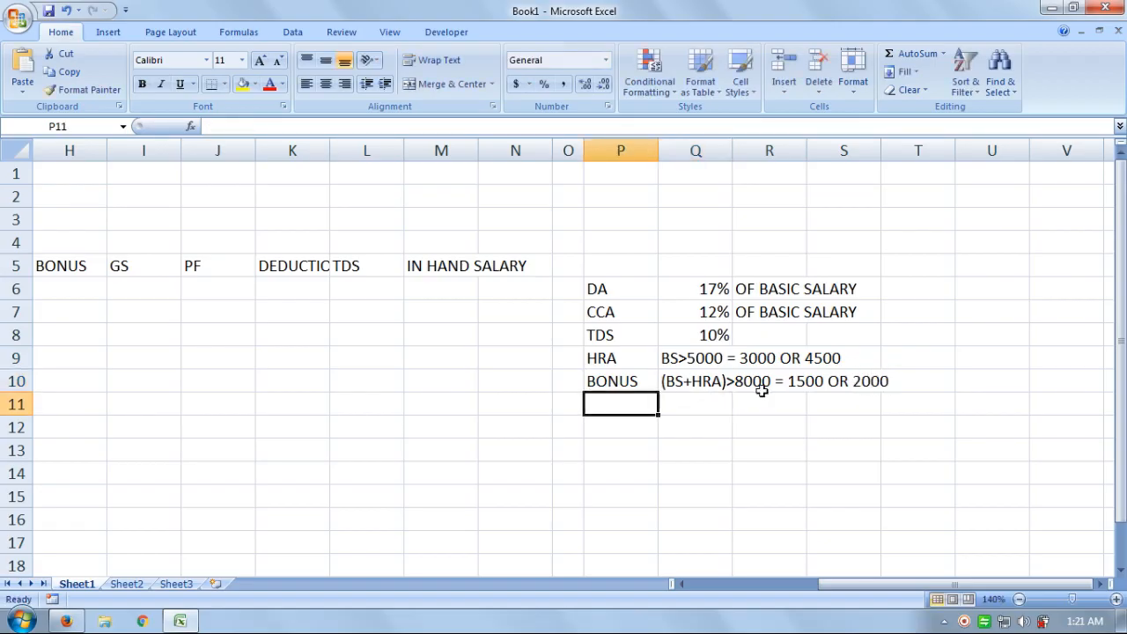
- Enter the label DEDUCTION in cell P11 and its rule GS-PF in cell Q11
text(DED)
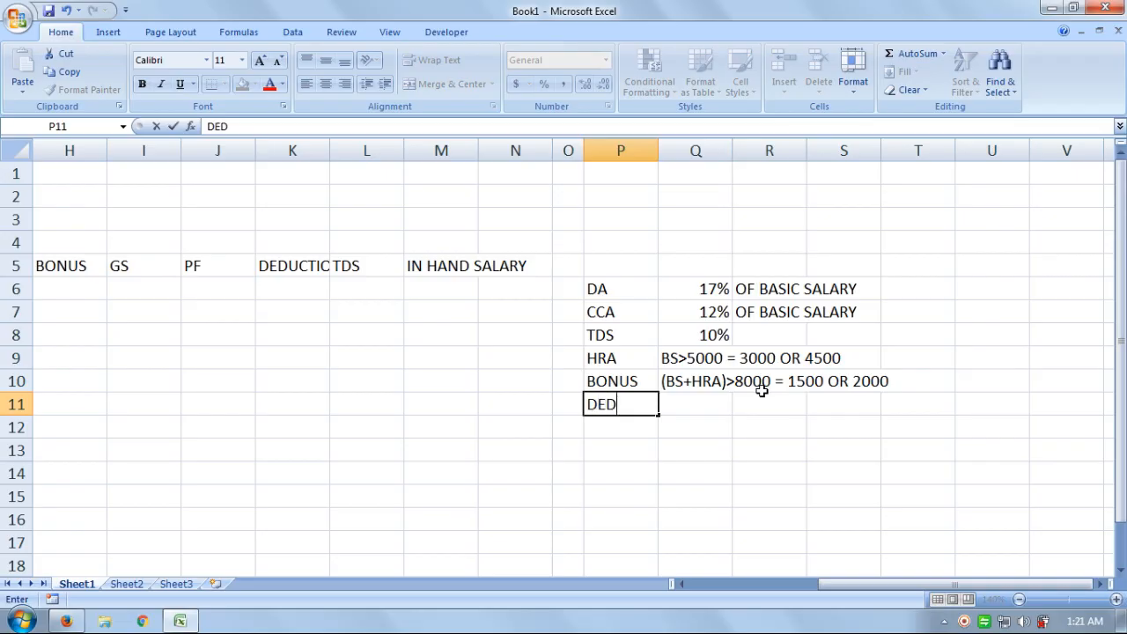
text(UCTION)
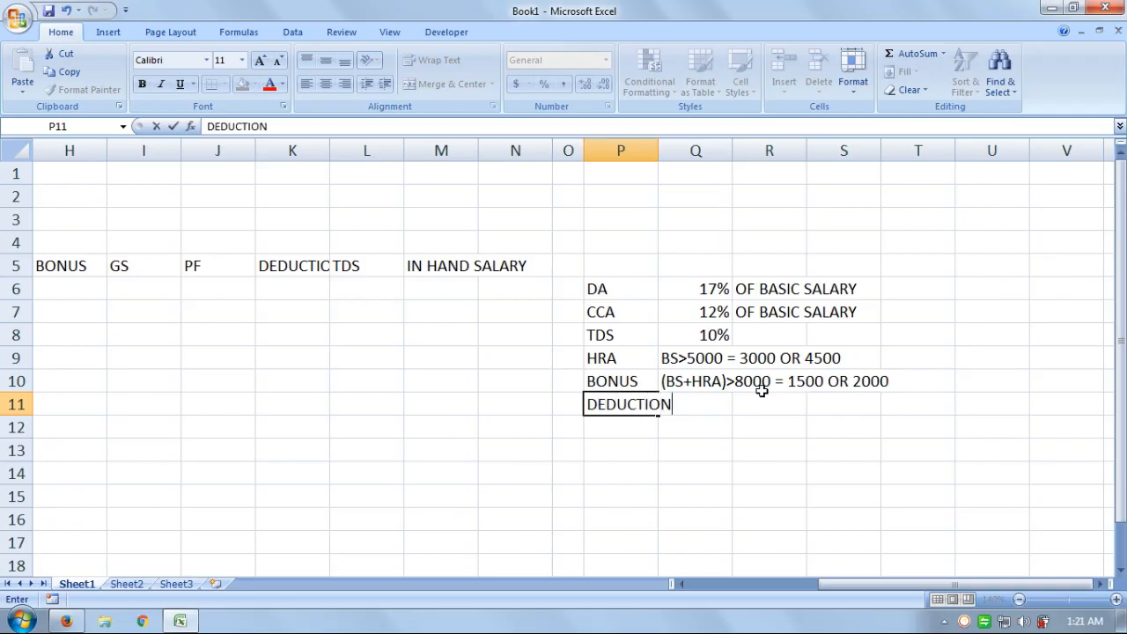
key(Tab)
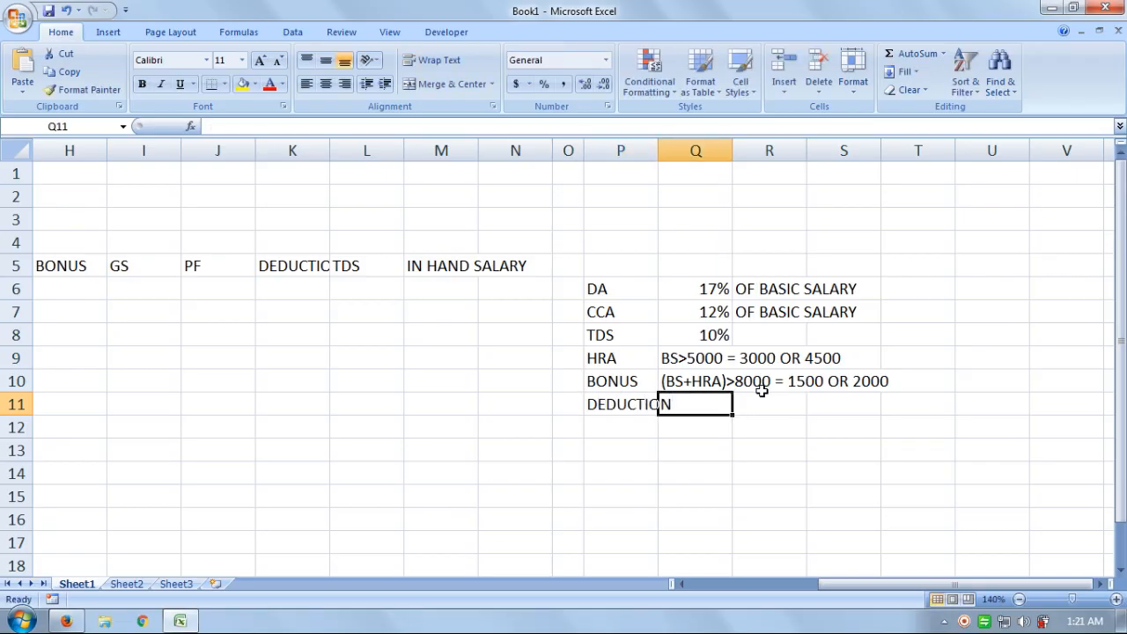
text(GS)
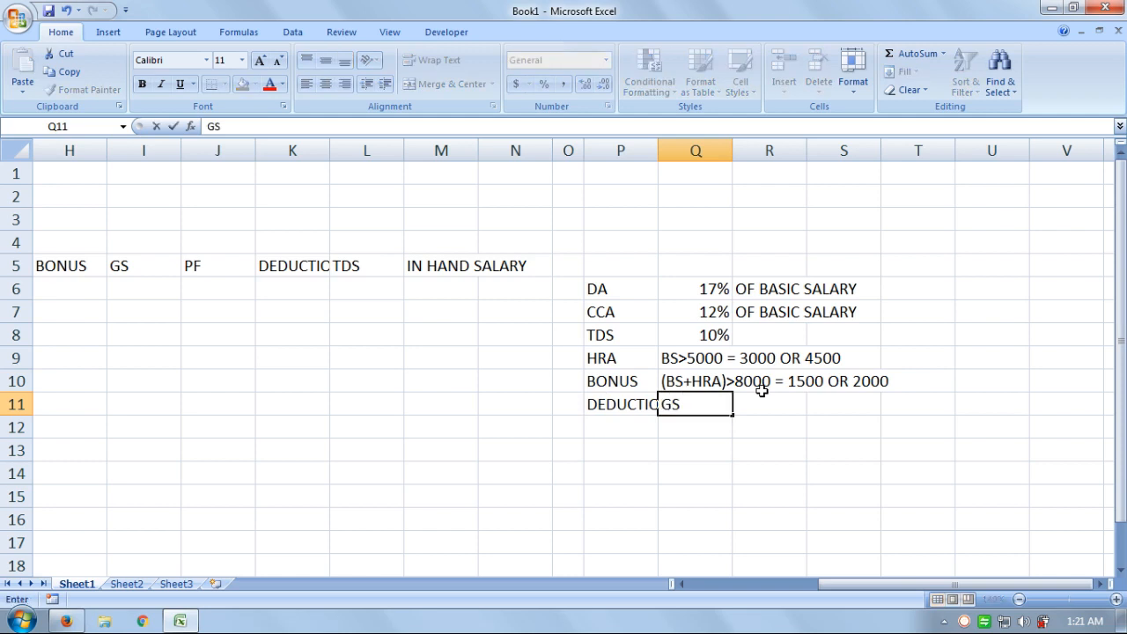
text(-PF)
key(Return)
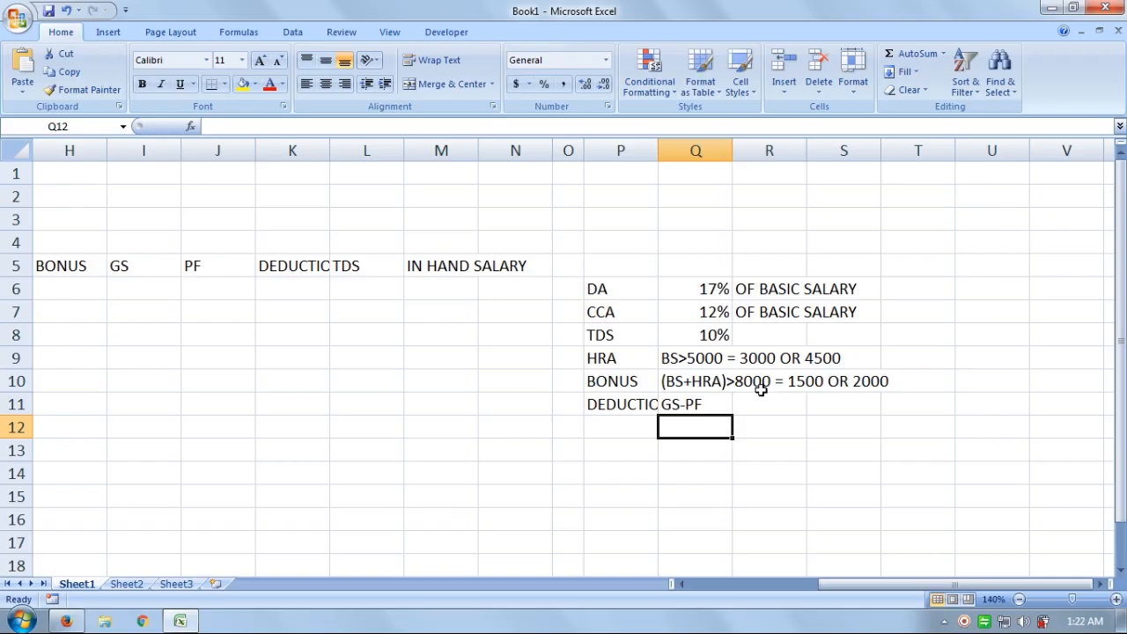
- Enter the label IN HAND SALARY in cell P12 and its rule DEDUCTION-TDS in cell Q12
key(Left)
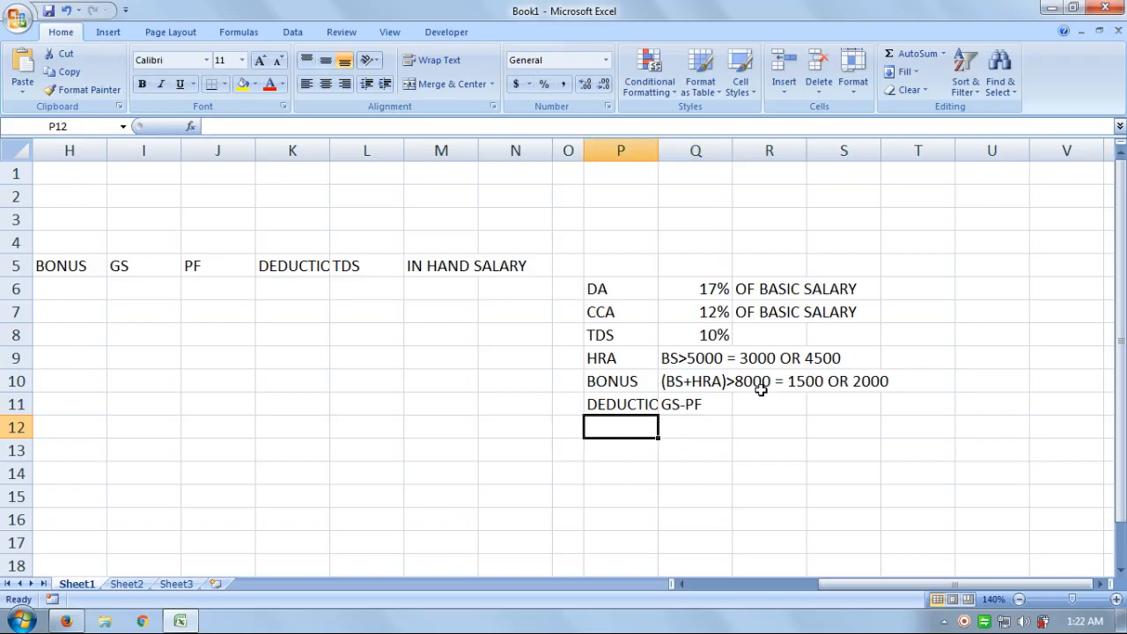
text(IN )
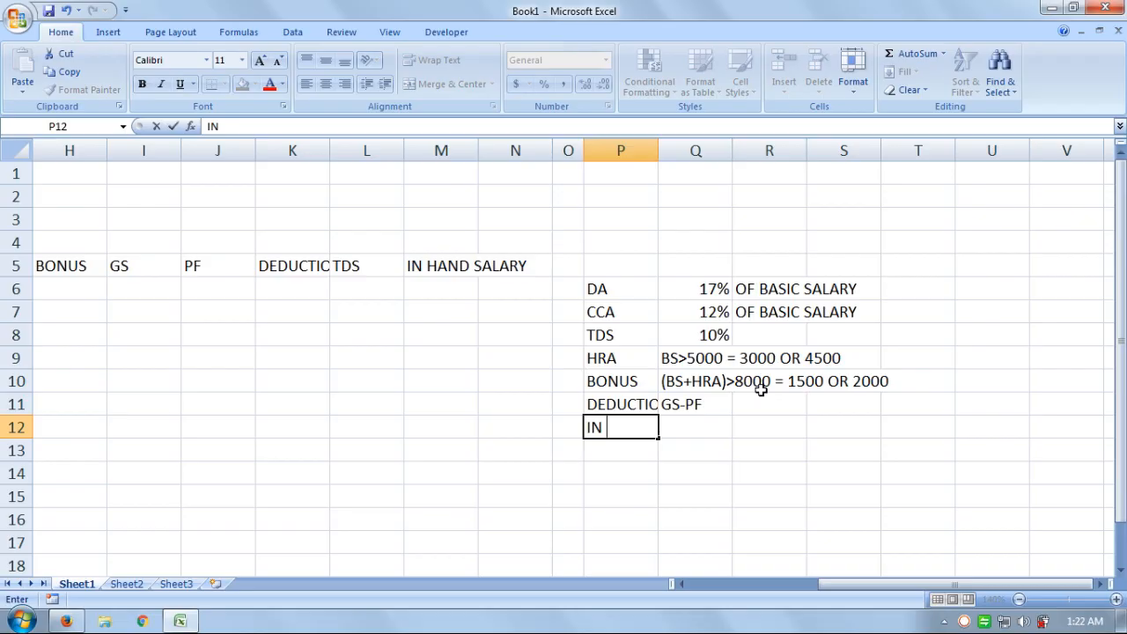
text(HAND SARY)
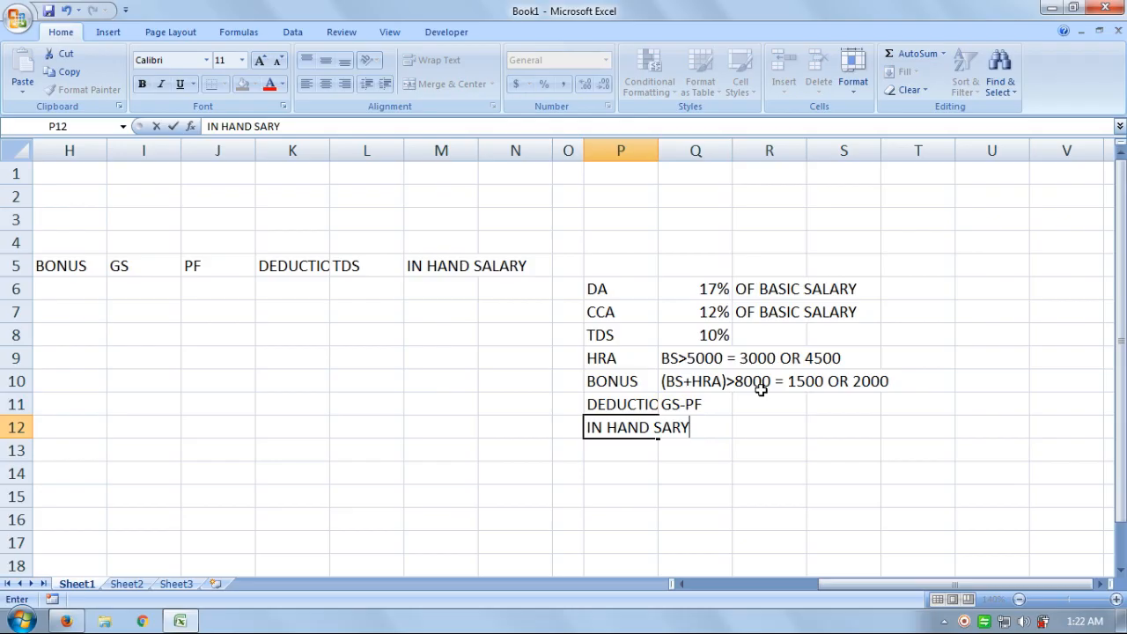
key(BackSpace)
key(BackSpace)
text(LARY)
key(Tab)
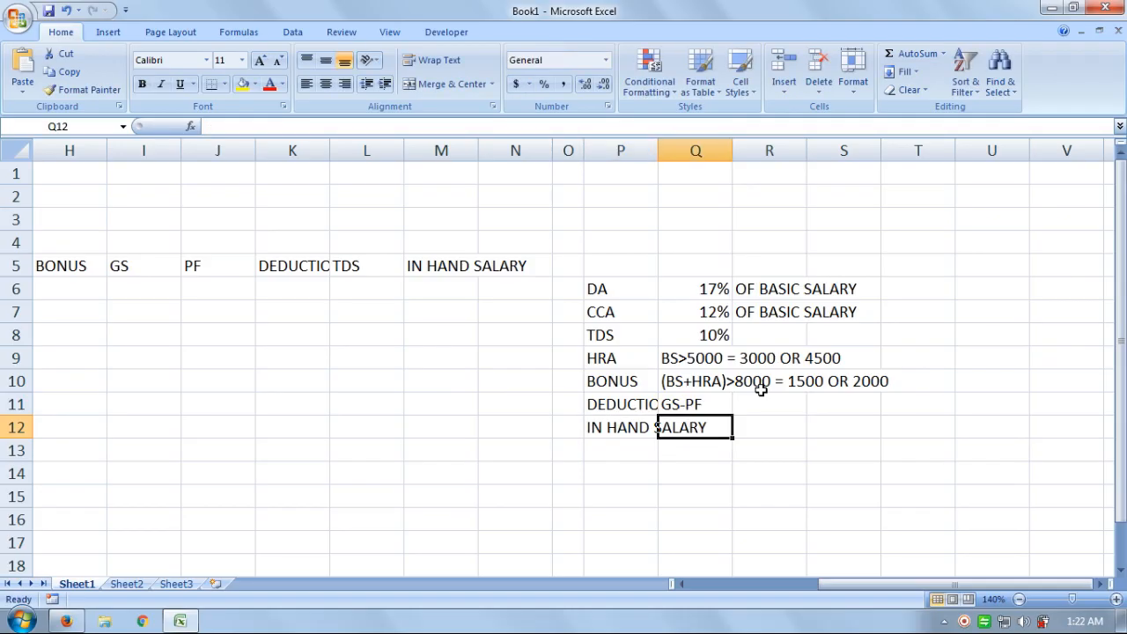
text(D)
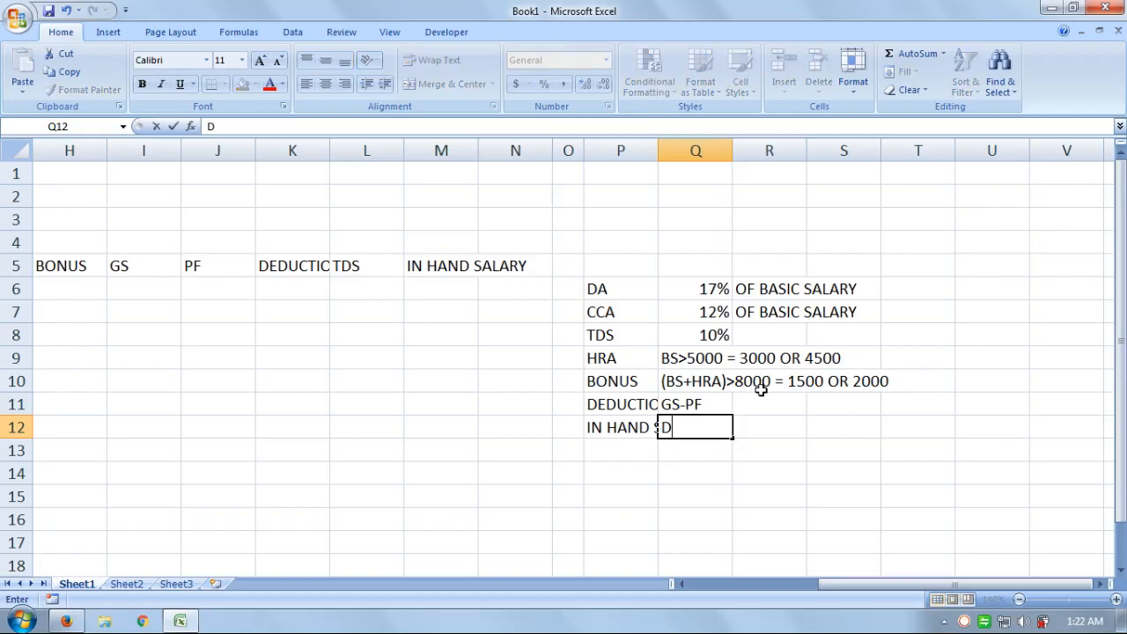
text(EDUCTION)
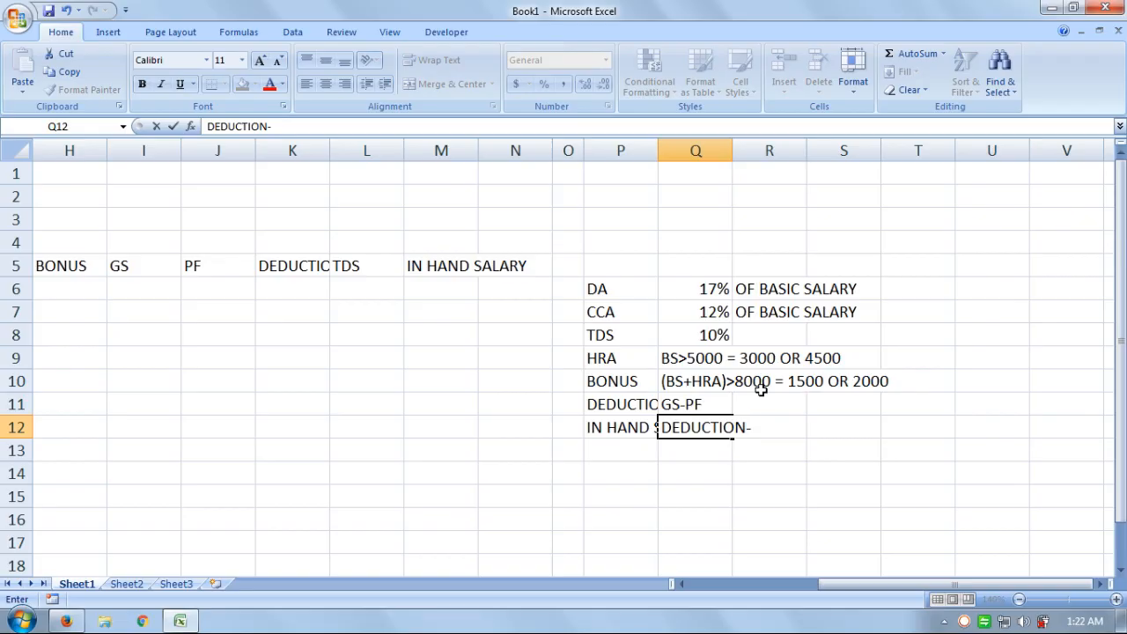
text(-TDS)
key(Return)
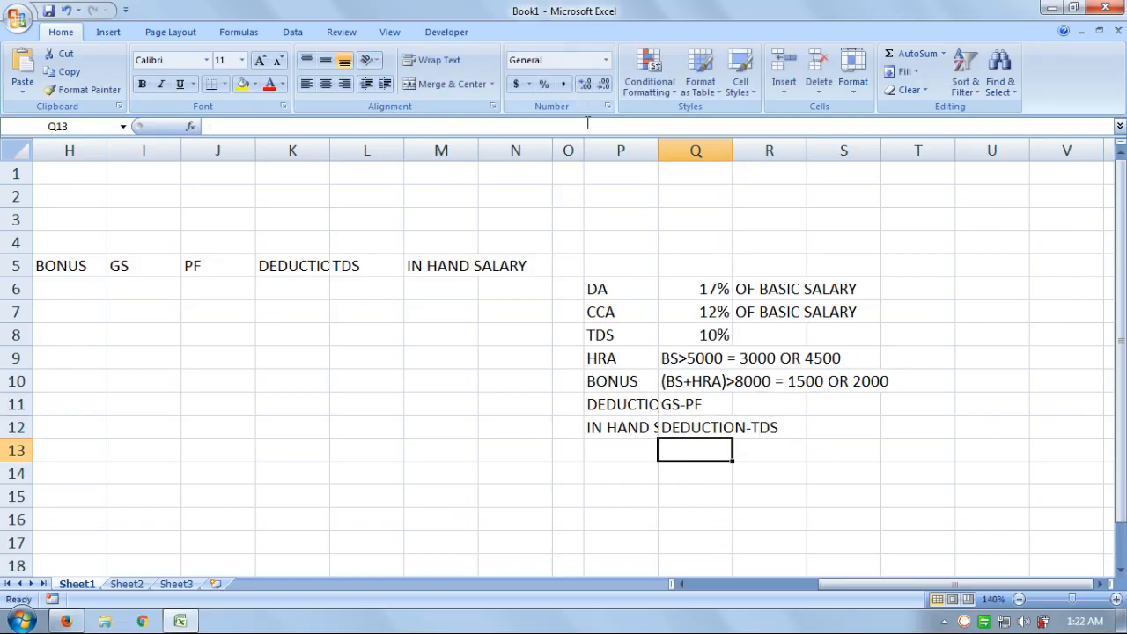
- Widen column P to fit its labels, column Q to fit DEDUCTION-TDS and column R to fit OF BASIC SALARY
drag(656, 159, 655, 156)
double_click(655, 157)
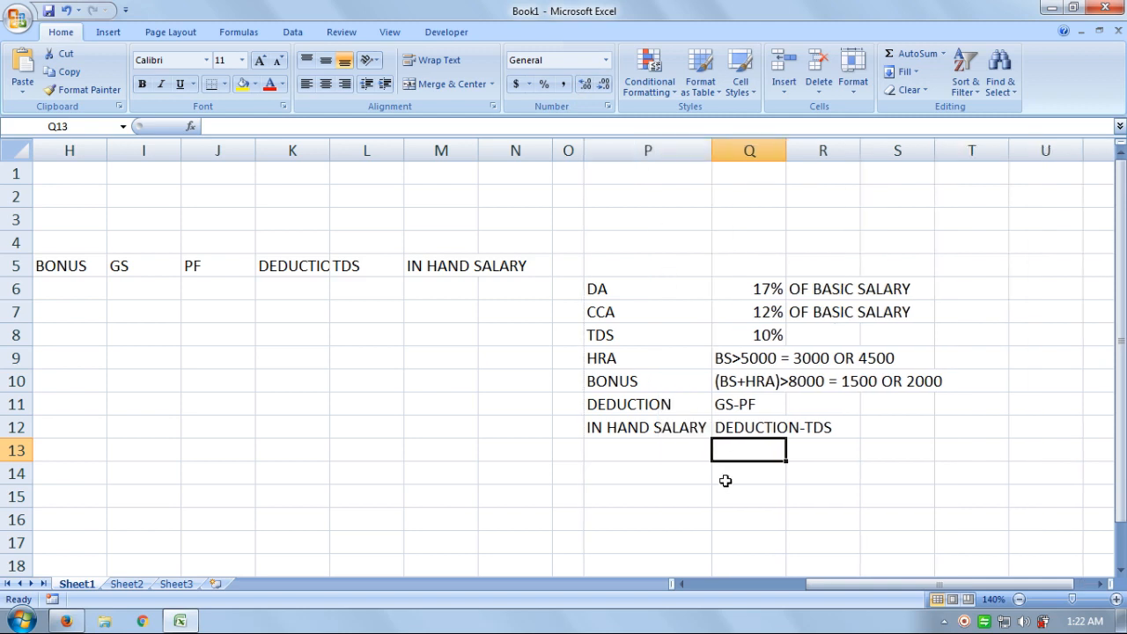
double_click(787, 152)
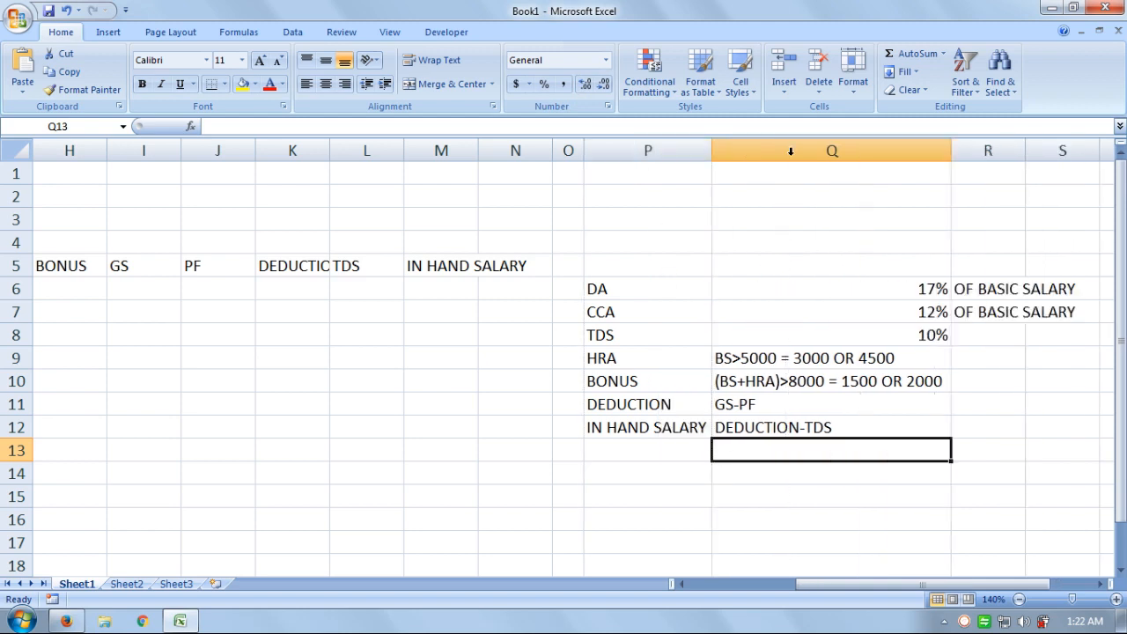
drag(949, 151, 832, 156)
click(915, 443)
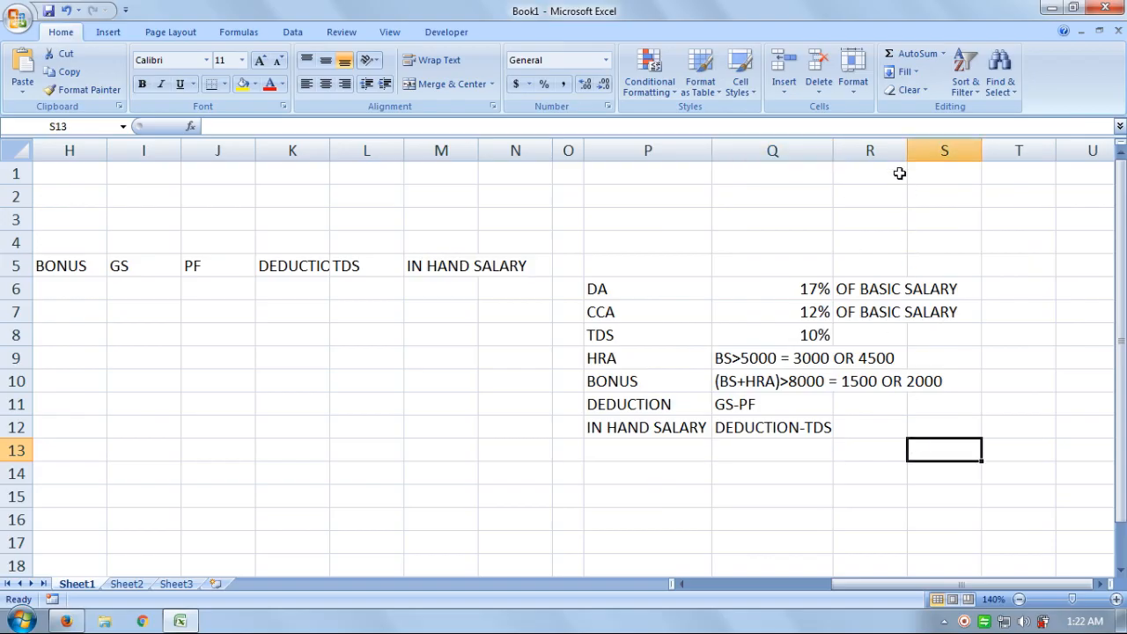
drag(907, 151, 963, 154)
click(949, 502)
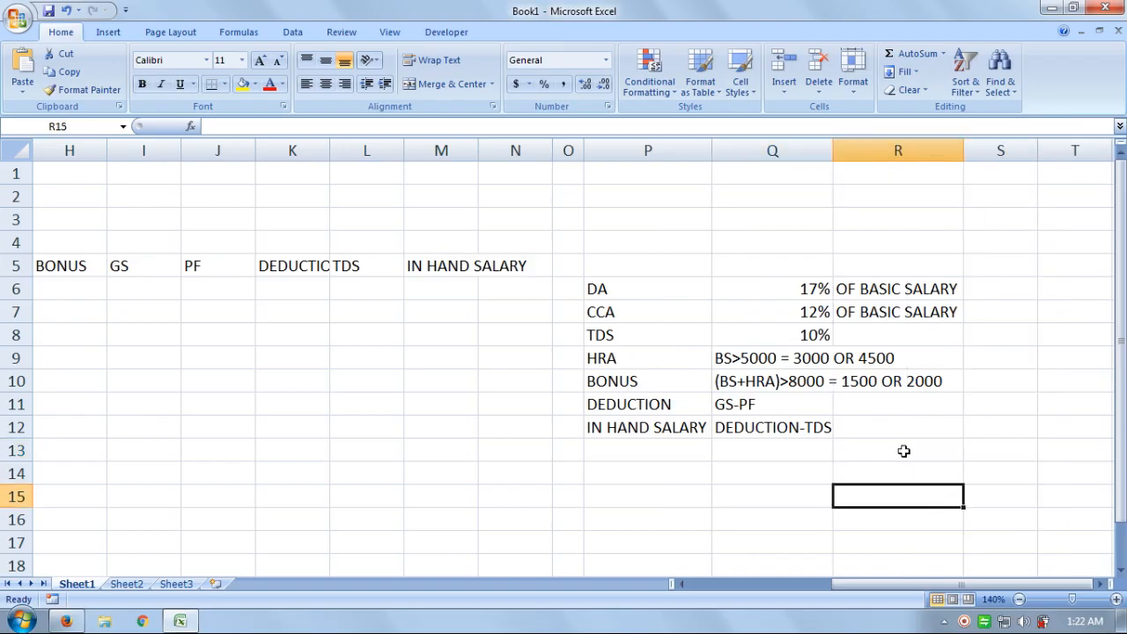
- Merge and center cells P5:R5 above the rules list and enter the title FORMULA CONDITION'S
click(628, 273)
drag(812, 269, 872, 265)
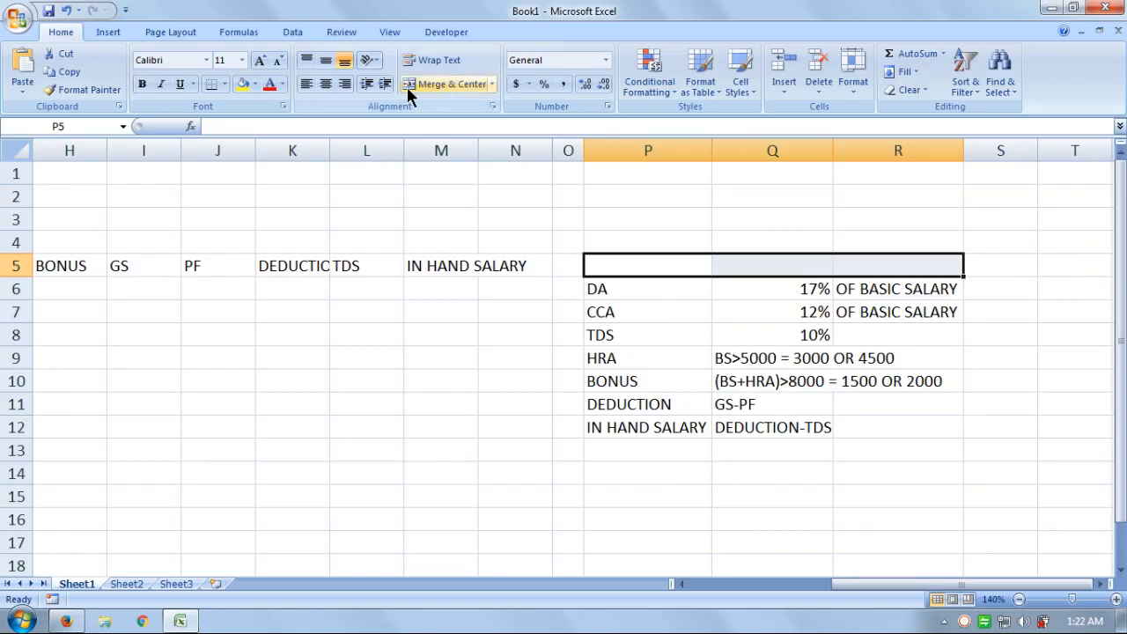
click(445, 84)
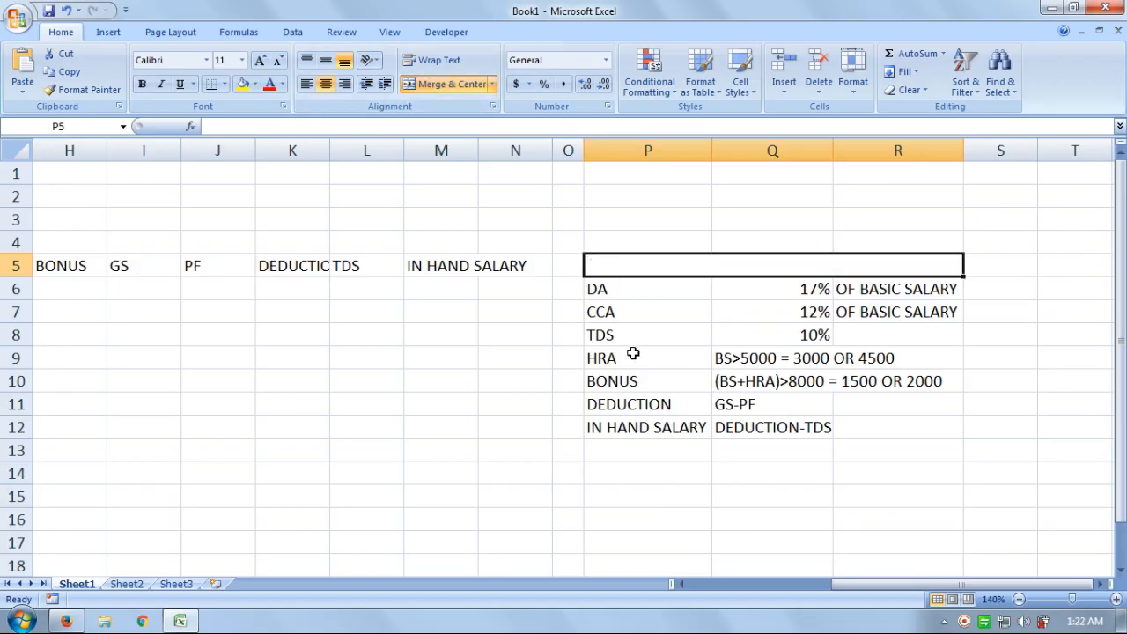
text(FO)
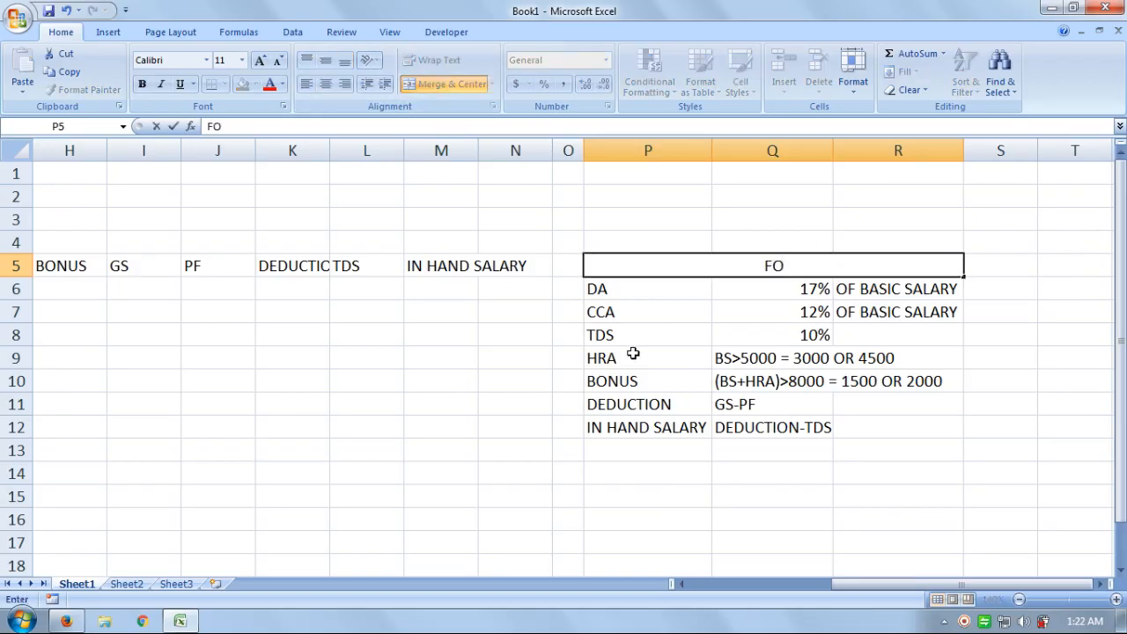
text(RMULA)
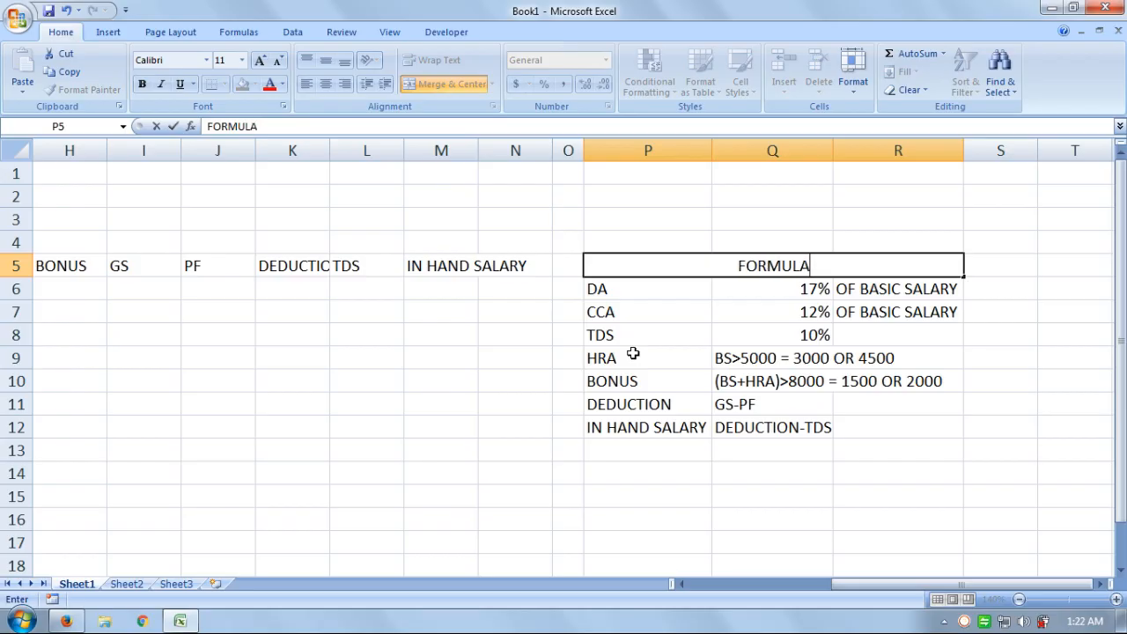
text( COND)
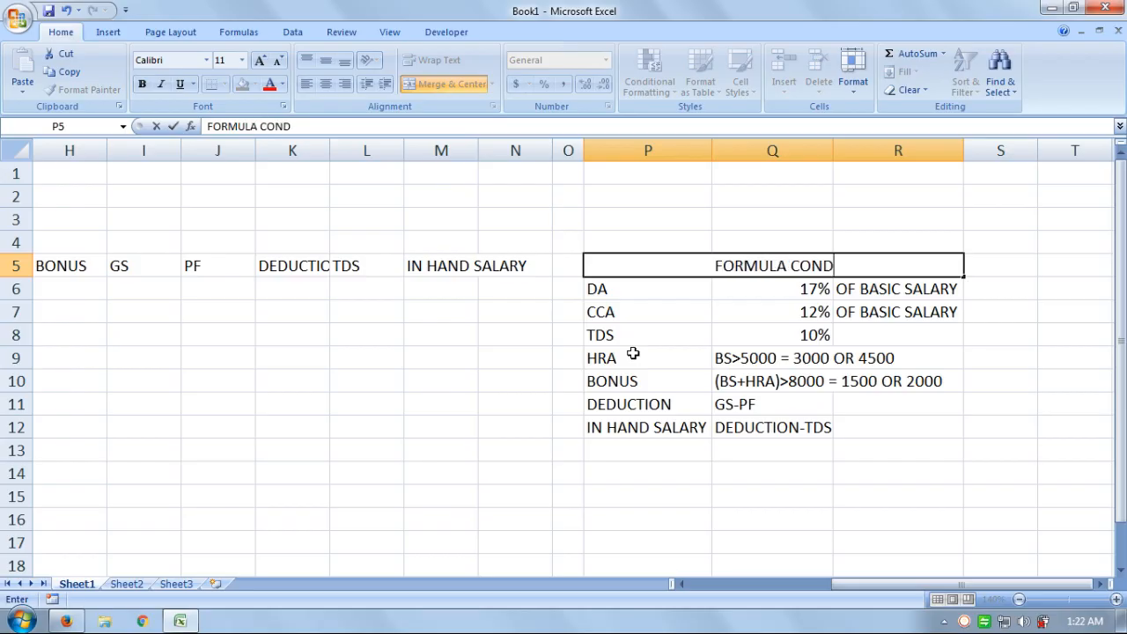
text(ITION)
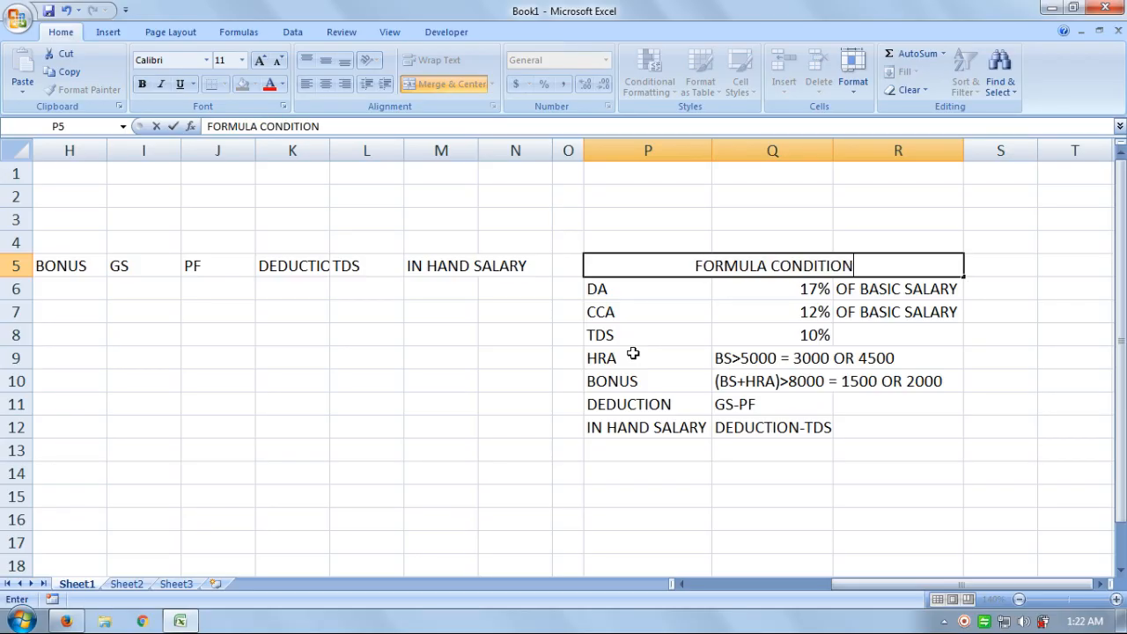
text('S)
key(Return)
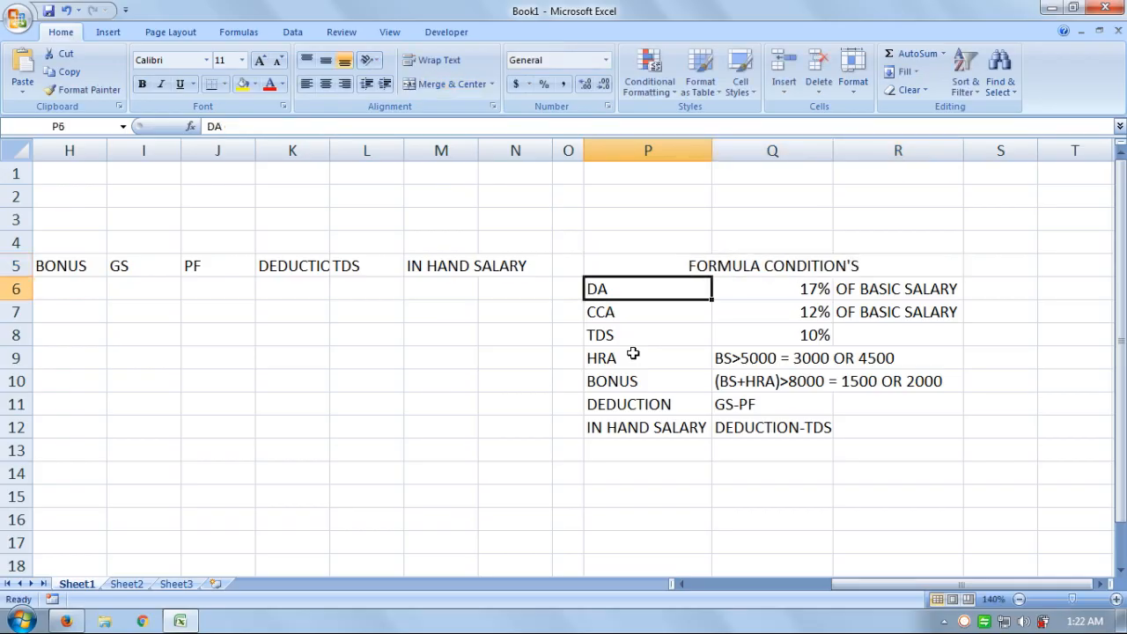
- Format the FORMULA CONDITION'S title with a black fill and bold white text
click(685, 264)
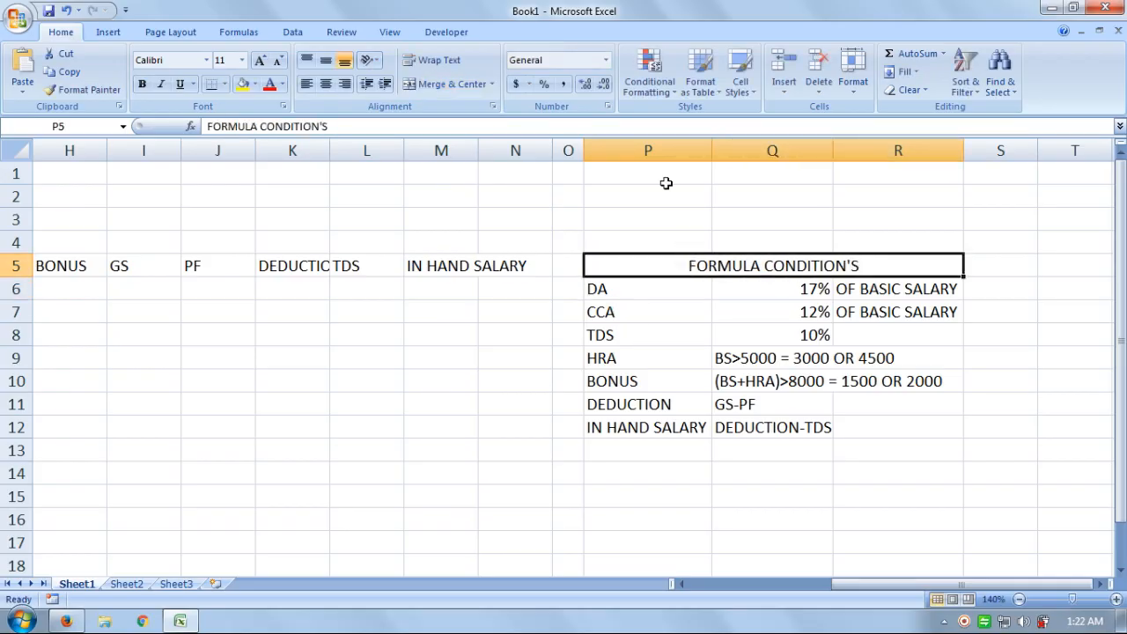
click(254, 84)
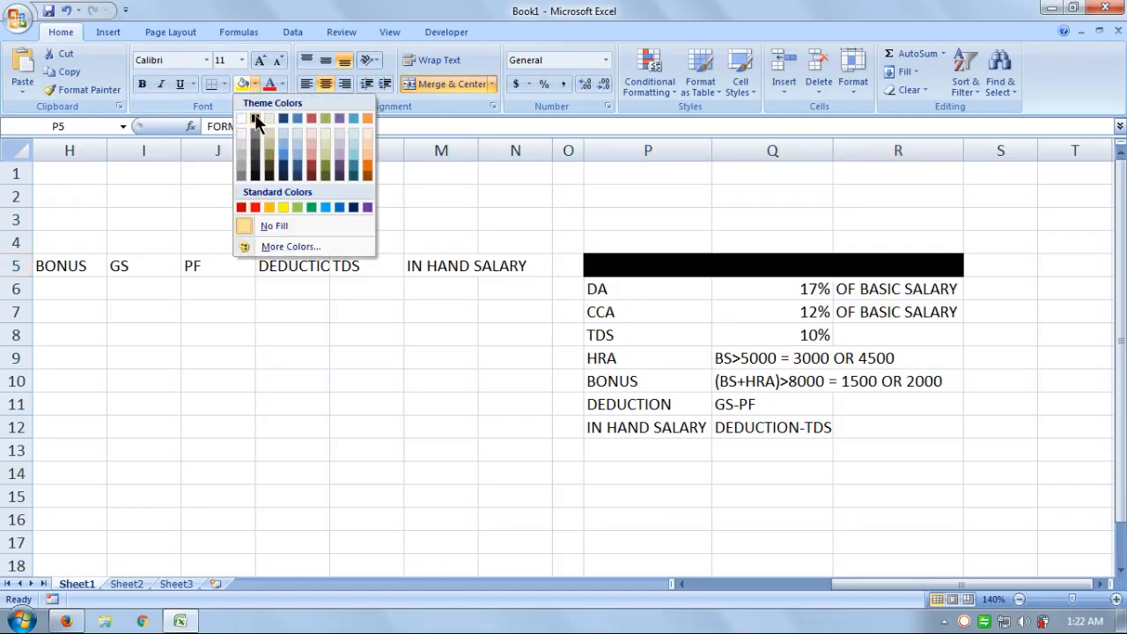
click(256, 118)
click(282, 84)
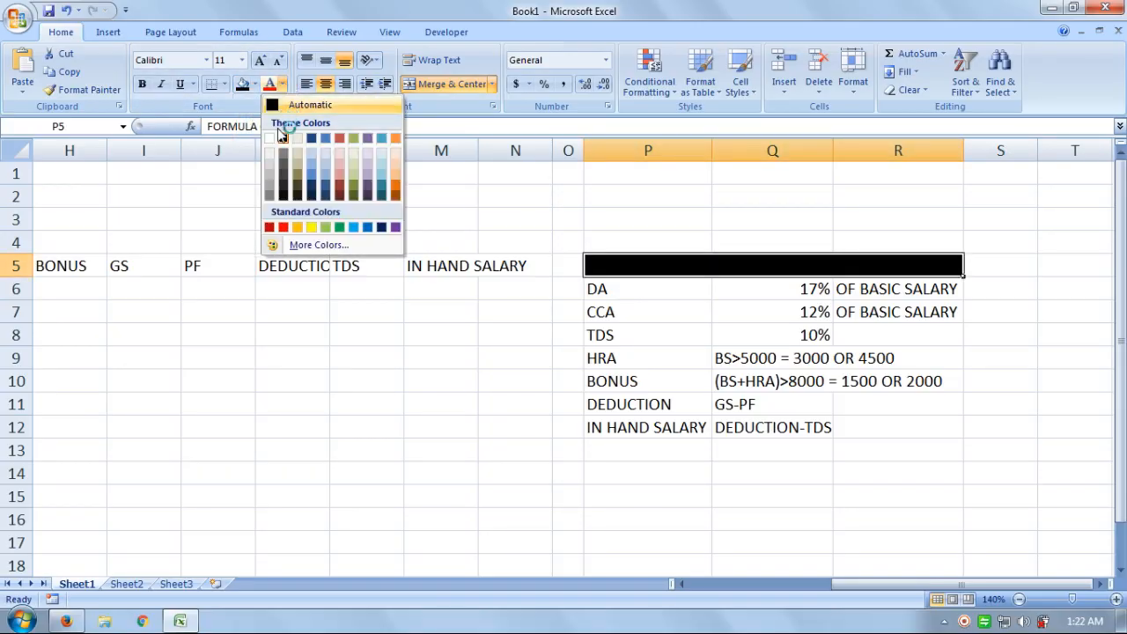
click(269, 139)
click(143, 85)
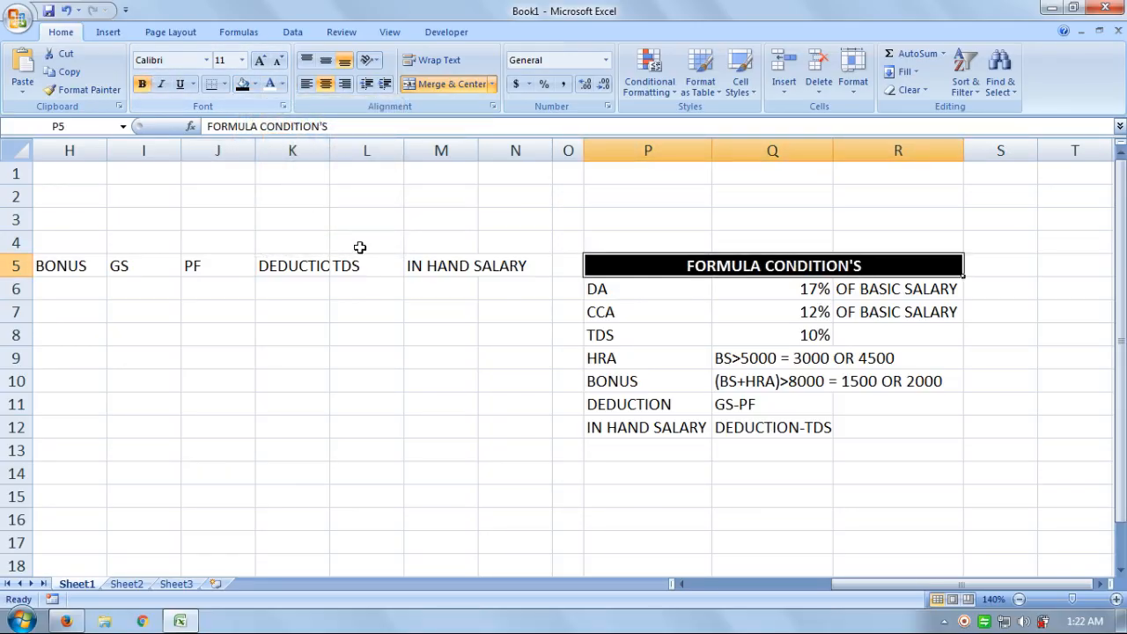
- Give the salary table's header row B5:M5 the same black fill with bold white text
click(369, 291)
click(471, 266)
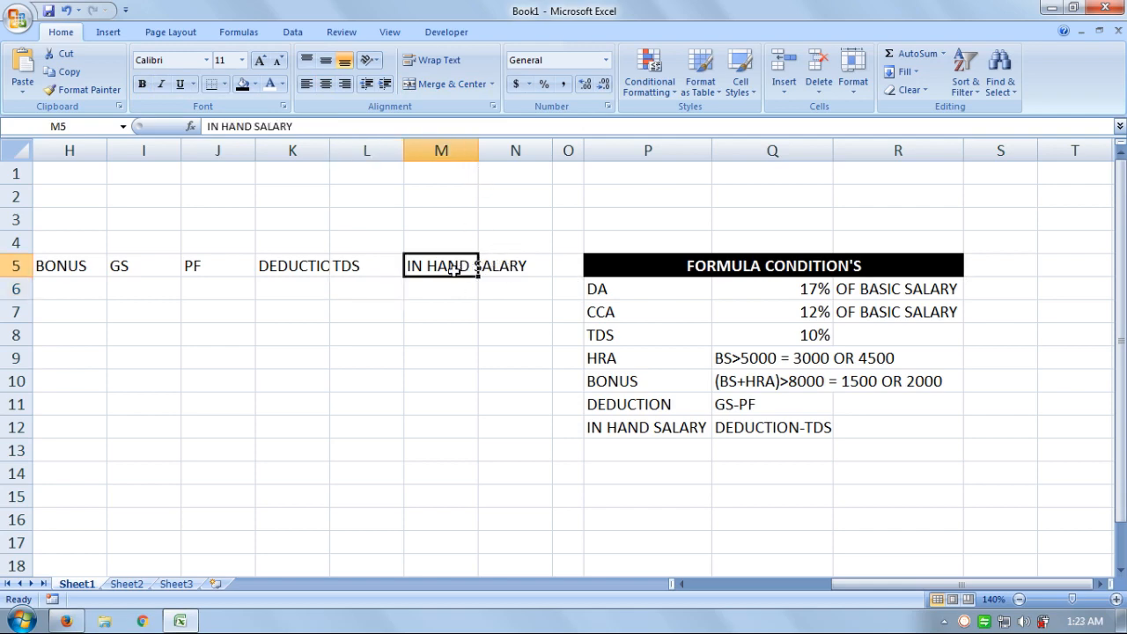
drag(450, 269, 78, 264)
click(242, 85)
click(270, 84)
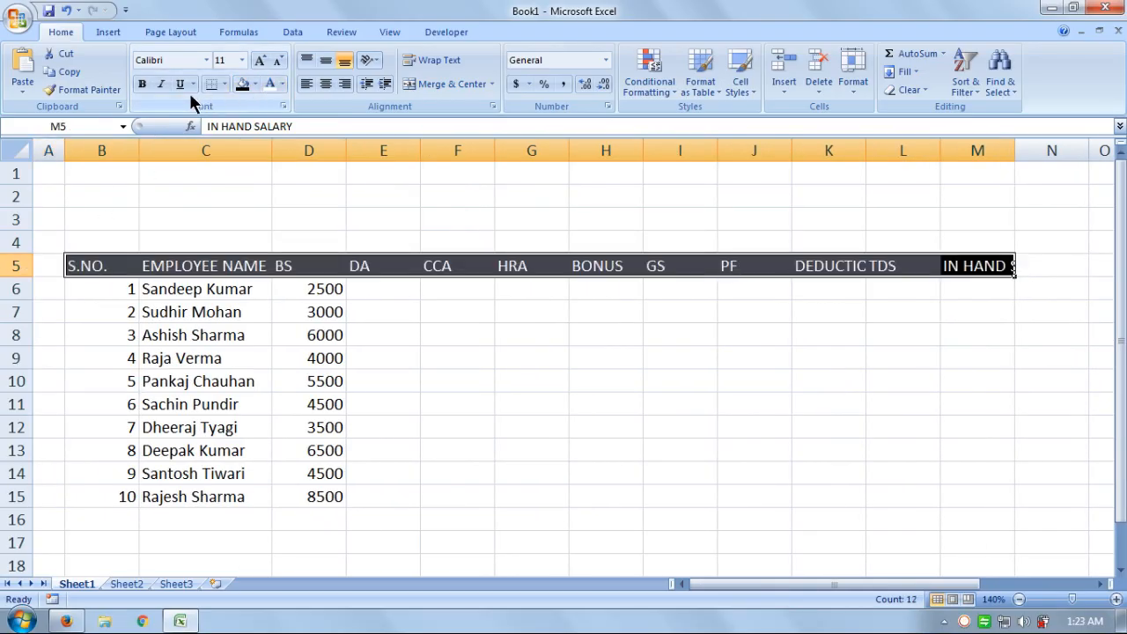
click(143, 84)
click(380, 334)
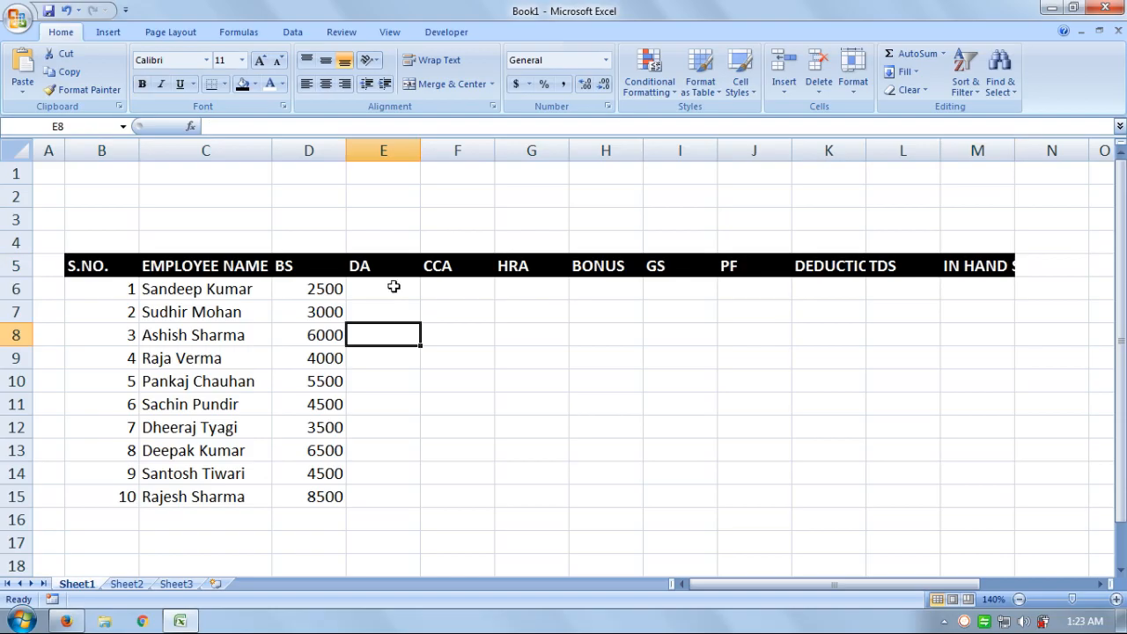
- Autofit columns M and K to their IN HAND SALARY and DEDUCTIONS headers
double_click(1014, 151)
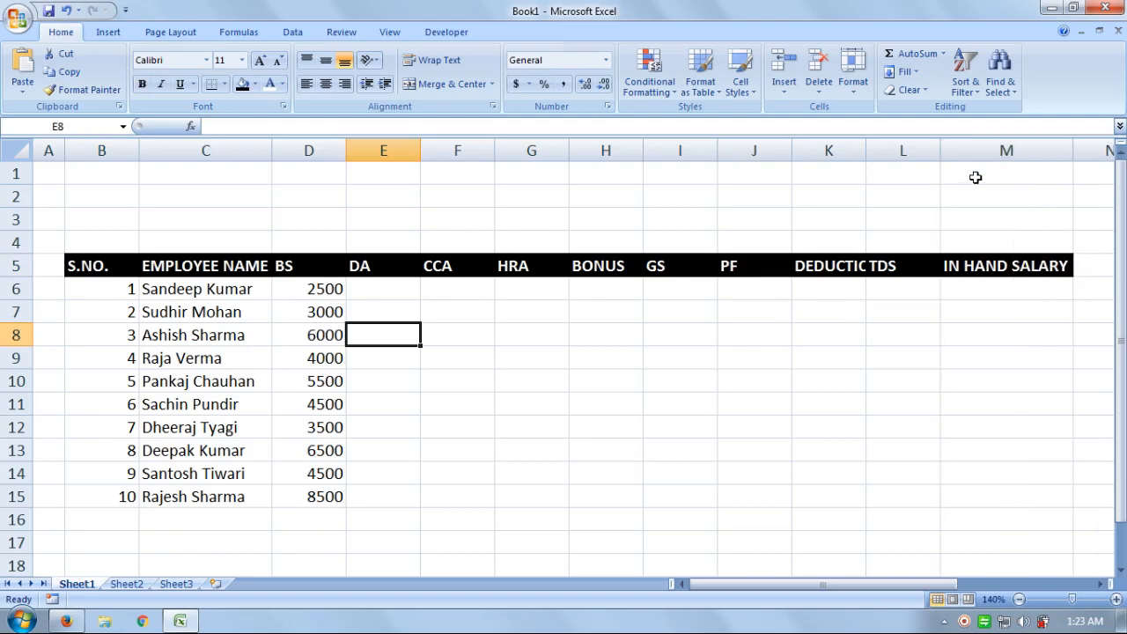
double_click(867, 150)
click(812, 338)
- Calculate the first employee's DA in cell E6 from the basic salary with the formula =D6*17%
click(387, 293)
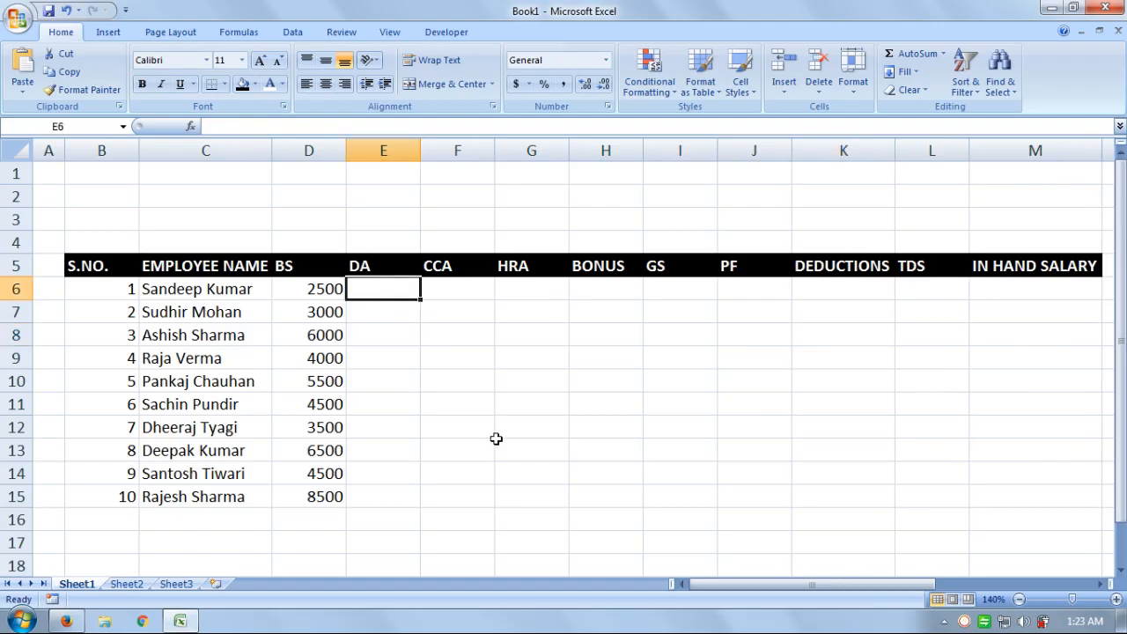
drag(806, 583, 858, 592)
text(=)
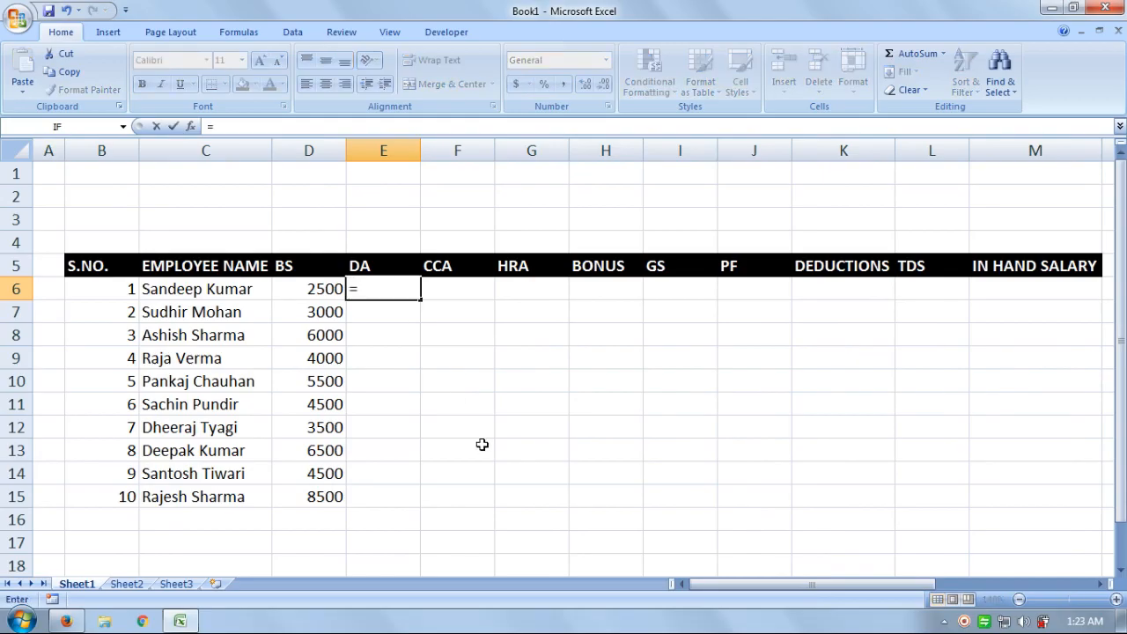
click(305, 291)
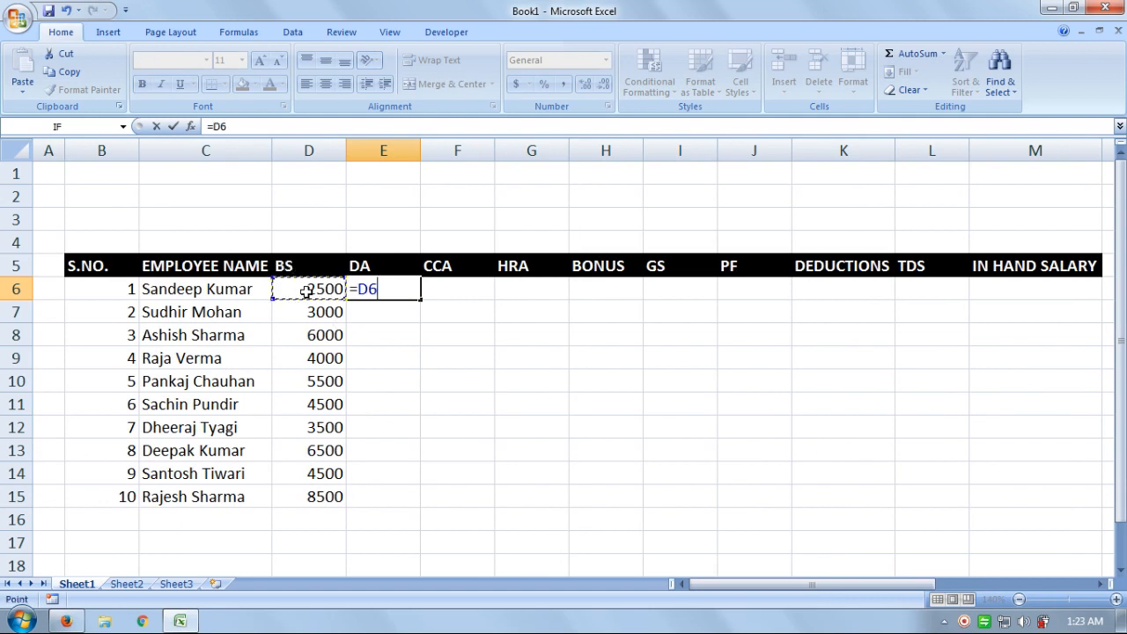
text(*)
text(17%)
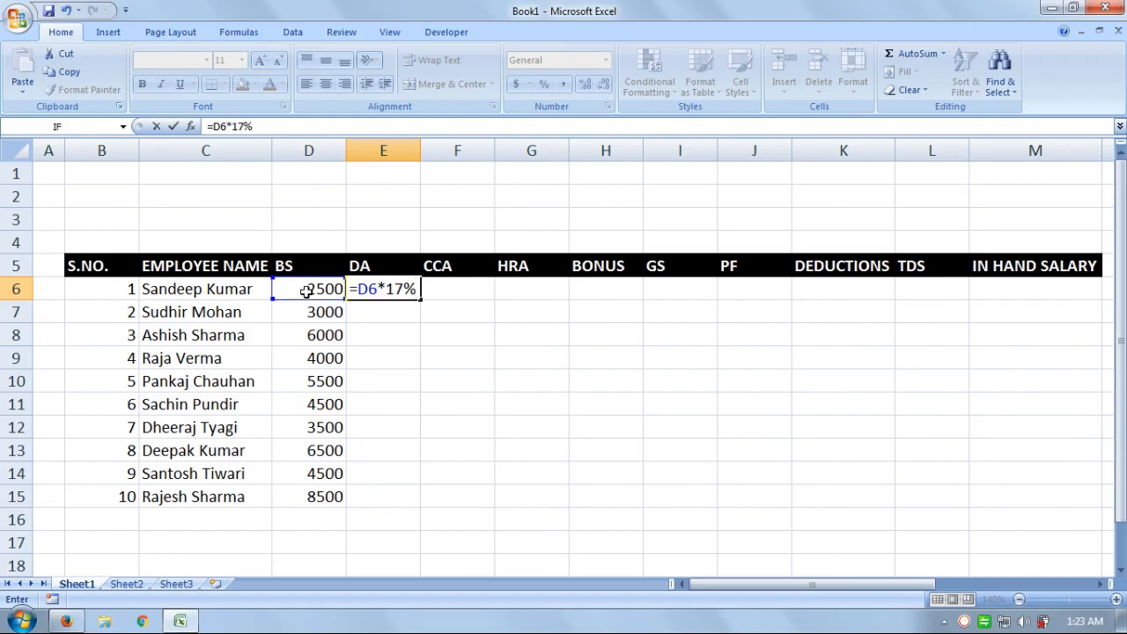
key(Return)
key(Up)
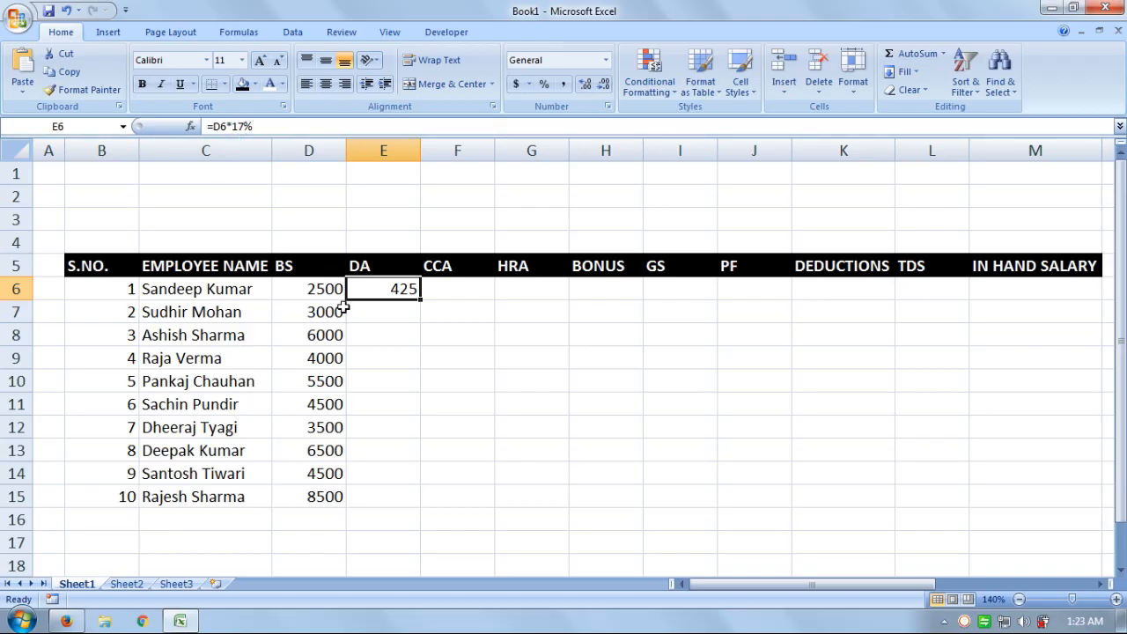
- Clear cell E6 and enter the DA formula =D6*17% again
key(Delete)
text(=)
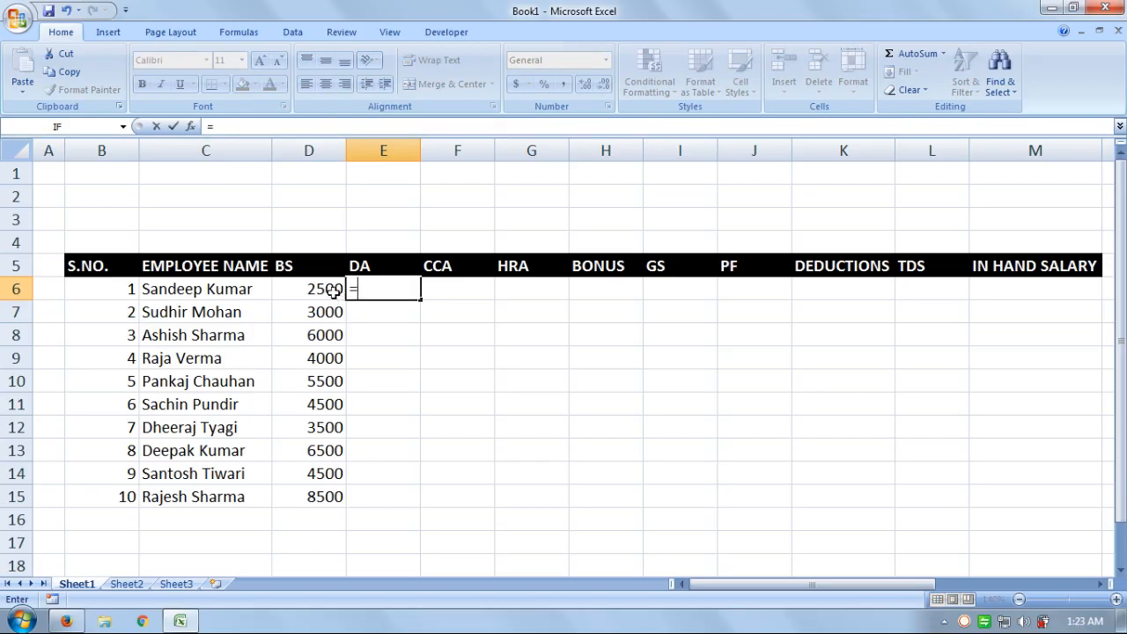
click(330, 289)
text(*)
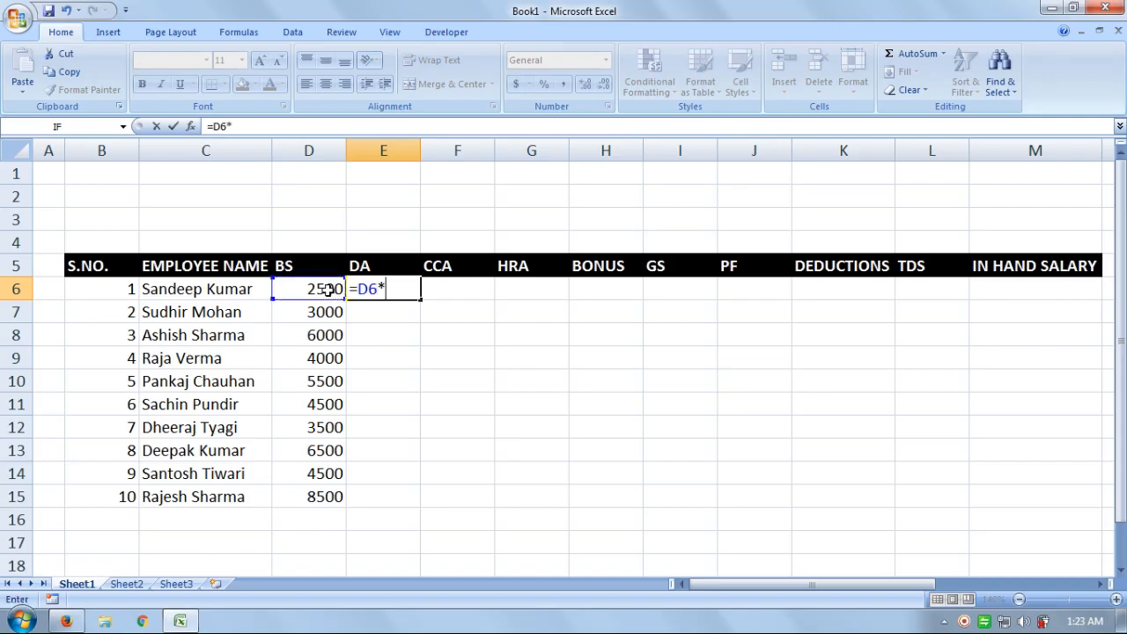
text(17%)
key(Return)
key(Up)
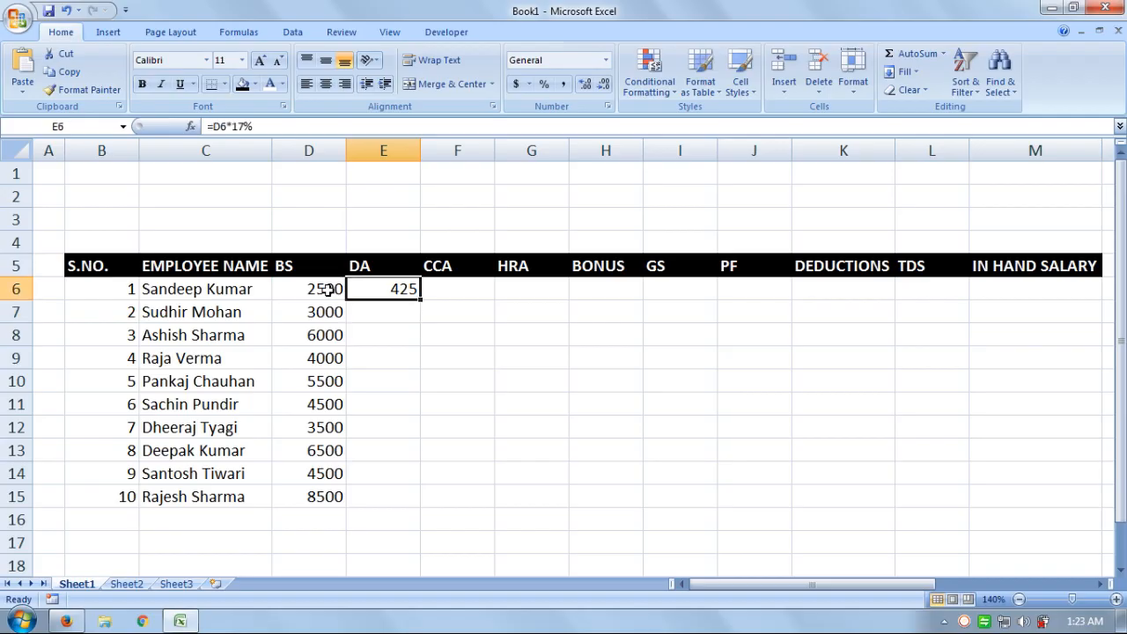
- Replace the DA formula in cell E6 with =D6*17/100
key(Delete)
text(=)
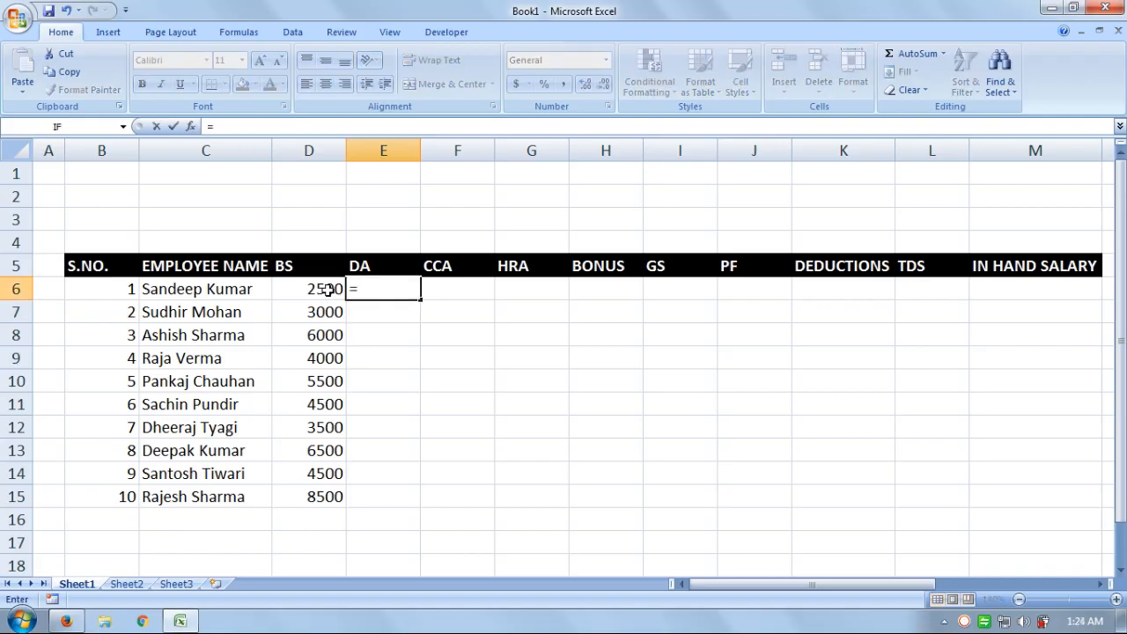
click(328, 289)
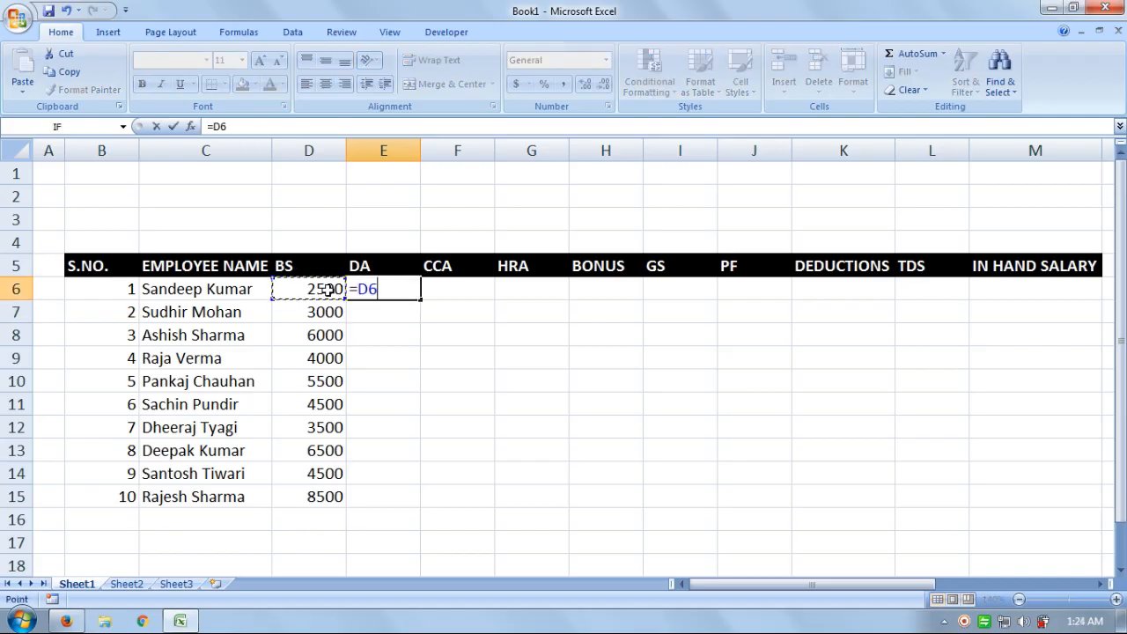
text(*17/100)
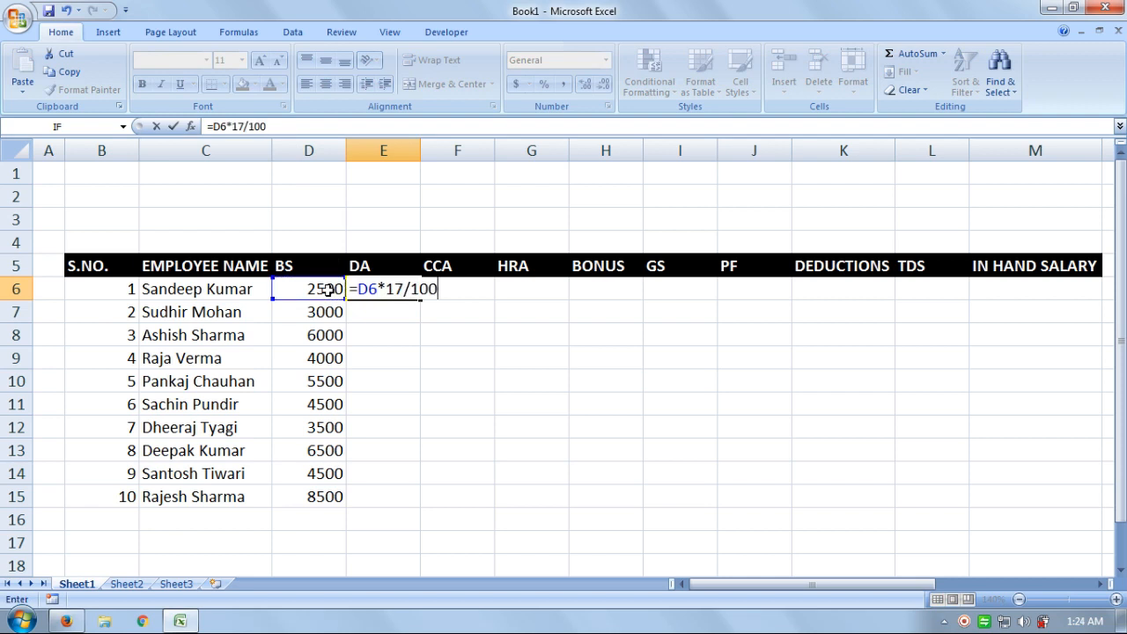
key(Return)
key(Up)
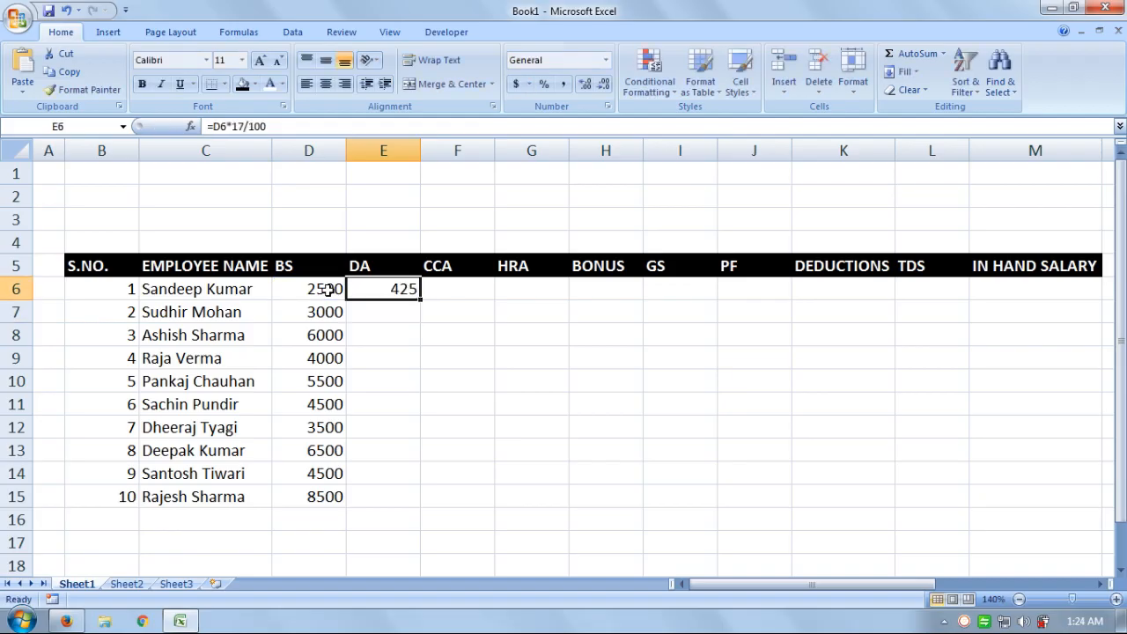
- Replace the DA formula in cell E6 with =D6*Q6, referencing the DA percentage in the rules list
key(Delete)
text(=)
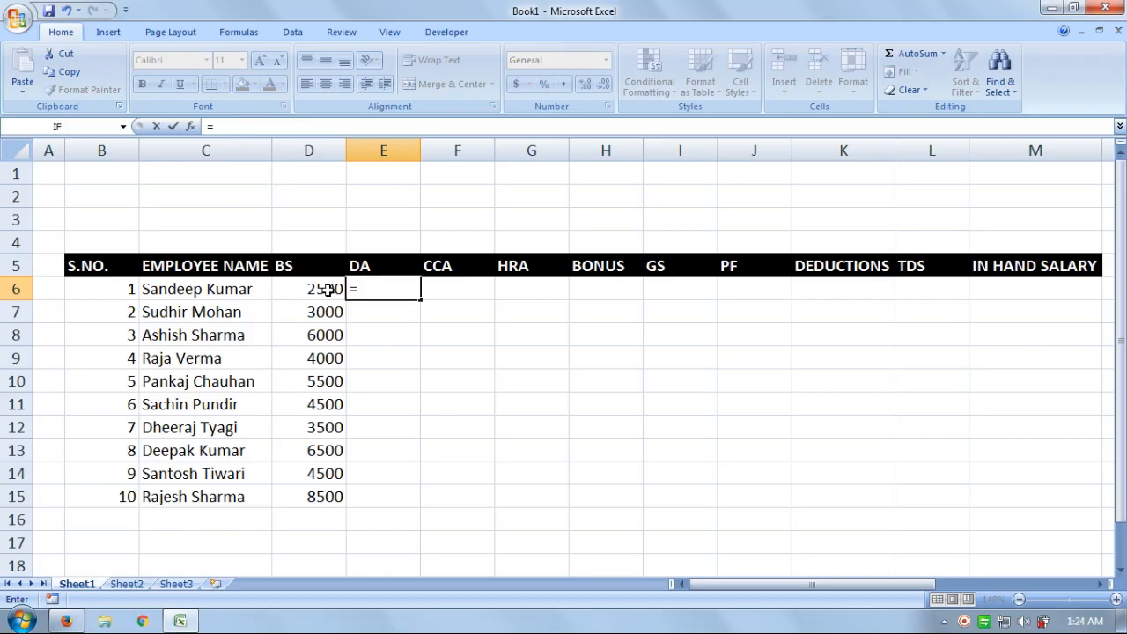
click(327, 289)
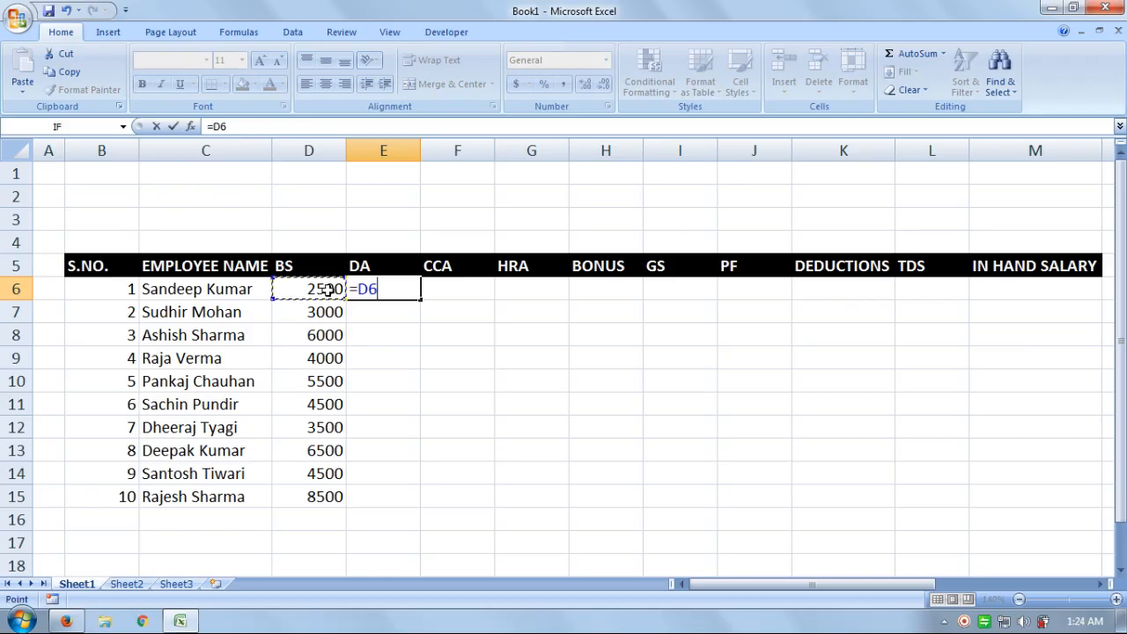
text(*)
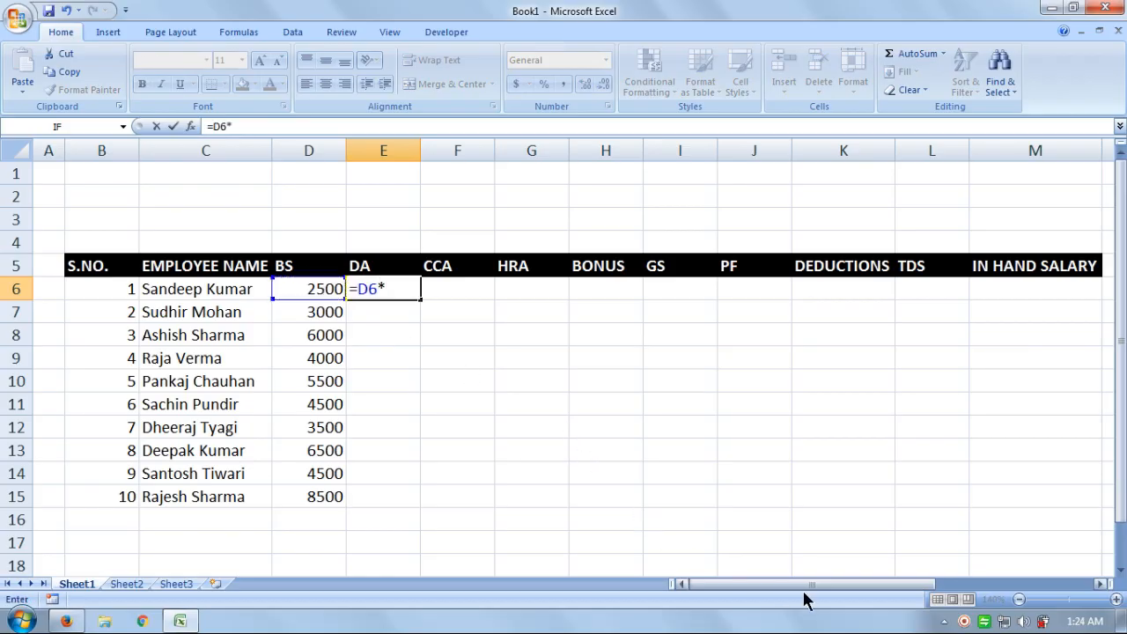
drag(800, 594, 906, 593)
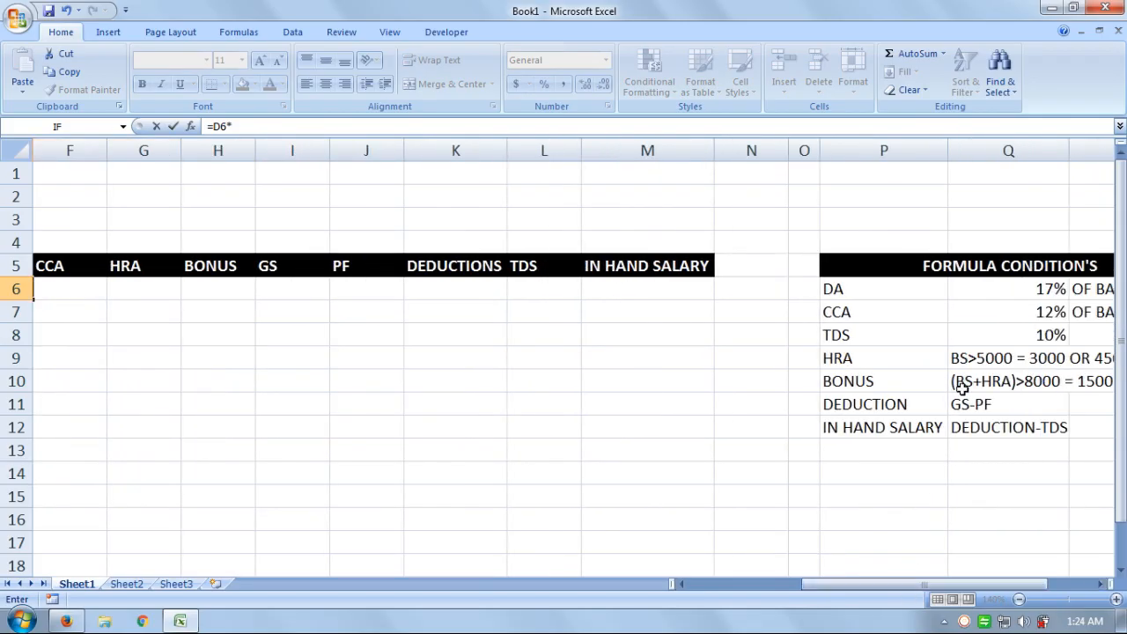
click(987, 291)
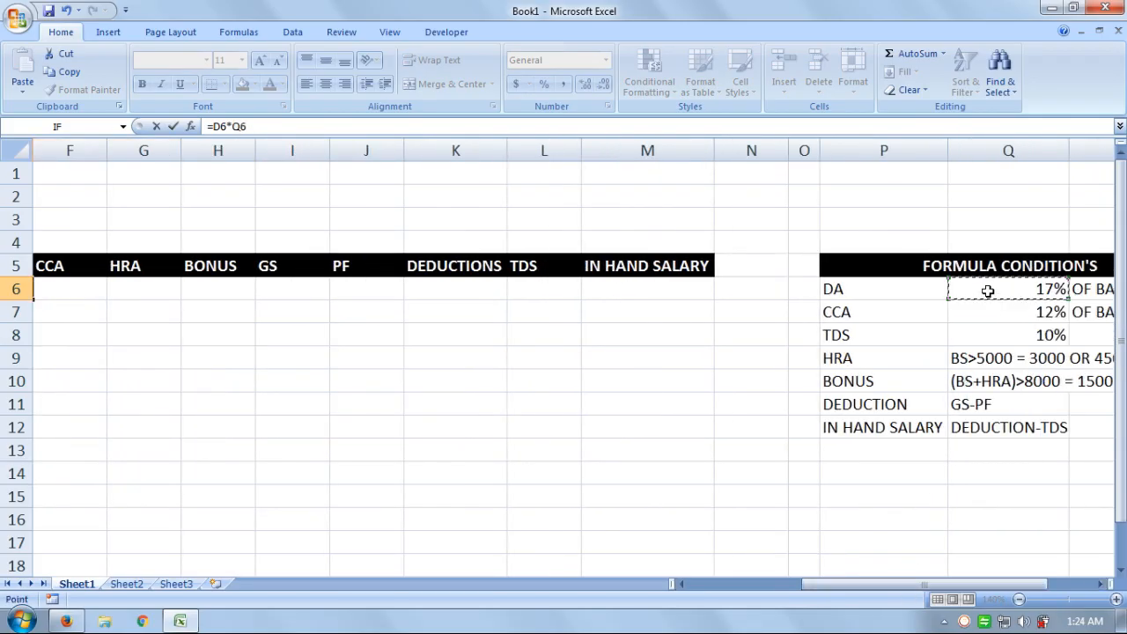
key(Return)
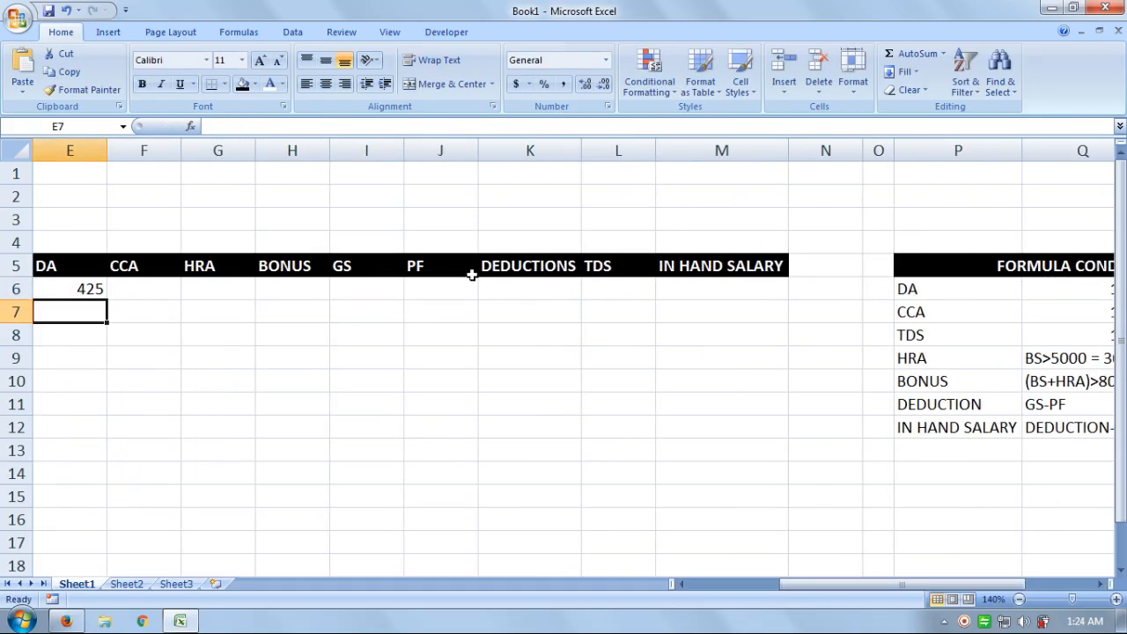
- Fill the DA formula from E6 down to E15 for all ten employees
drag(797, 587, 740, 592)
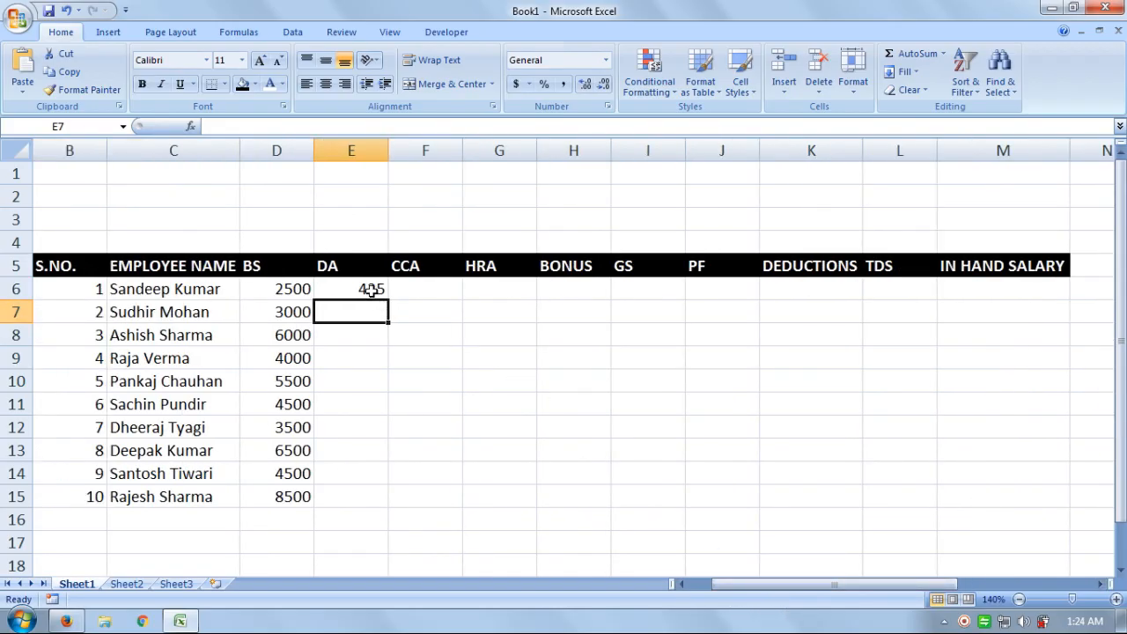
click(372, 289)
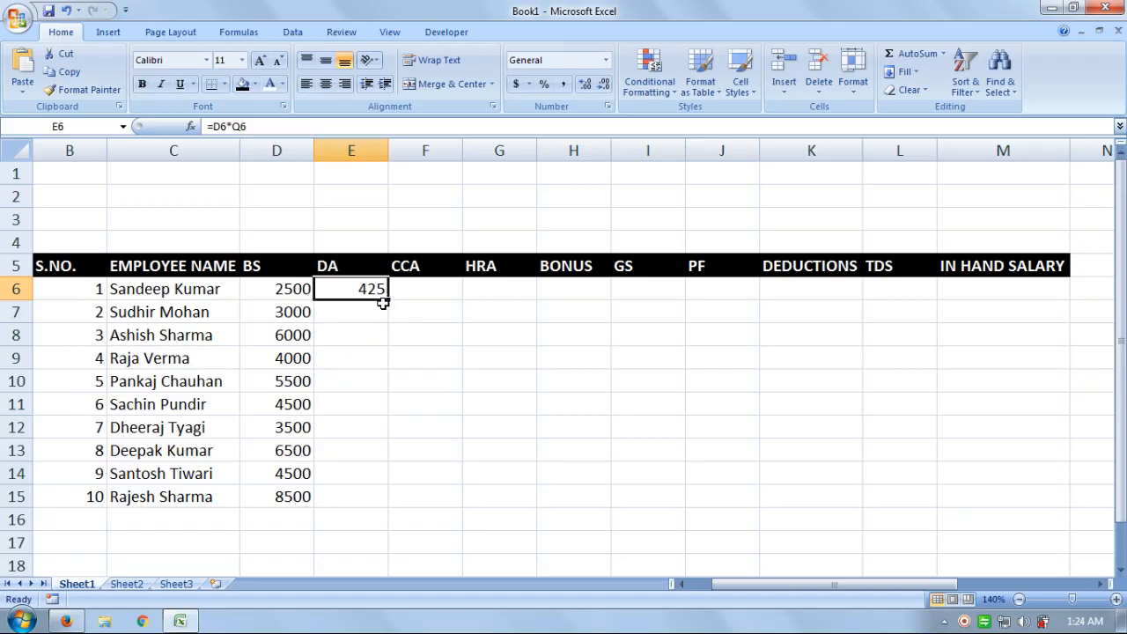
drag(389, 301, 375, 508)
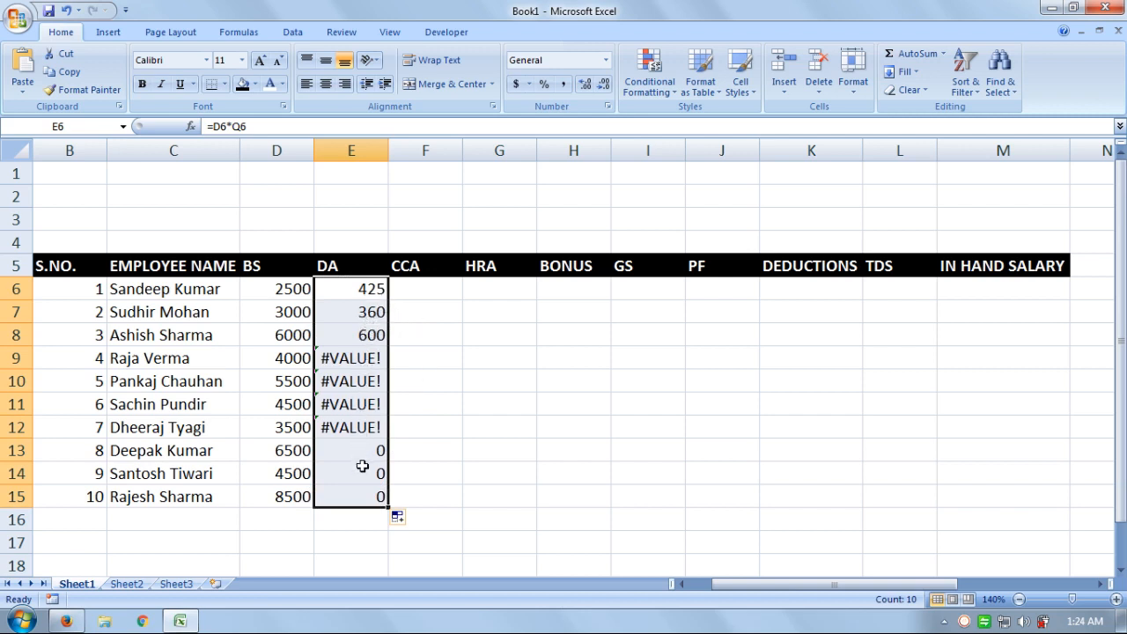
- Examine the DA formula in E6 and the rules list percentages in Q6 and Q7 that the filled formulas reference
double_click(371, 291)
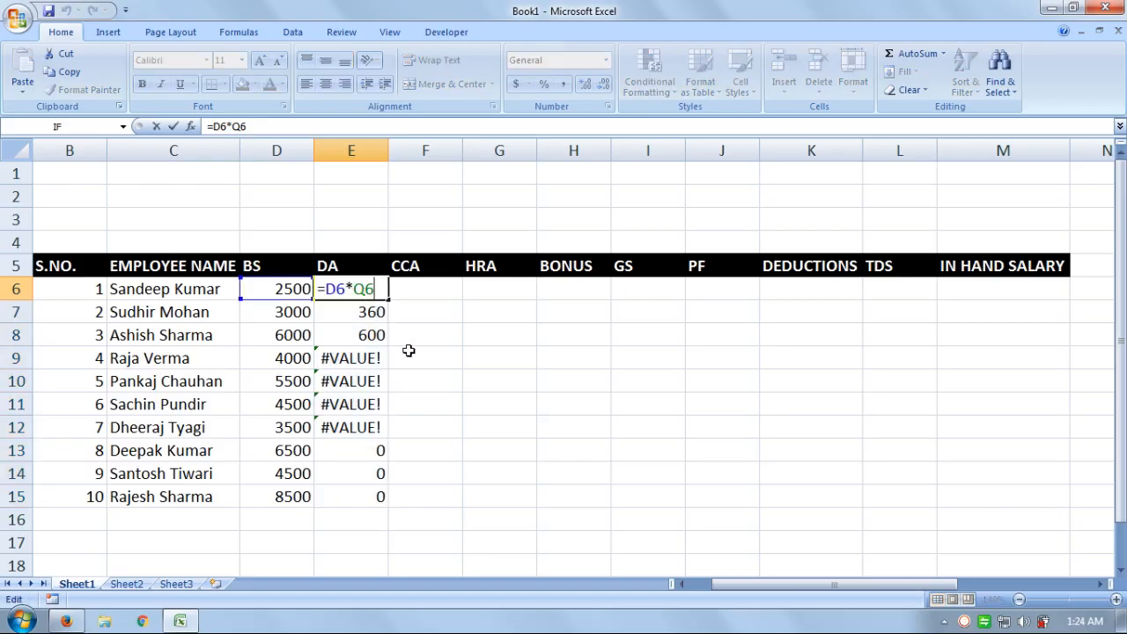
key(Return)
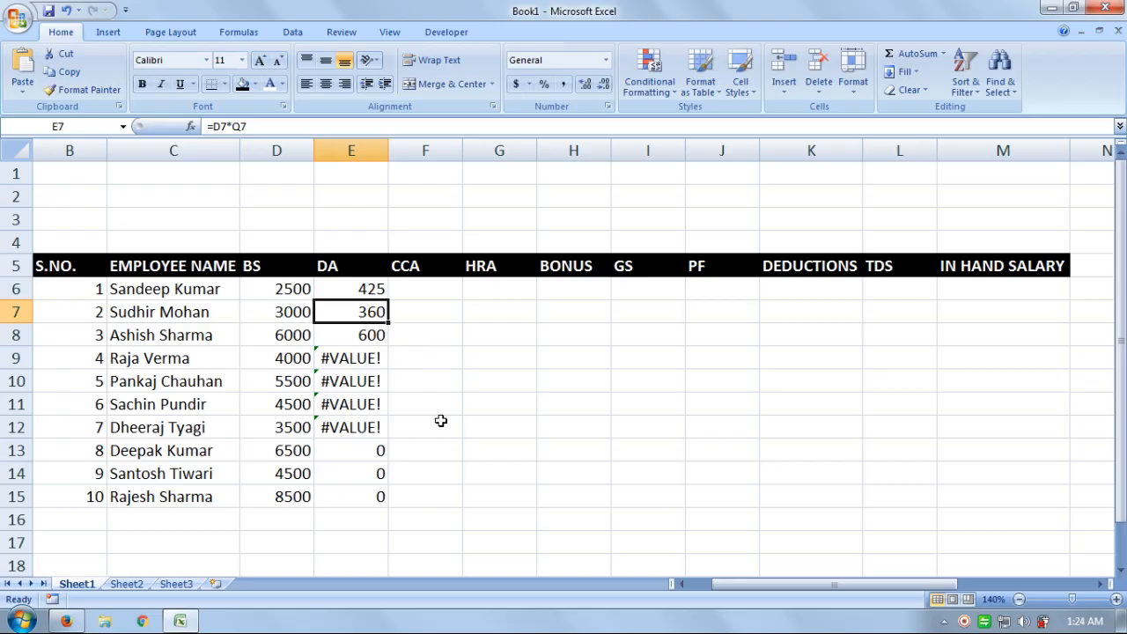
drag(758, 588, 898, 583)
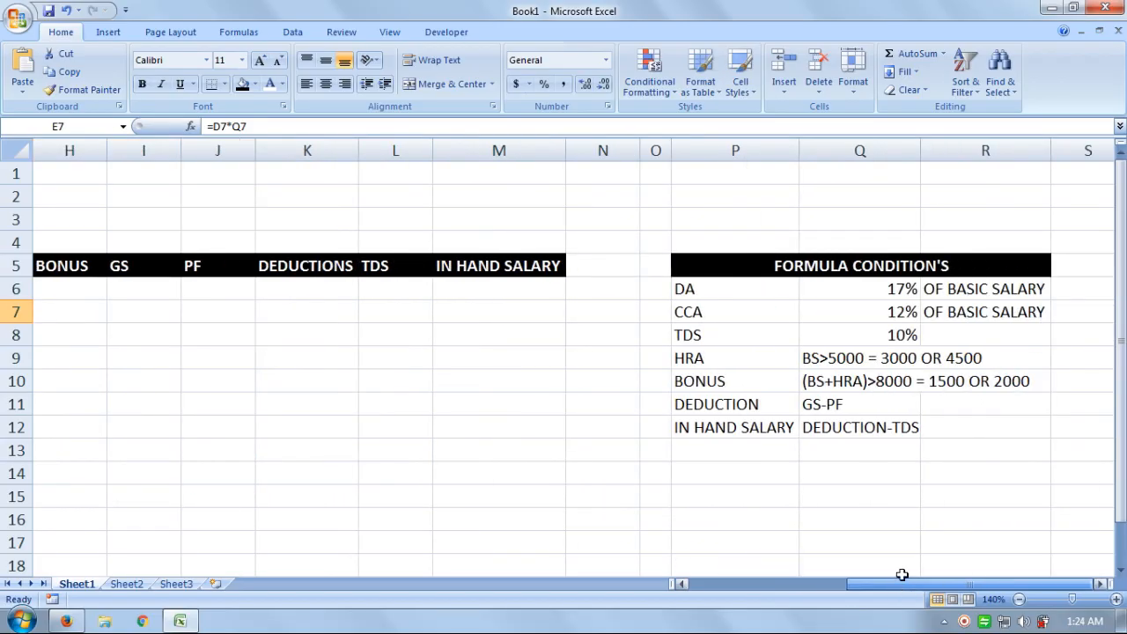
click(900, 291)
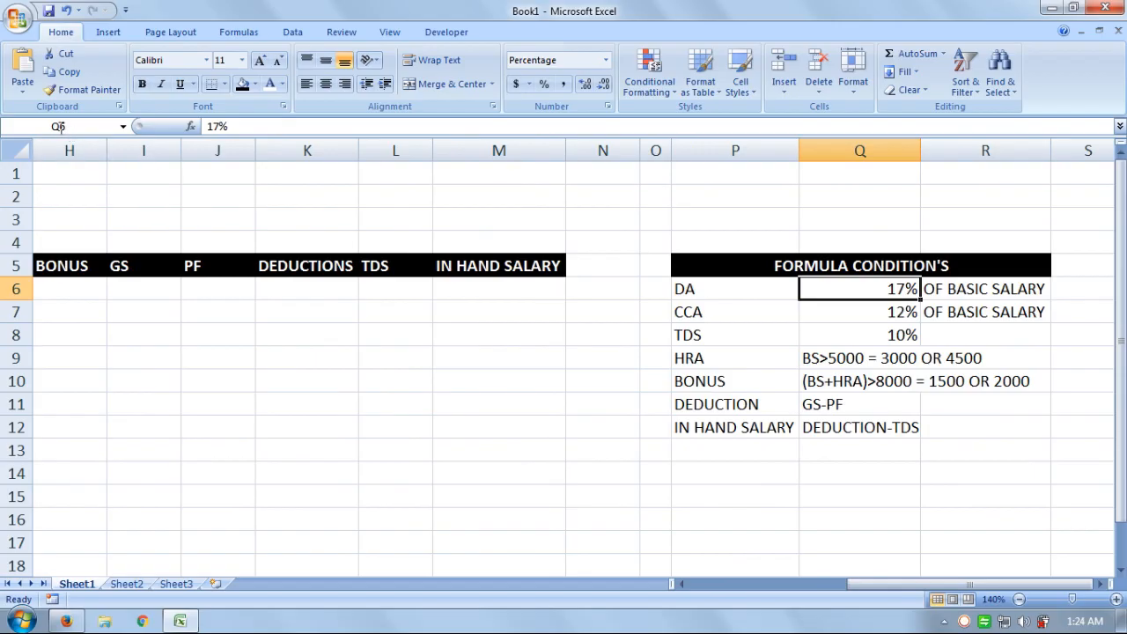
click(858, 315)
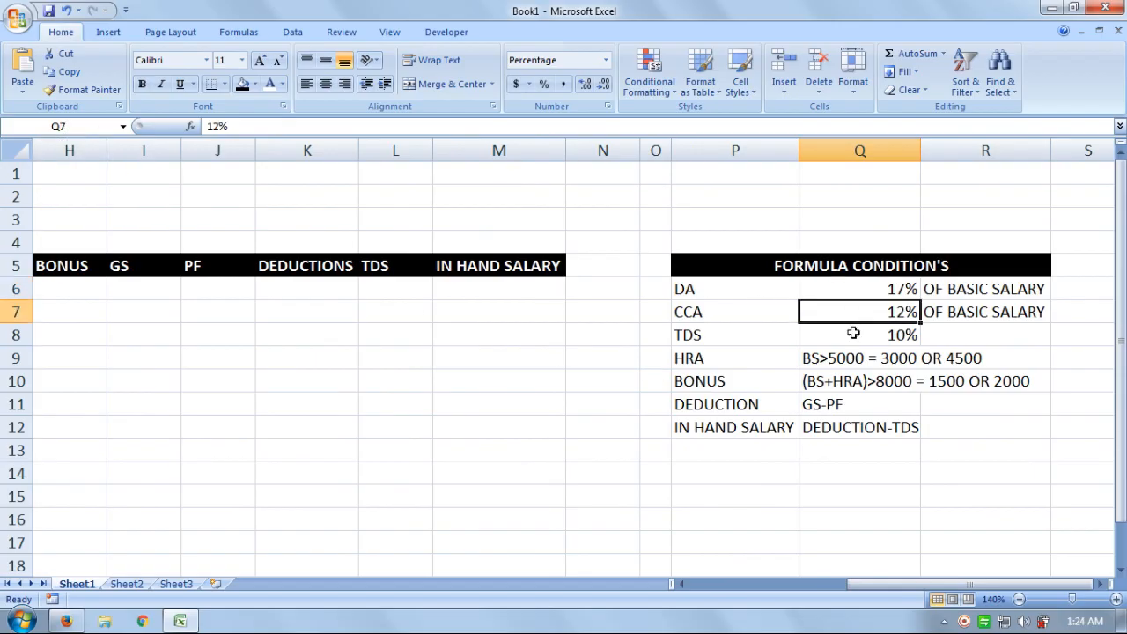
drag(880, 583, 709, 585)
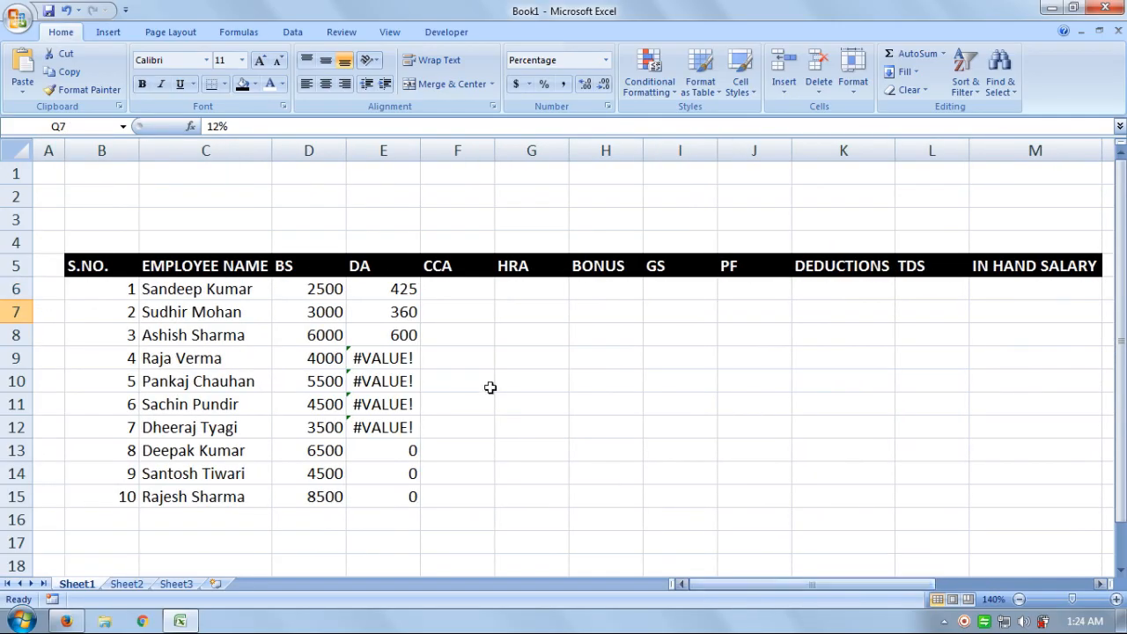
click(387, 315)
double_click(389, 319)
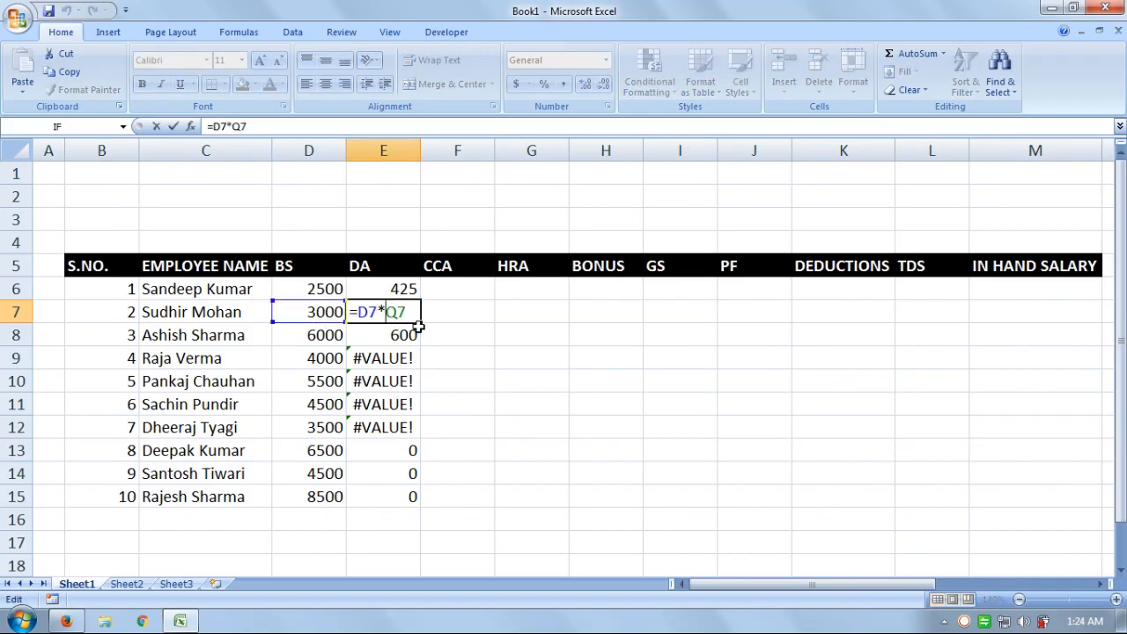
click(442, 315)
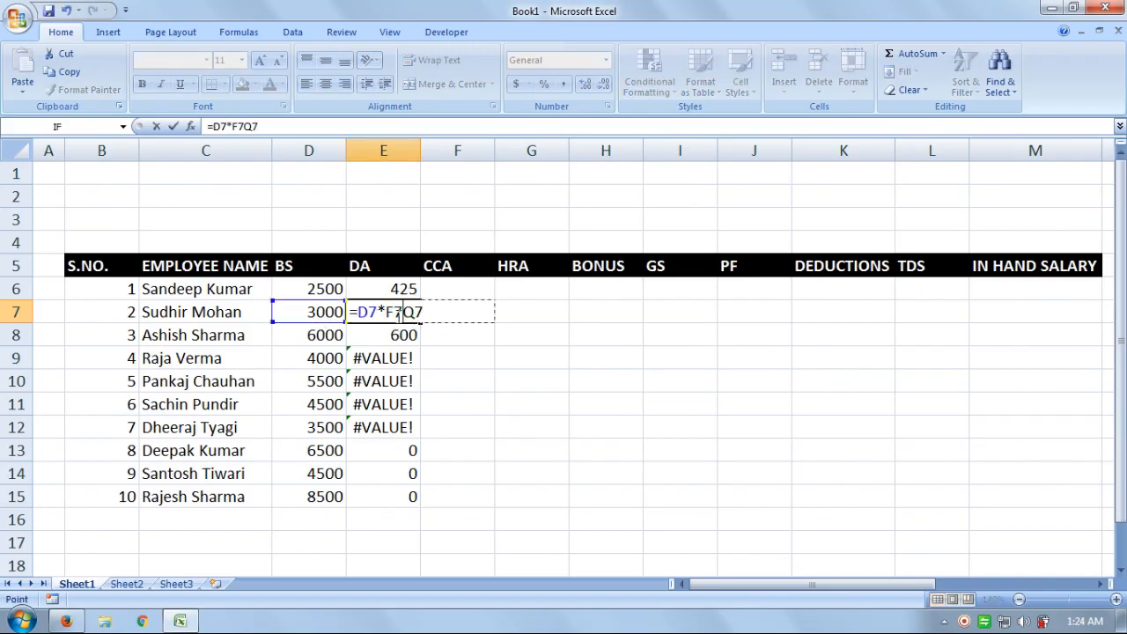
key(Return)
key(Down)
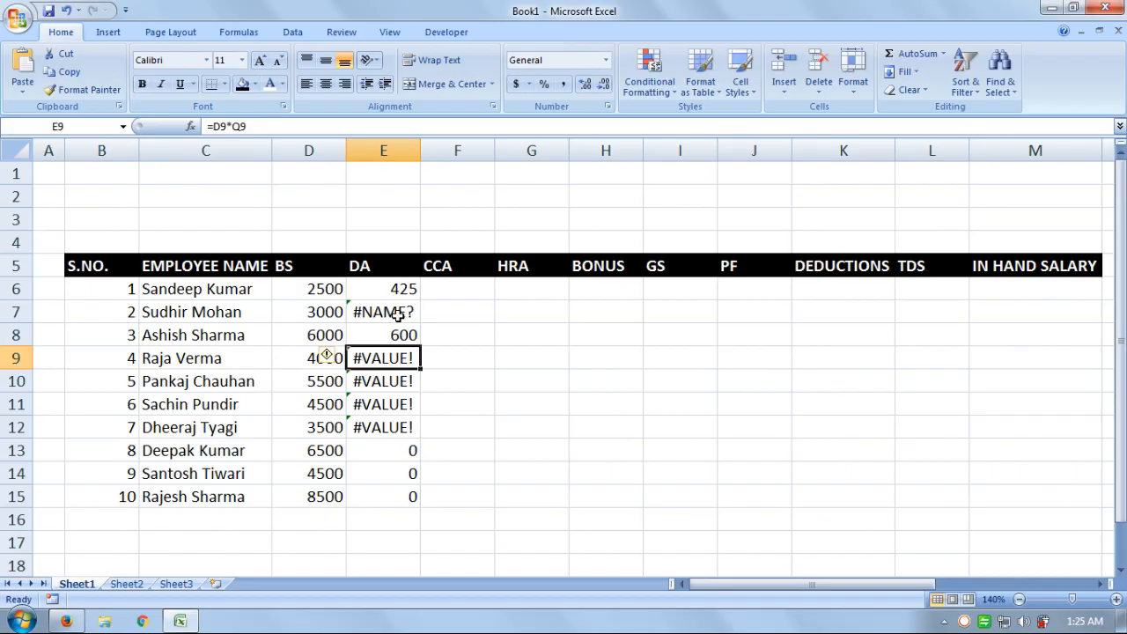
key(ctrl+z)
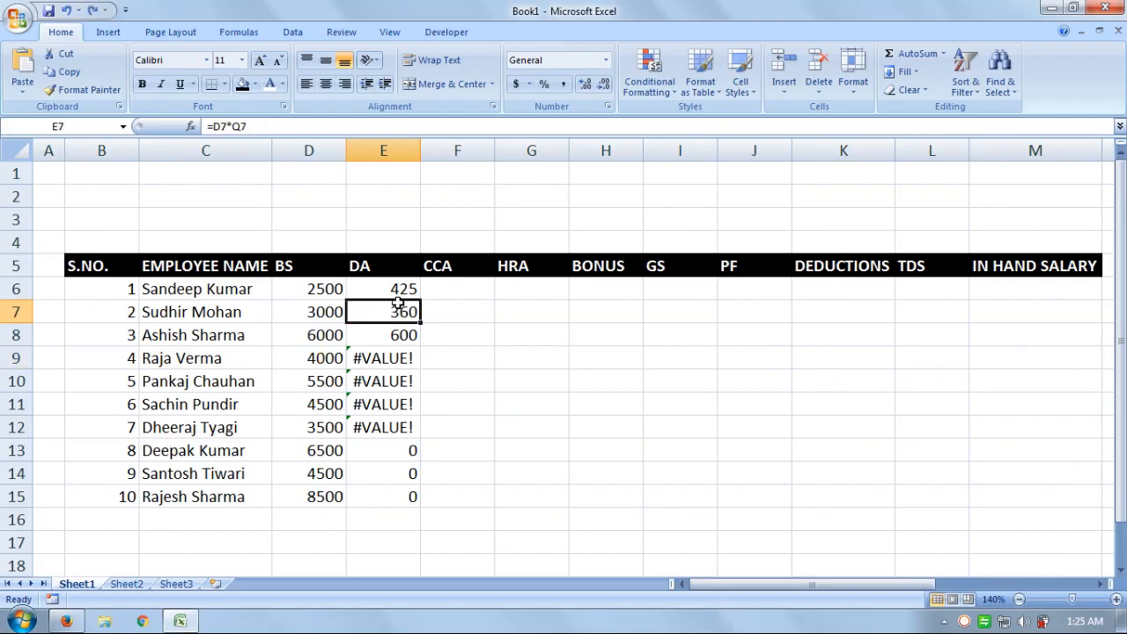
- Make the percentage reference in E6's DA formula absolute so that it reads =D6*$Q$6
click(398, 291)
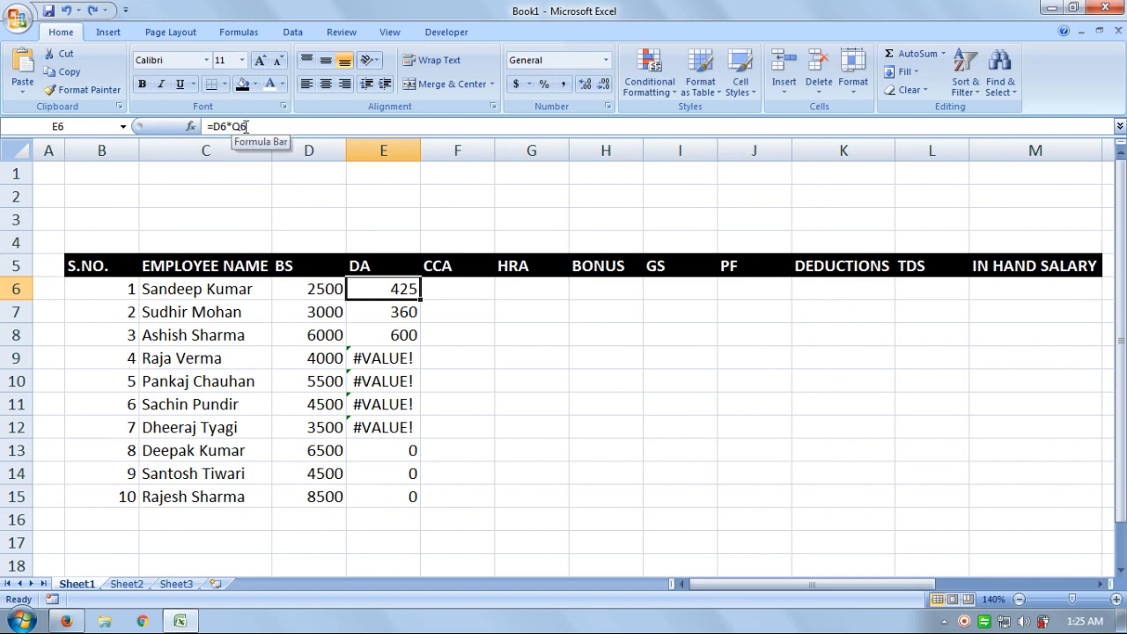
double_click(404, 289)
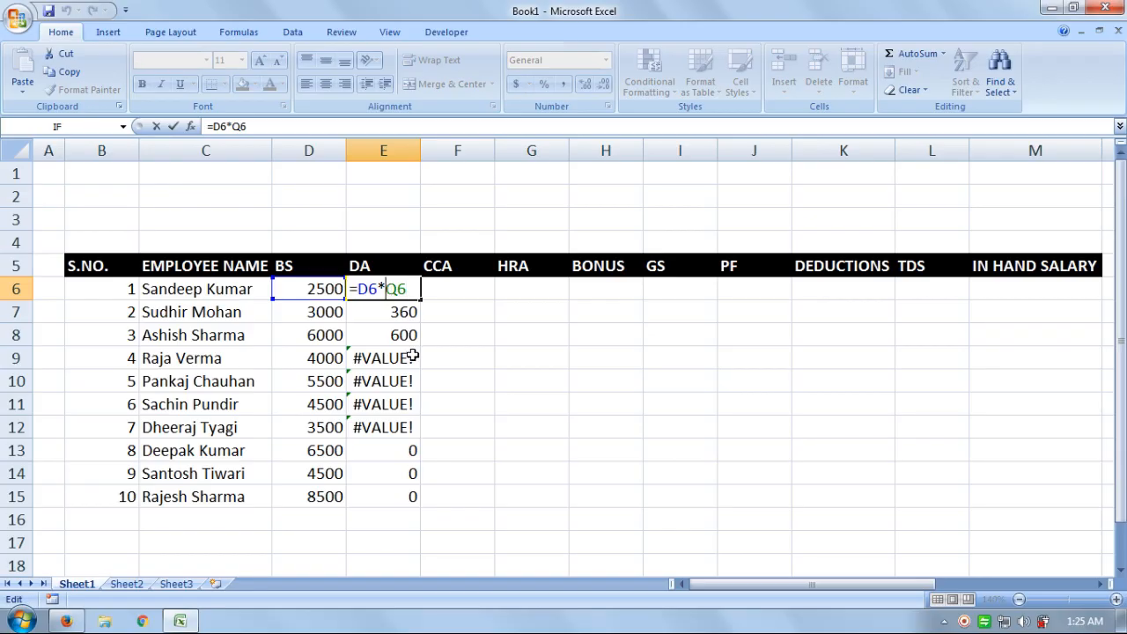
text($Q)
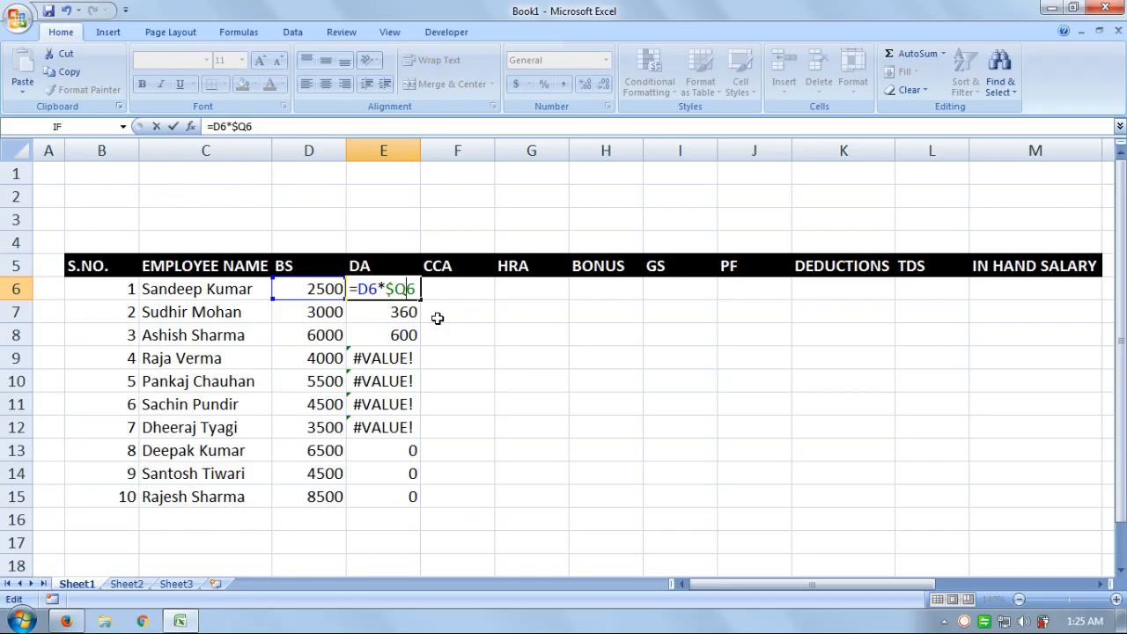
text($)
key(Return)
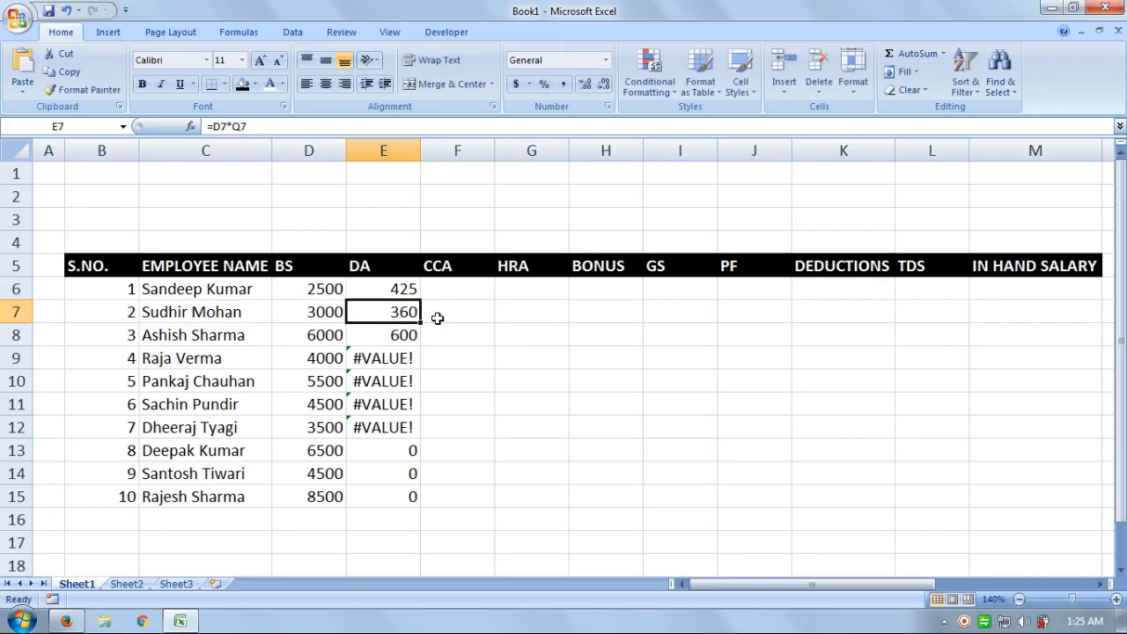
- Fill the corrected DA formula from E6 down to E15 and check the references in the filled DA cells
click(807, 587)
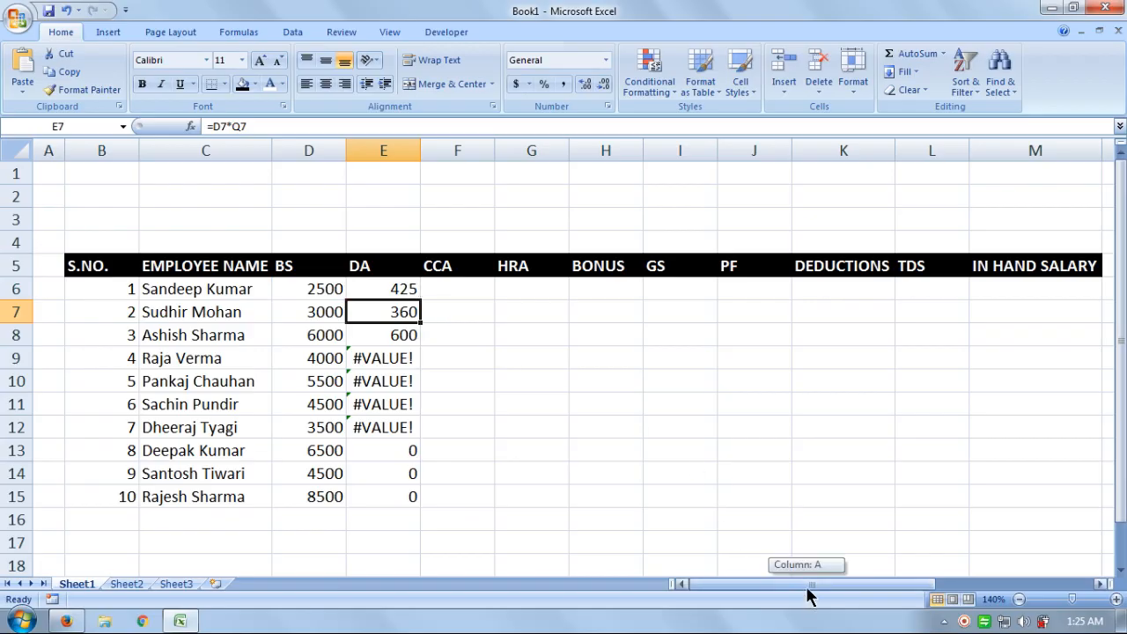
drag(808, 587, 968, 588)
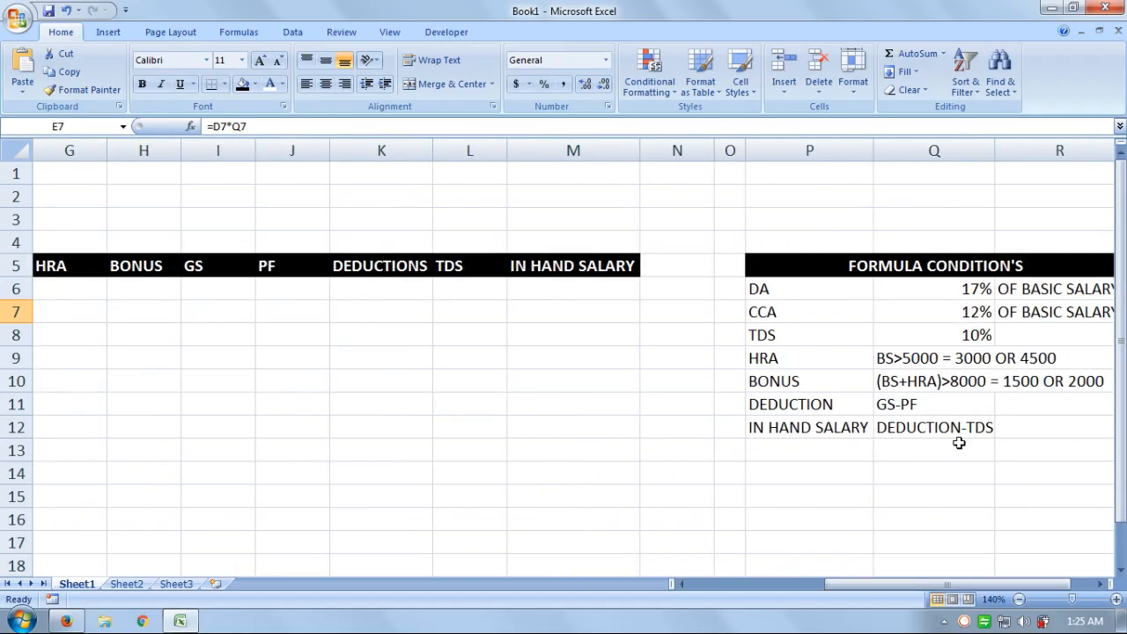
drag(948, 587, 797, 581)
click(407, 291)
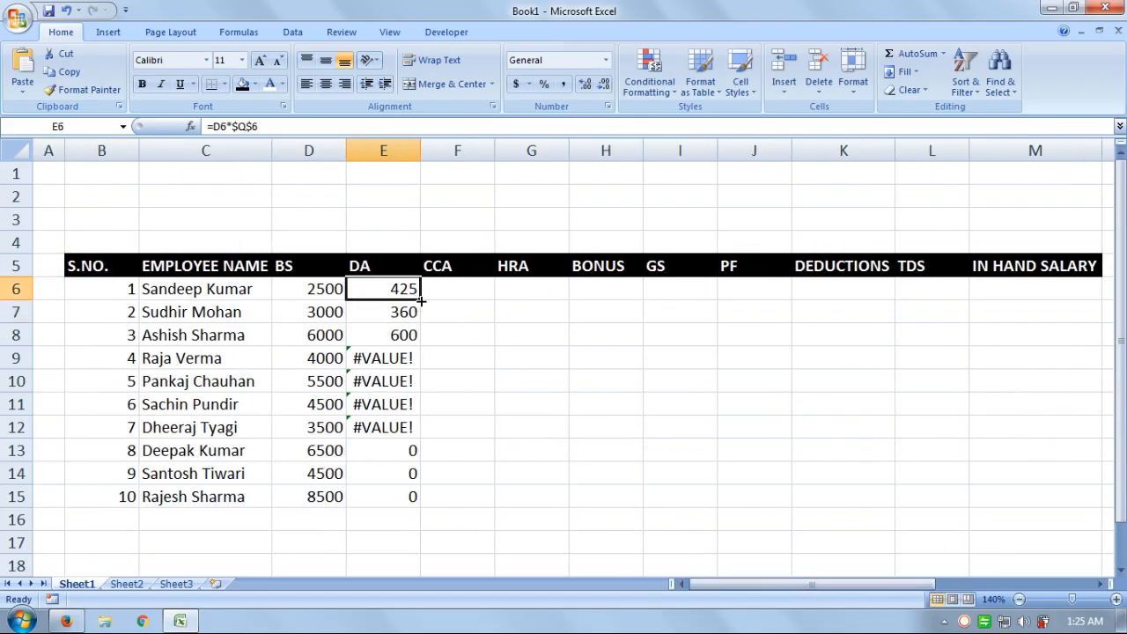
drag(422, 301, 410, 498)
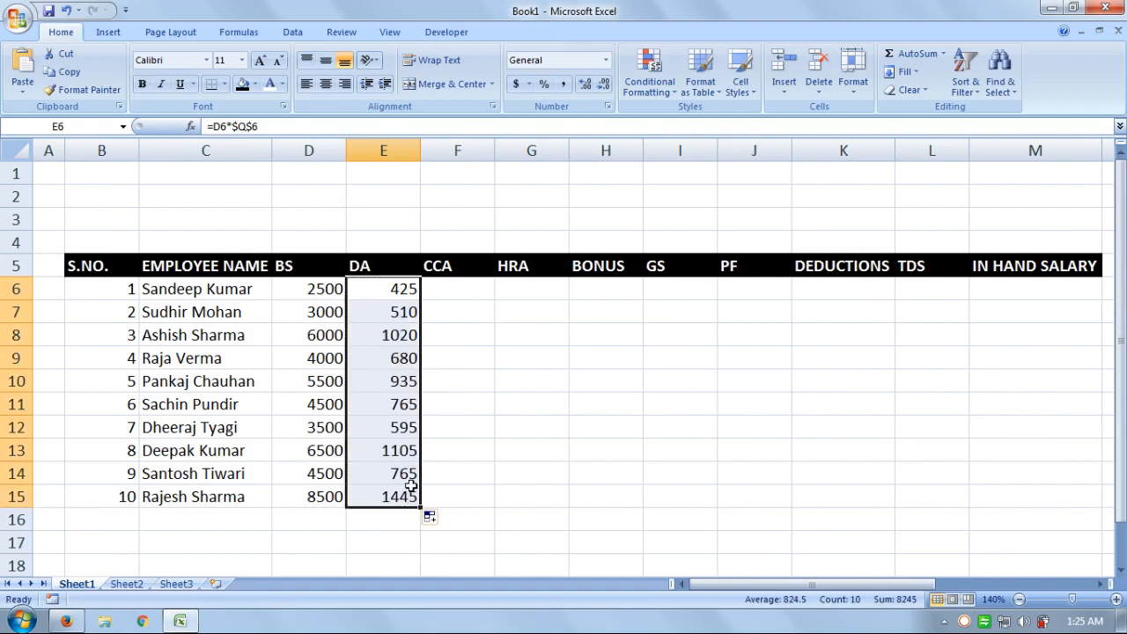
click(399, 496)
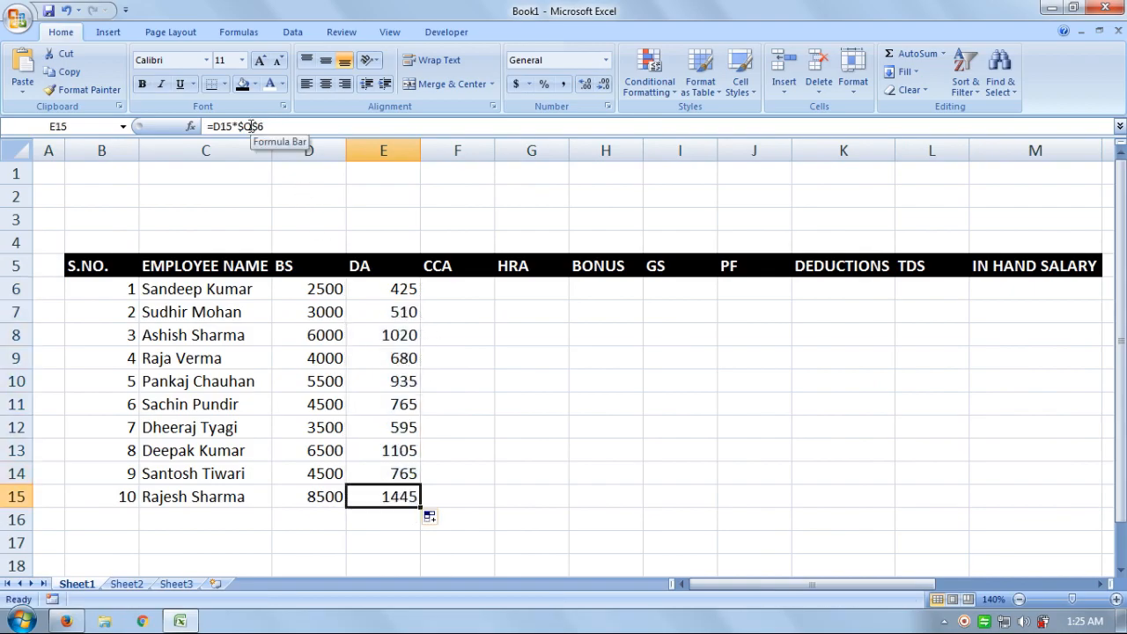
click(369, 444)
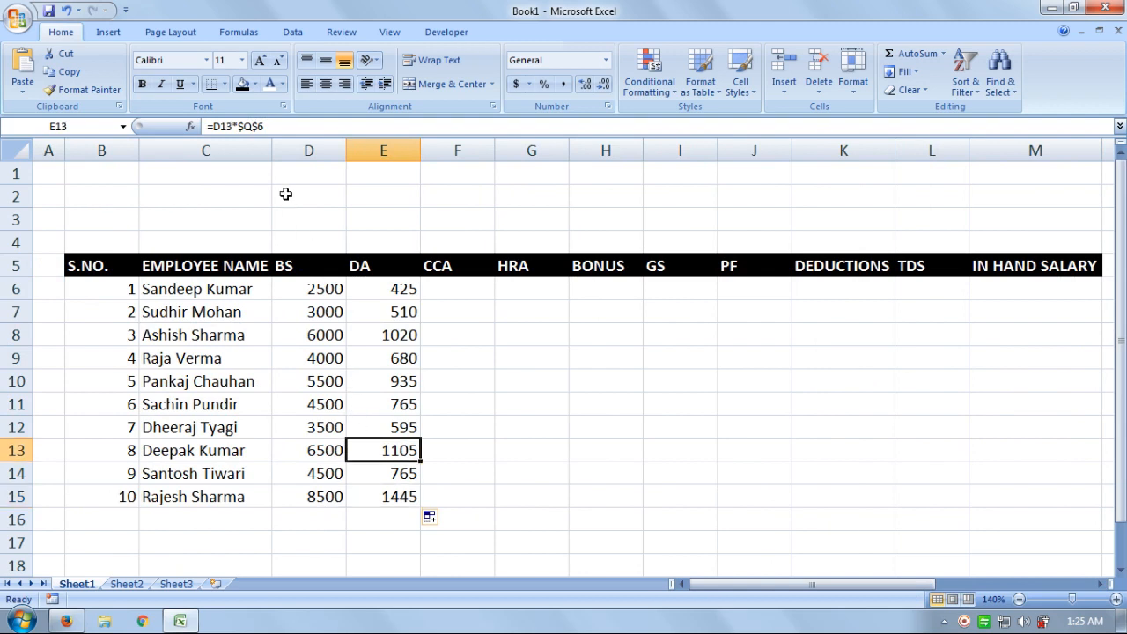
click(384, 352)
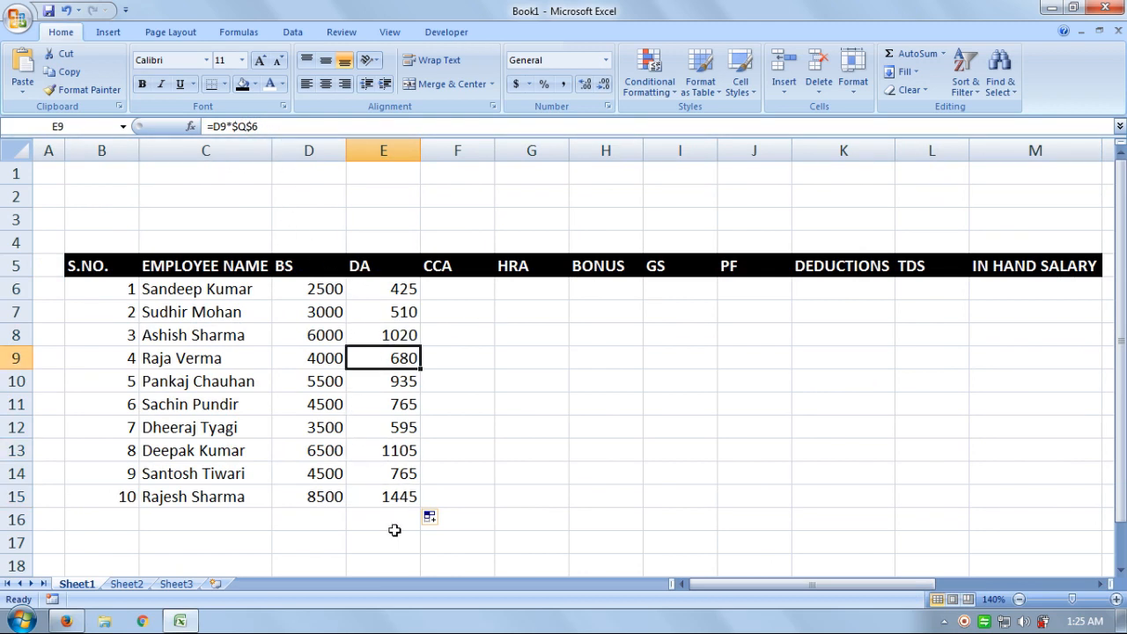
- Enter the CCA formula =D6*Q7 in cell F6, multiplying basic salary by the CCA percentage in the rules list
click(487, 280)
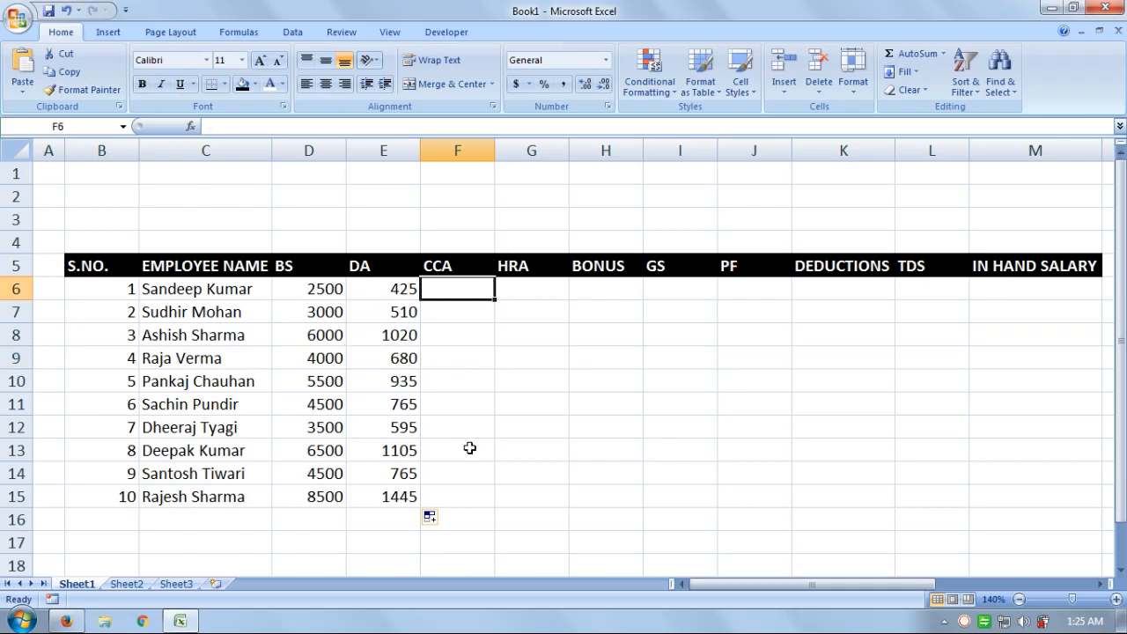
text(=)
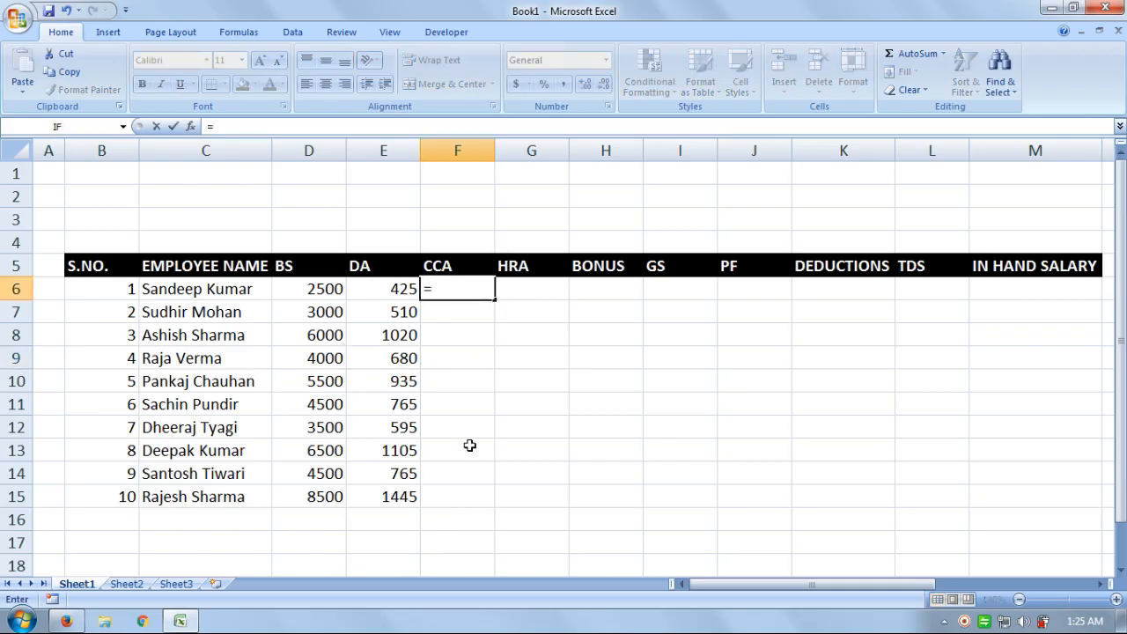
click(326, 288)
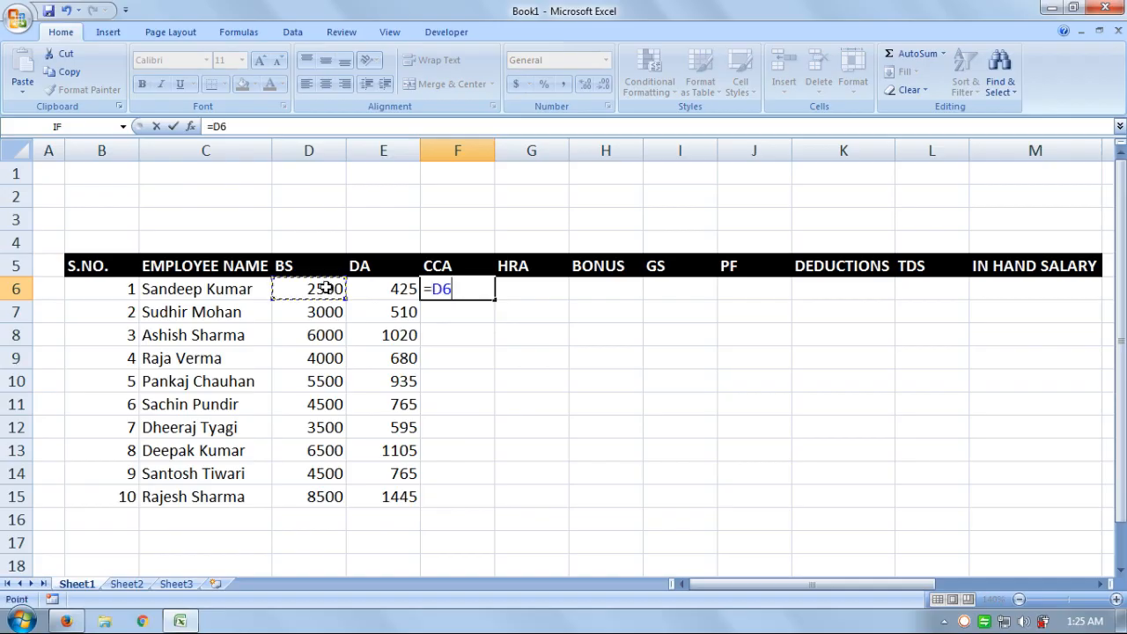
text(*)
drag(757, 584, 920, 588)
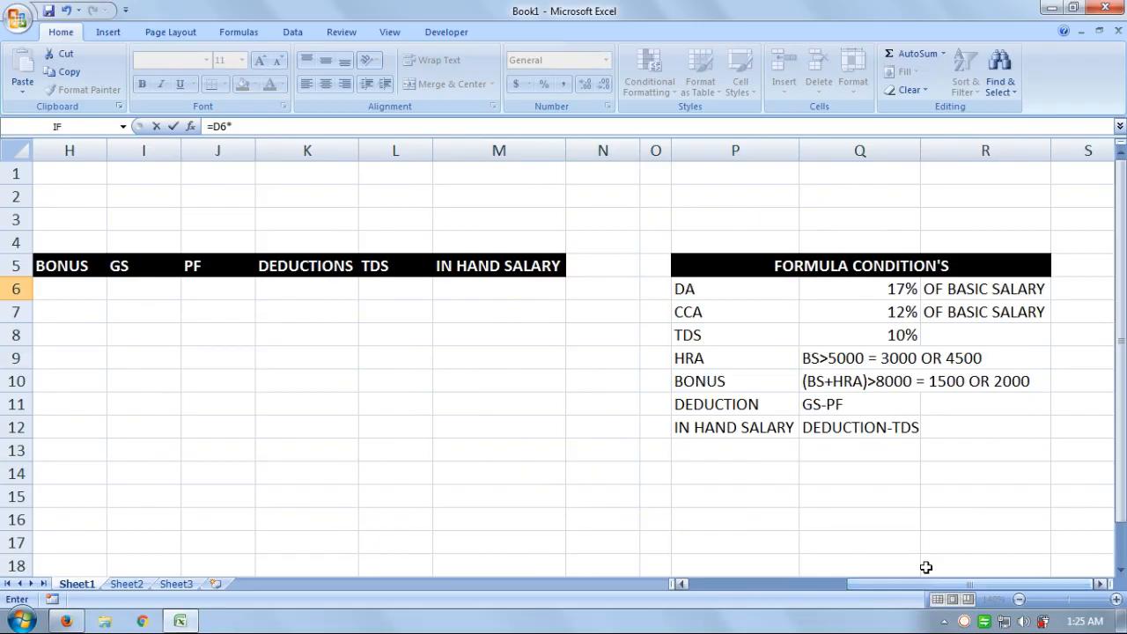
click(901, 311)
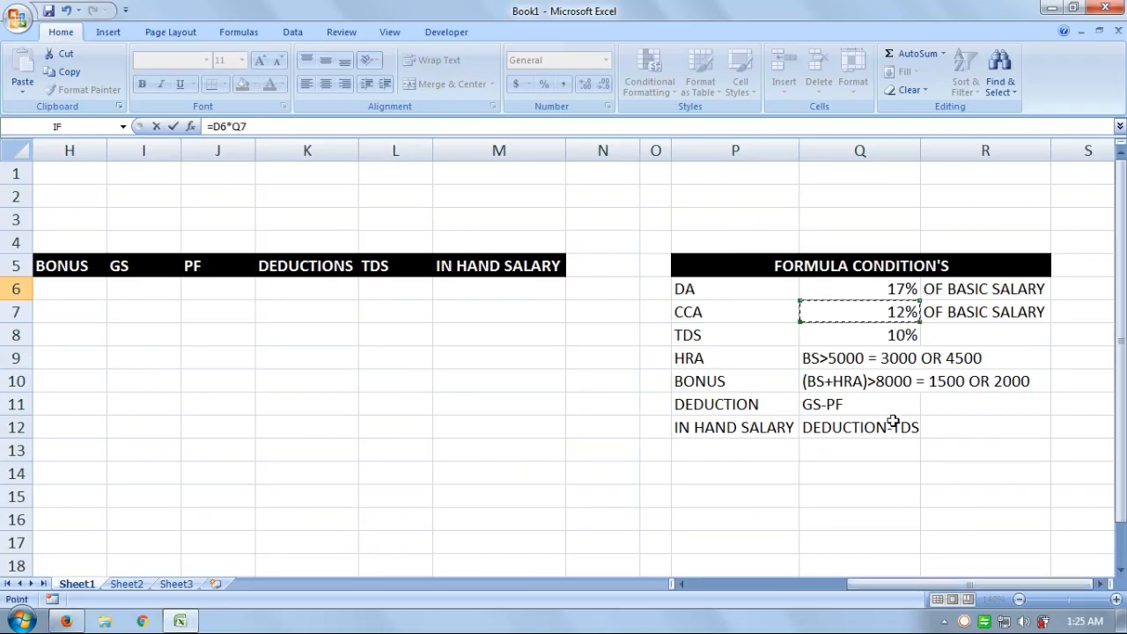
key(Return)
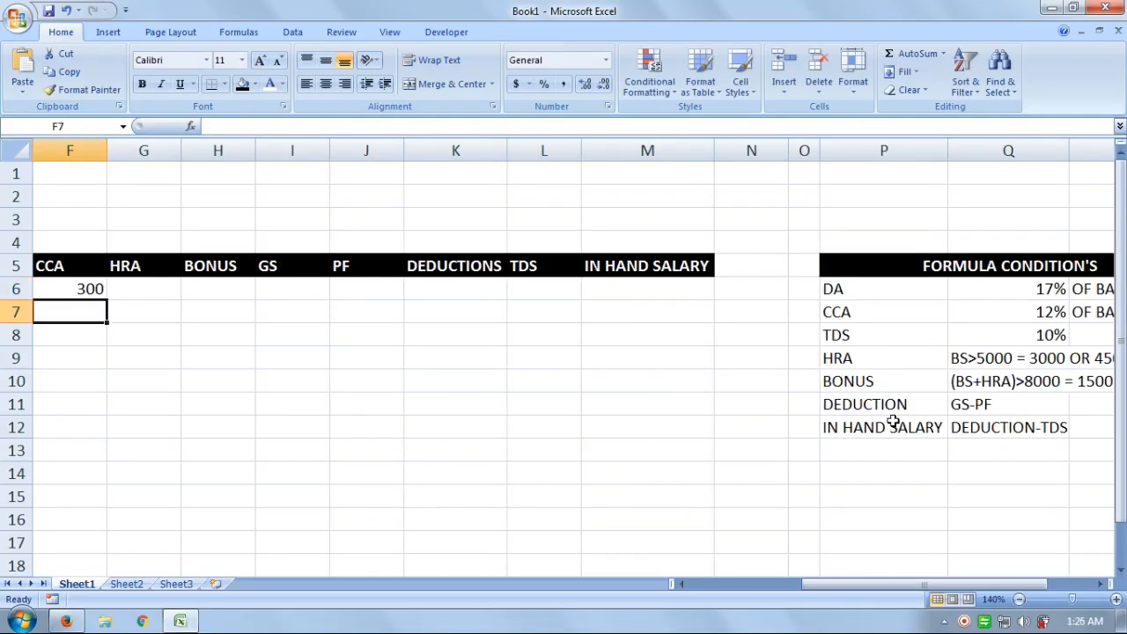
- Fix the column of the percentage reference in F6's CCA formula so that it reads =D6*$Q7
drag(850, 589, 780, 592)
click(374, 292)
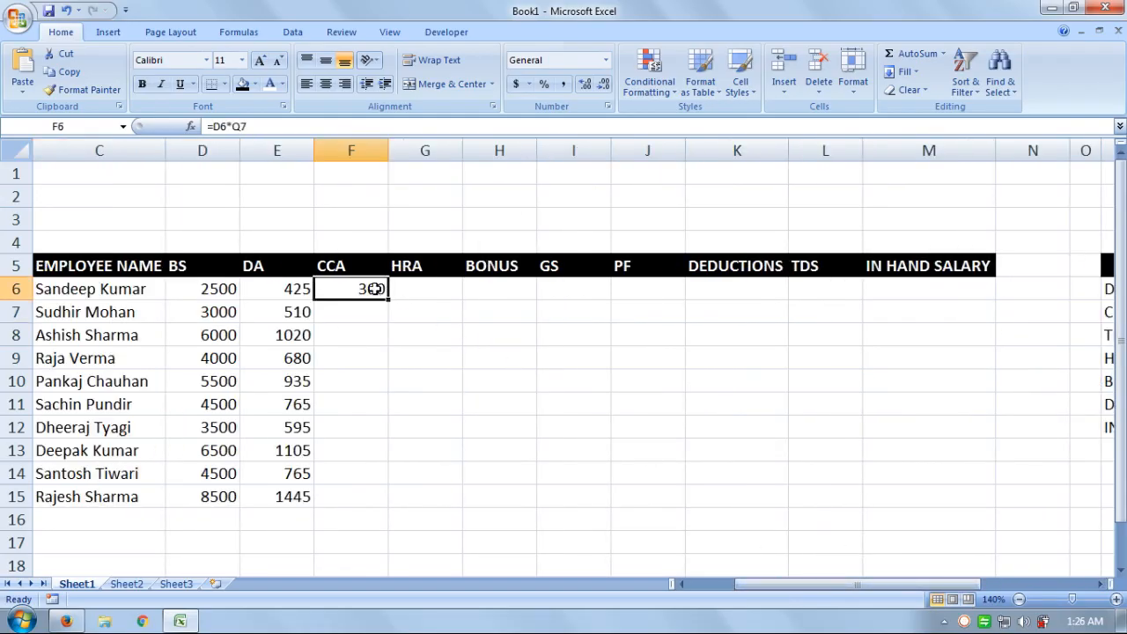
click(235, 126)
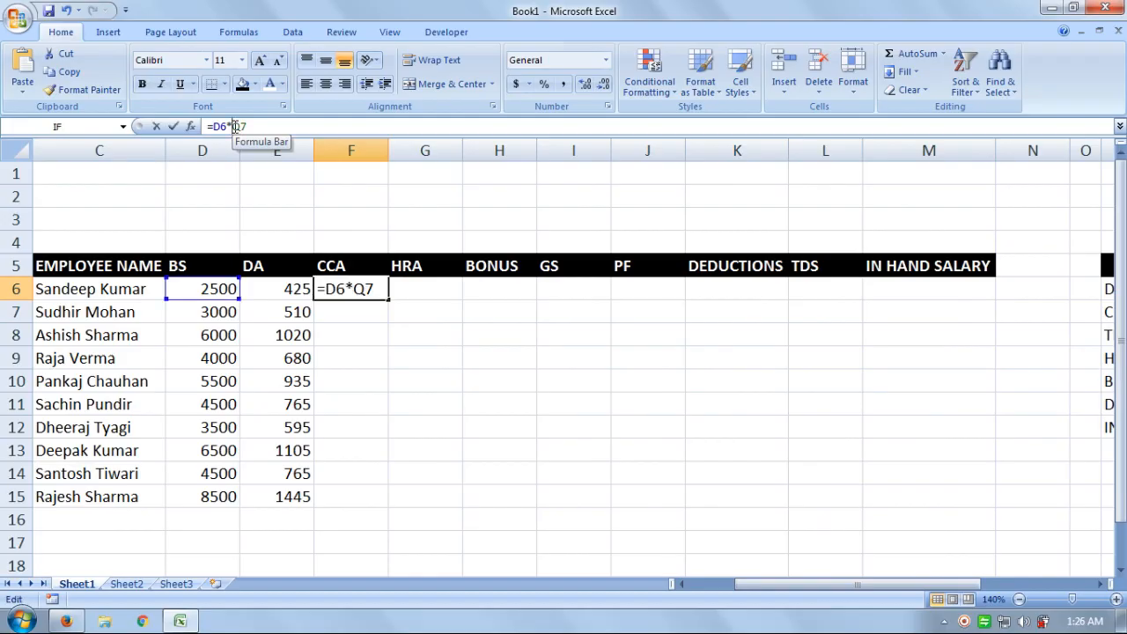
double_click(362, 288)
click(356, 289)
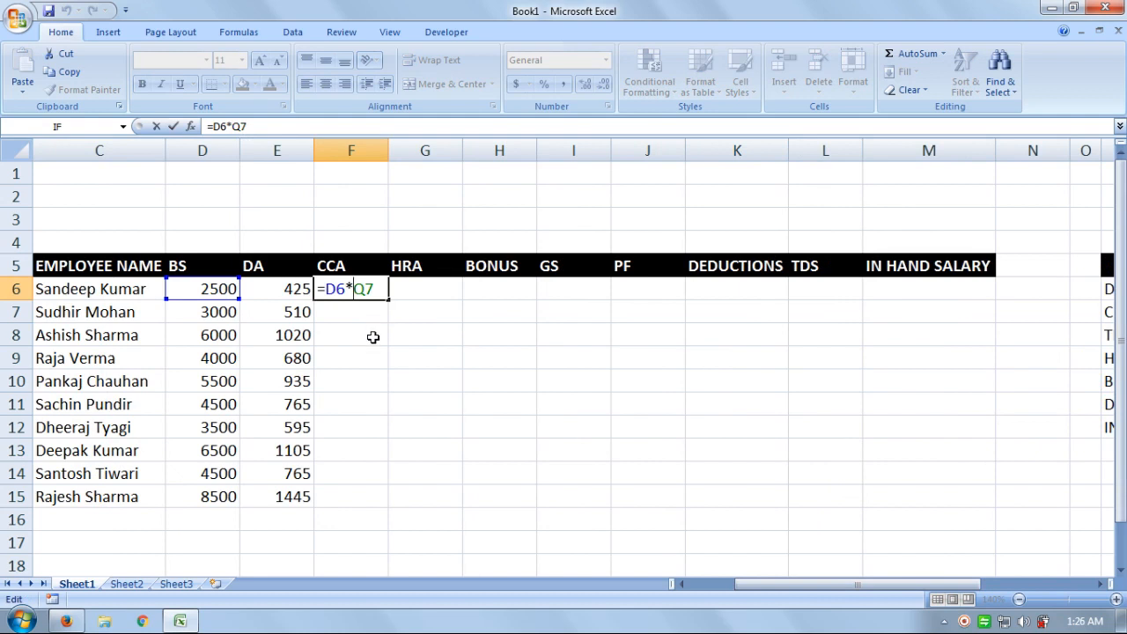
text($)
shift+click(374, 337)
text($)
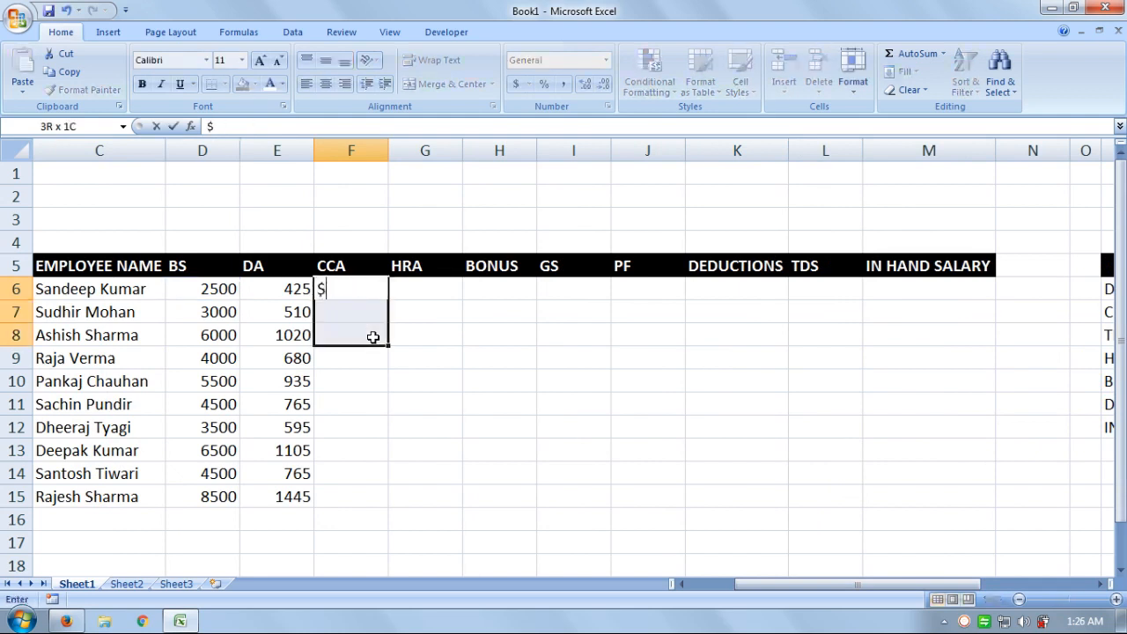
key(Return)
key(Return)
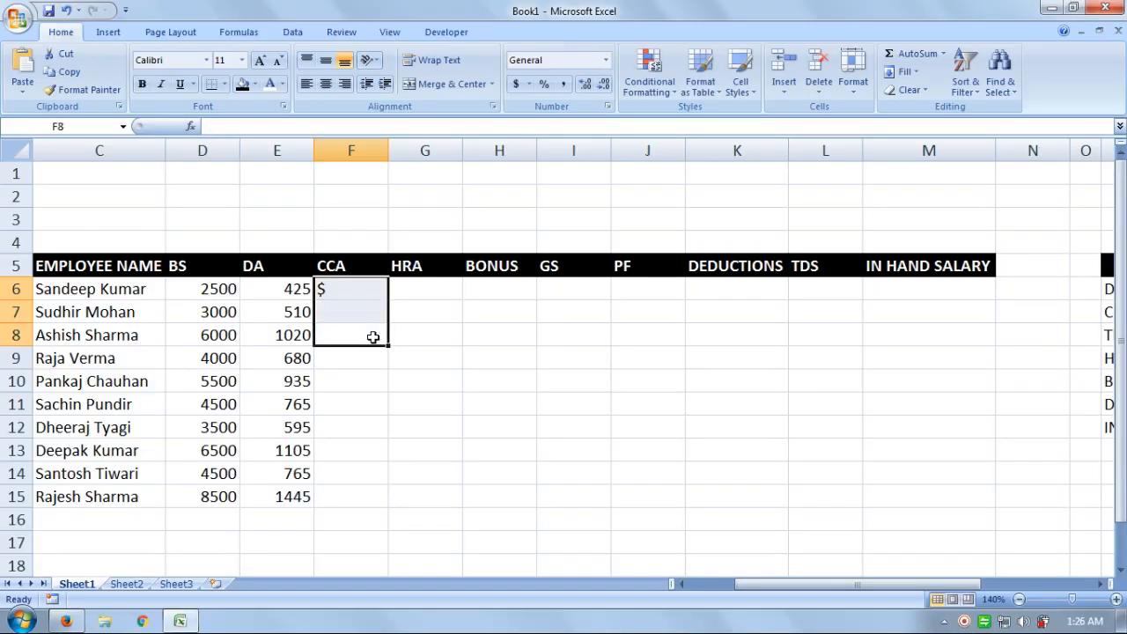
key(ctrl+z)
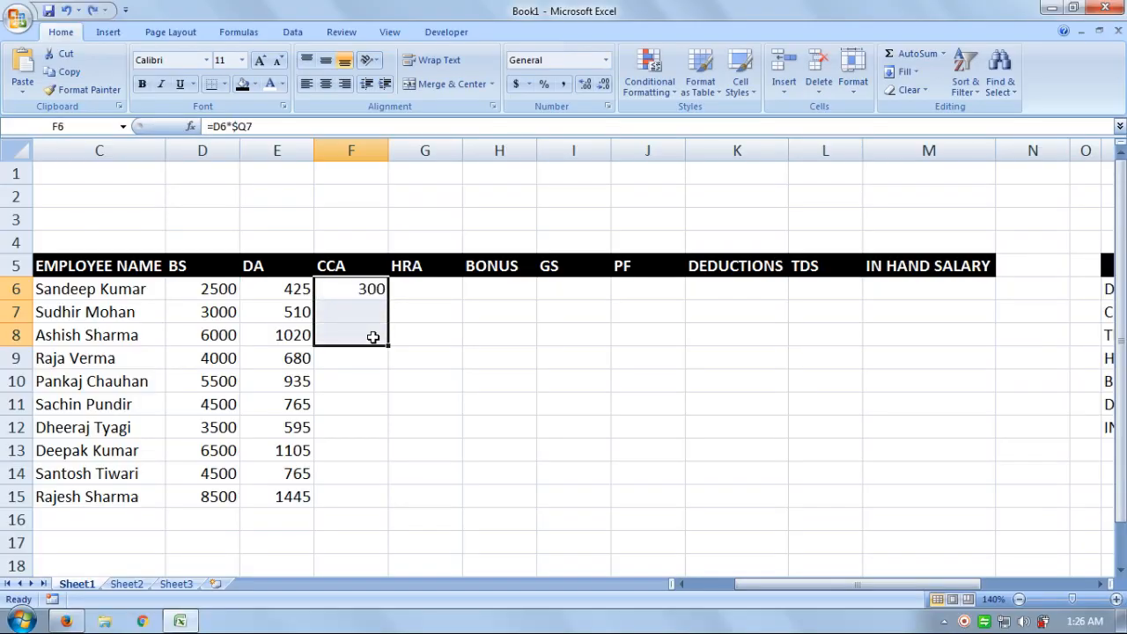
- Make the row reference in F6's CCA formula absolute as well, =D6*$Q$7, and fill the formula down to F15
key(F2)
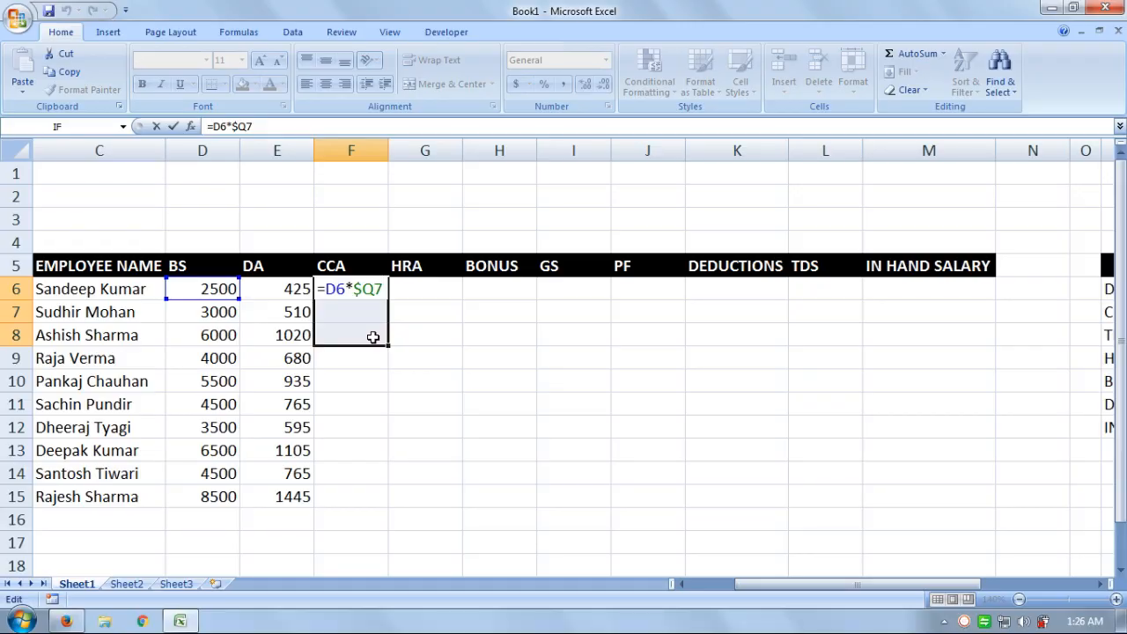
text($)
key(Return)
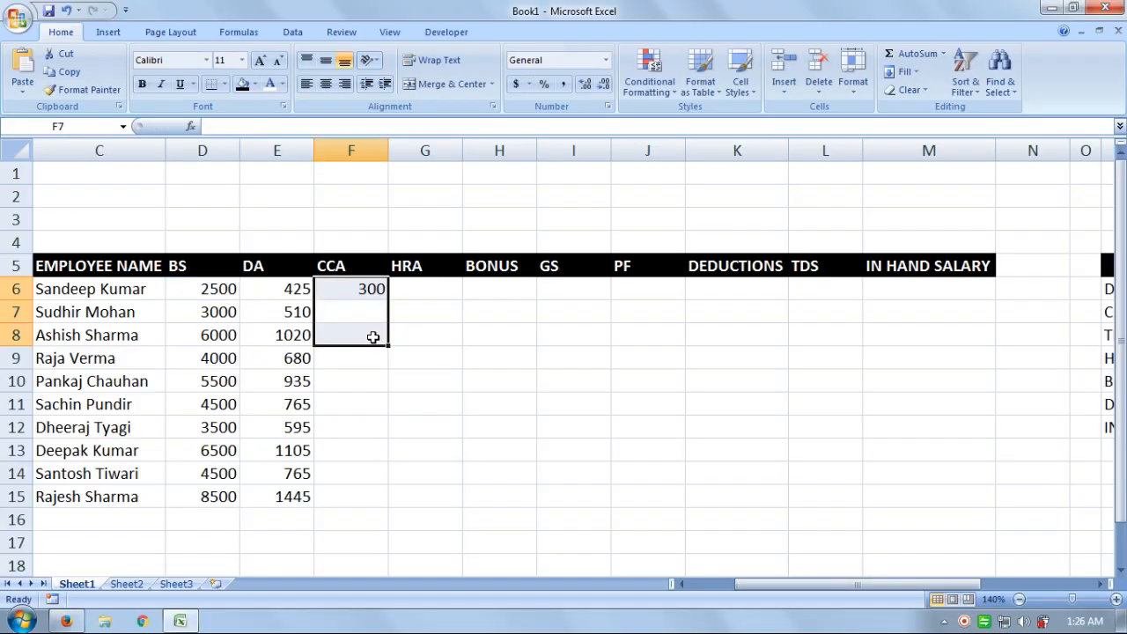
click(370, 289)
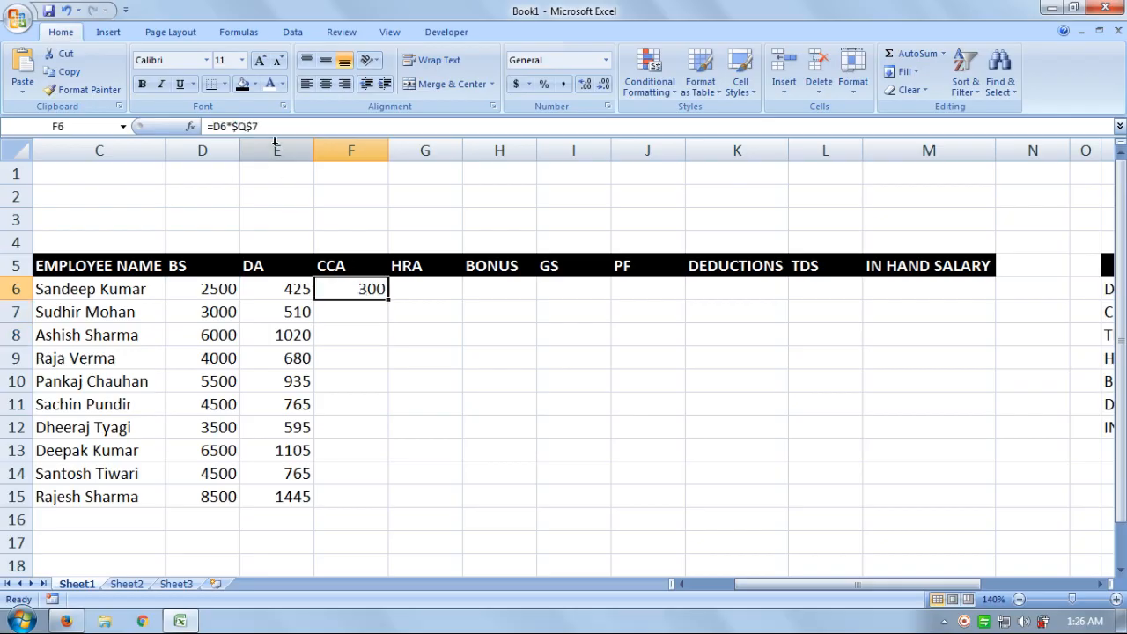
drag(387, 300, 397, 508)
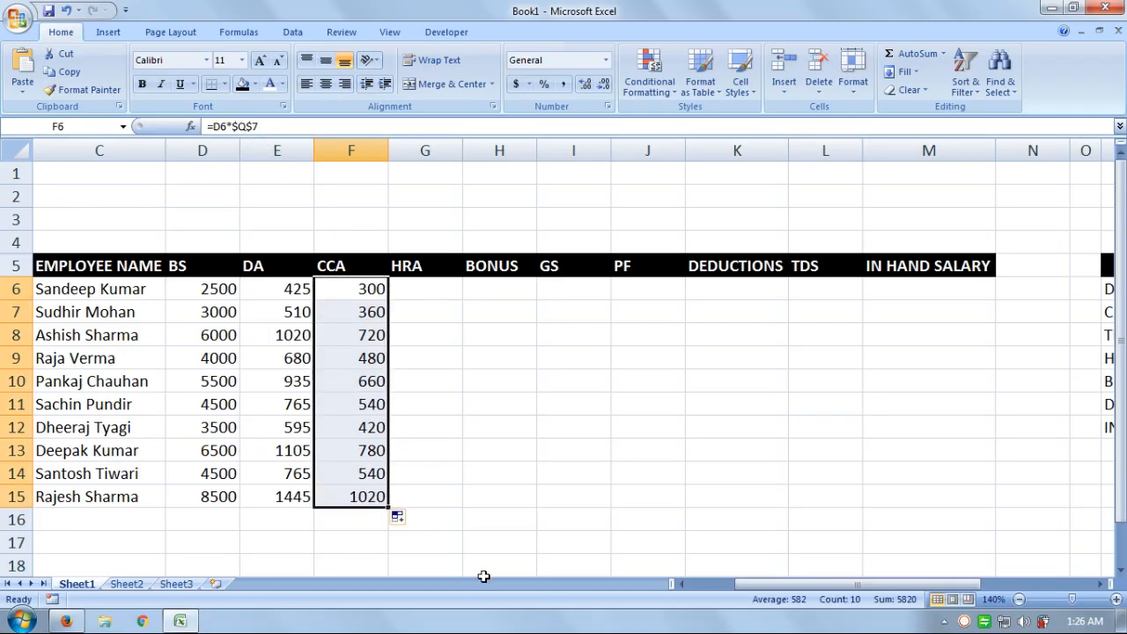
- Try a DA rate of 15% in cell Q6 of the rules list to test the linked formulas, and undo the change
mouse_move(745, 591)
mouse_down()
mouse_move(780, 591)
mouse_move(766, 592)
mouse_up()
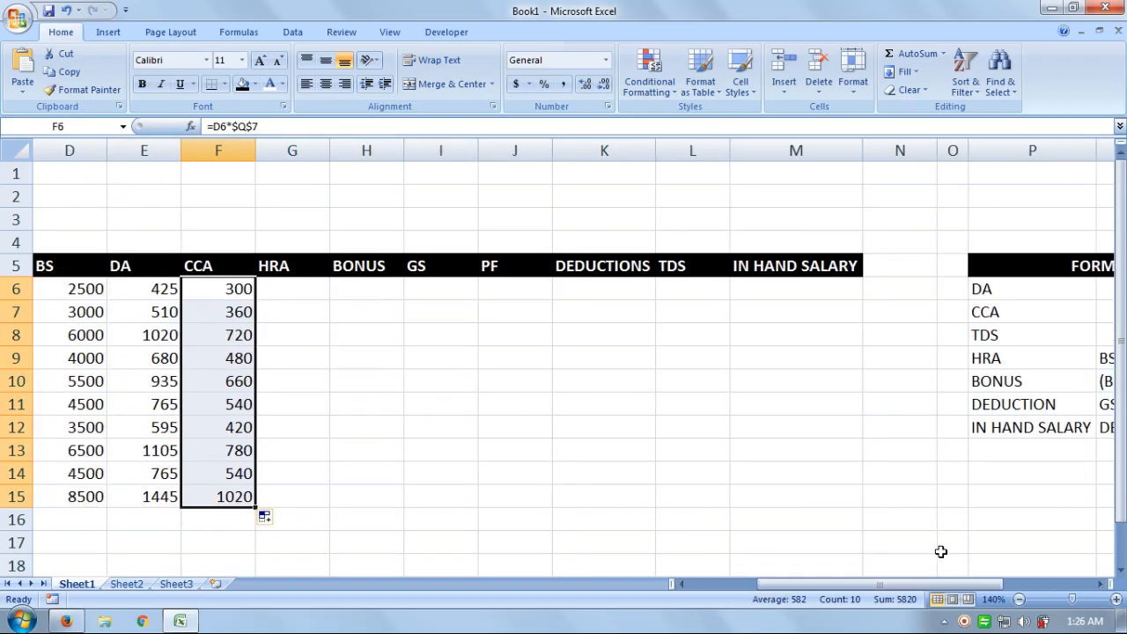
click(1018, 599)
click(1018, 600)
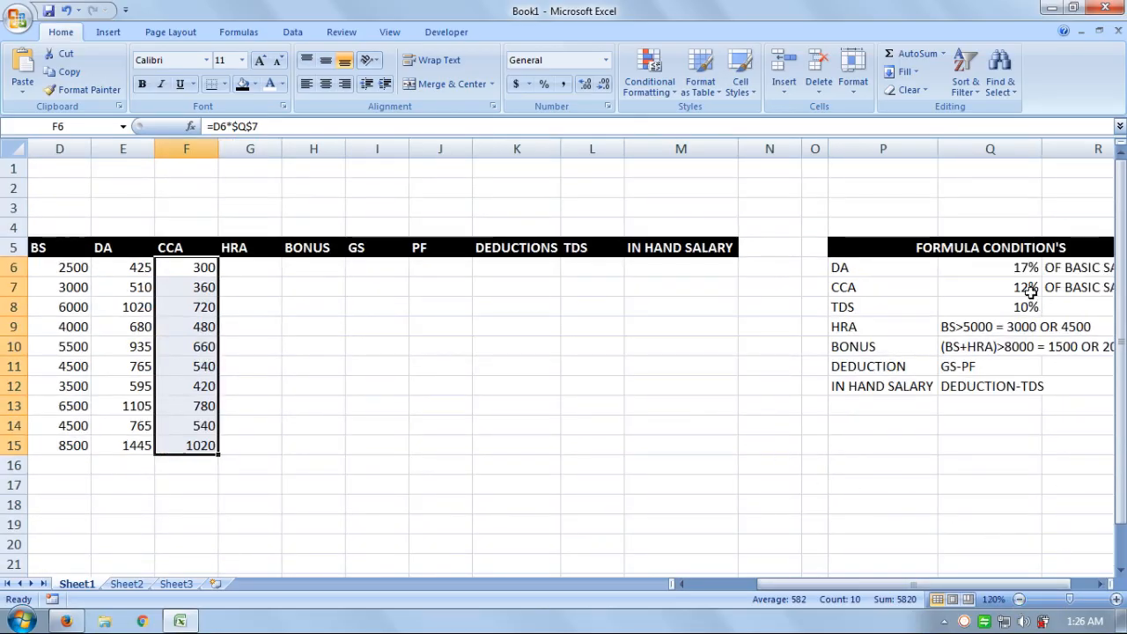
click(1013, 267)
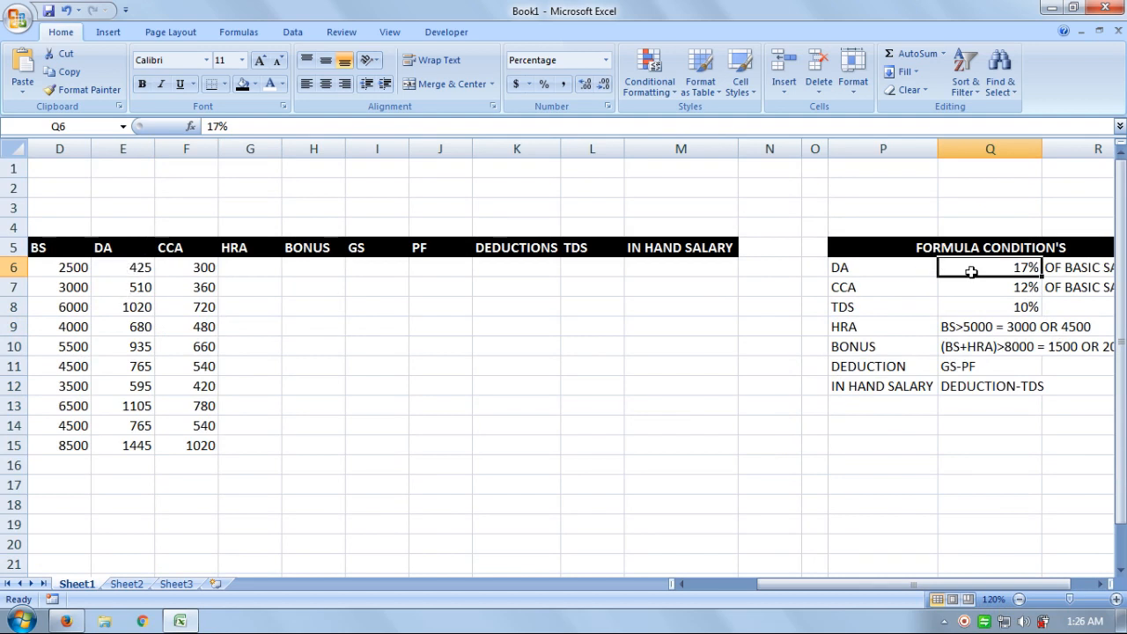
text(15)
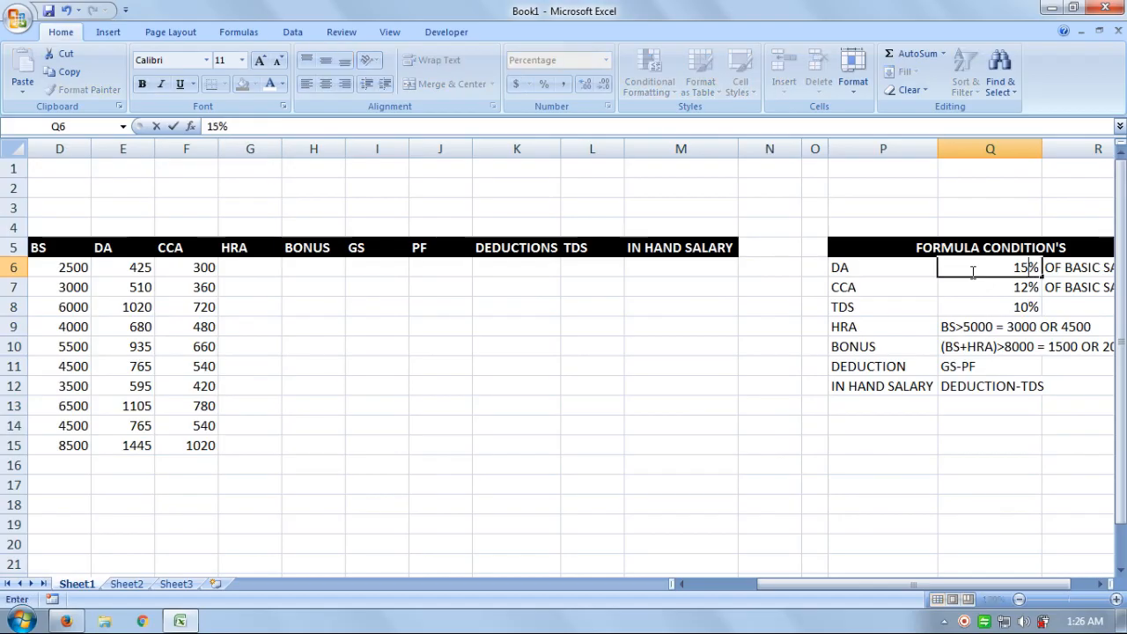
key(Return)
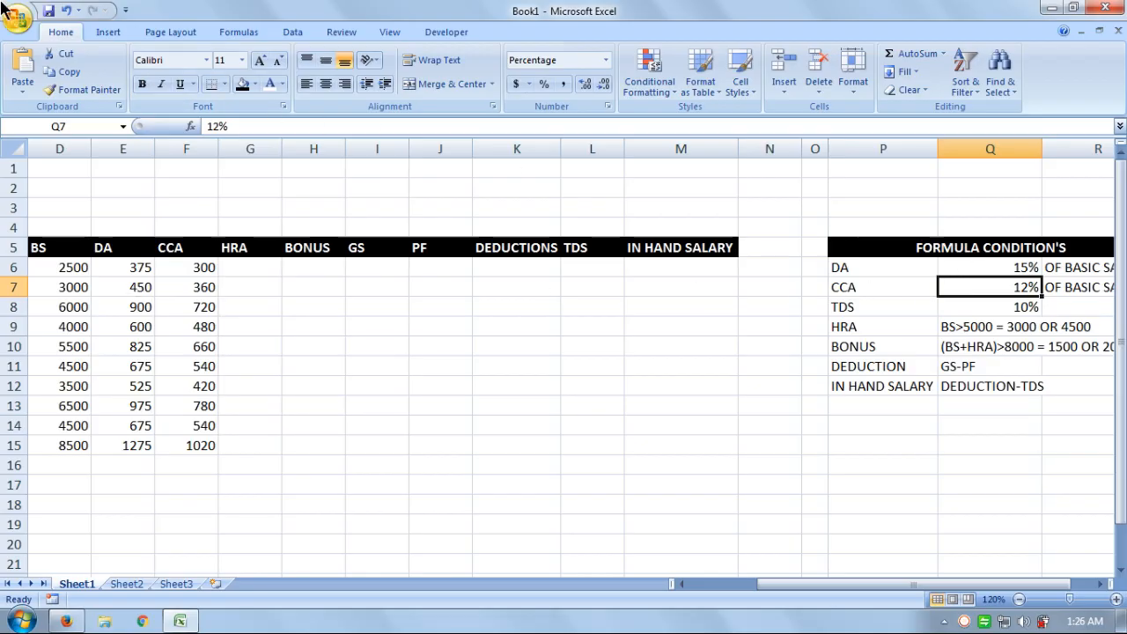
click(67, 10)
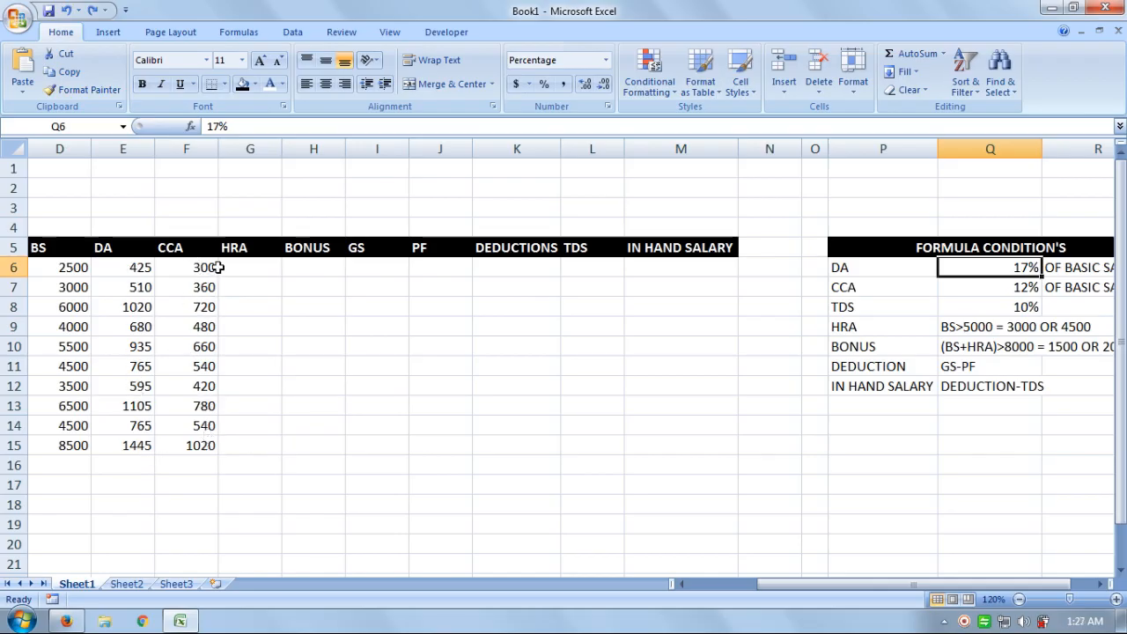
- Try a CCA rate of 10% in cell Q7 of the rules list, and undo the change
click(1022, 290)
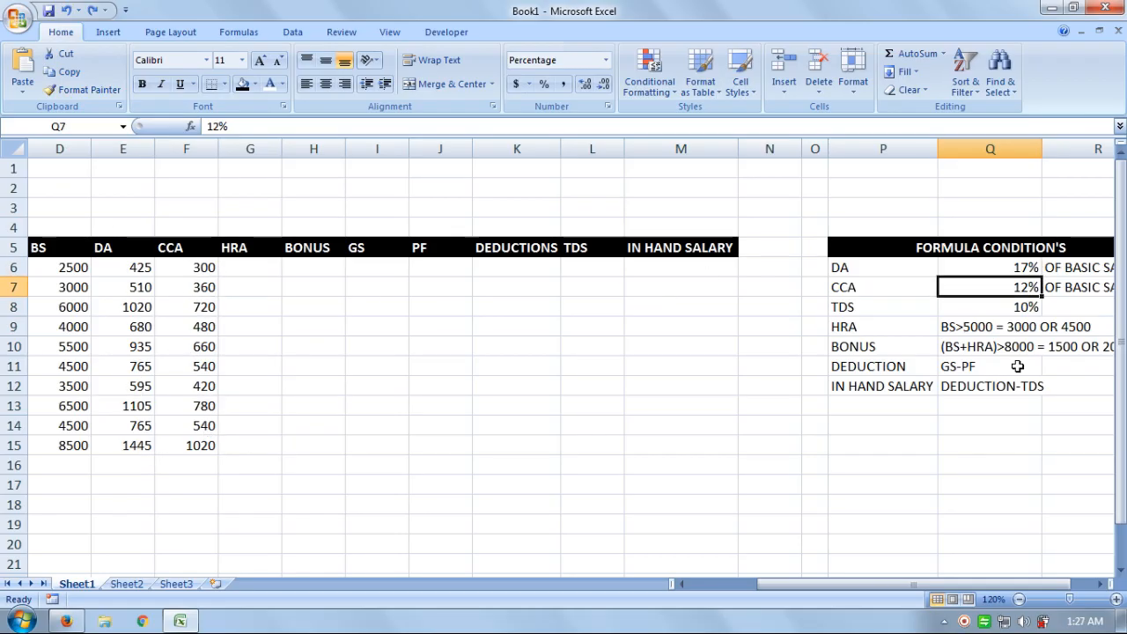
text(10)
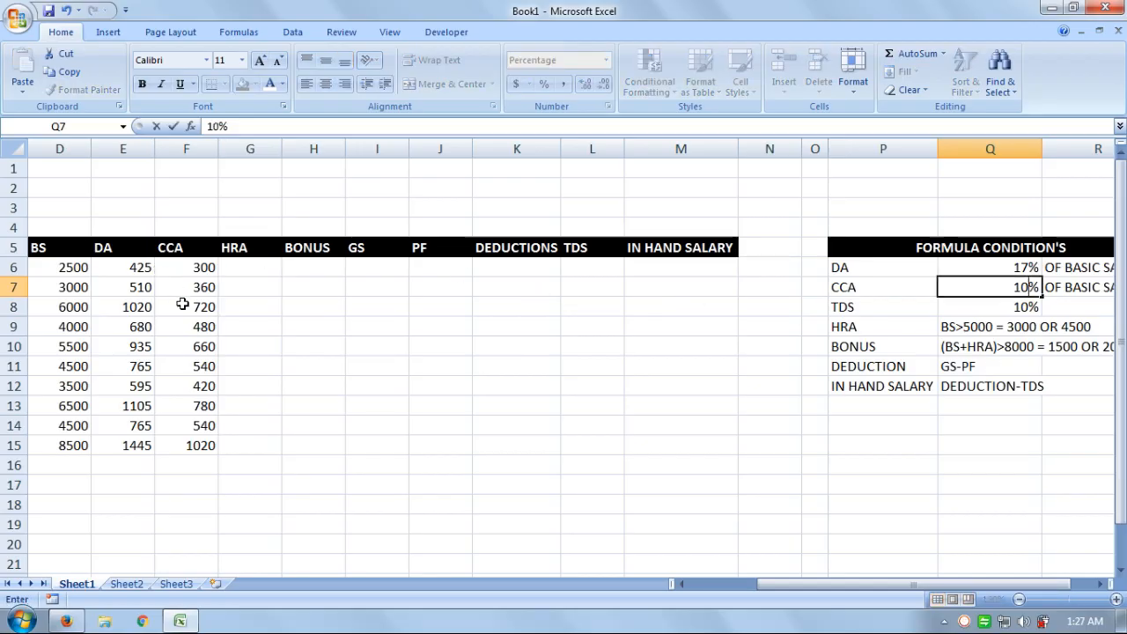
key(Return)
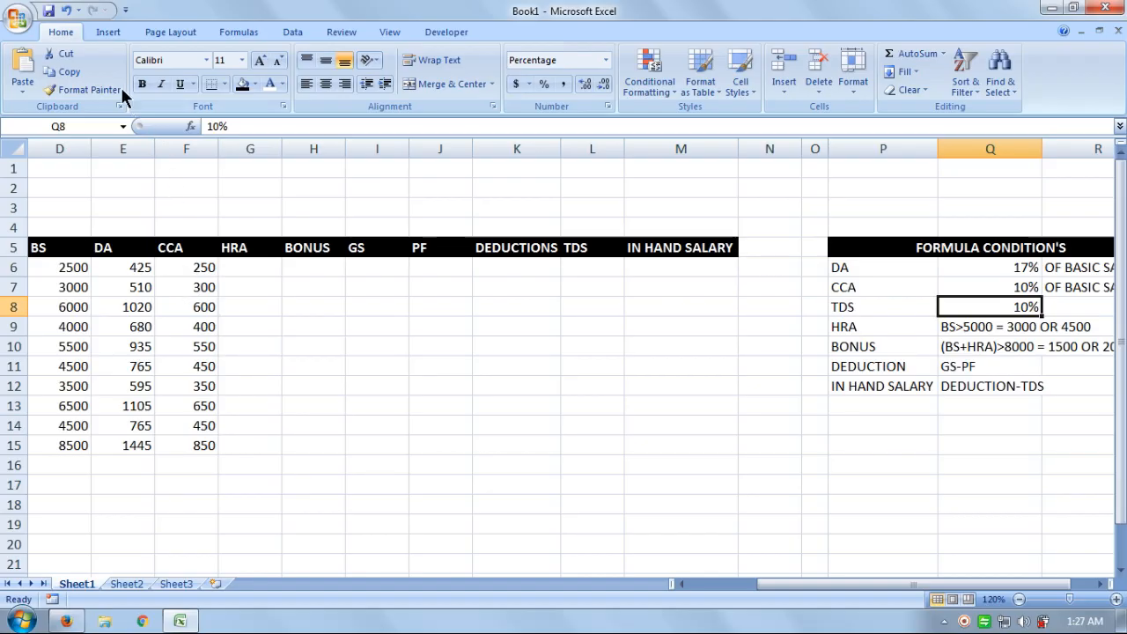
click(74, 13)
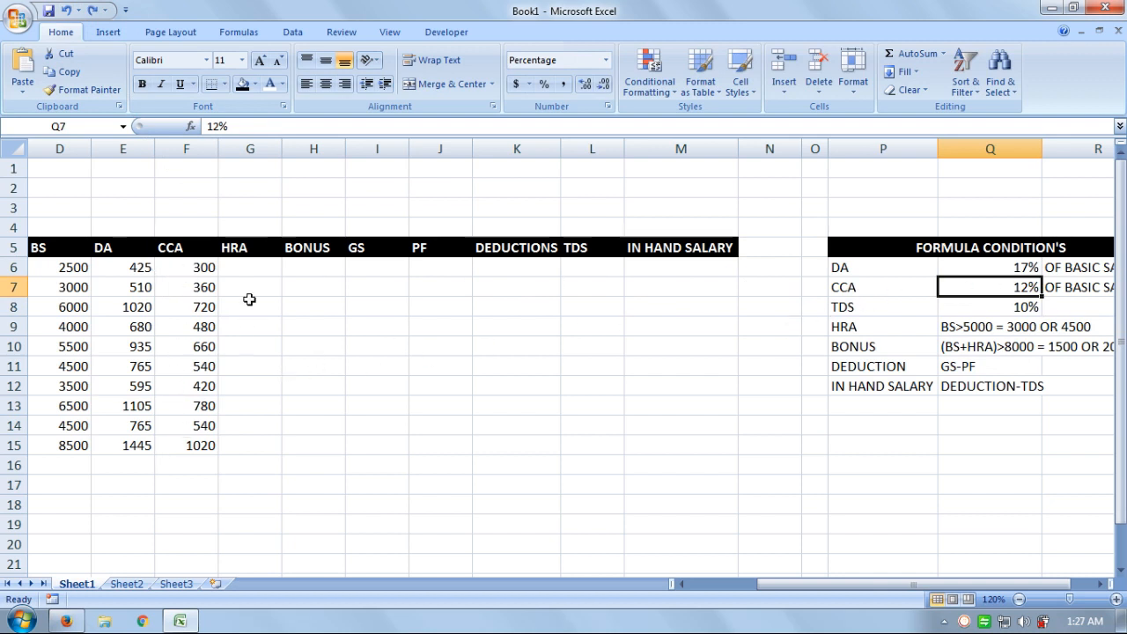
- Start an IF formula for HRA in cell G6
click(254, 267)
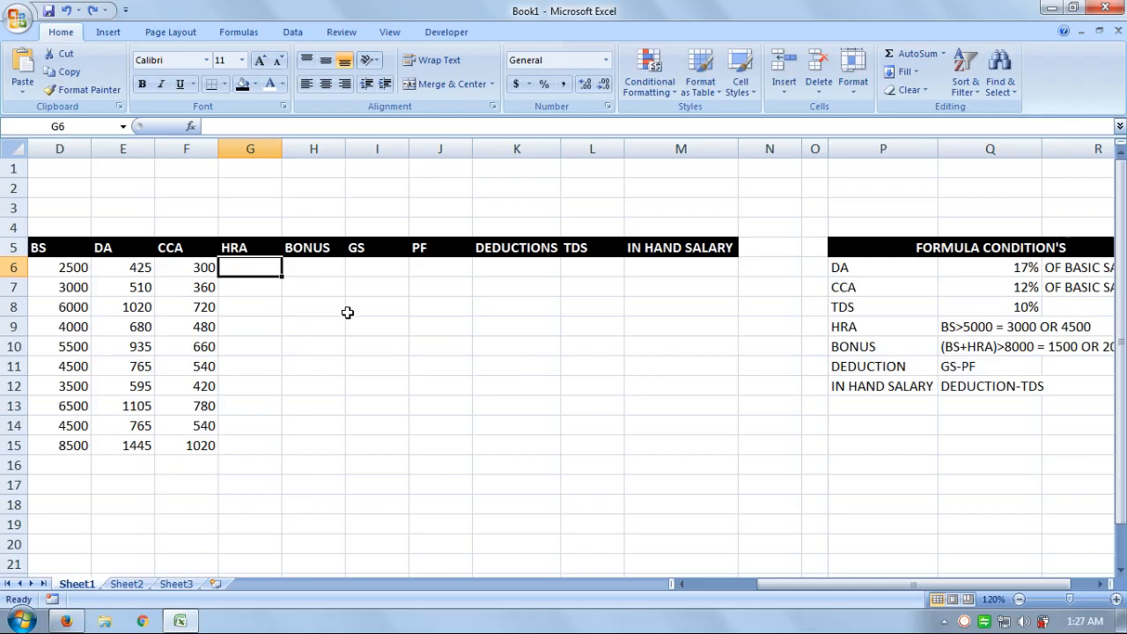
click(314, 303)
click(257, 267)
text(=IF)
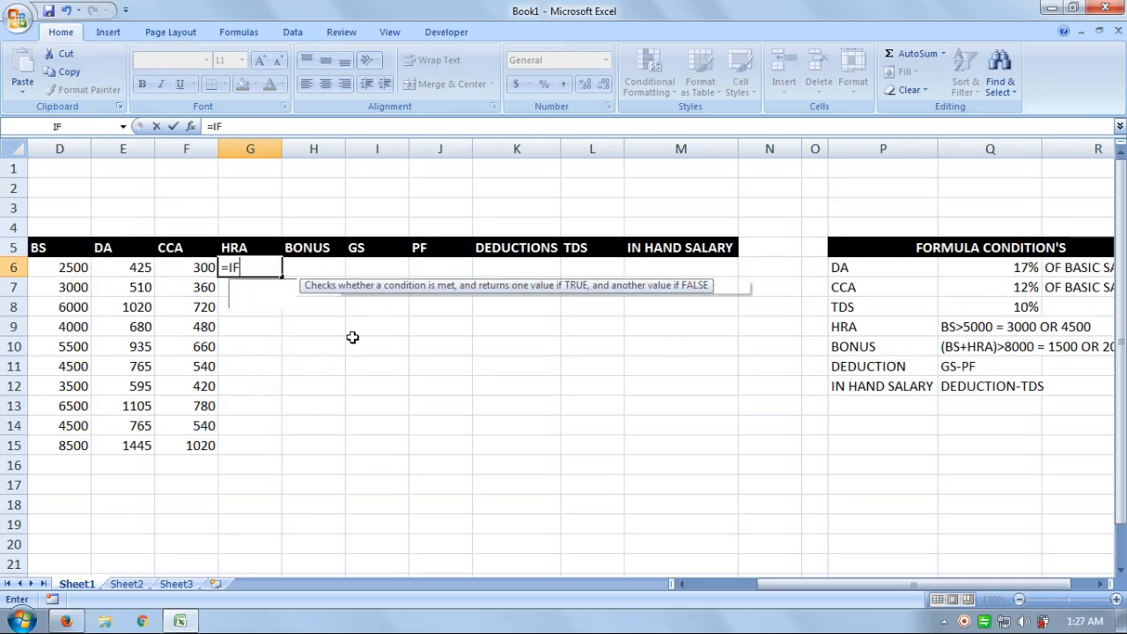
text(()
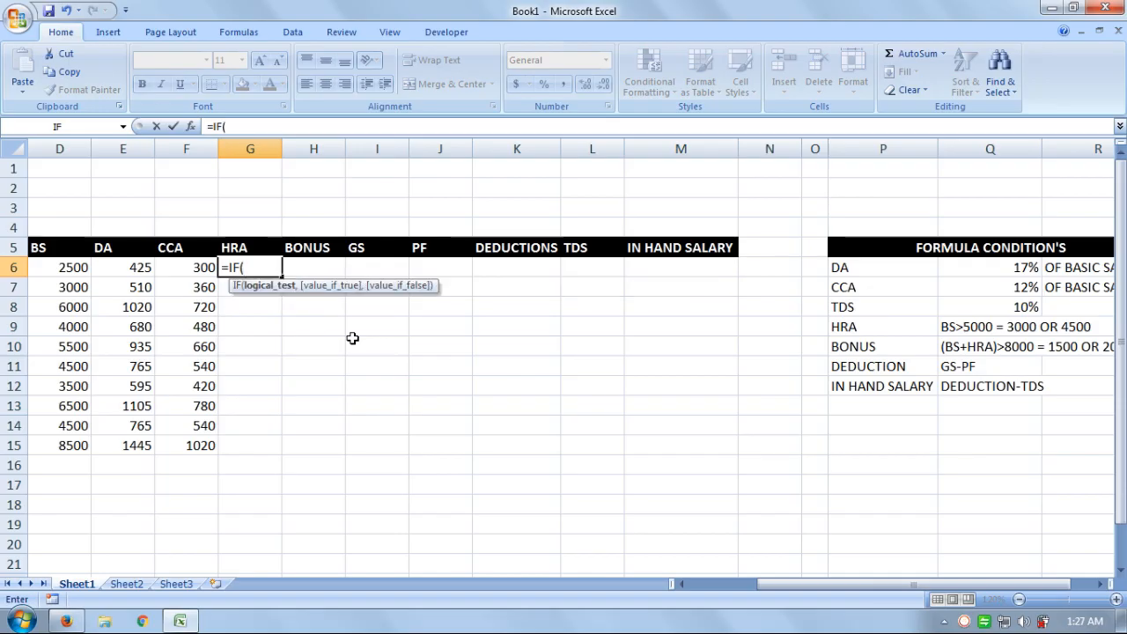
- Complete the HRA formula in G6 as =IF(D6>5000,3000,4500)
click(77, 268)
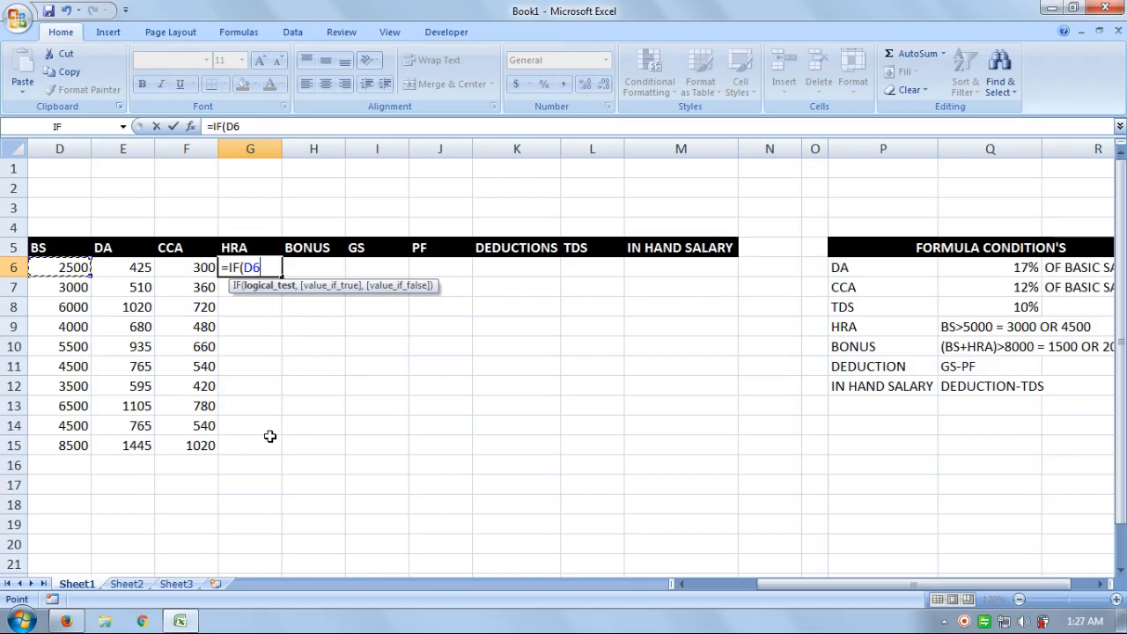
text(>5000)
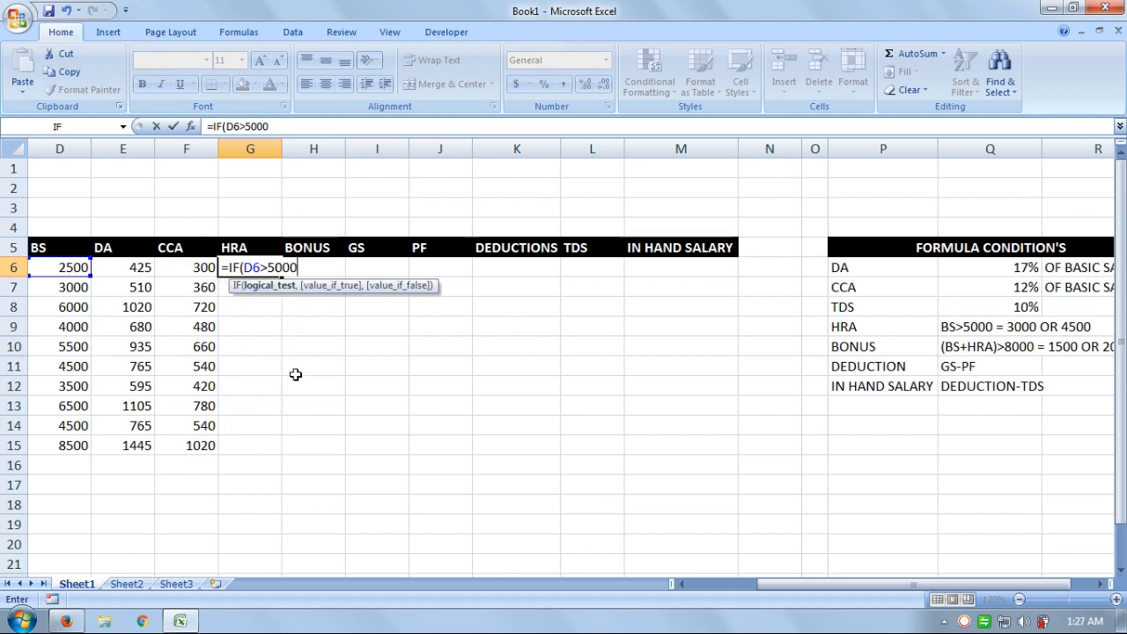
text(,)
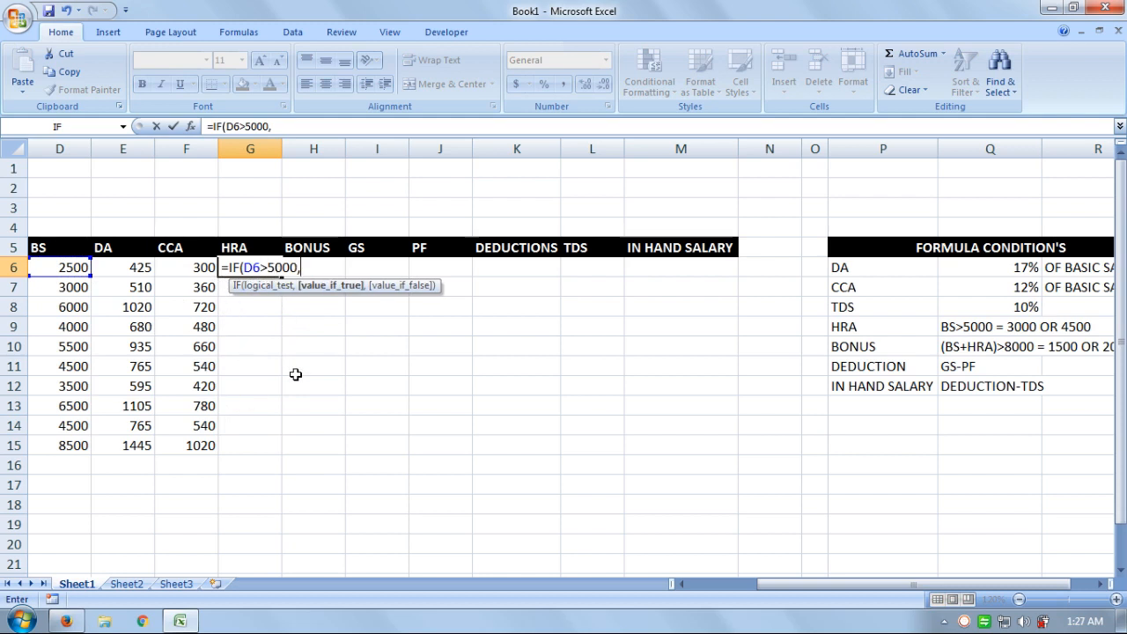
text(3)
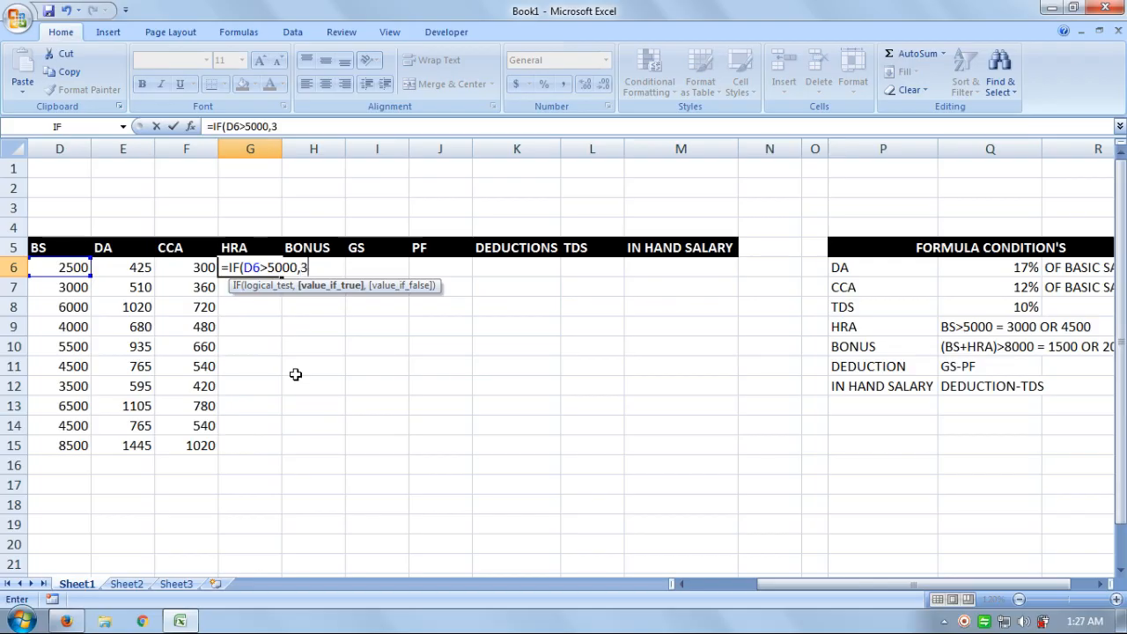
text(000,)
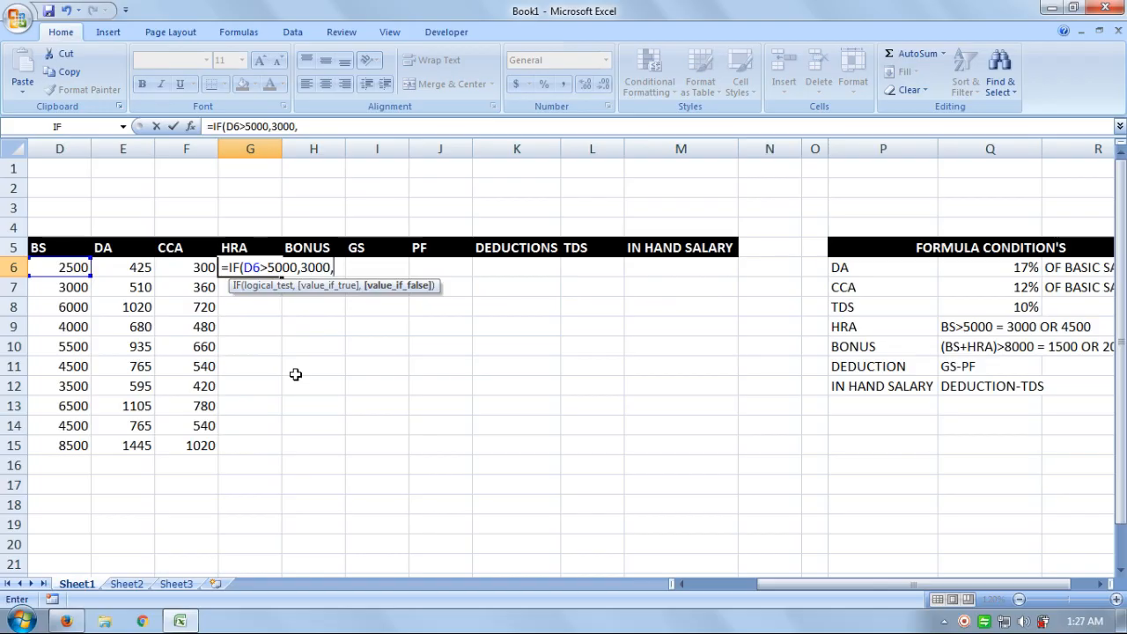
text(4500)
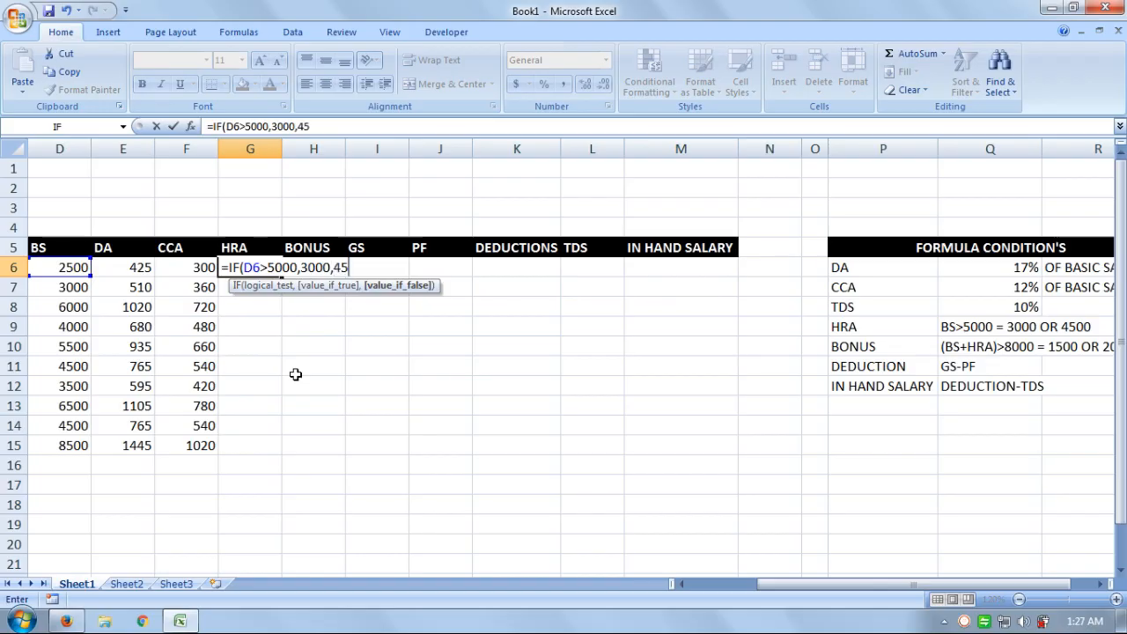
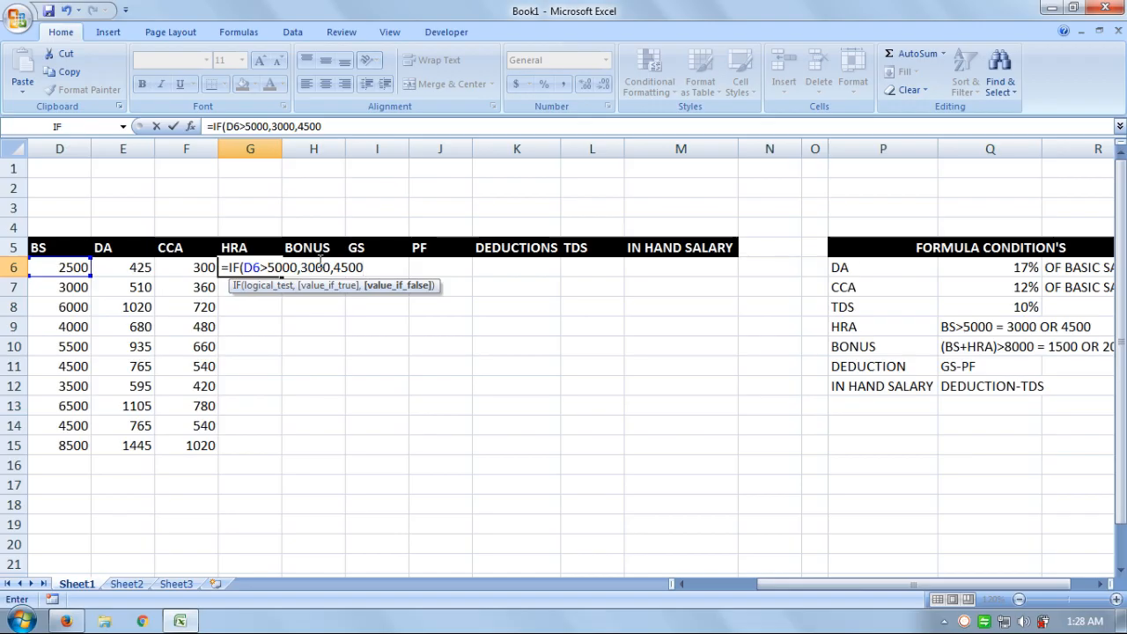
key(Return)
- Enter the HRA formula =IF(D7>5000,3000,4500) in G7
text(=IF)
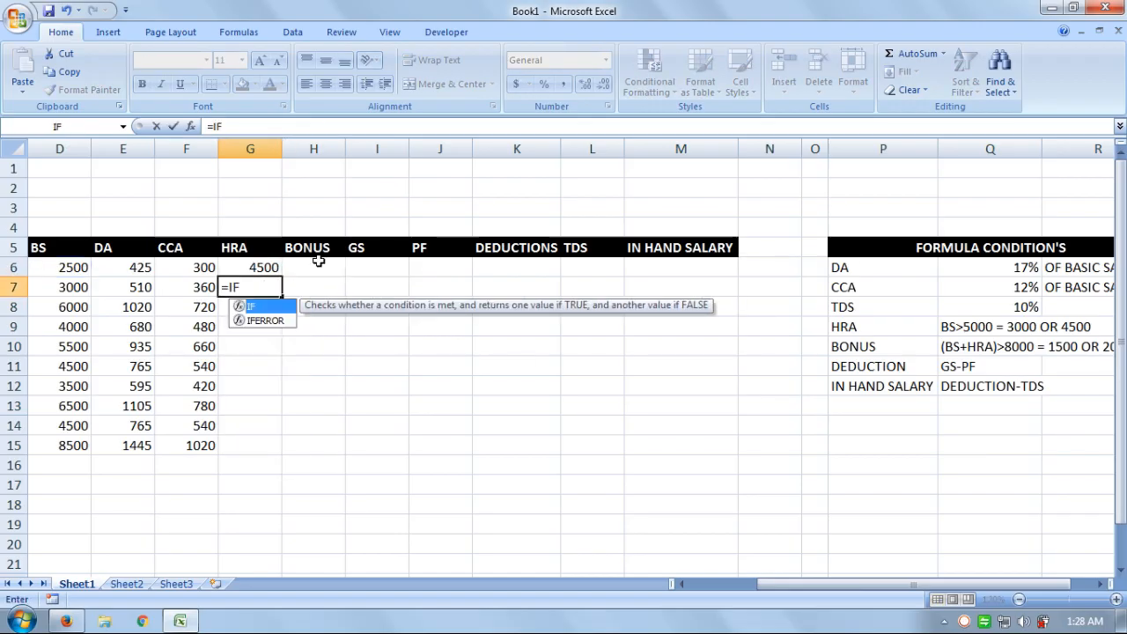
text(()
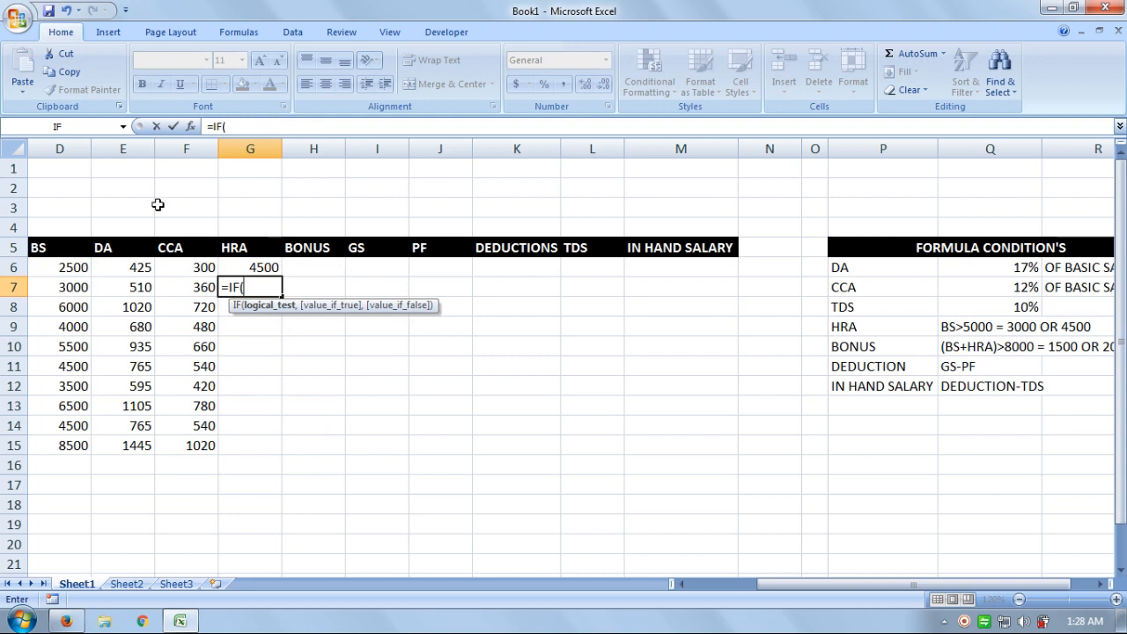
click(67, 288)
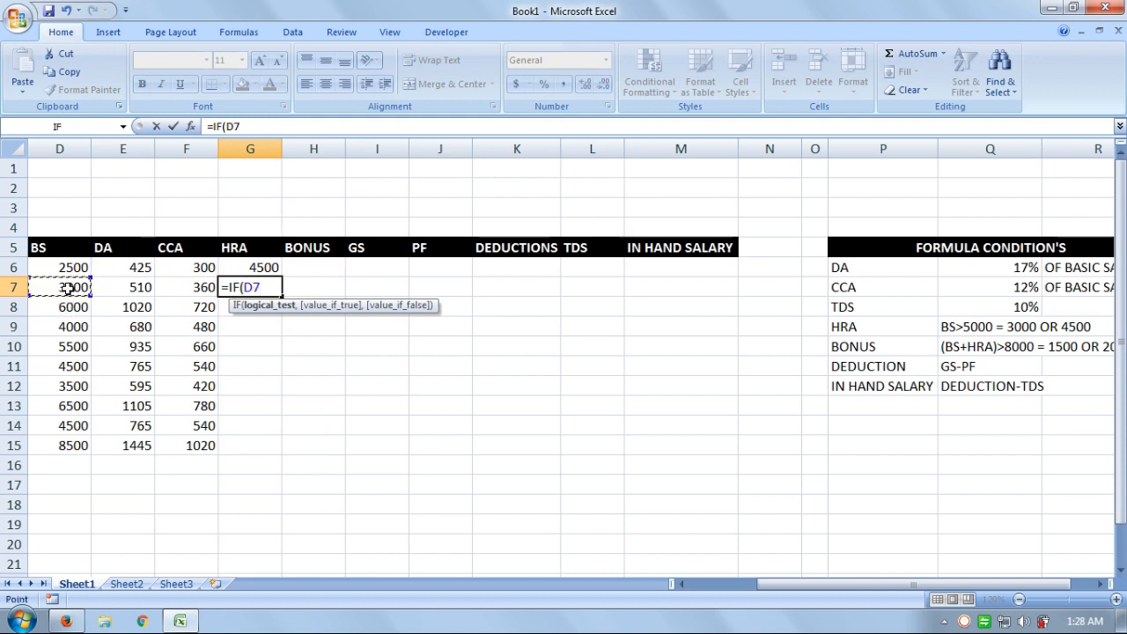
text(>5000)
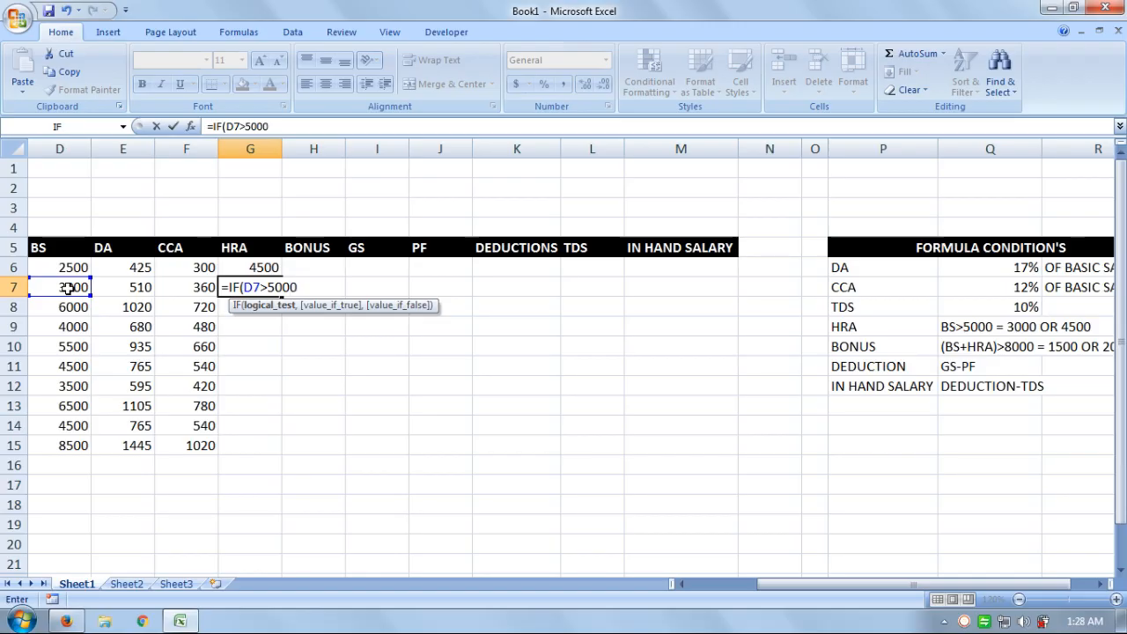
text(,3000)
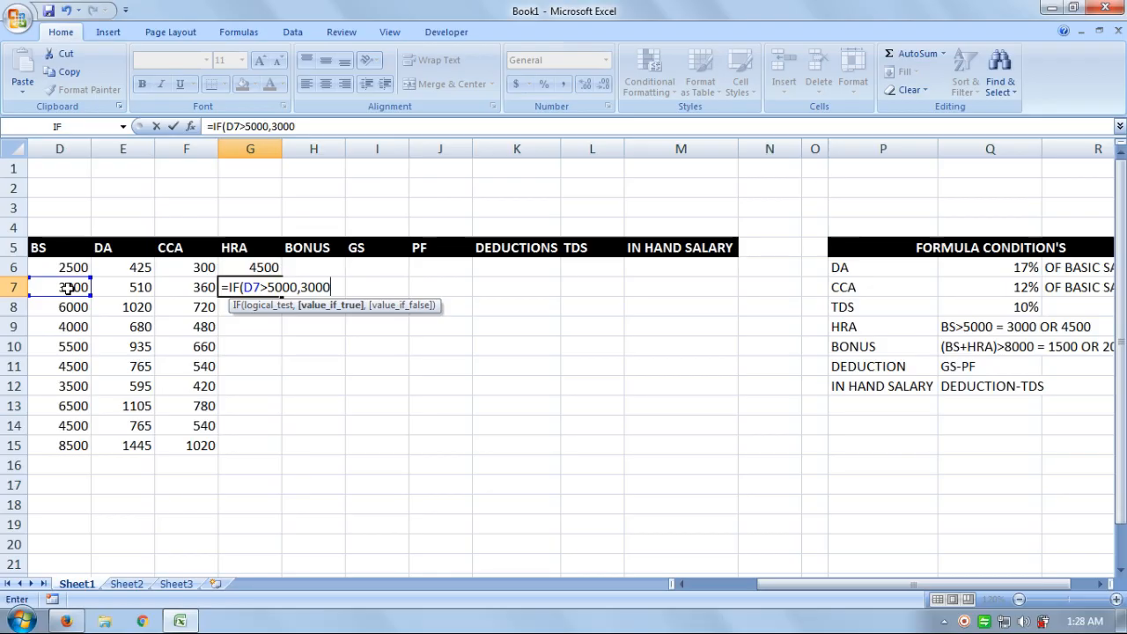
text(,4500)
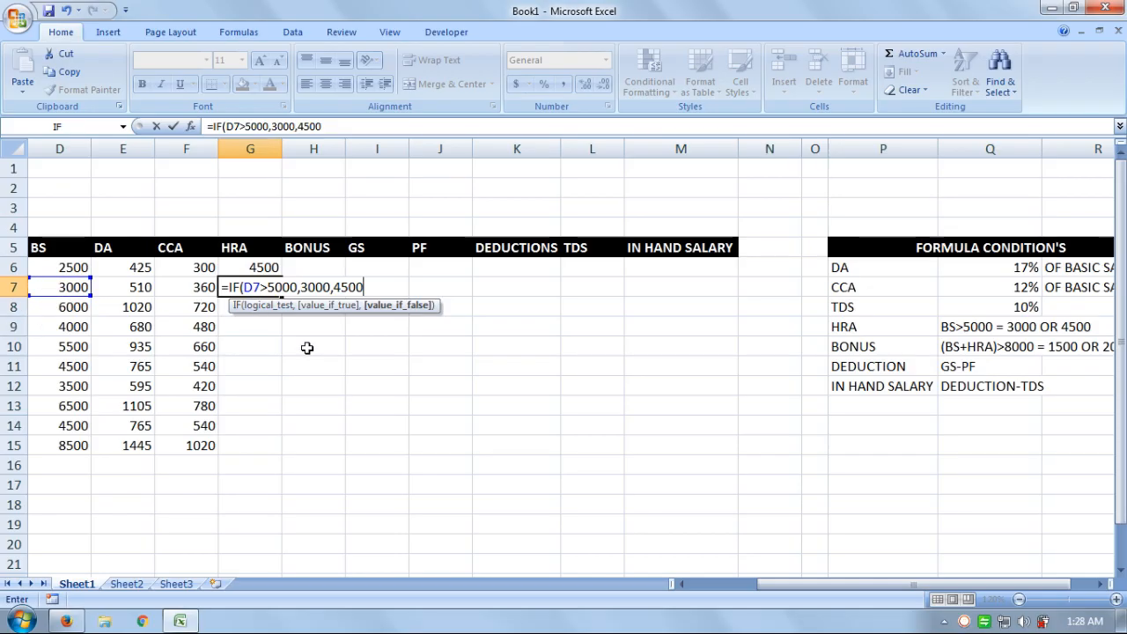
key(Return)
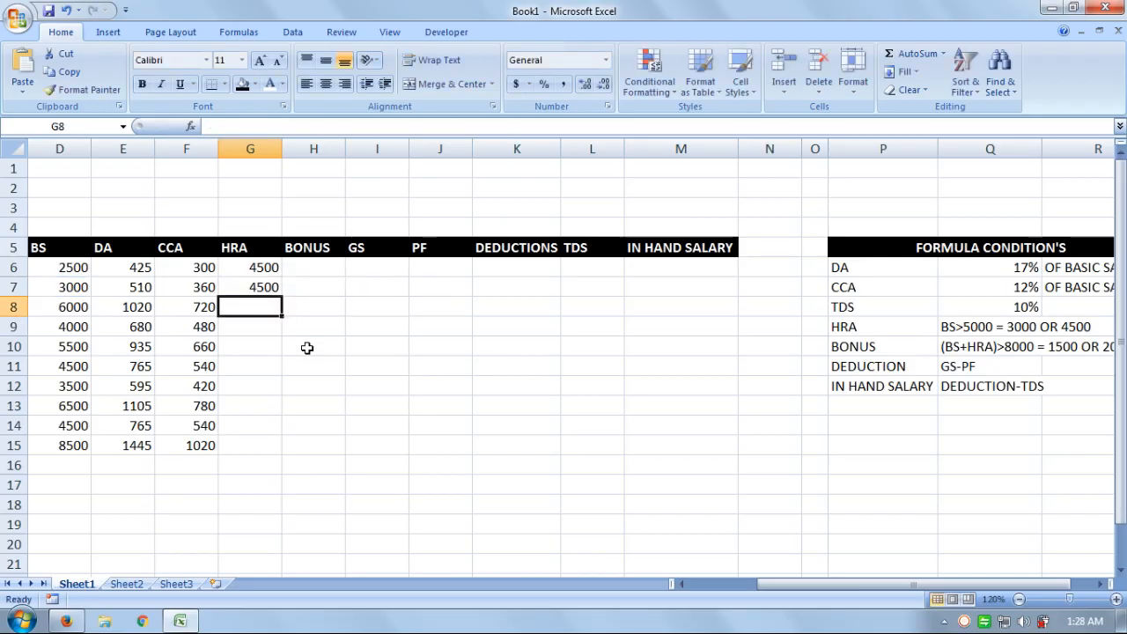
- Fill the HRA formula down the column through G15 and check the formulas in G8, G10 and G9
drag(266, 266, 274, 451)
click(261, 306)
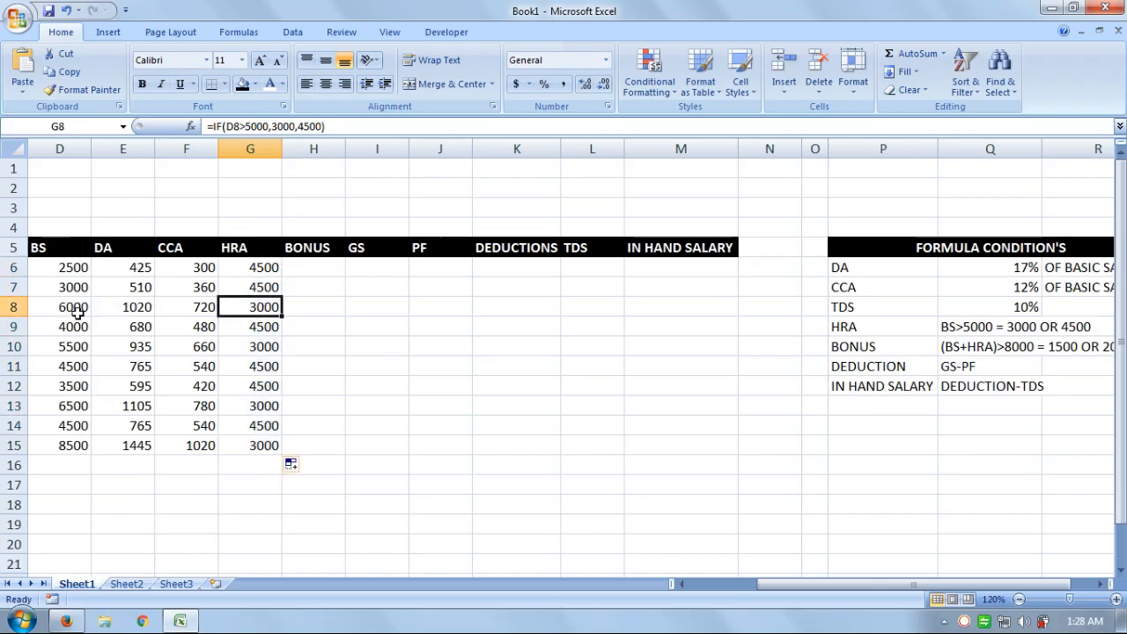
click(264, 350)
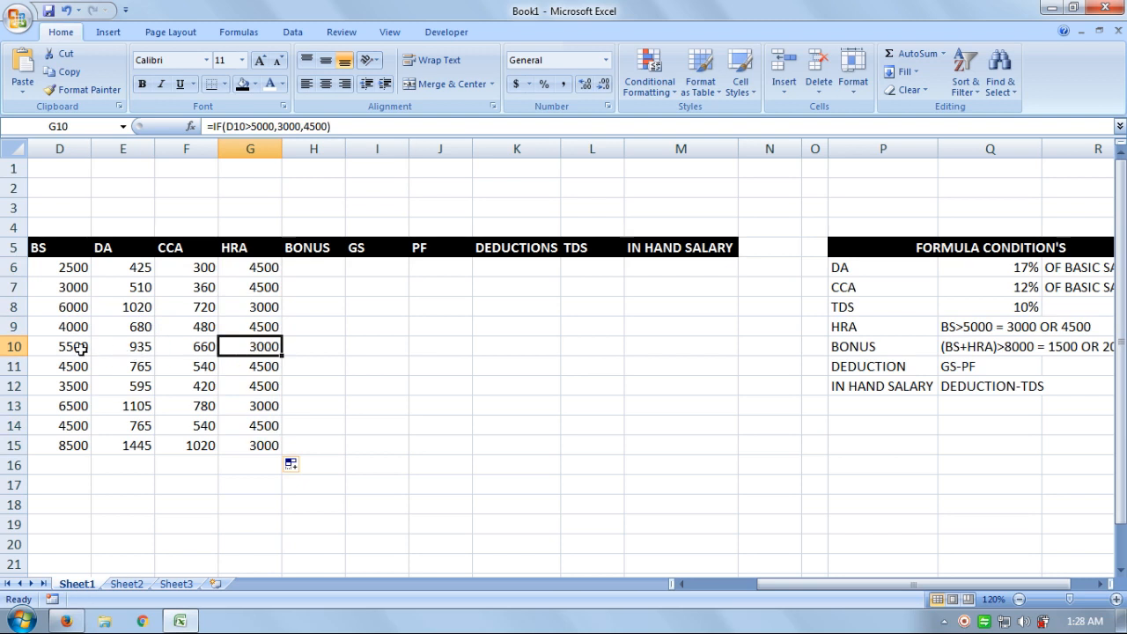
click(247, 324)
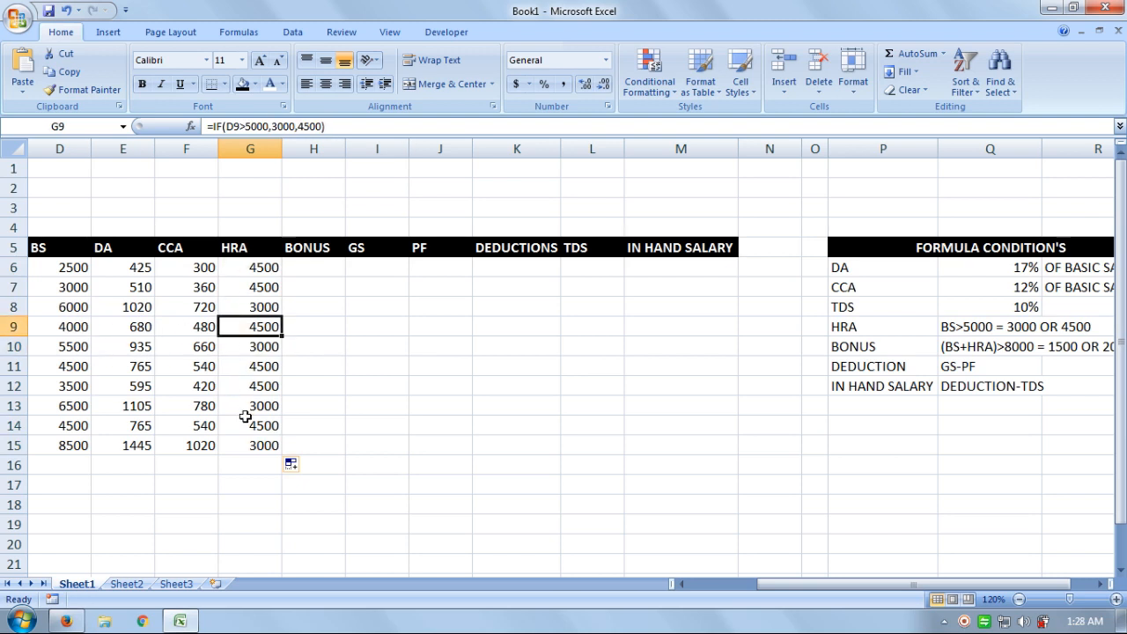
- Start the bonus IF formula in H6 with the sum of basic salary D6 and HRA G6 in its test
click(314, 273)
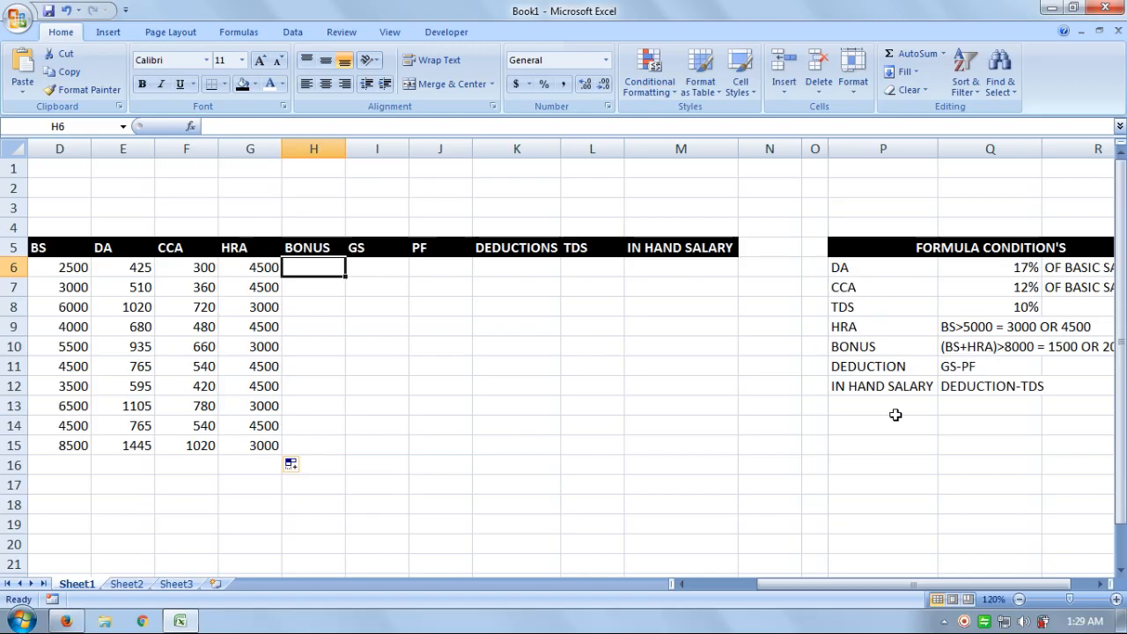
text(=)
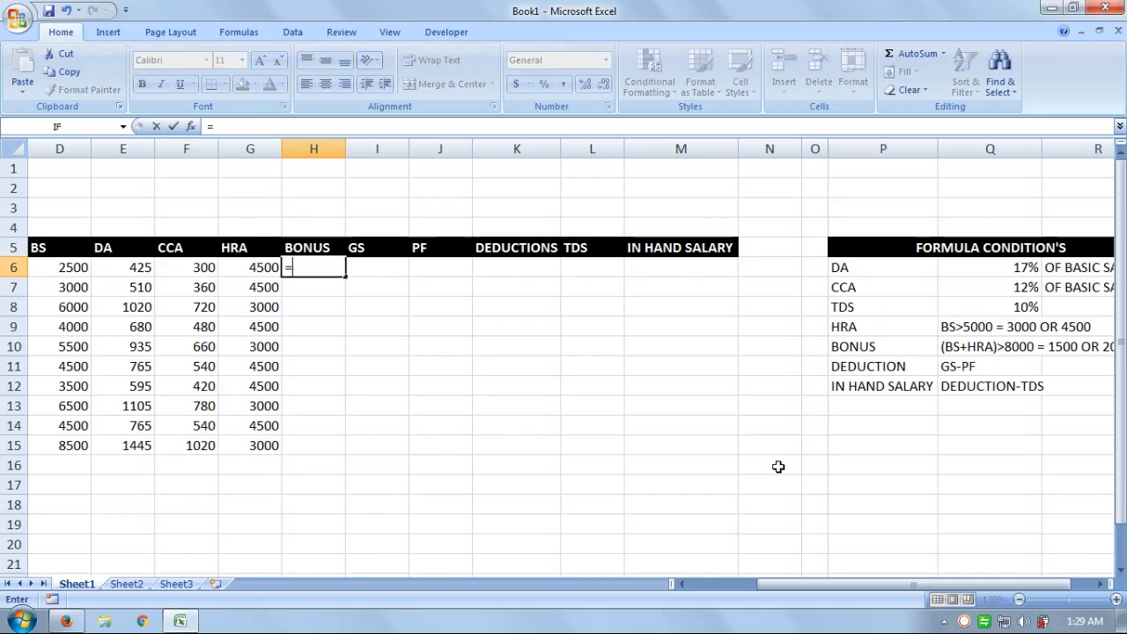
text(IF)
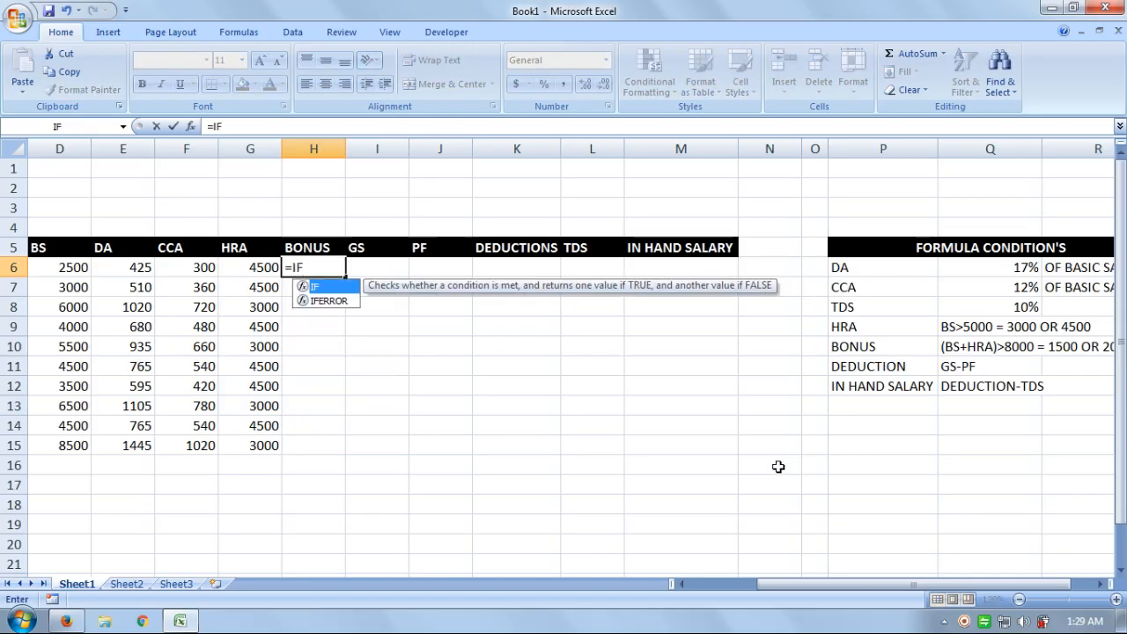
text(()
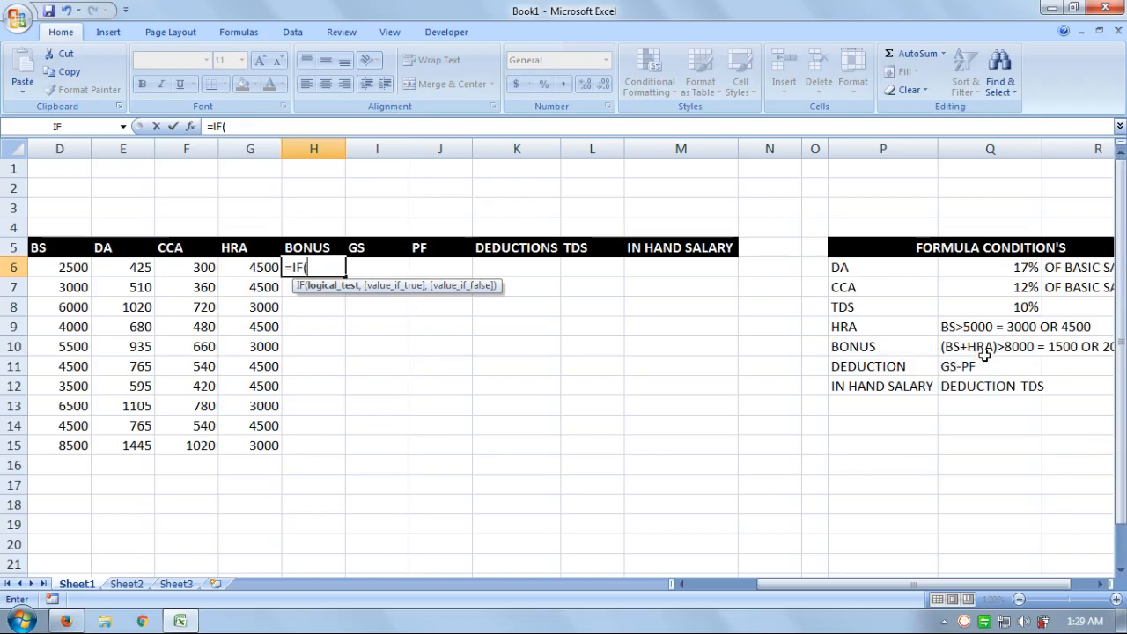
click(74, 269)
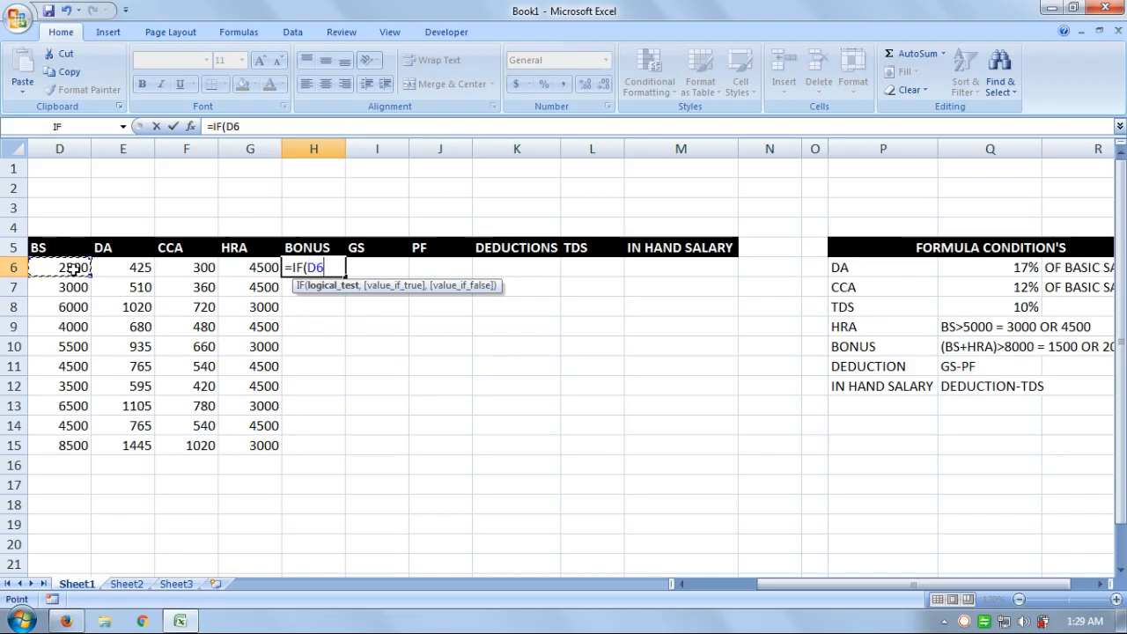
text(+)
click(235, 266)
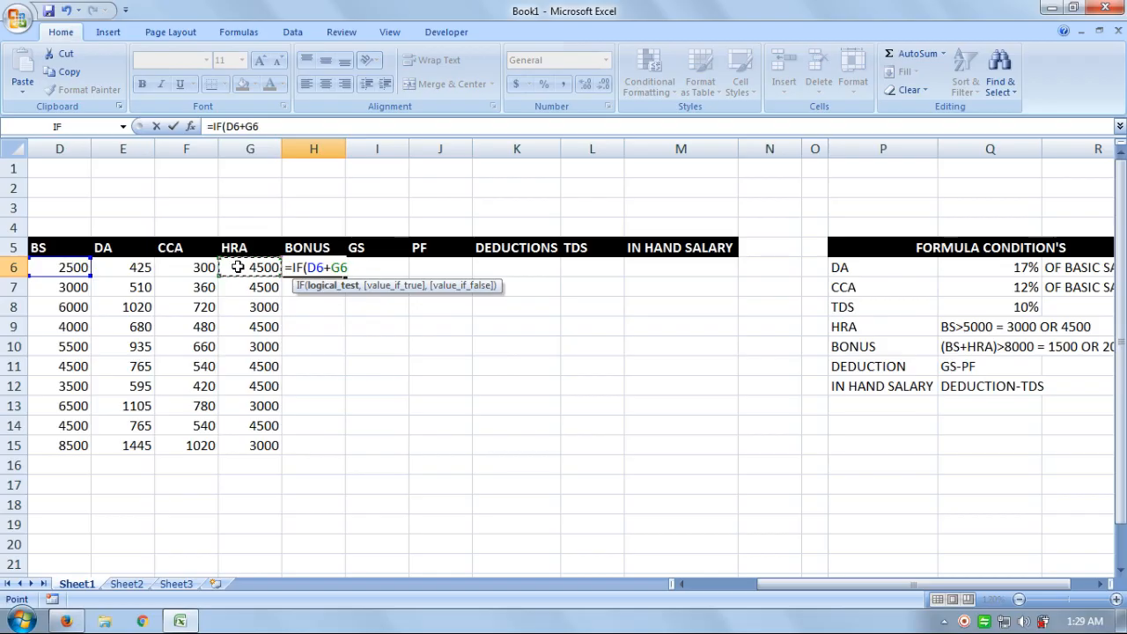
- Try to complete the bonus formula in H6 as =IF(D6+G6)>8000,1500,2000)
text())
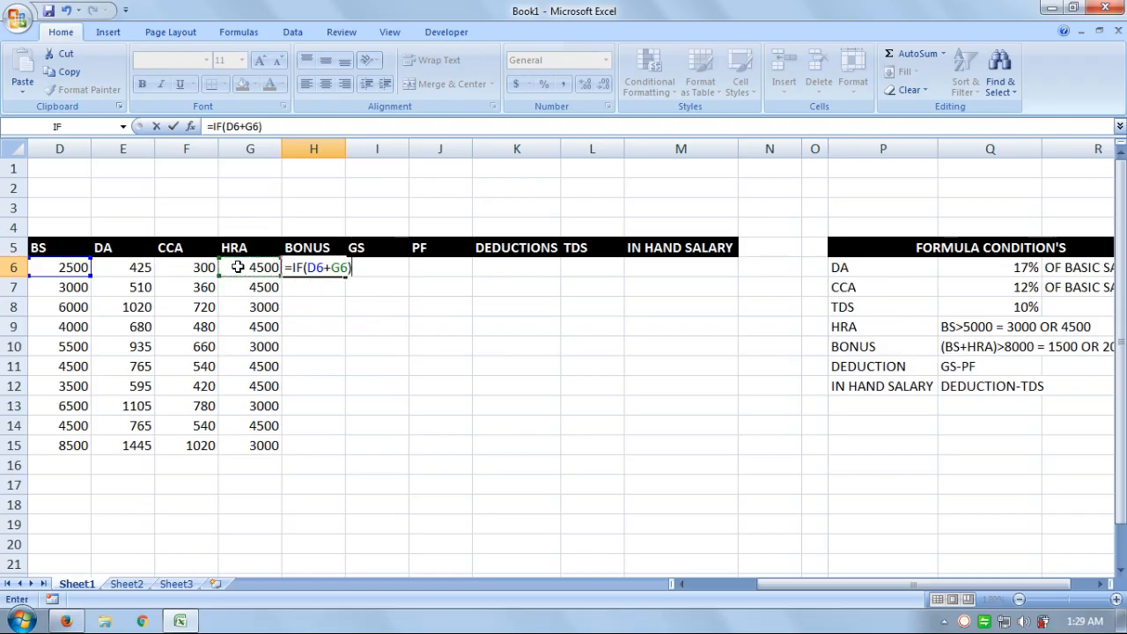
text(>8000)
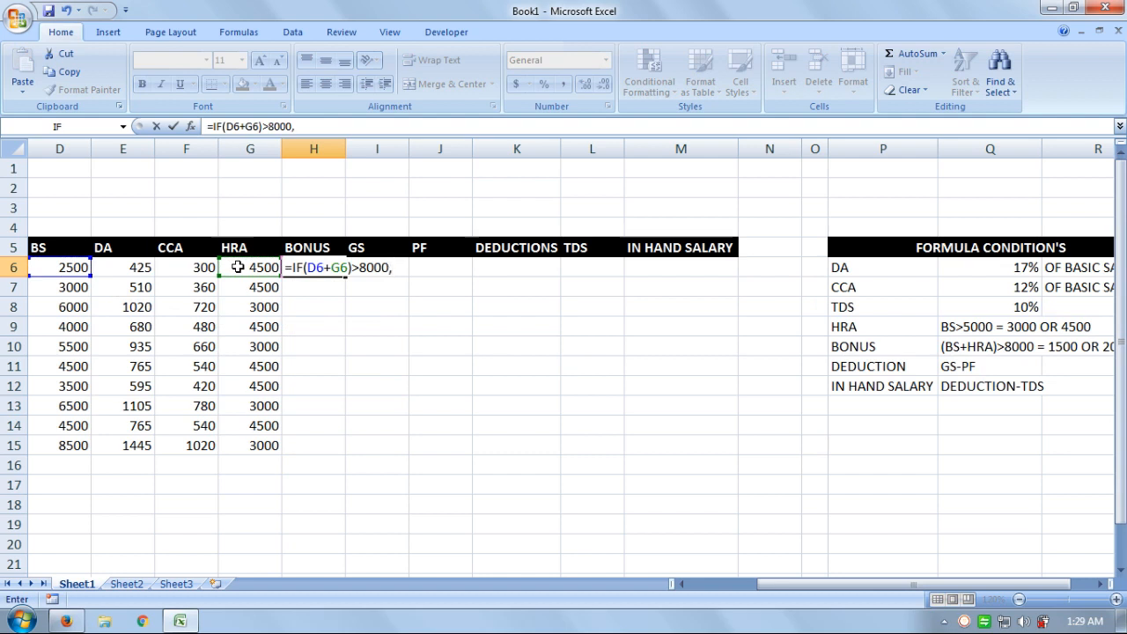
text(,1500,)
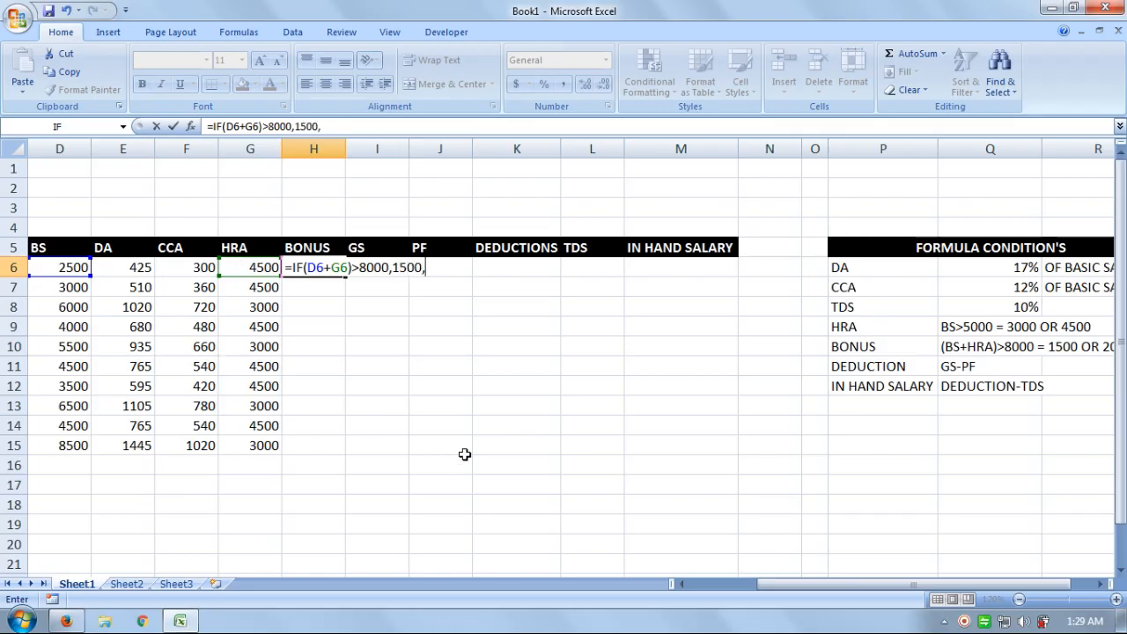
mouse_move(815, 584)
mouse_down()
mouse_move(841, 581)
mouse_move(815, 581)
mouse_up()
text(,2)
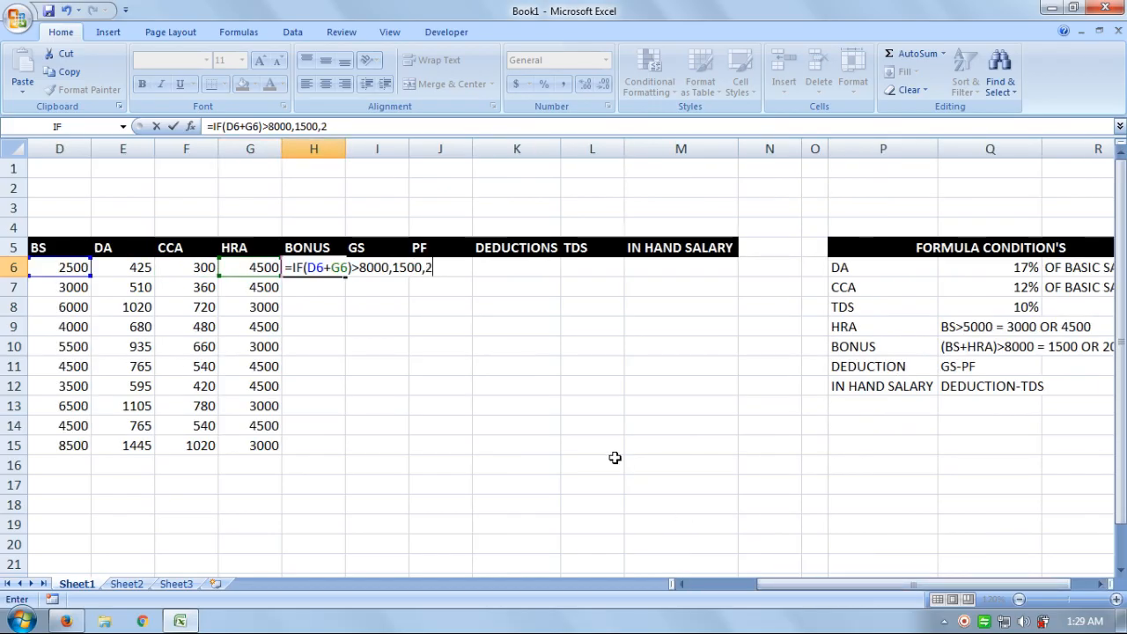
text(000))
key(Return)
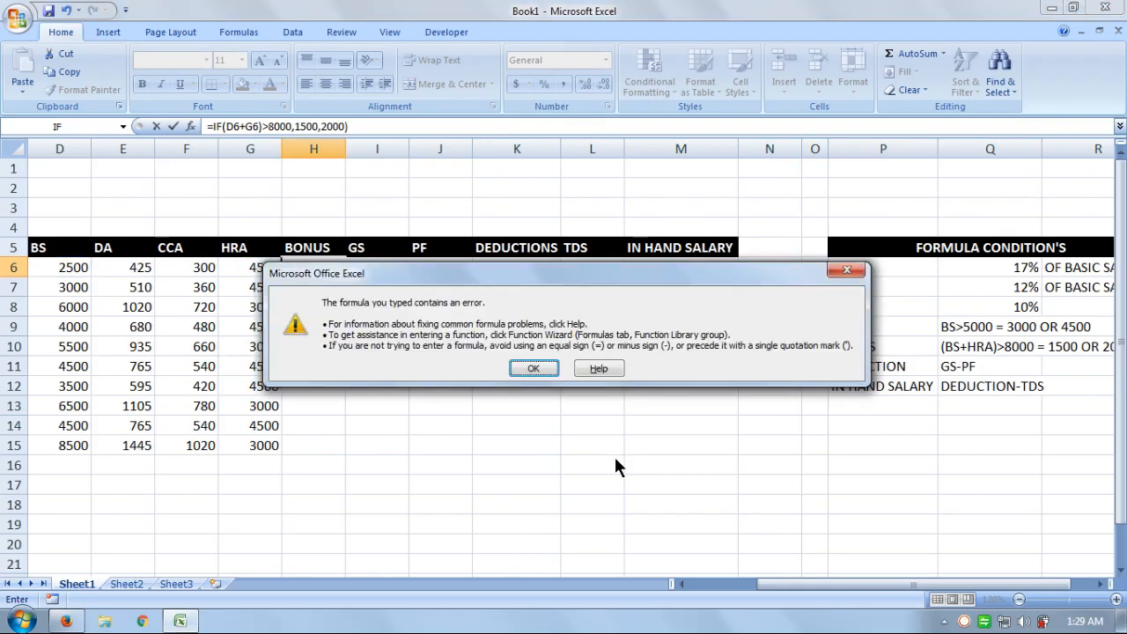
key(Return)
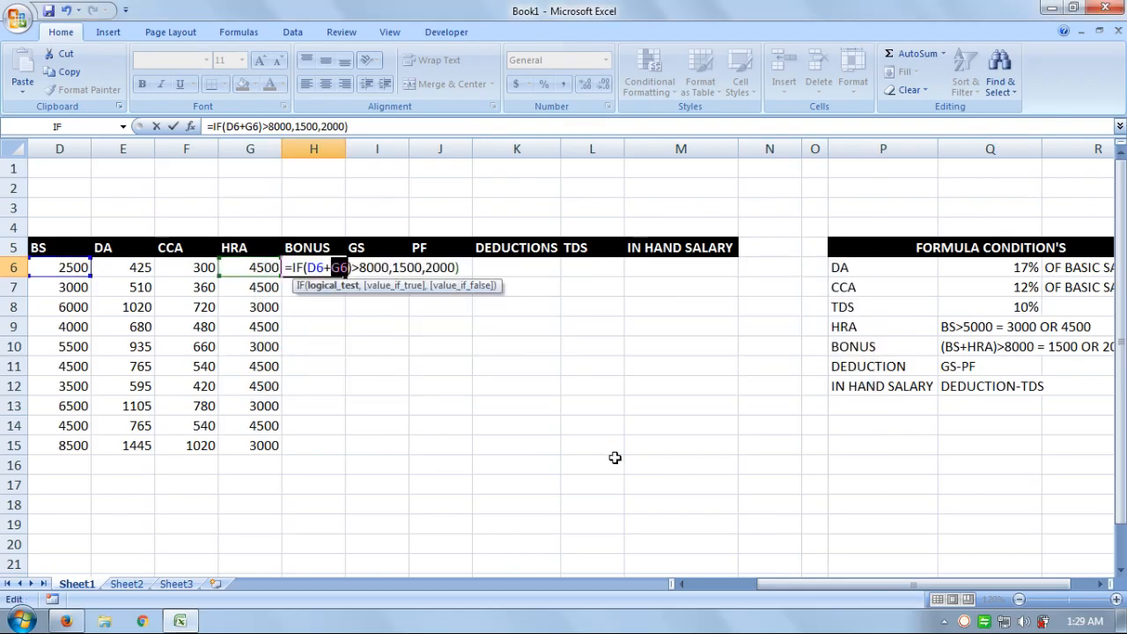
- Try to repair the H6 bonus formula by adding a second closing parenthesis at its end
key(Right)
key(Right)
key(Right)
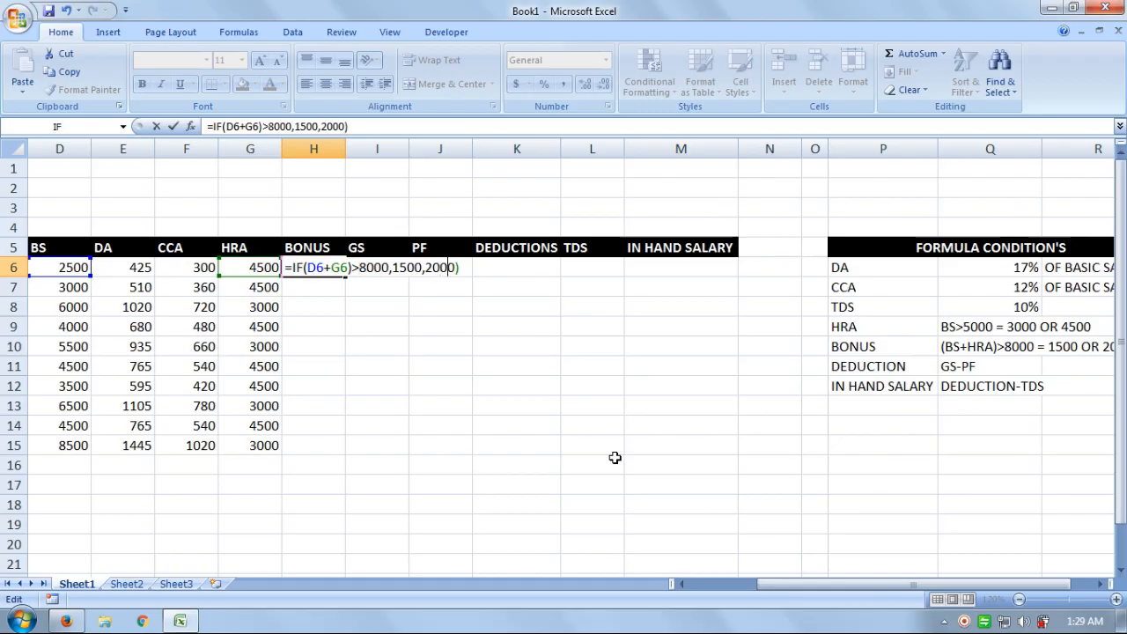
text())
key(Return)
key(Return)
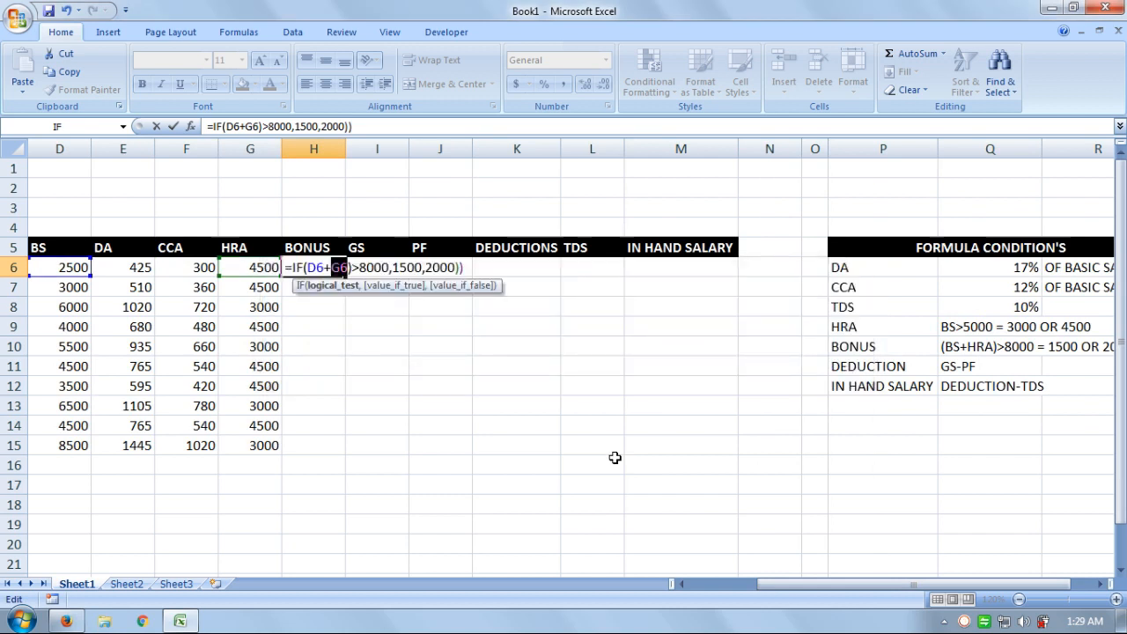
- Correct the parentheses in the H6 bonus formula so it reads =IF(D6+G6>8000,1500,2000) and commit it
key(Right)
key(Right)
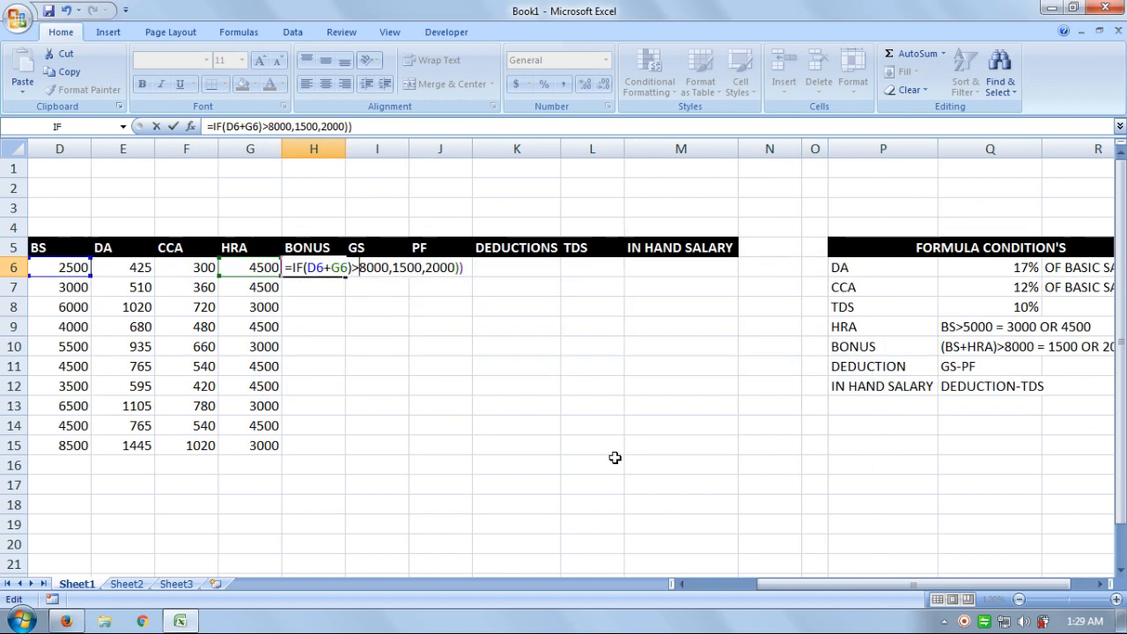
key(Right)
key(Right)
key(Right)
key(Right)
key(Right)
key(Right)
key(BackSpace)
key(Up)
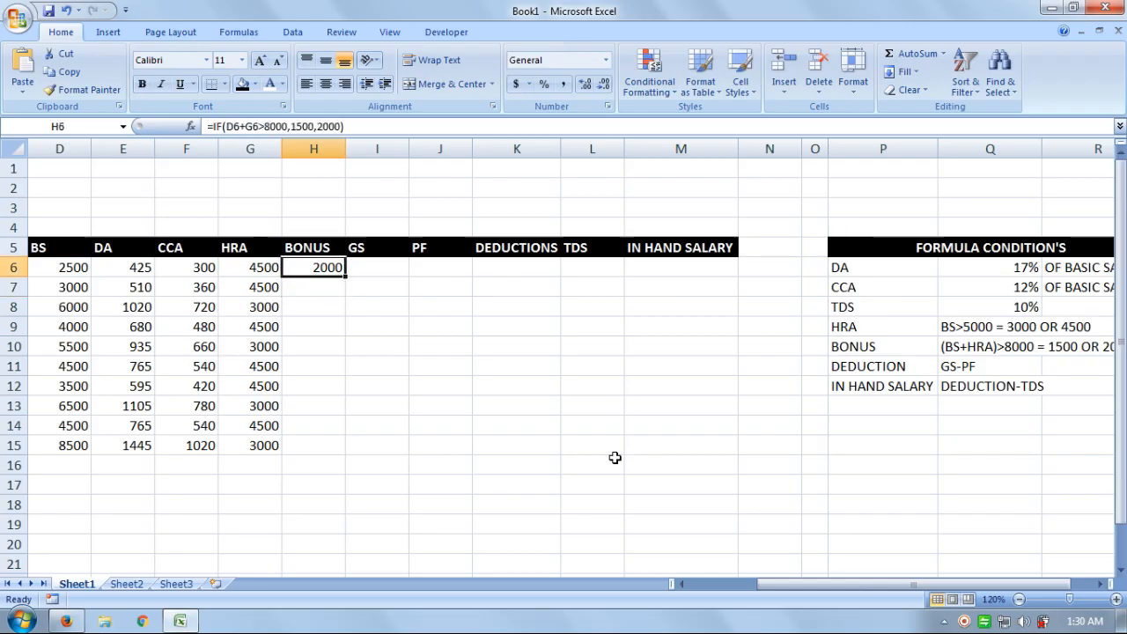
- Enter =IF(D7+G7>8000,1500,2000) in H7 to calculate the second row's bonus
click(325, 291)
text(=)
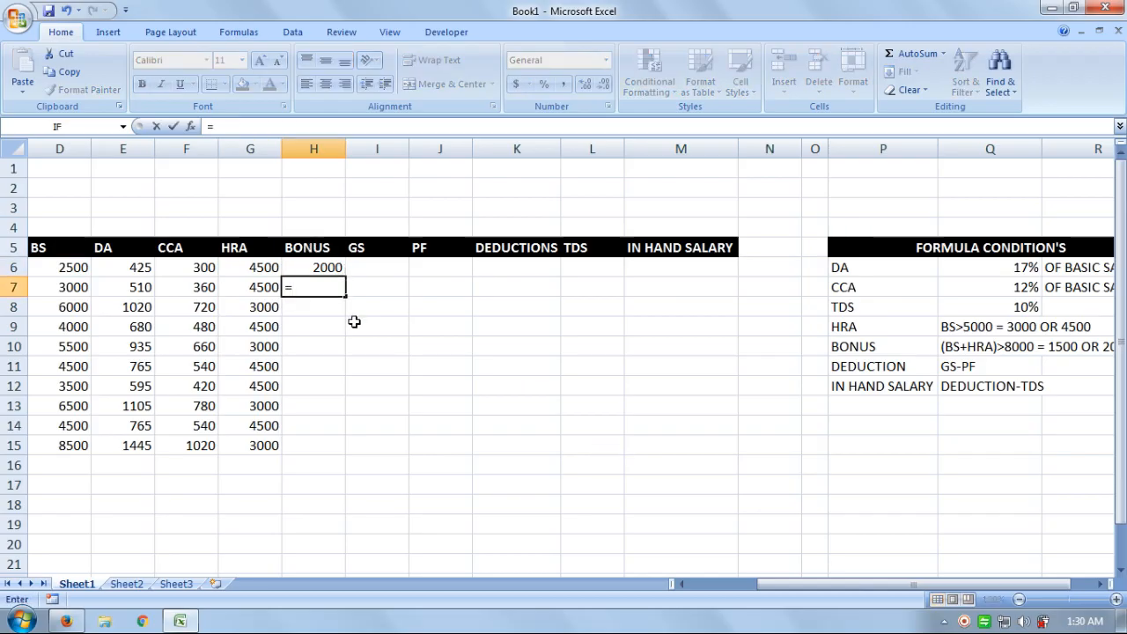
text(IF()
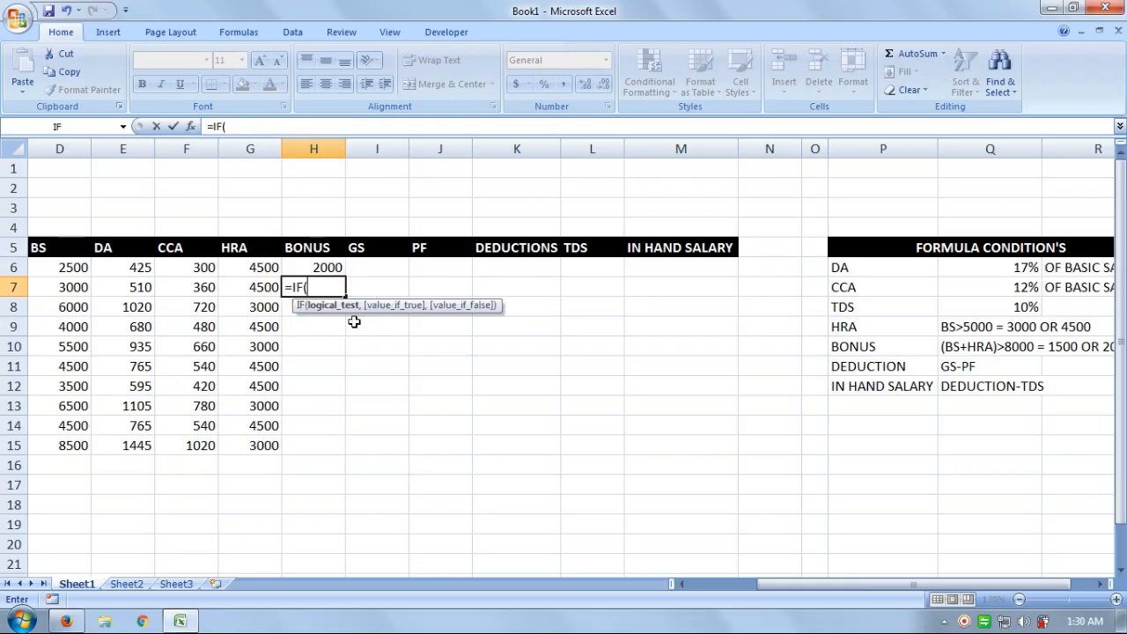
click(77, 287)
text(+)
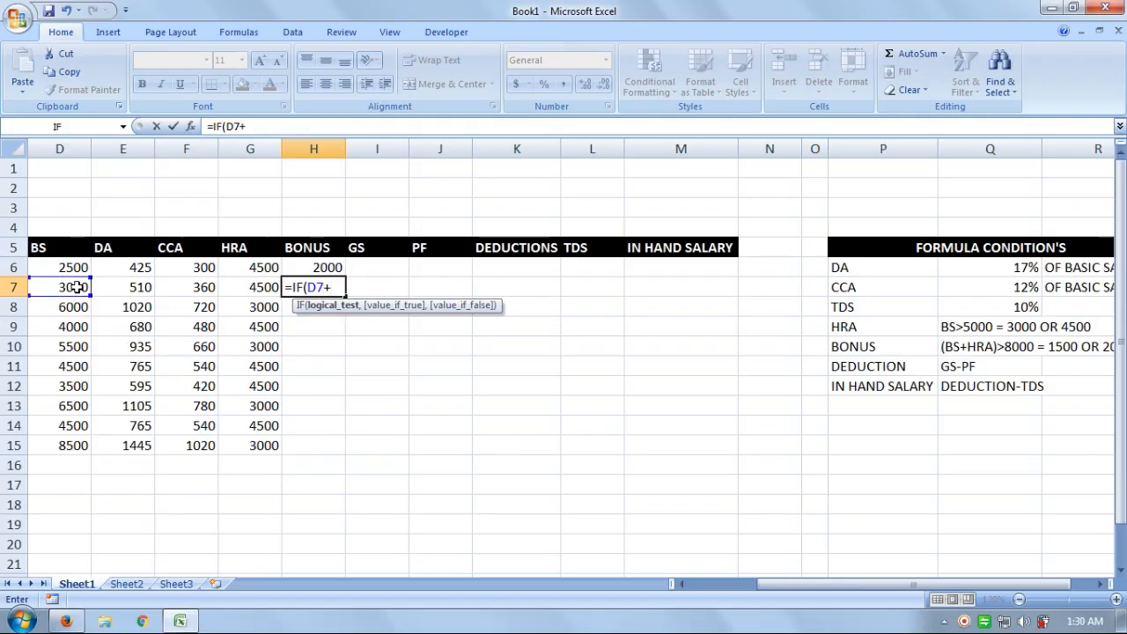
click(268, 287)
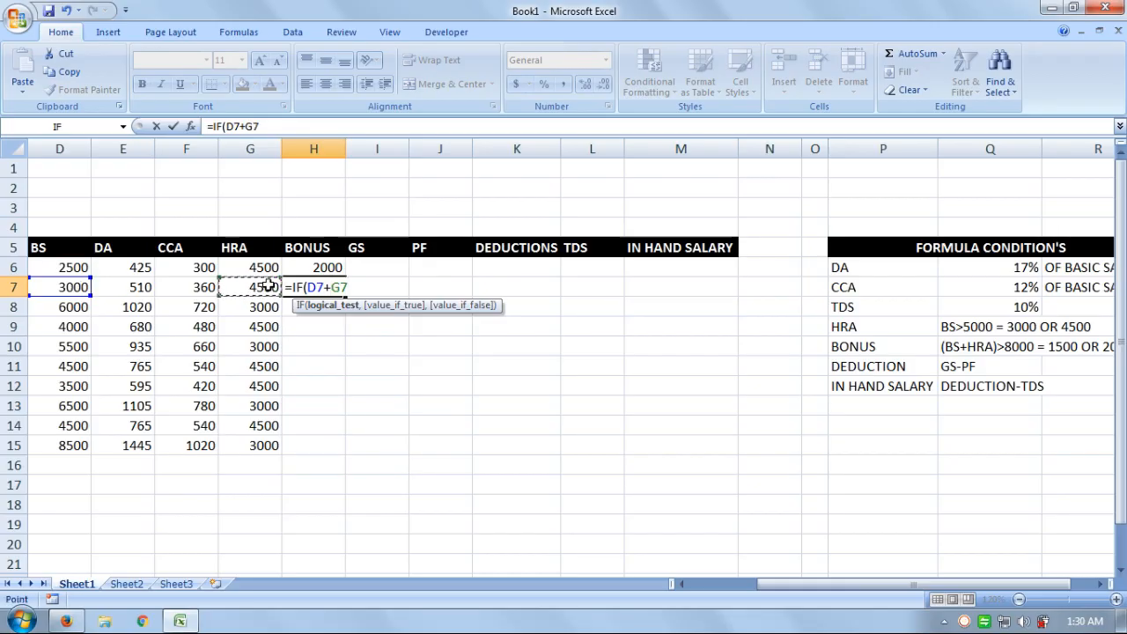
text(>8000)
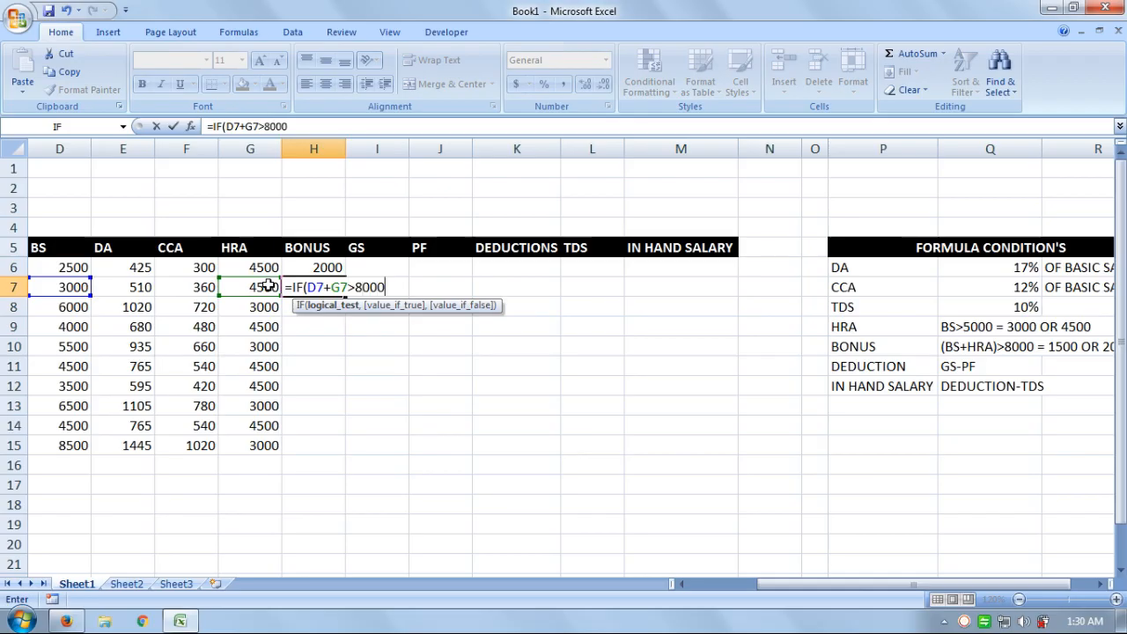
text(,)
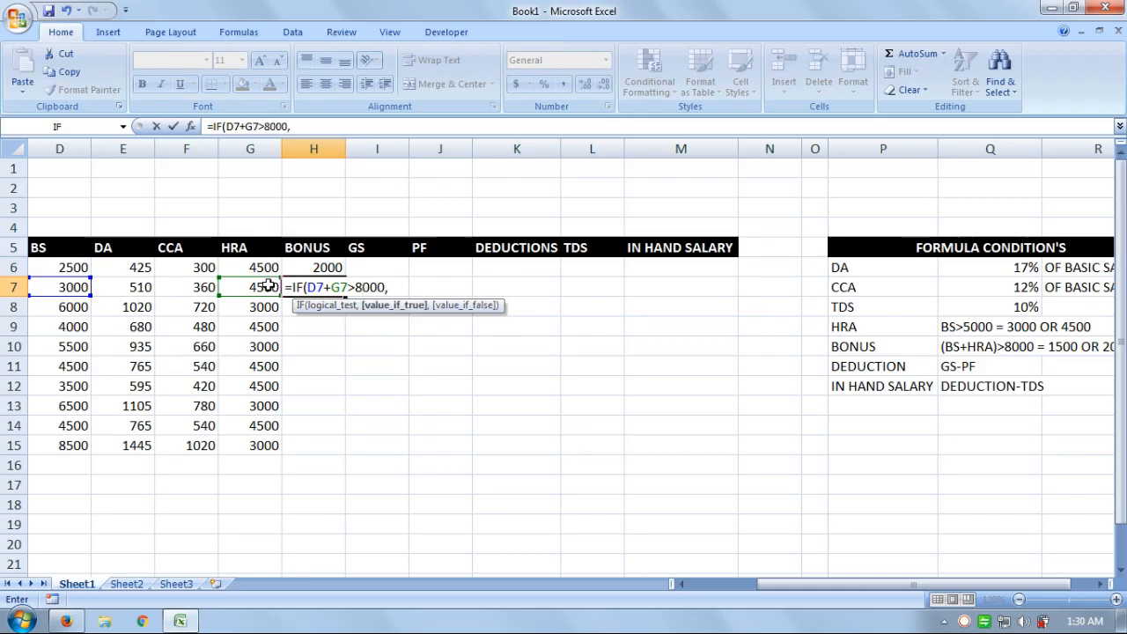
text(1500)
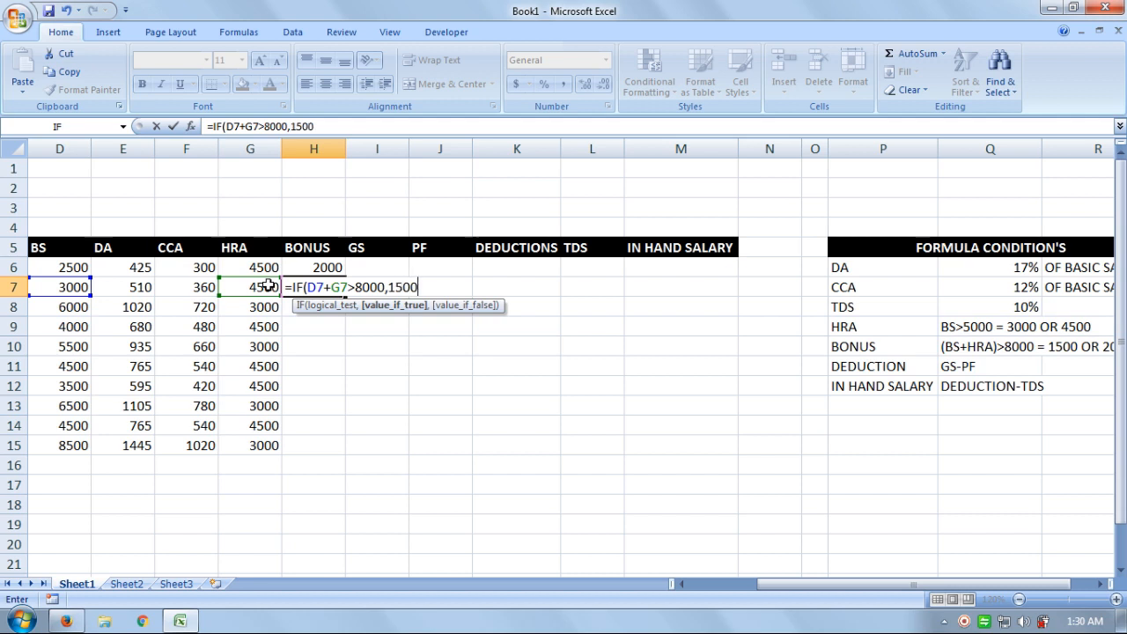
text(,2000)
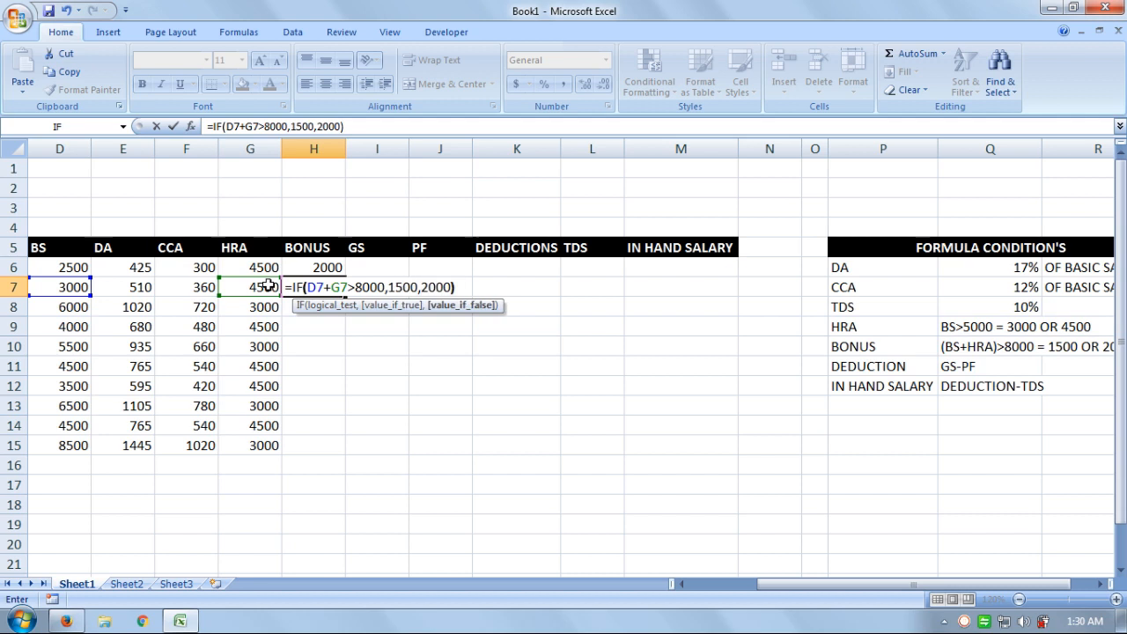
text())
key(Return)
key(Up)
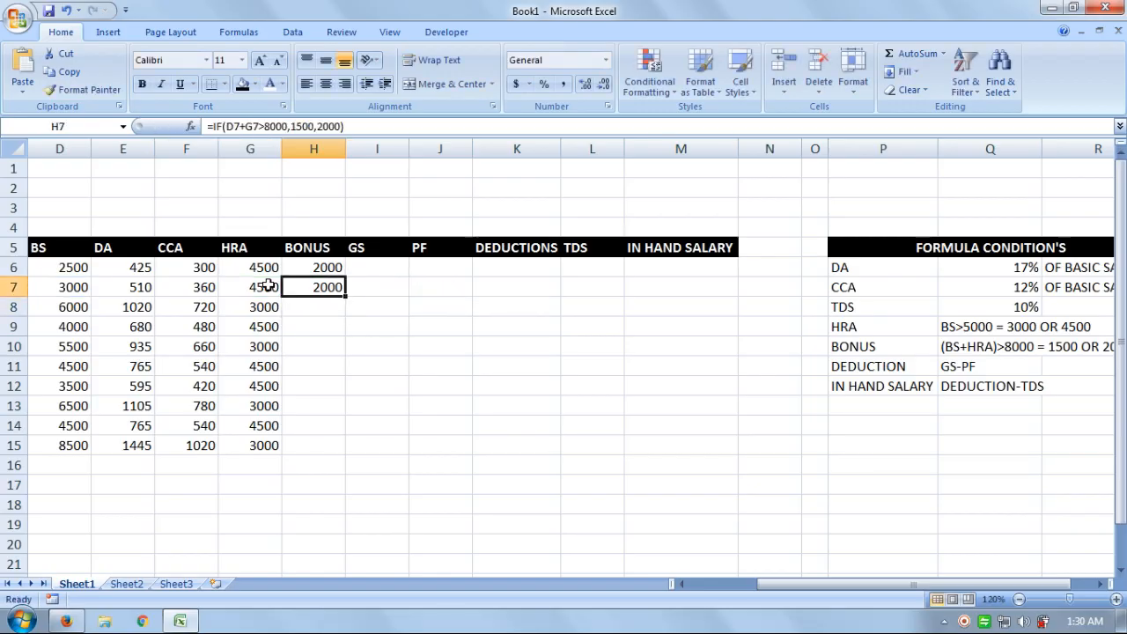
key(Left)
key(Left)
key(Left)
key(Left)
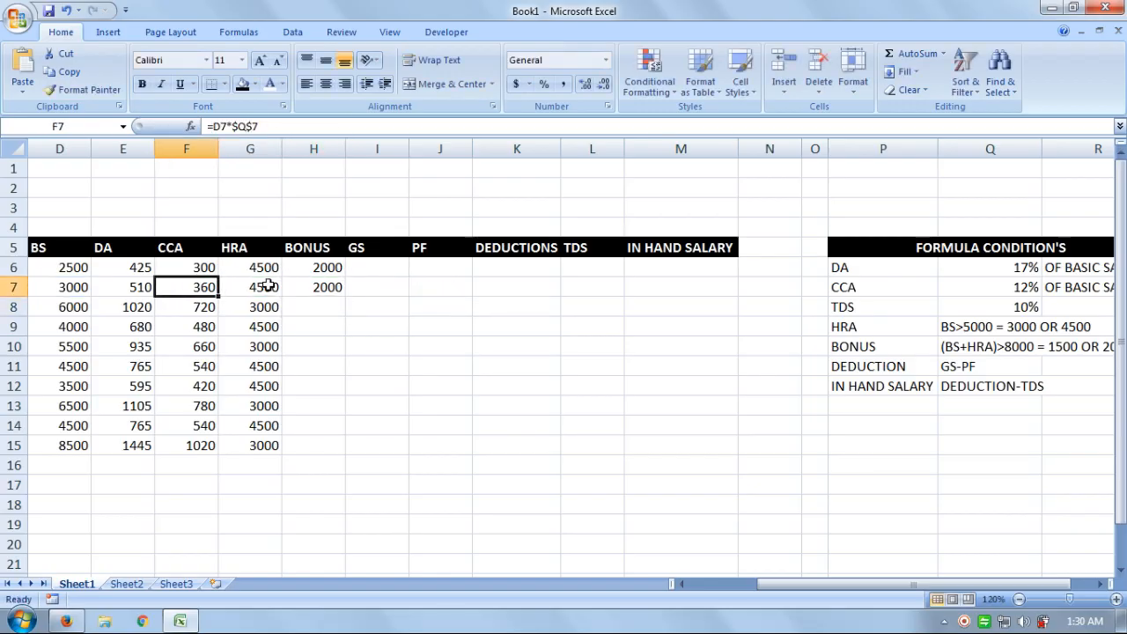
key(Right)
key(Right)
key(Right)
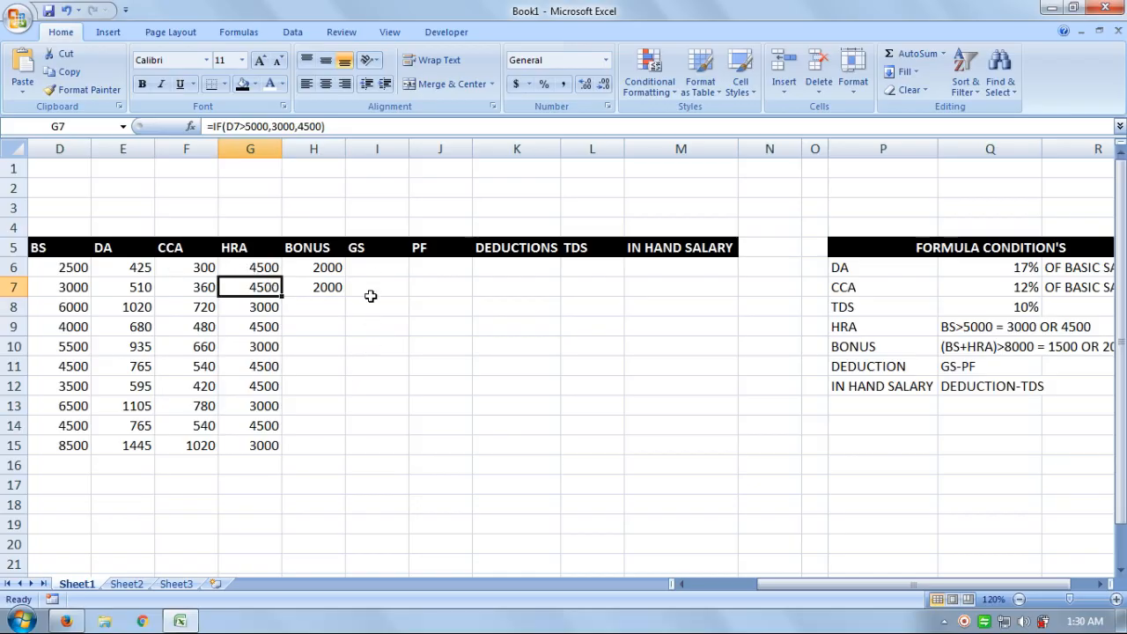
- Check row 6's basic salary plus HRA with a temporary =D6+G6 formula in I15, and clear the cell
click(406, 445)
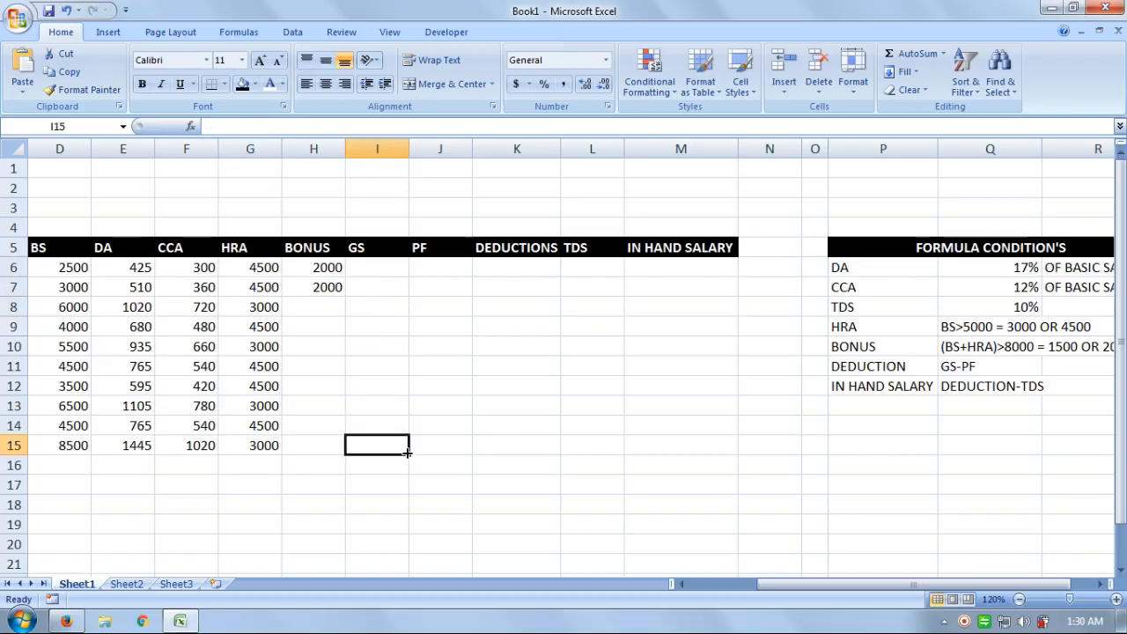
text(=)
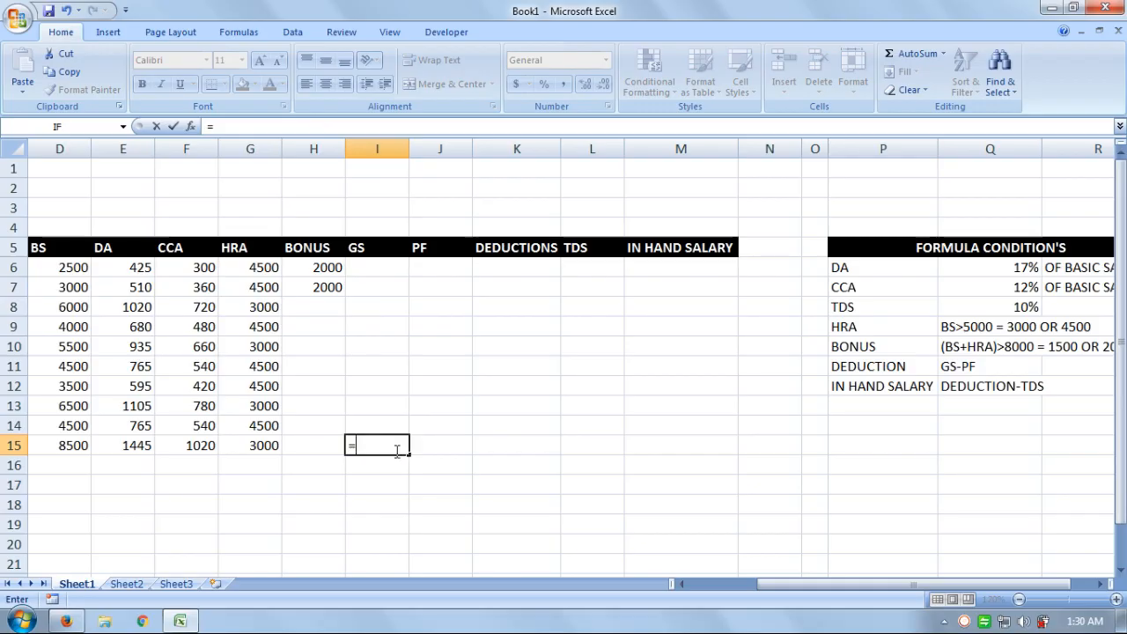
click(65, 267)
text(+)
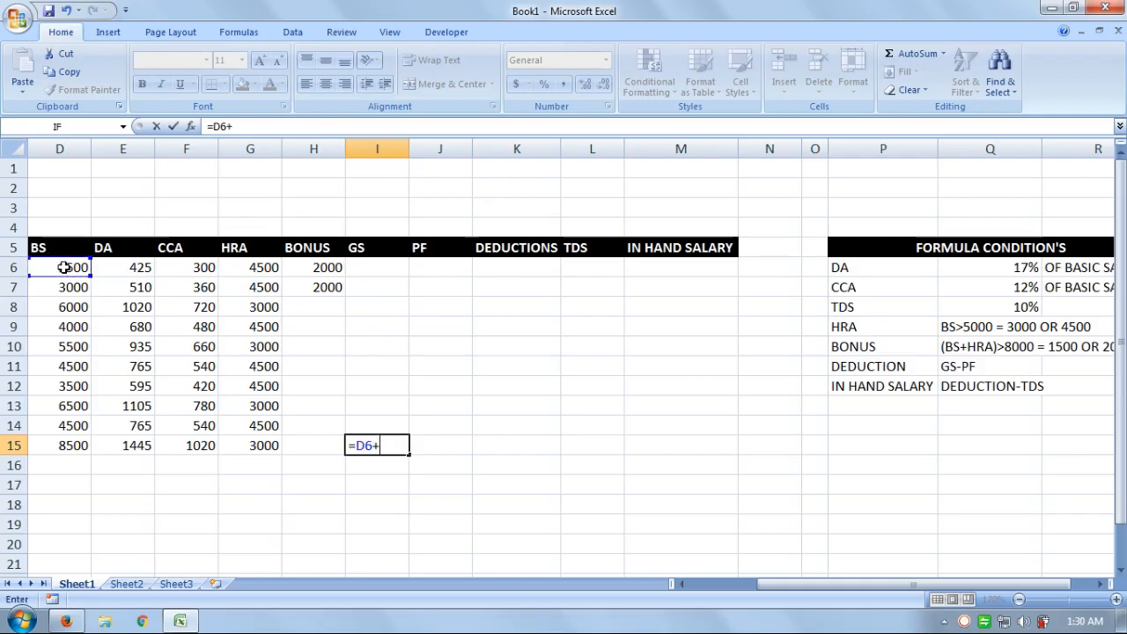
click(240, 268)
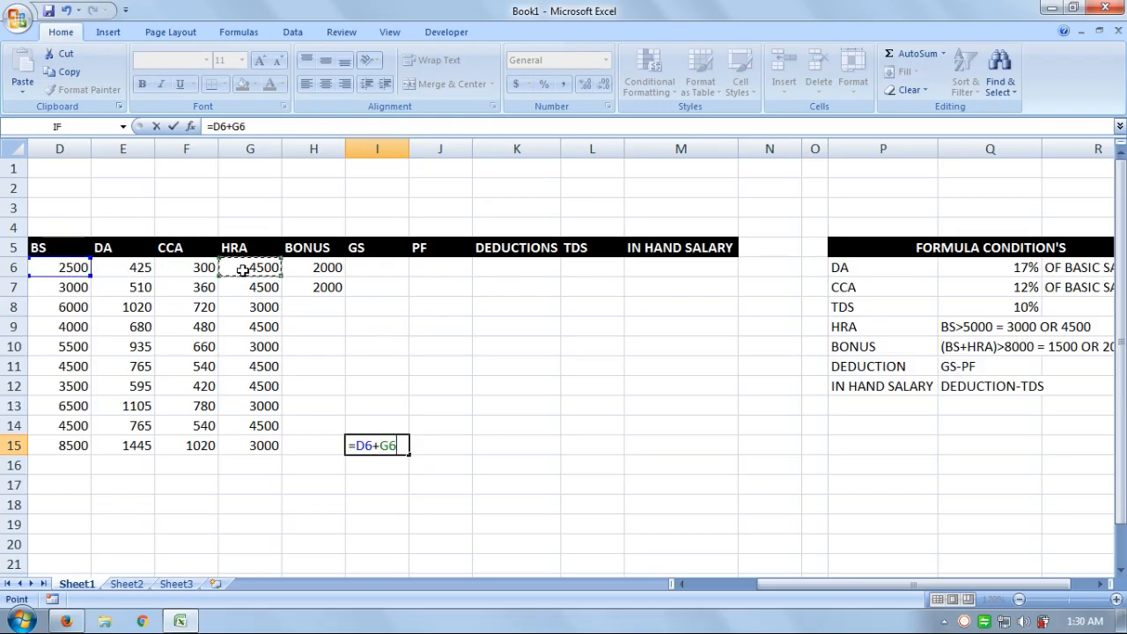
key(Return)
key(Up)
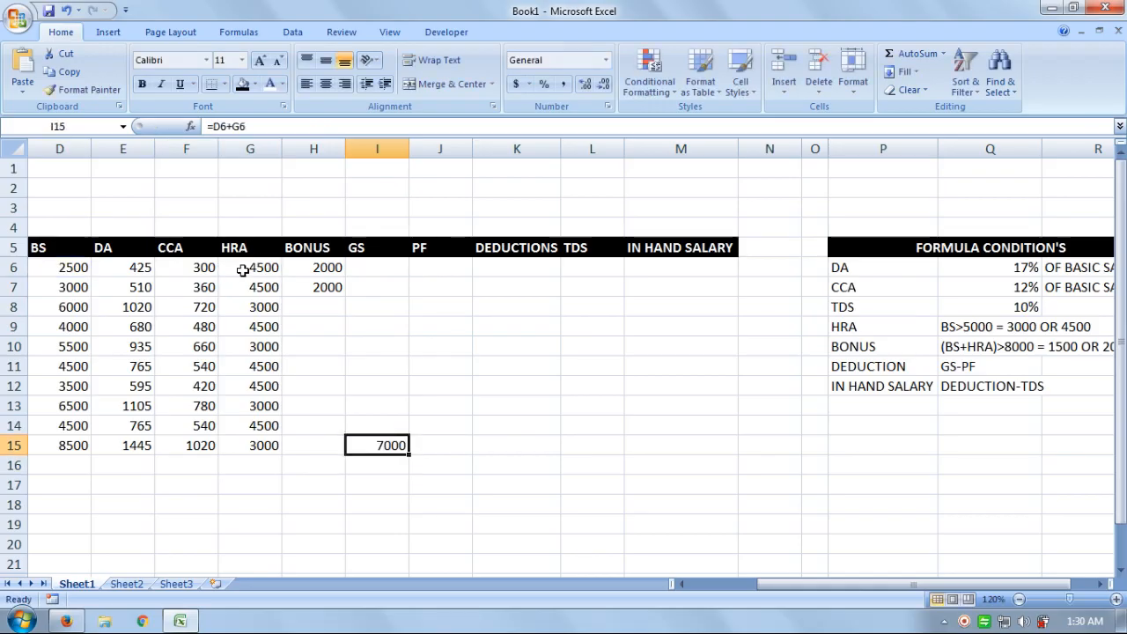
key(Delete)
- Fill the bonus formulas from H6:H7 down to H15 and select H8 to review its formula
drag(320, 264, 352, 455)
click(324, 308)
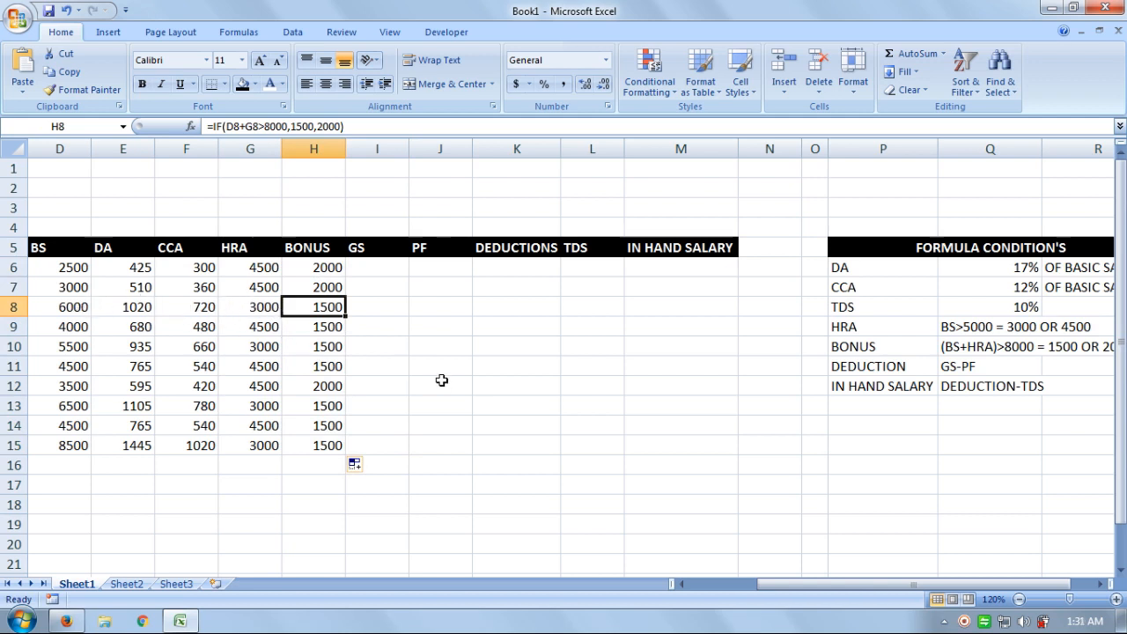
- Check row 8's basic salary plus HRA with a temporary =D8+G8 formula in J14, and clear the cell
click(461, 432)
text(=)
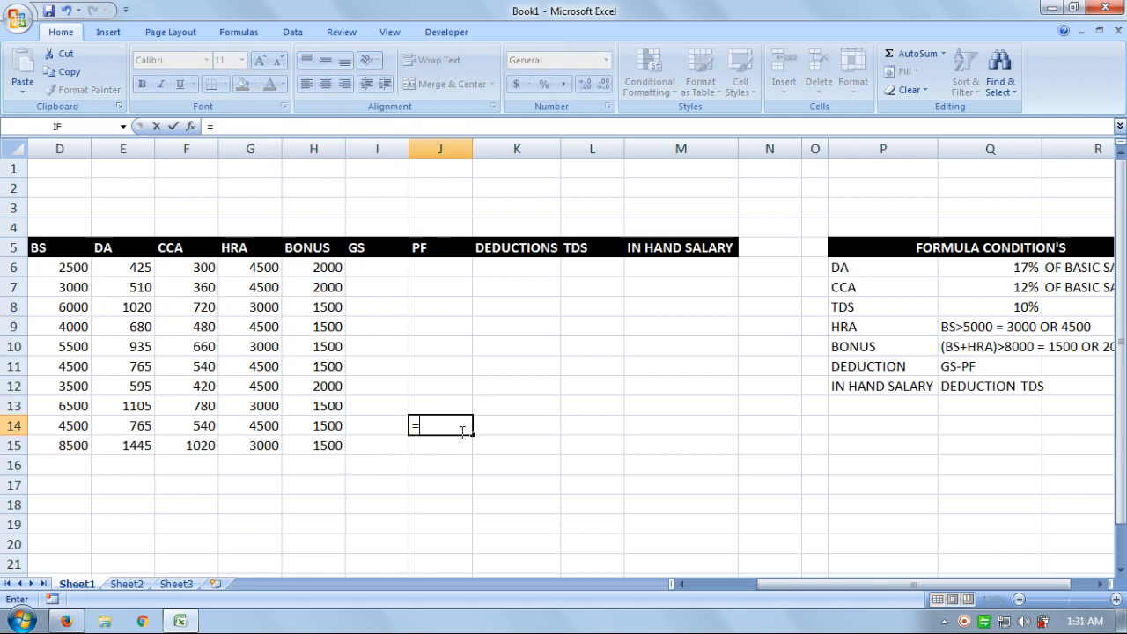
click(81, 306)
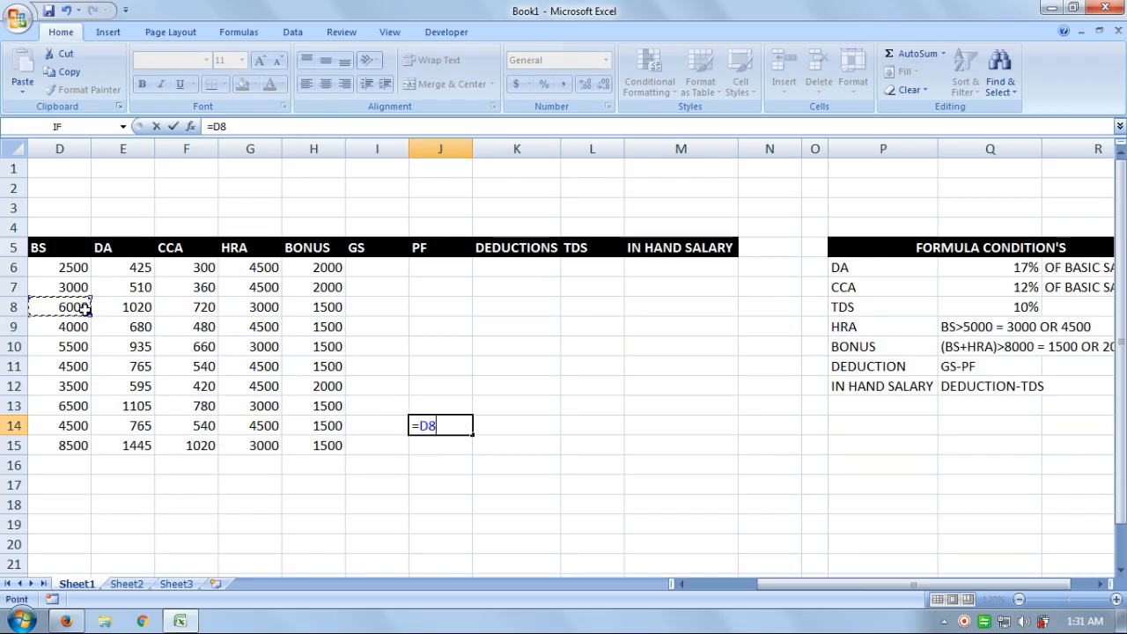
text(+)
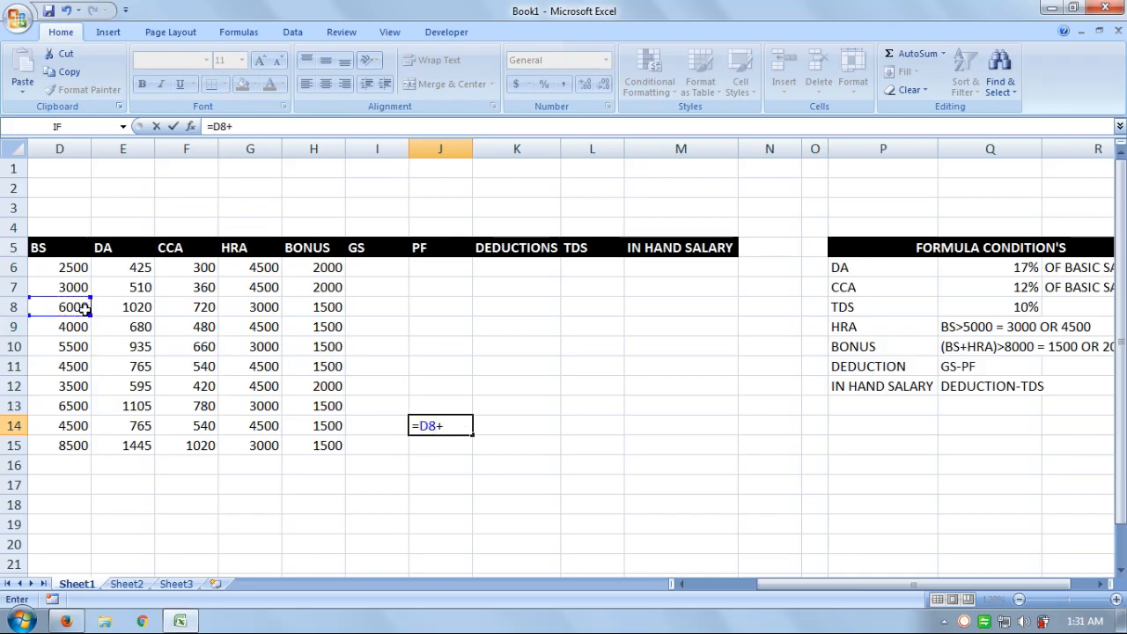
click(266, 309)
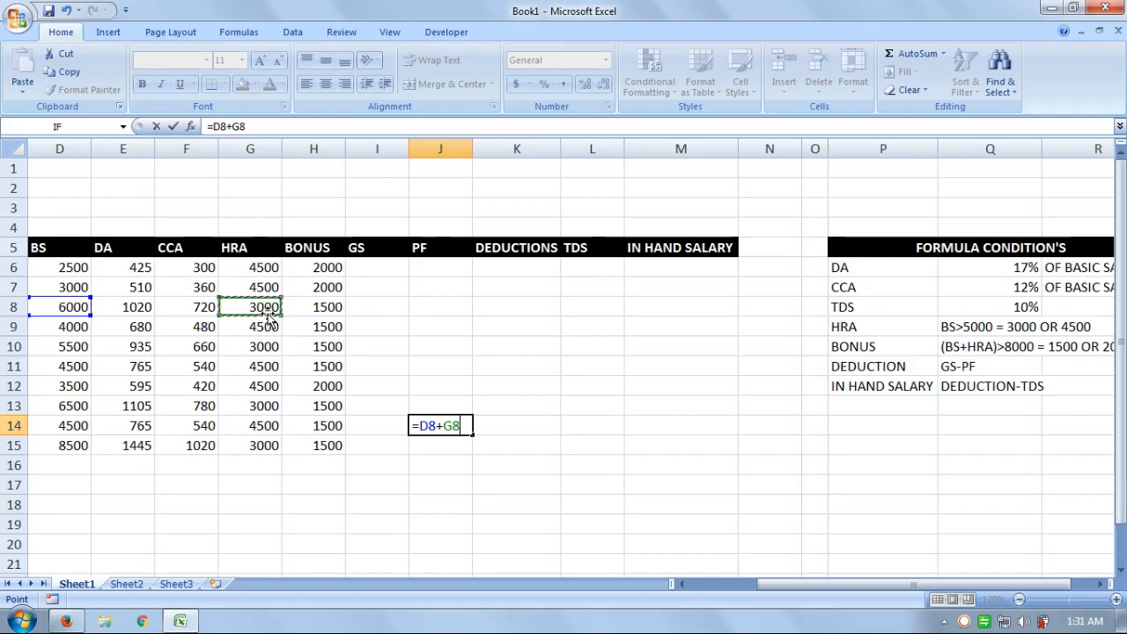
key(Return)
key(Up)
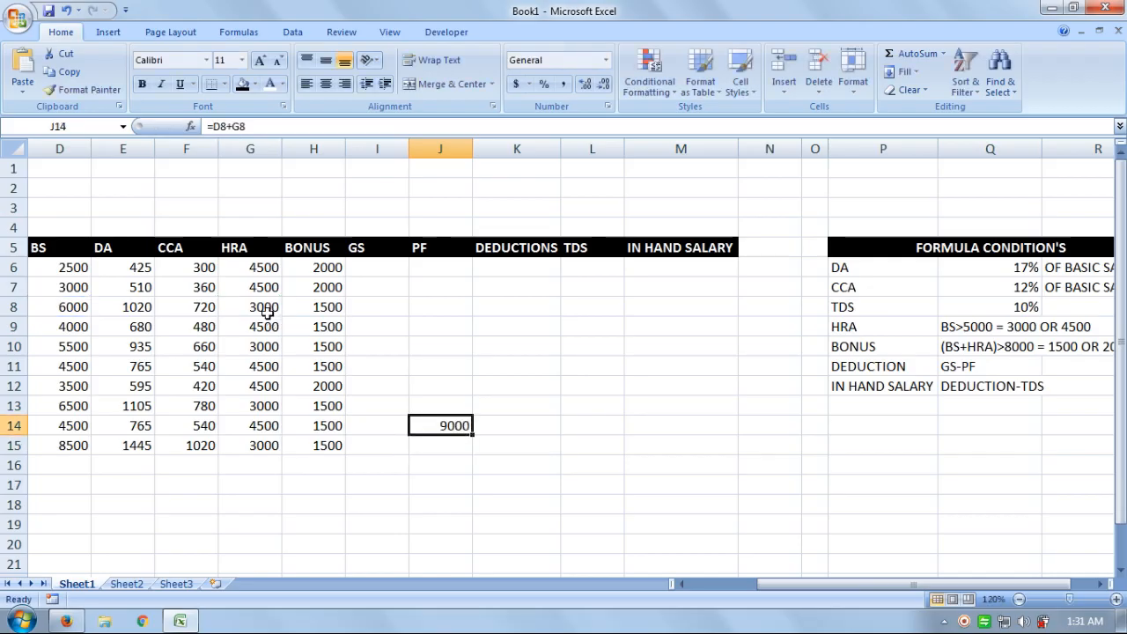
key(Delete)
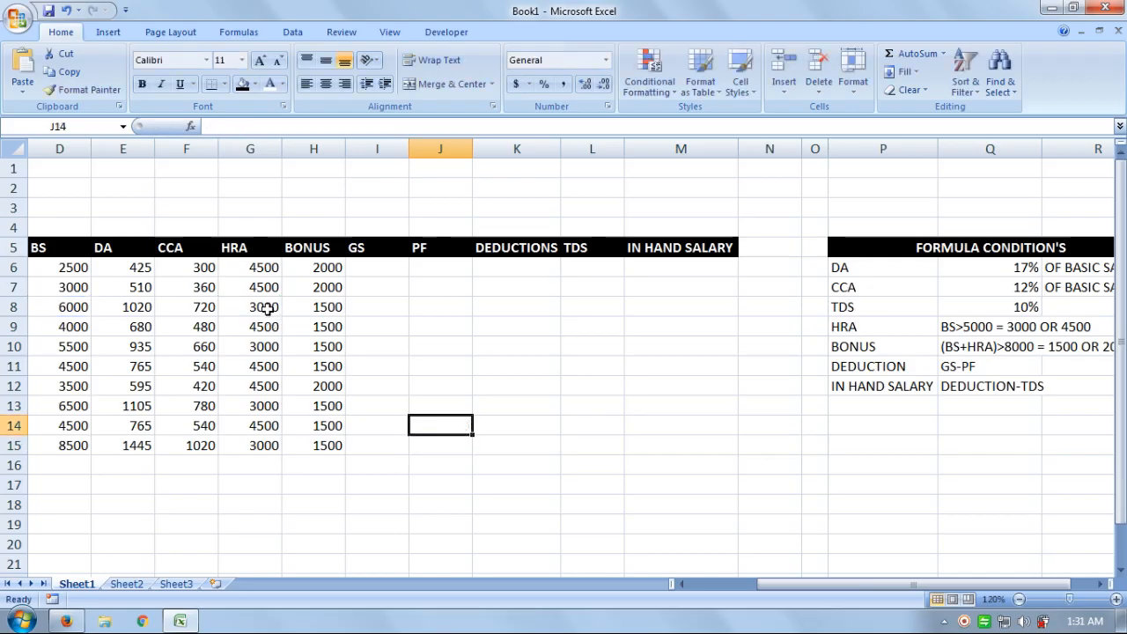
- Calculate the first gross salary in I6 with =SUM(D6:H6)
click(358, 265)
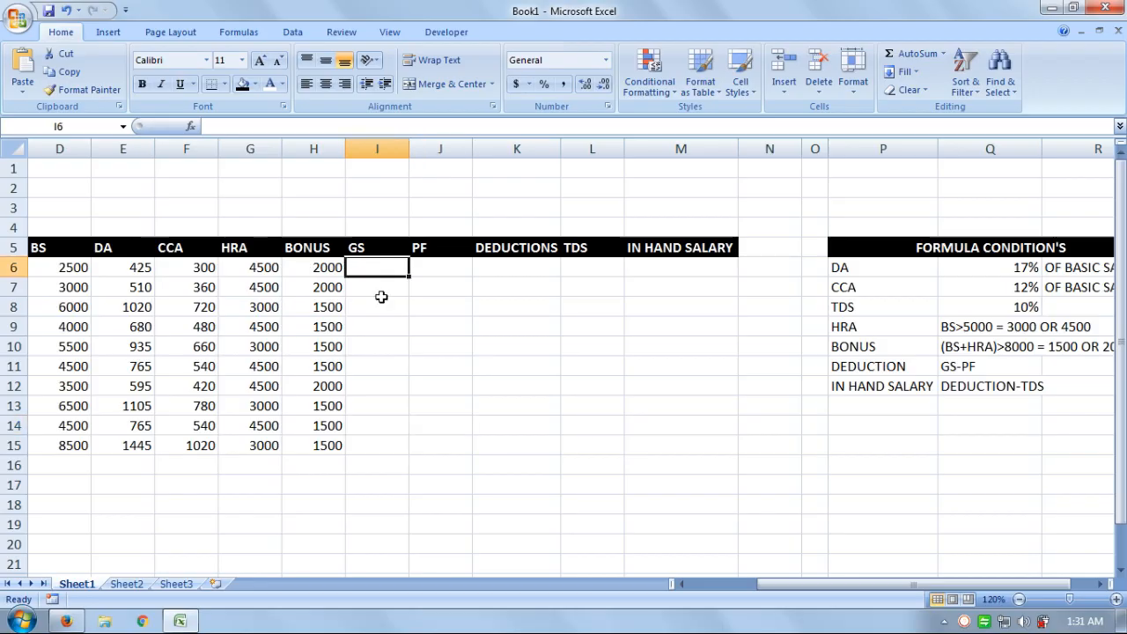
text(=SUM)
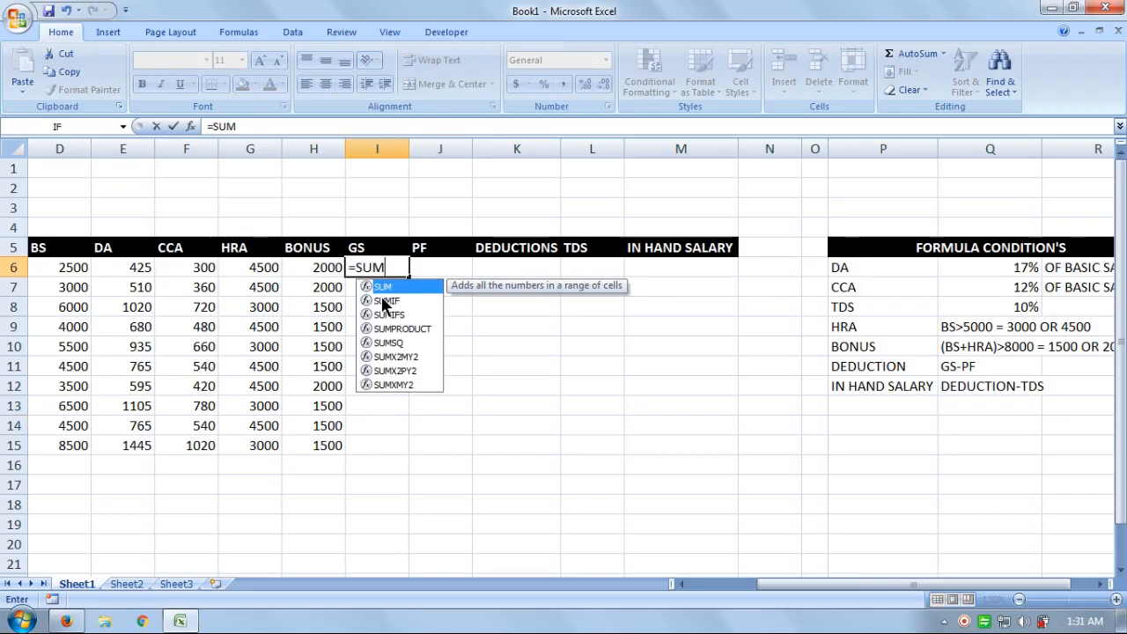
text(()
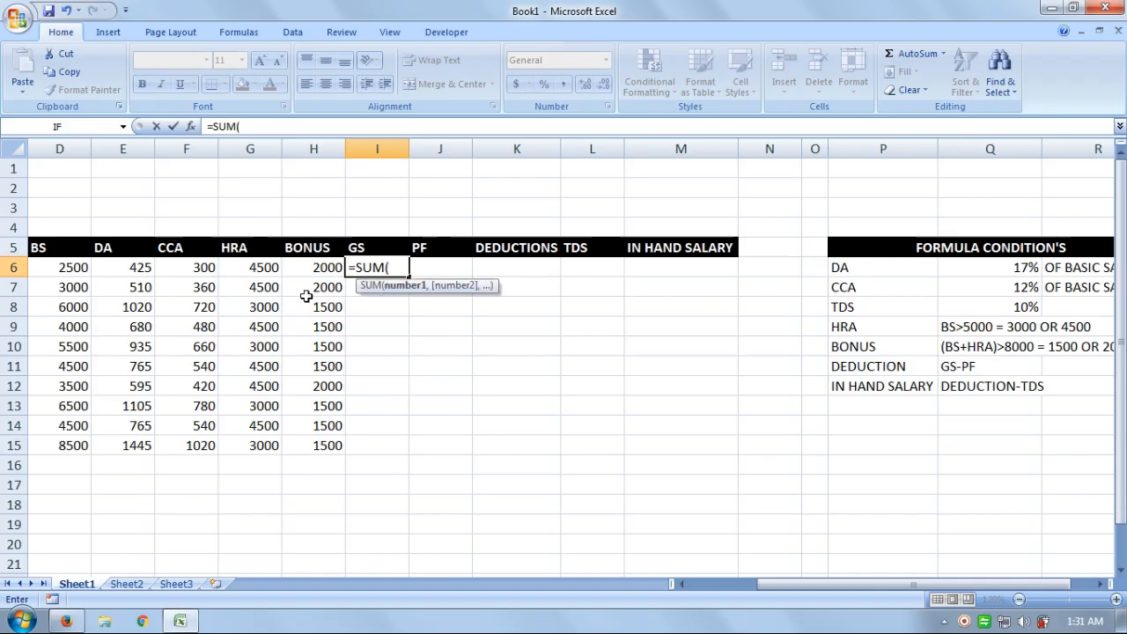
drag(35, 267, 300, 270)
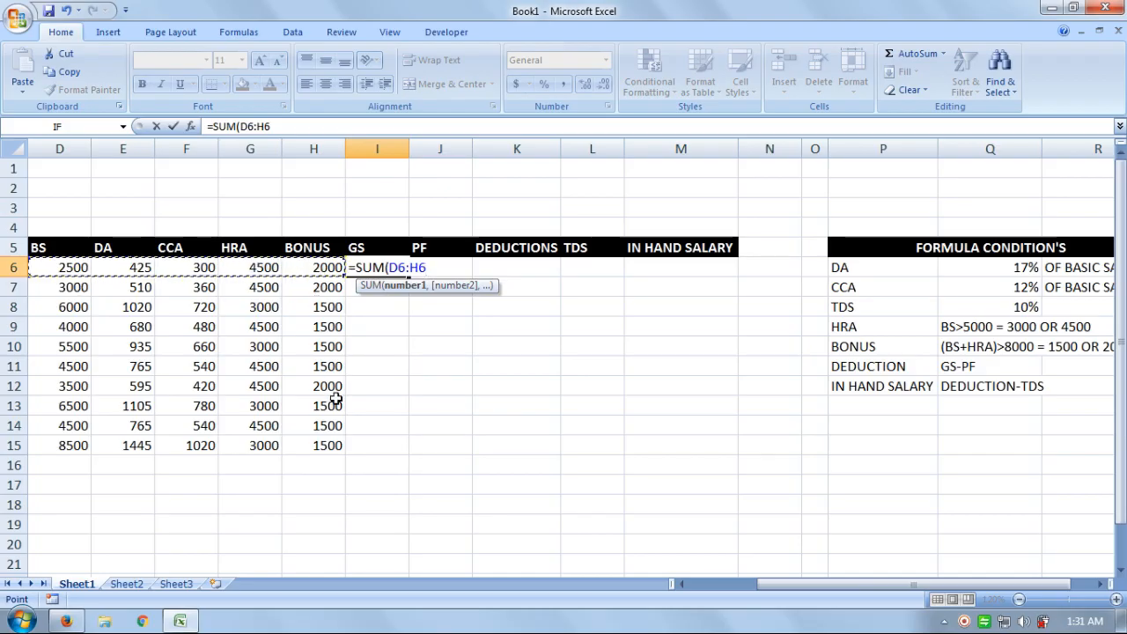
text())
key(Return)
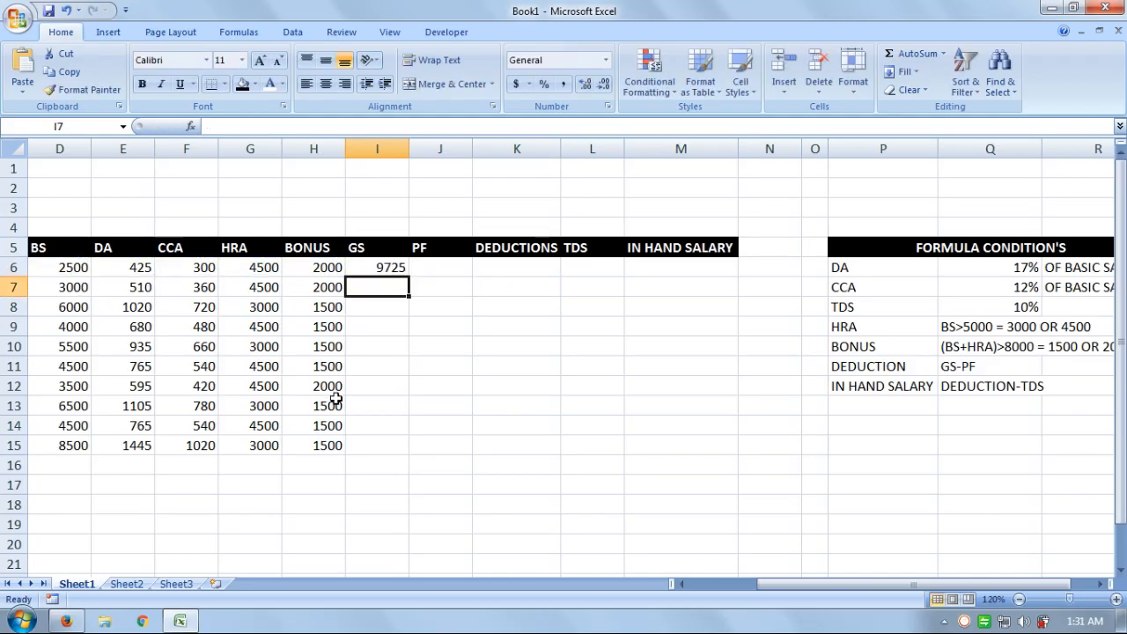
- Enter =SUM(D7:H7) in I7 and fill the gross salary formulas down to I15
text(=SUM)
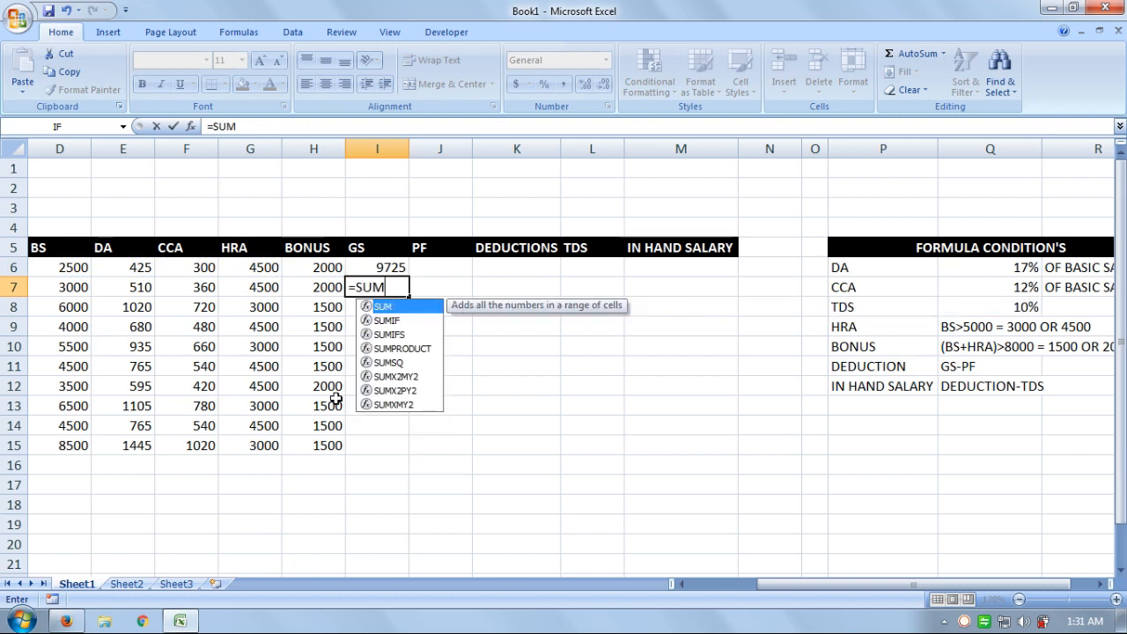
text(()
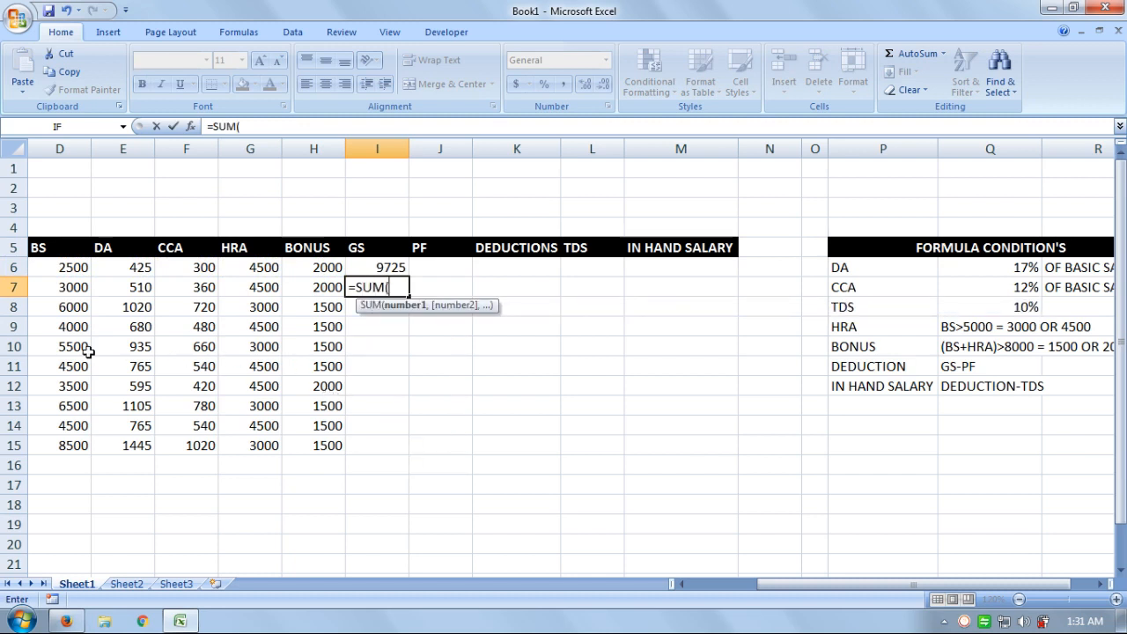
drag(48, 291, 302, 291)
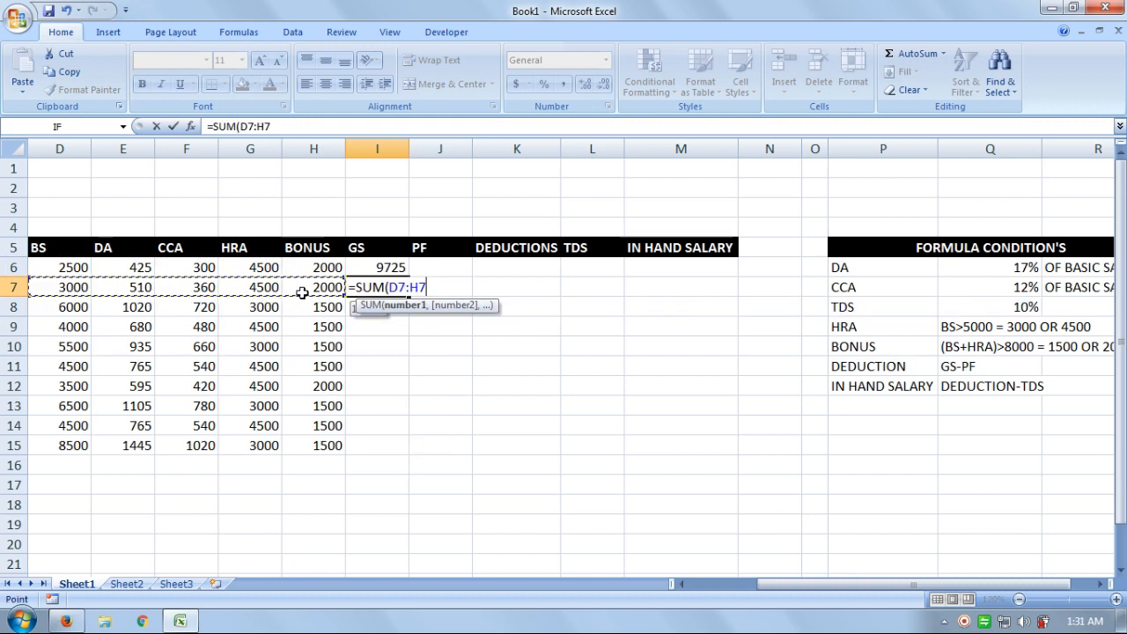
text())
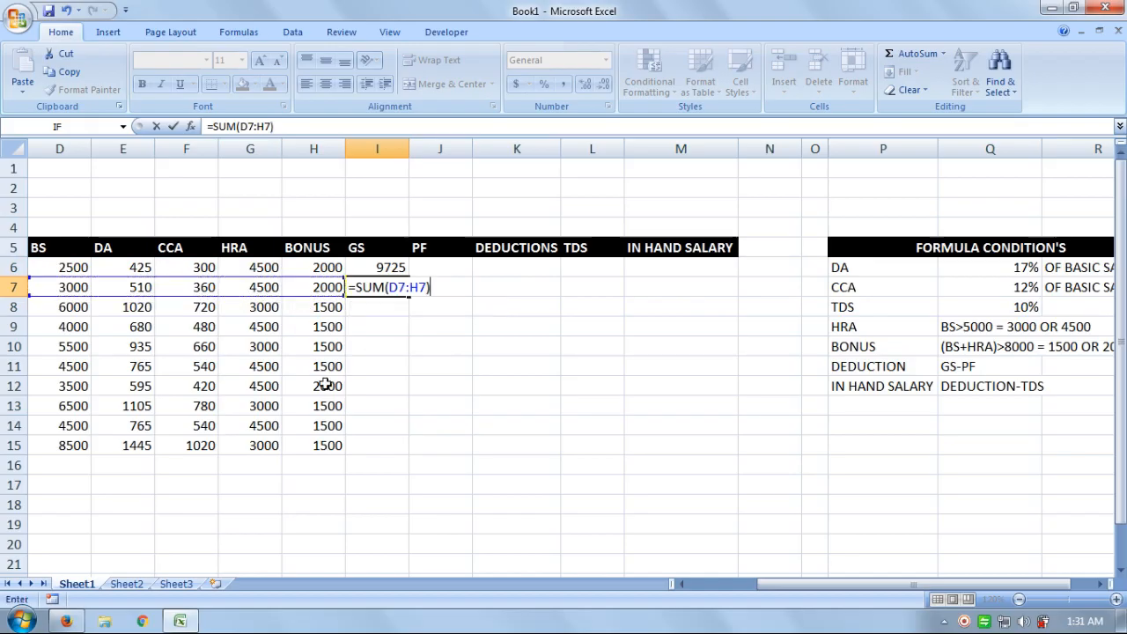
key(Return)
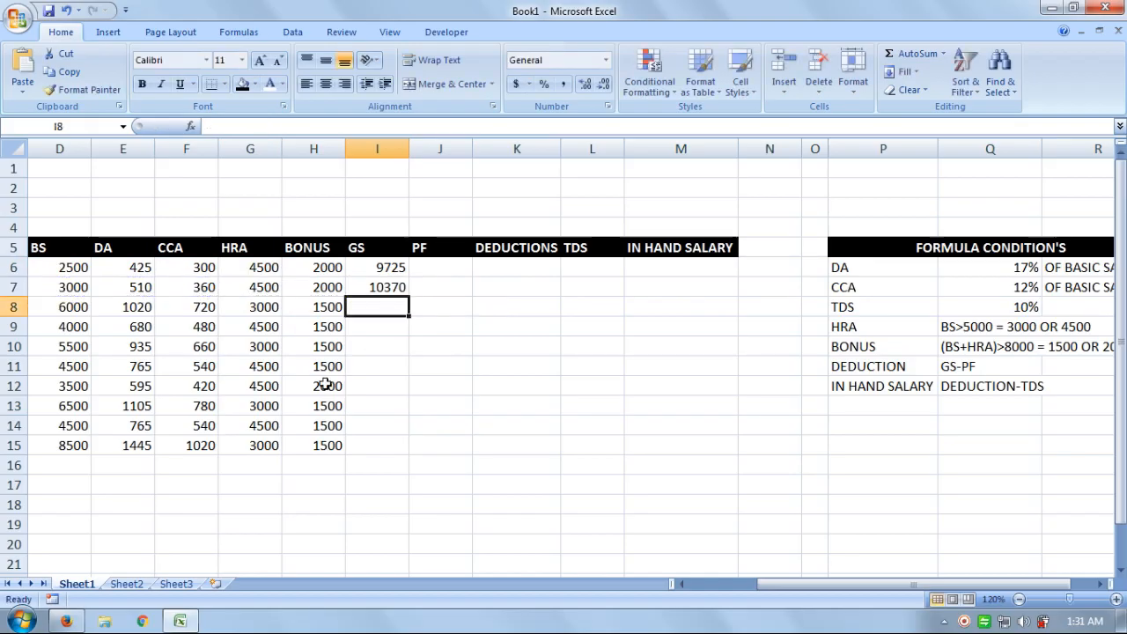
drag(351, 265, 410, 454)
- Add a PF row to the formula conditions, entering PF in P13 and (BS+DA)*12% in Q13
click(440, 268)
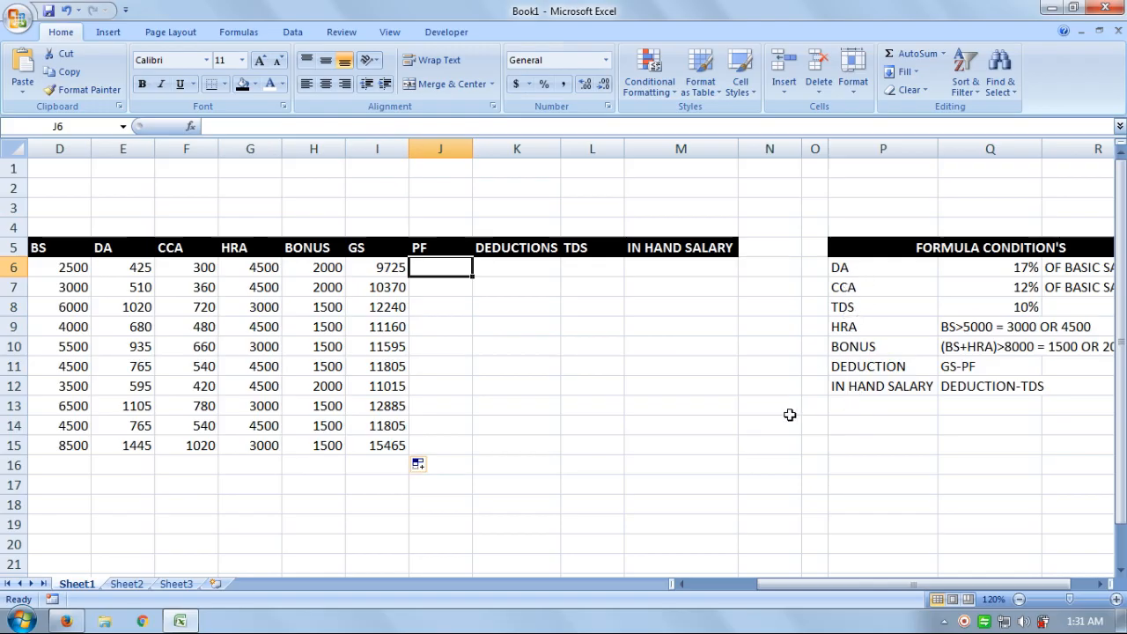
click(881, 405)
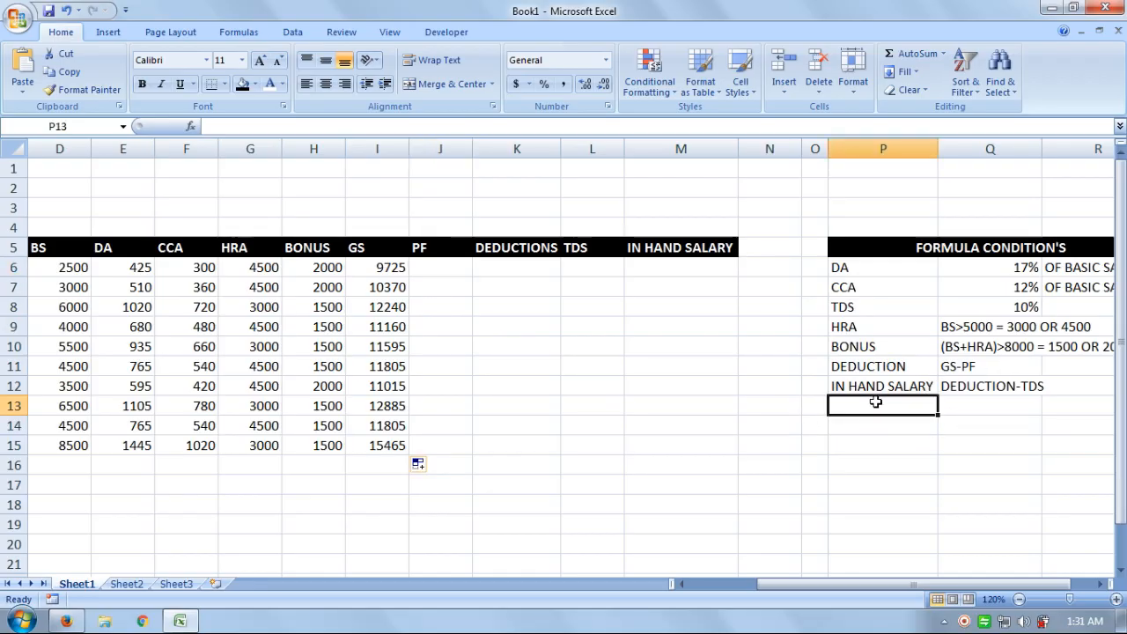
text(PF)
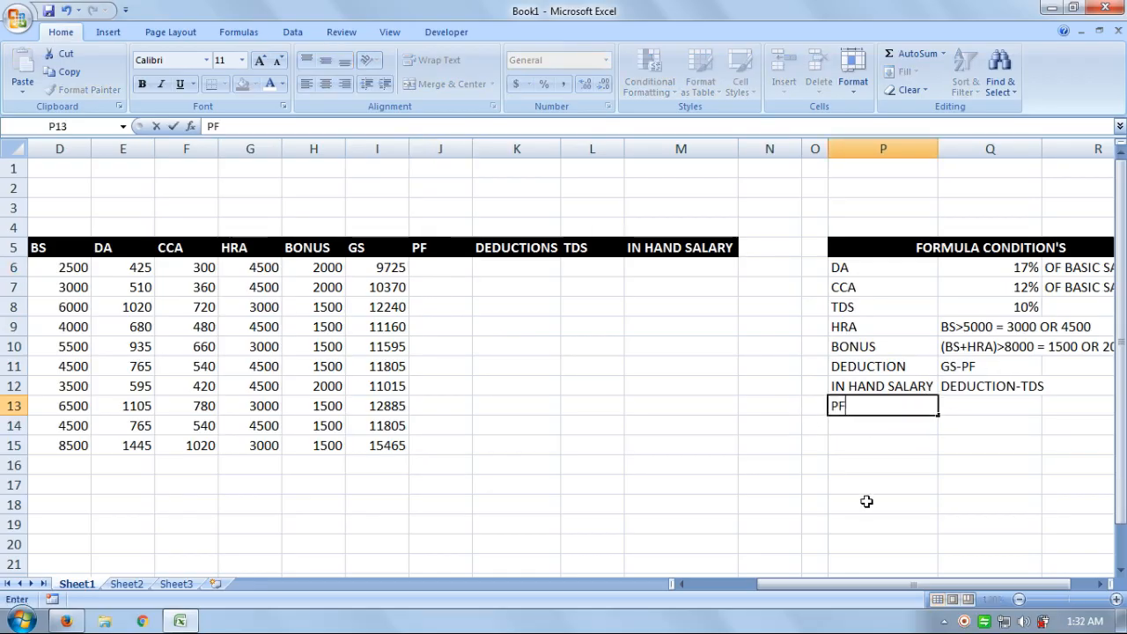
key(Tab)
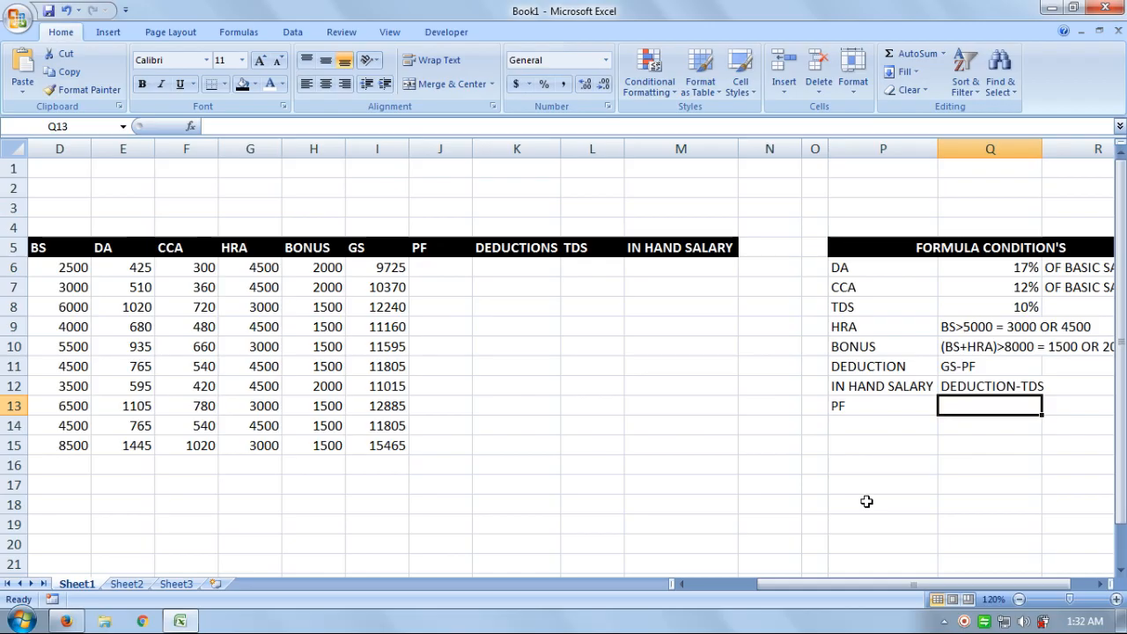
text((BS)
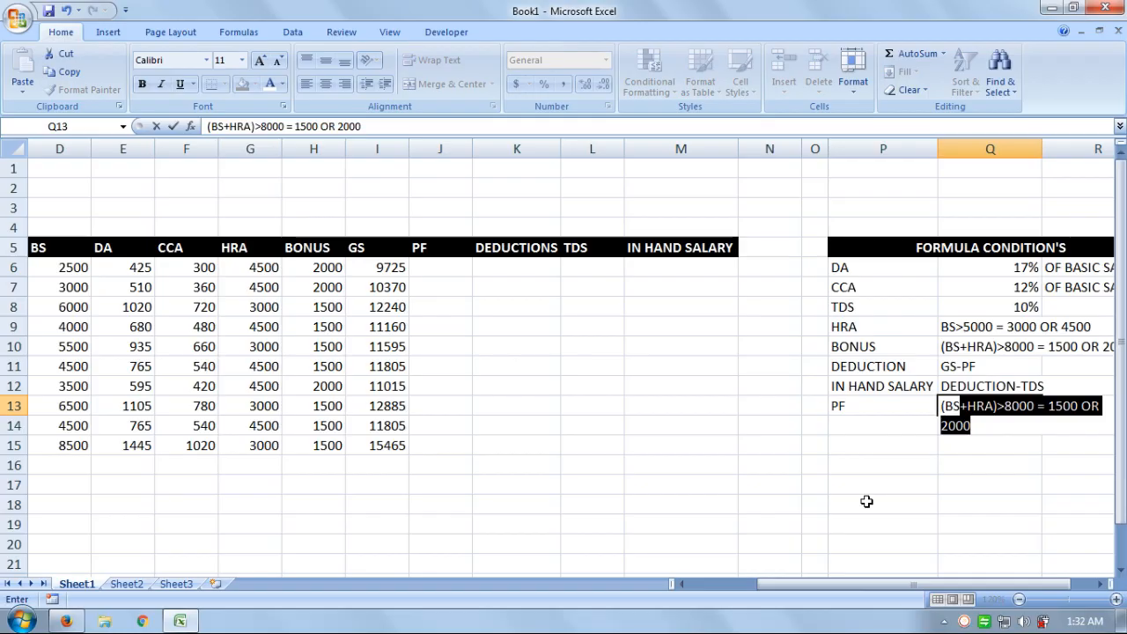
text(+DA)
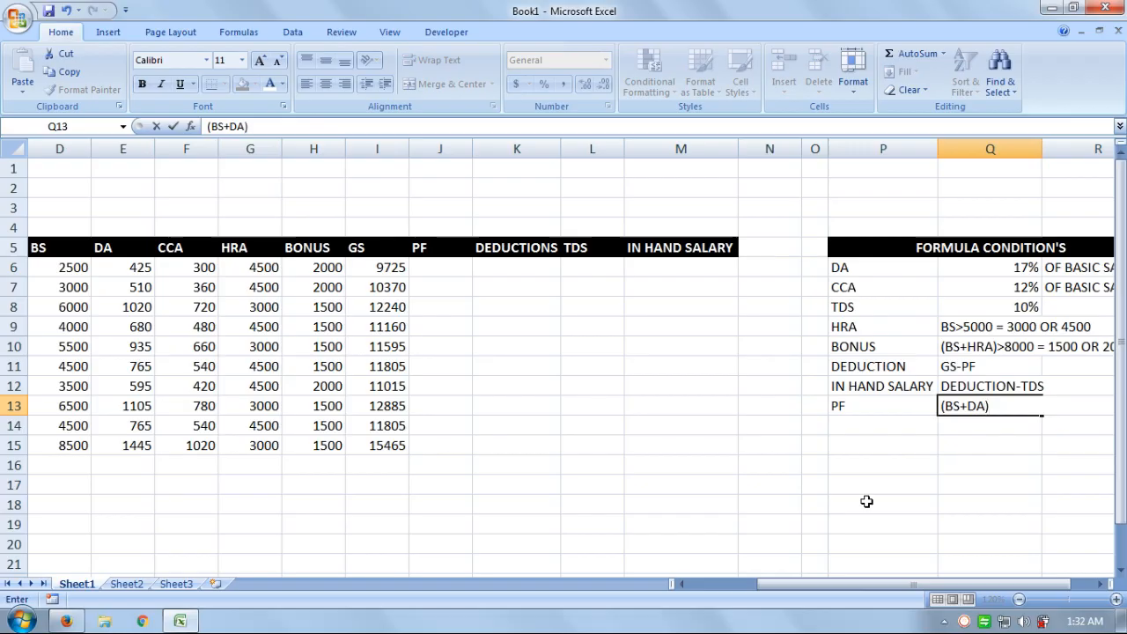
text()*12%)
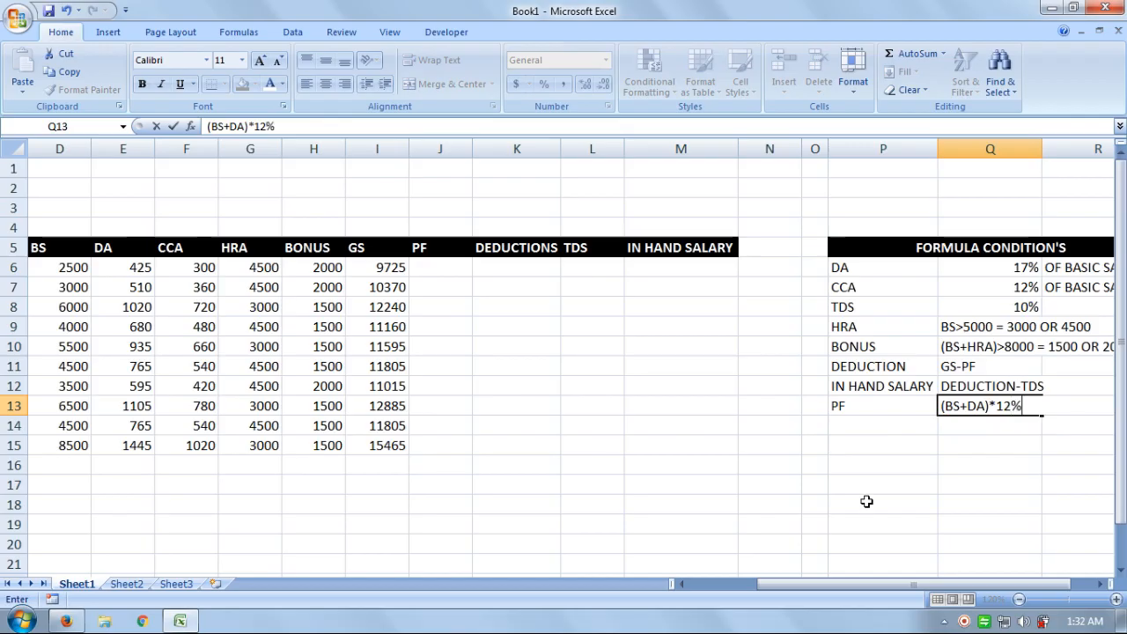
key(Return)
- Enter the first PF formula in J6 as =D6+E6*12%
key(Left)
key(Left)
key(Left)
key(Left)
key(Left)
key(Left)
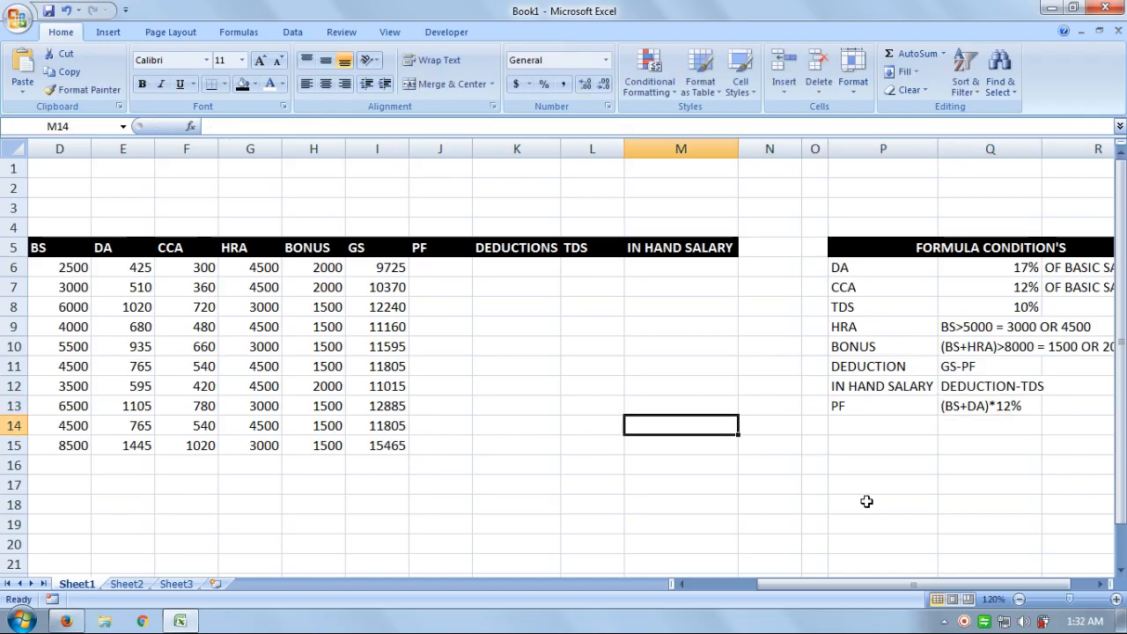
key(Up)
key(Up)
key(Left)
key(Left)
key(Up)
key(Up)
key(Up)
key(Up)
key(Up)
key(Up)
key(Up)
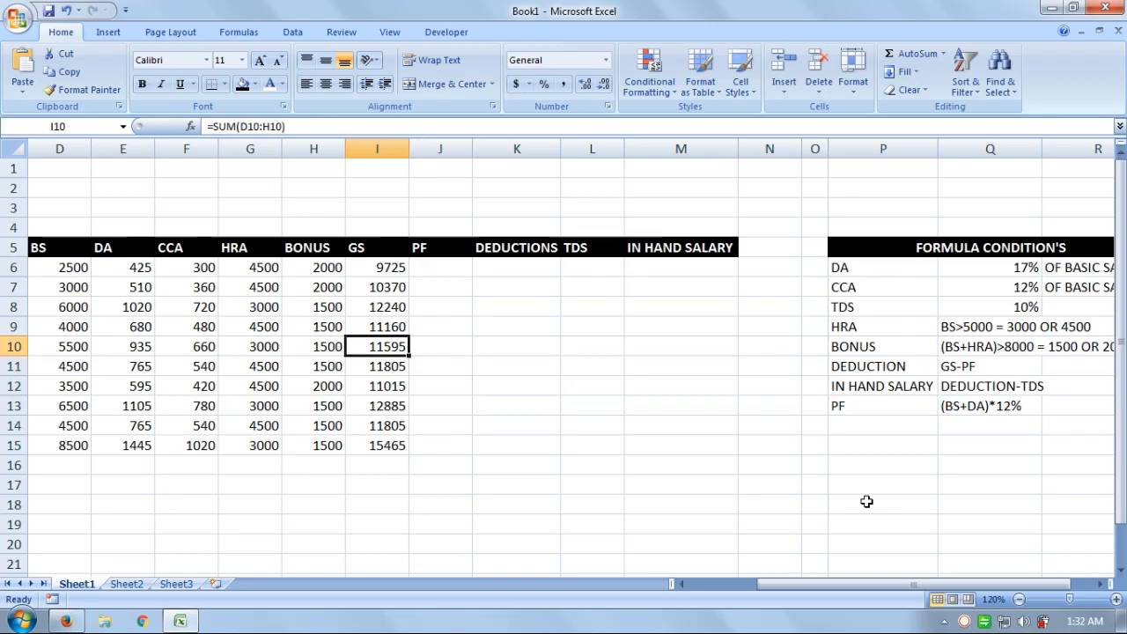
key(Right)
key(Down)
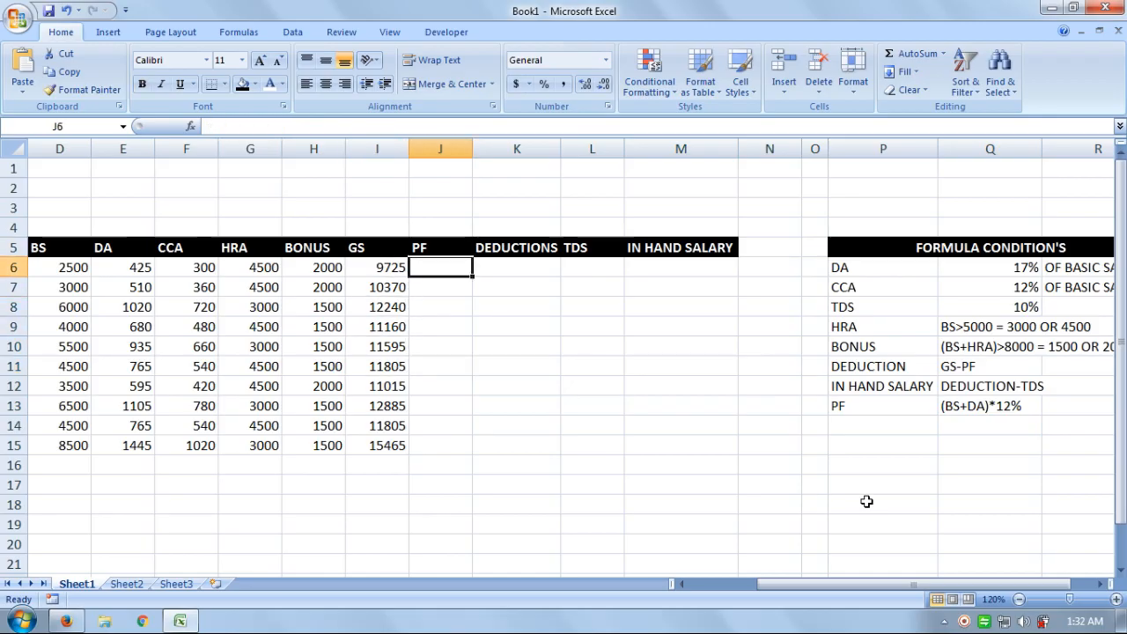
text(=)
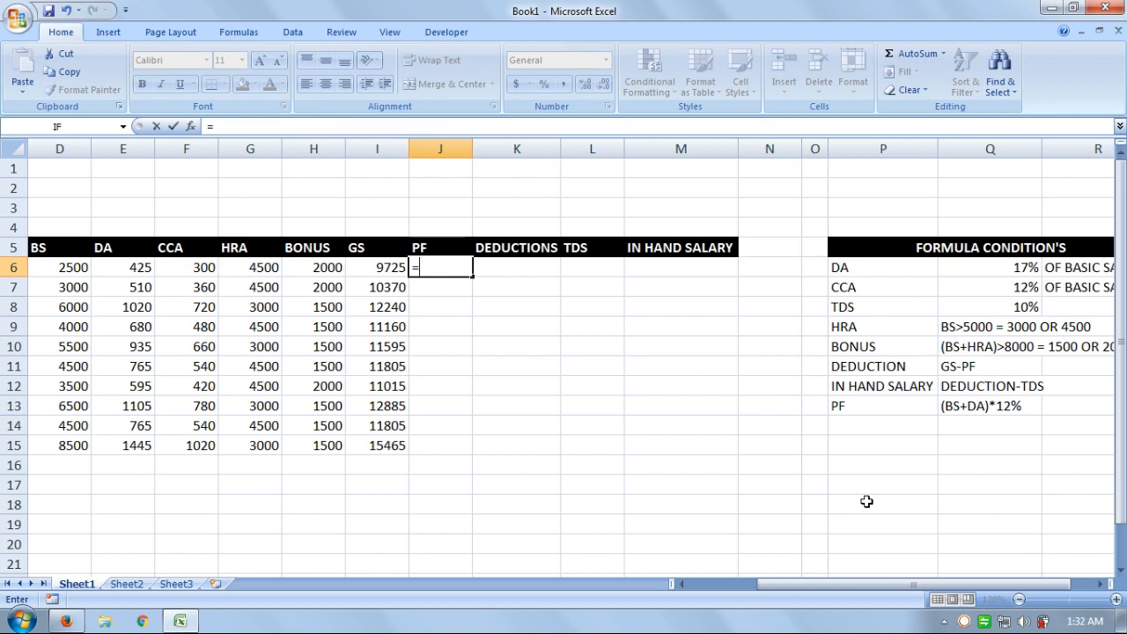
click(64, 272)
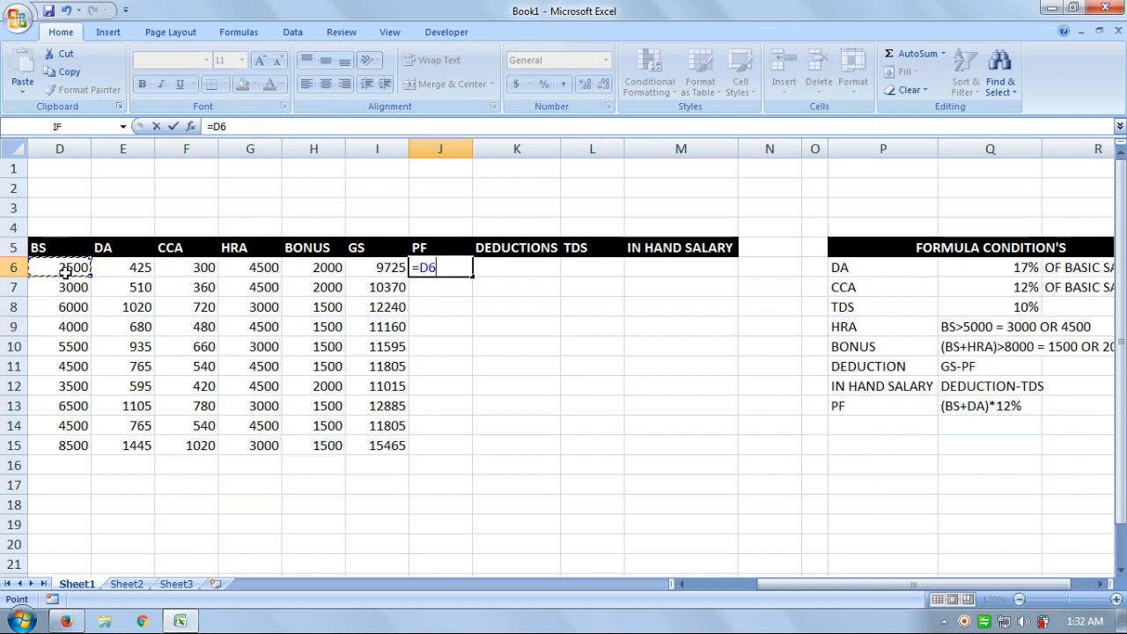
text(+)
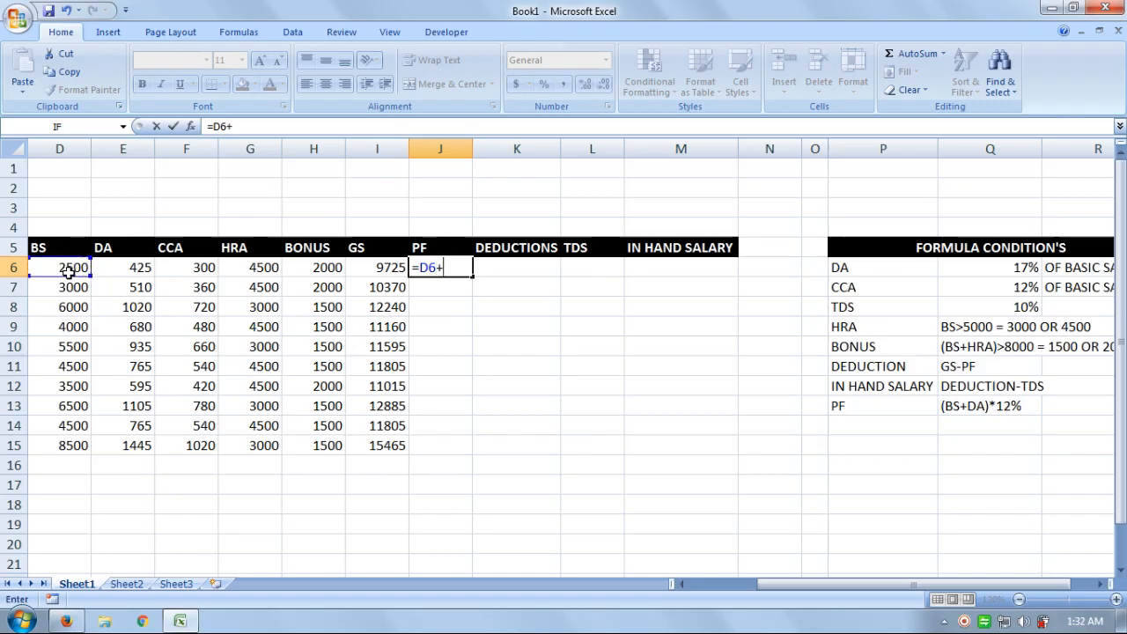
click(136, 270)
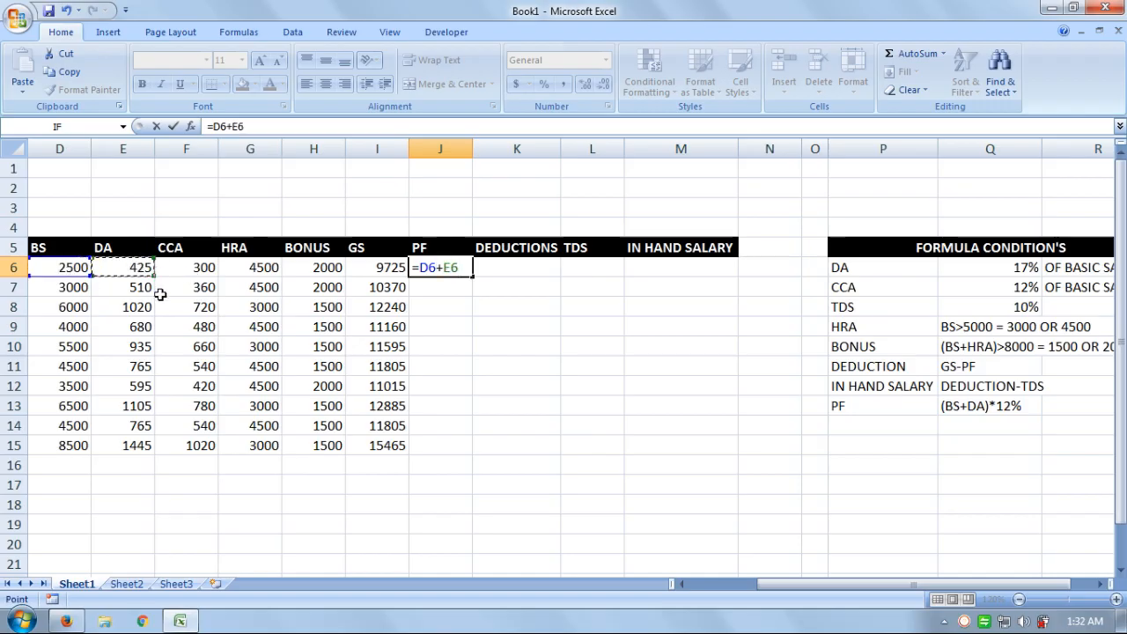
text(*12)
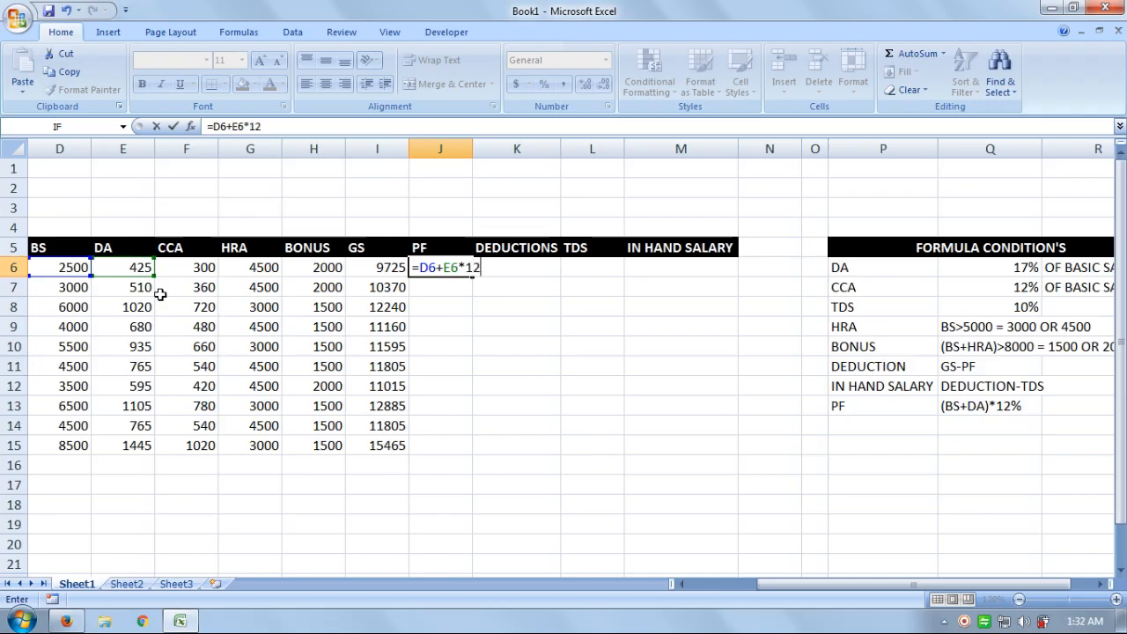
text(%)
key(Return)
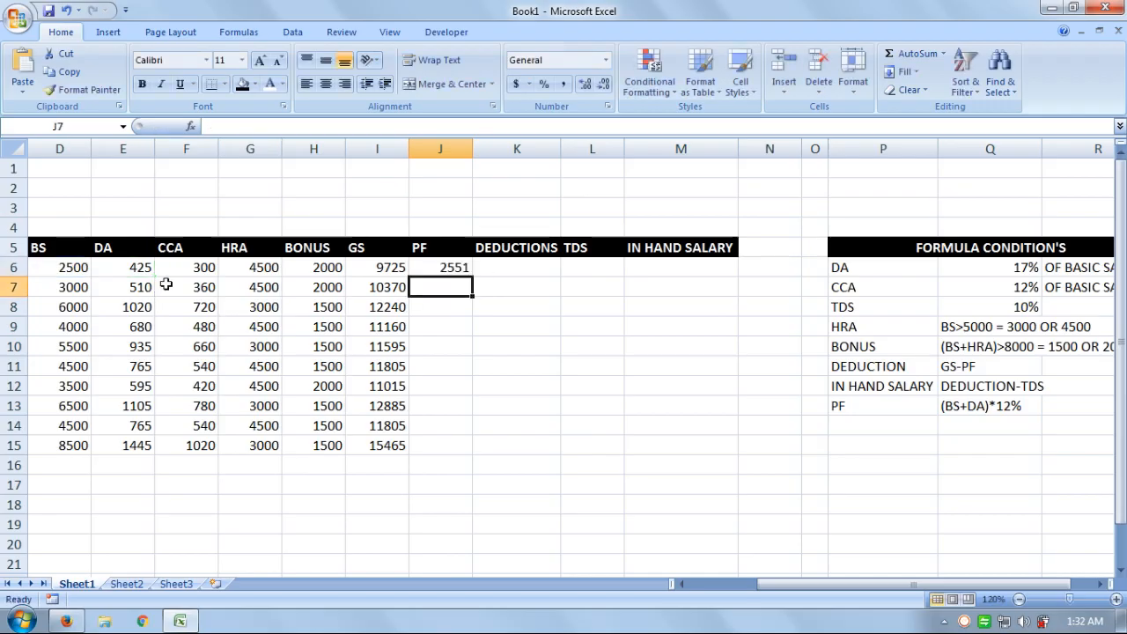
- Replace the PF condition in Q13 with the rate 12%
key(Up)
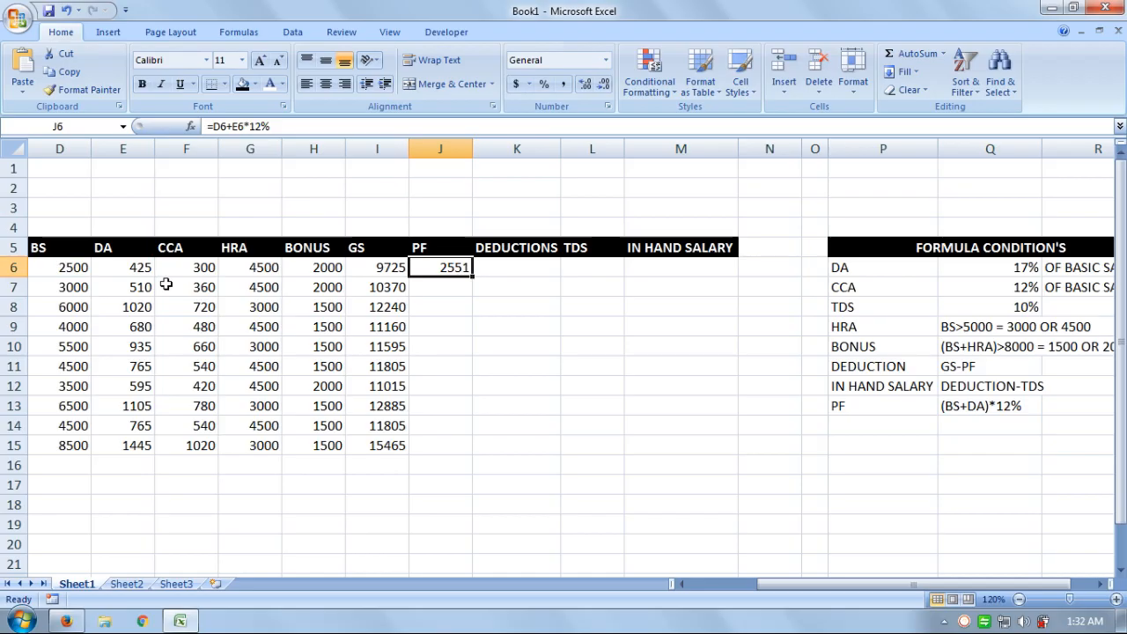
key(Right)
key(Right)
key(Right)
key(Right)
key(Right)
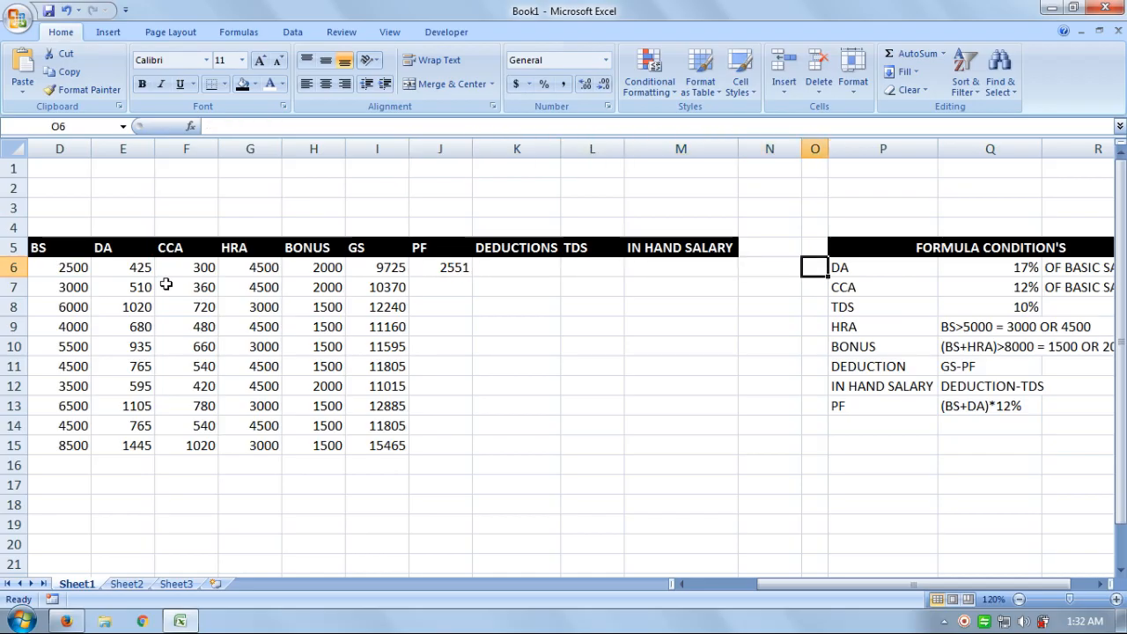
key(Down)
key(Down)
key(Down)
key(Down)
key(Right)
key(Right)
key(Down)
key(Down)
key(Down)
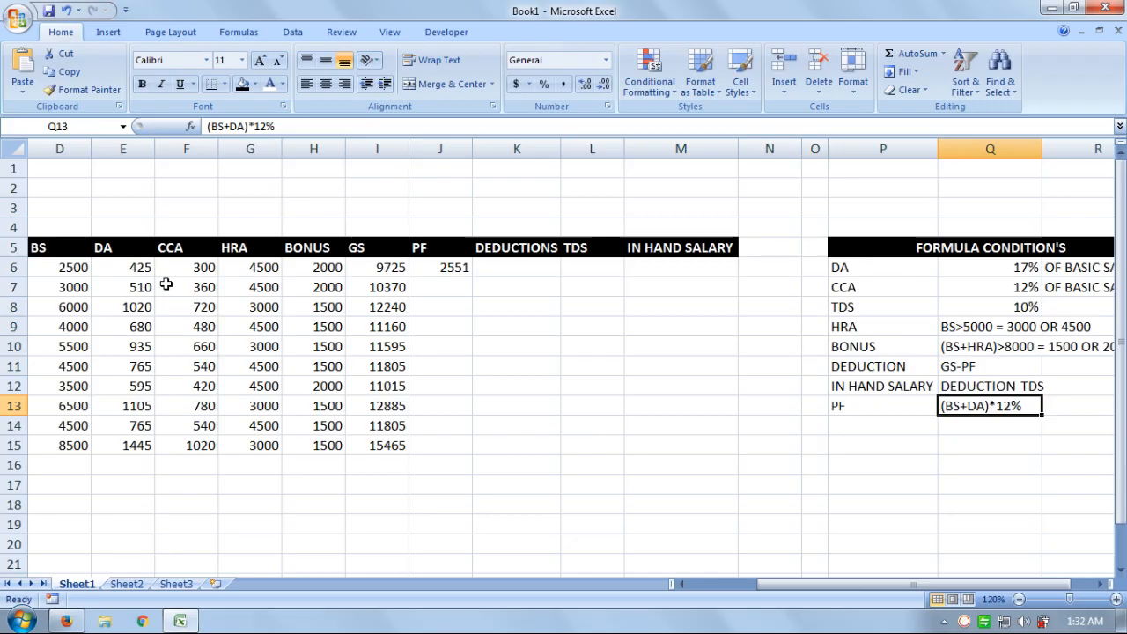
text(1)
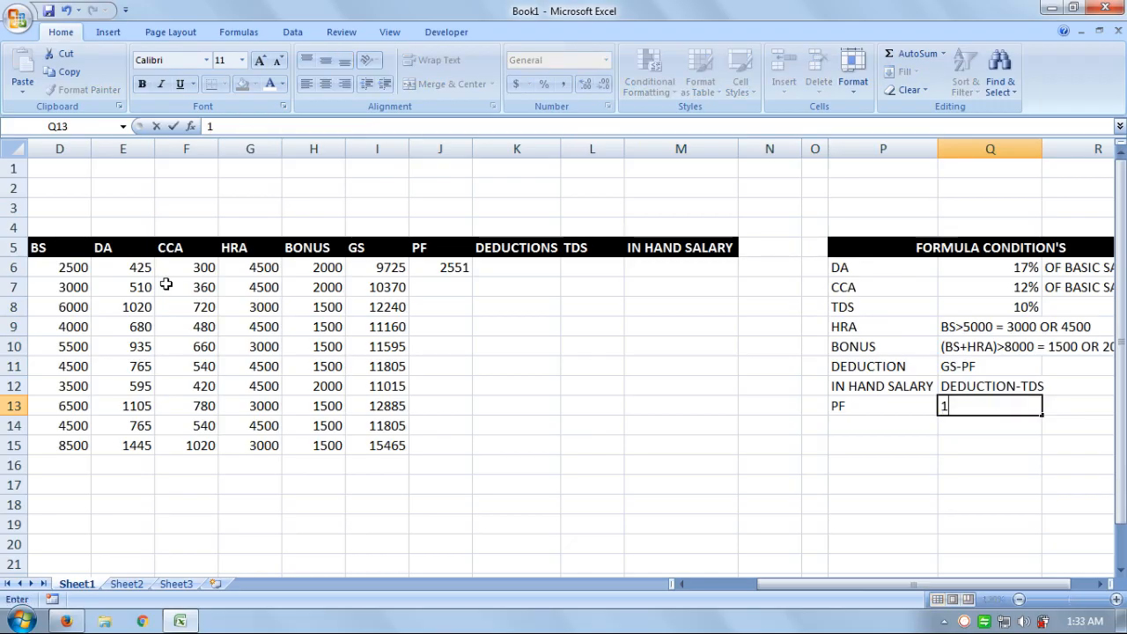
text(2%)
- Enter the note (OF (BS+DA) in R13 beside the PF rate
key(Right)
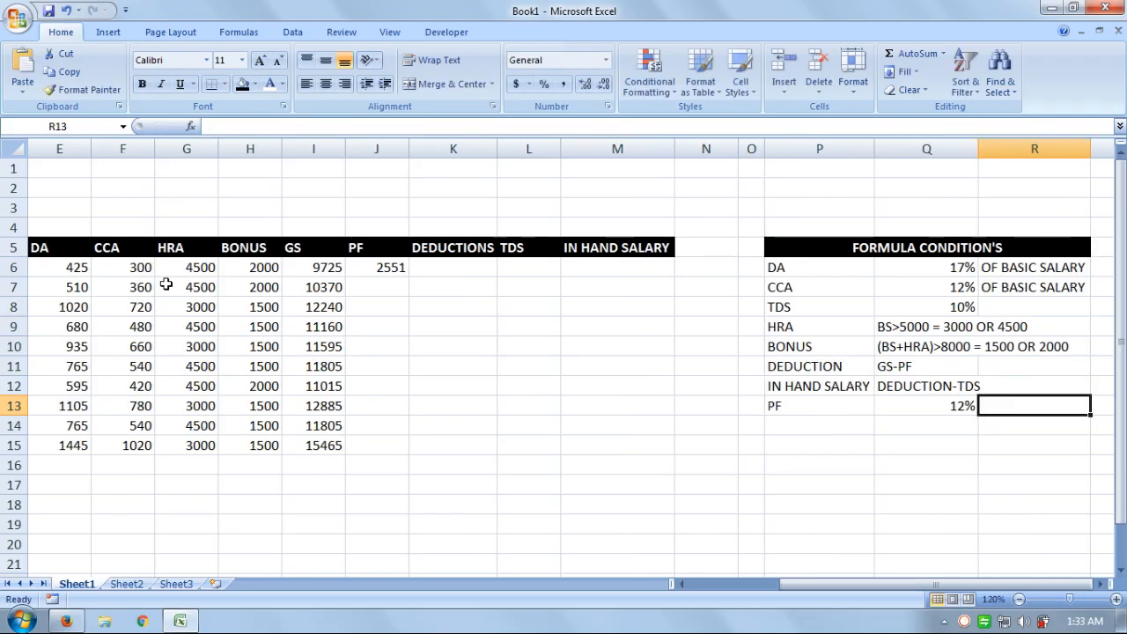
text(()
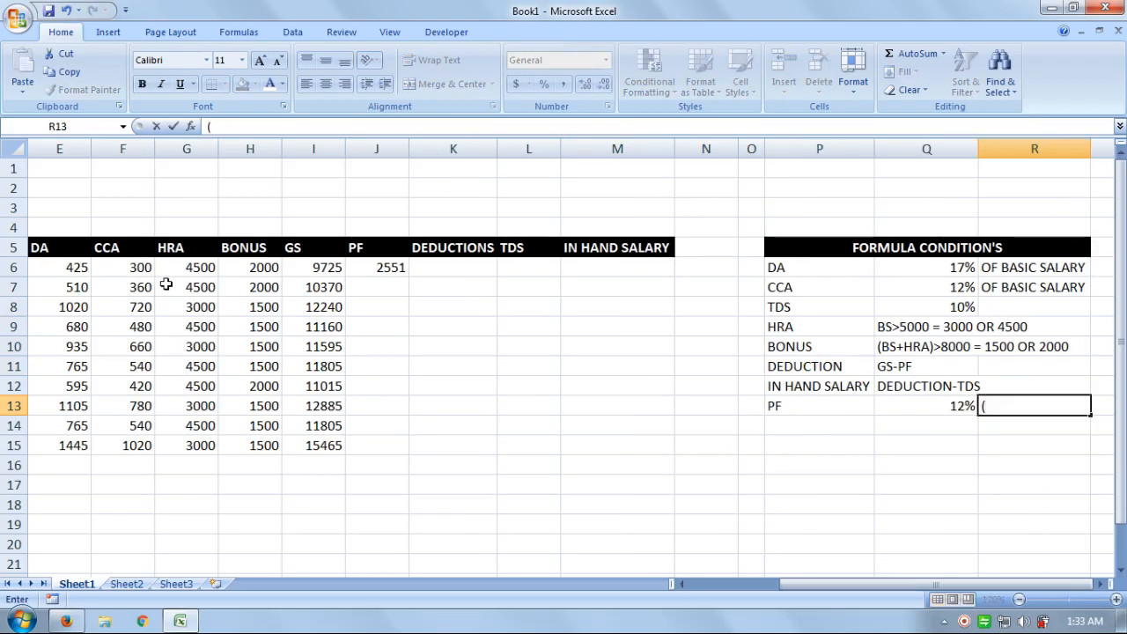
text(OF (BS)
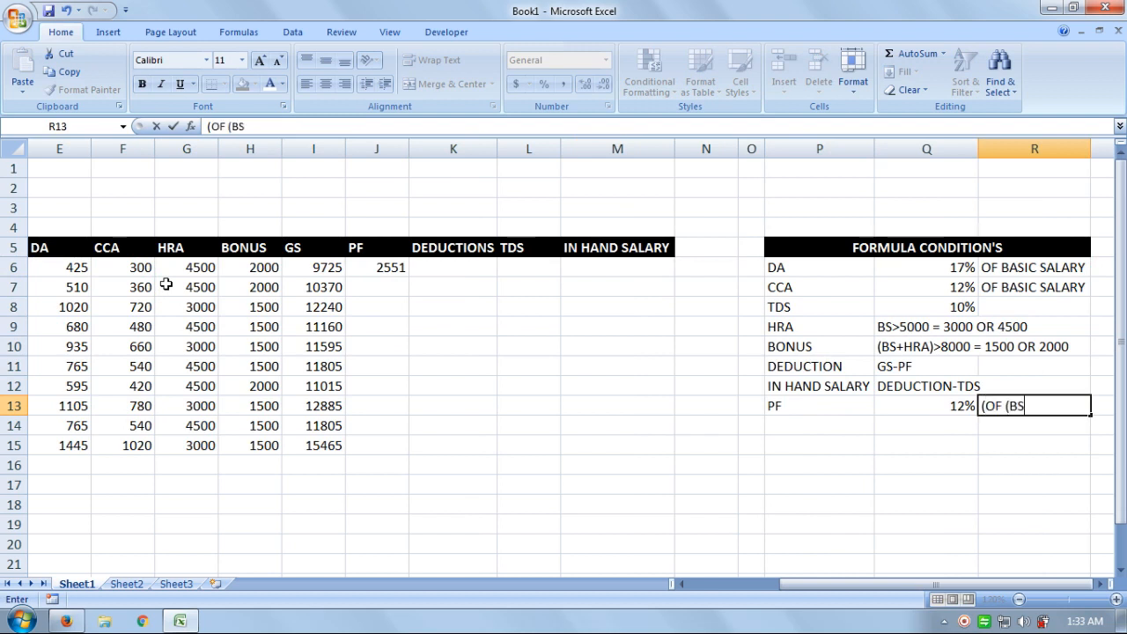
text(+DA))
key(Return)
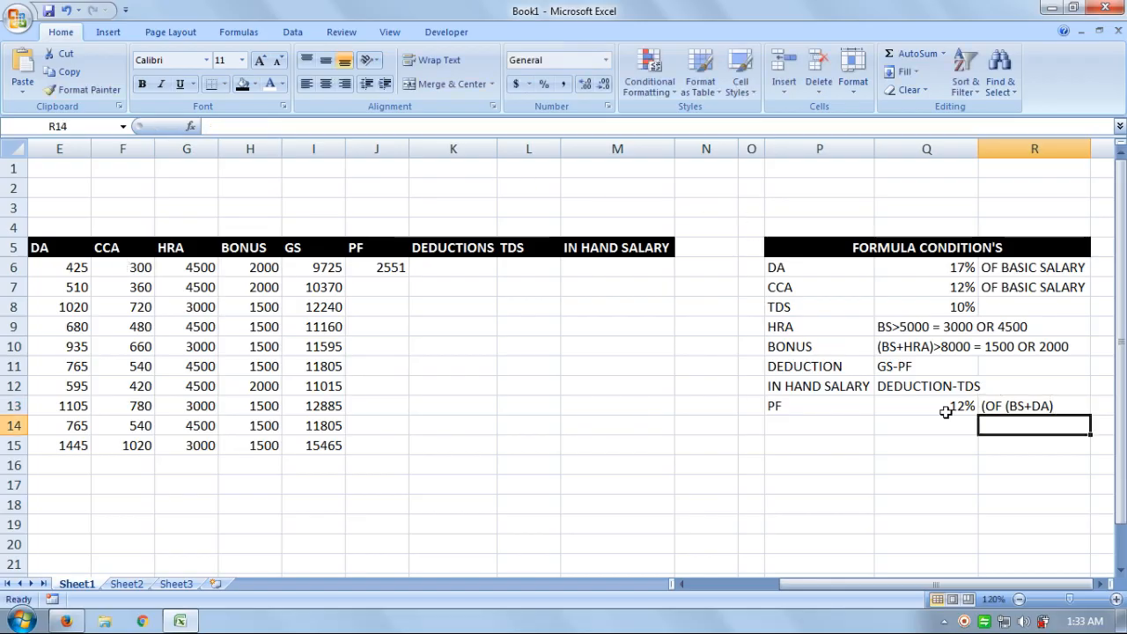
- Replace the PF formula in J6 with =D6+E6*Q13, referencing the PF rate cell
click(396, 271)
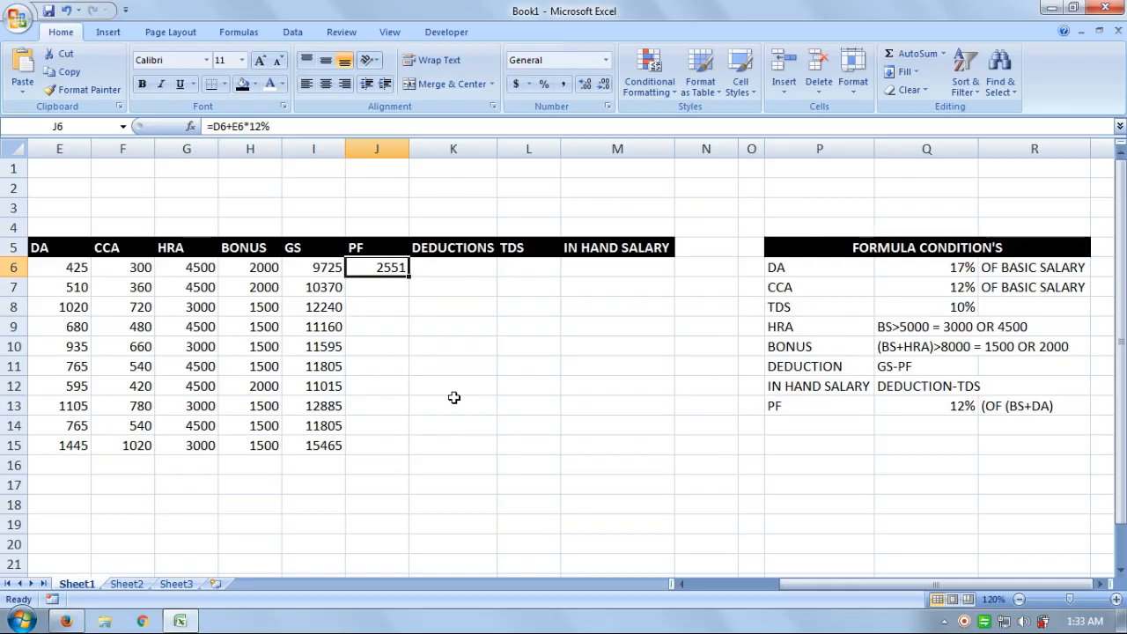
key(Delete)
text(=)
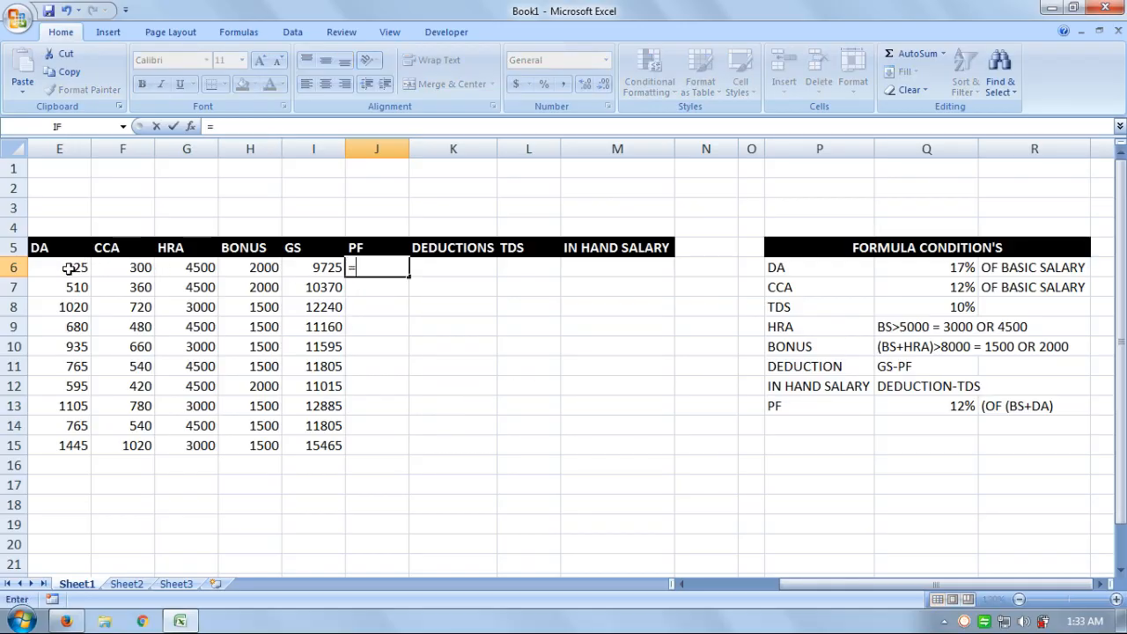
click(680, 585)
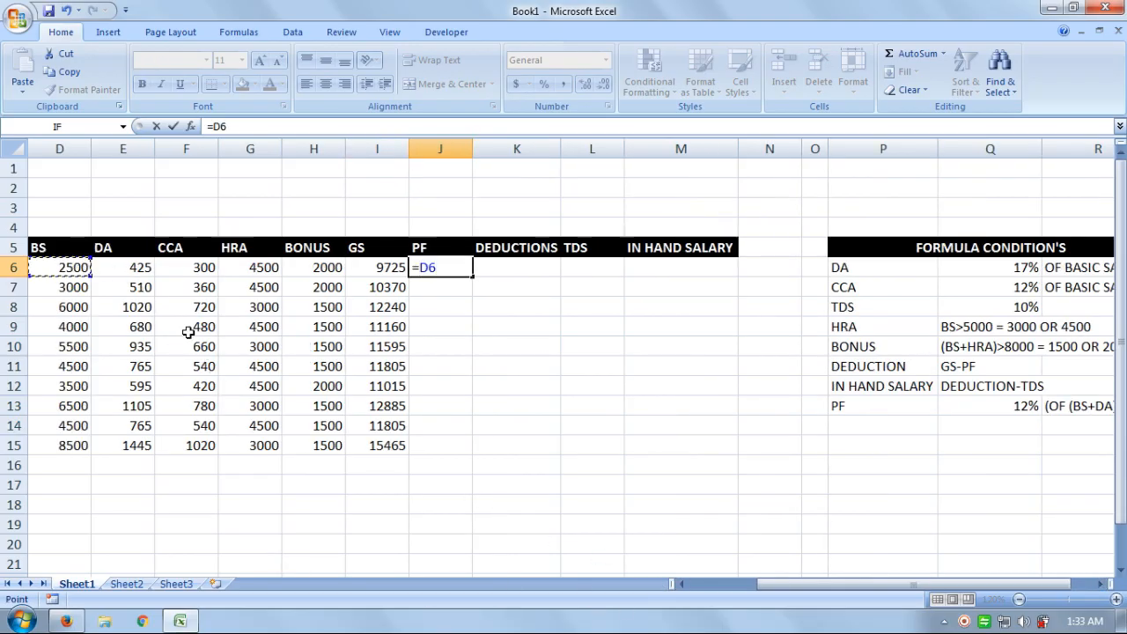
text(+)
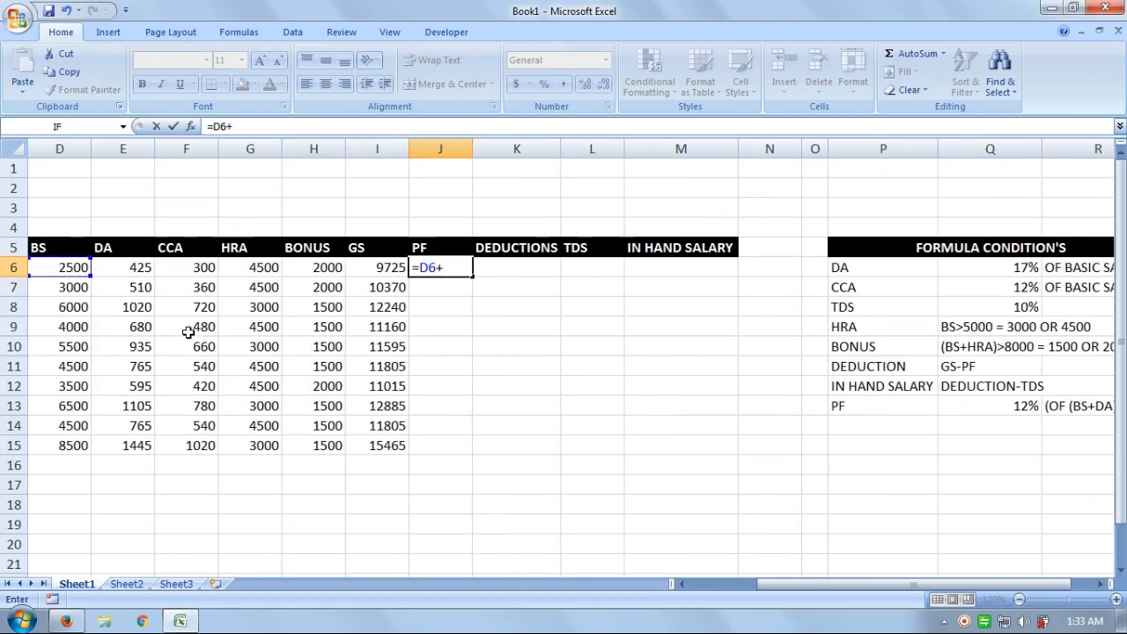
click(118, 267)
text(*)
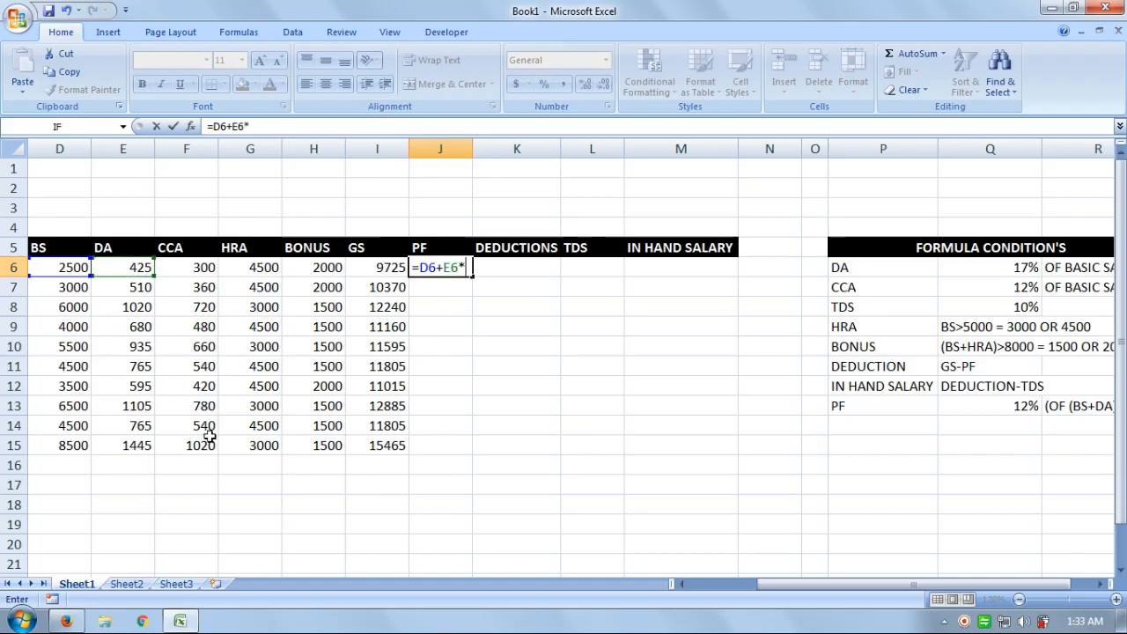
click(1025, 406)
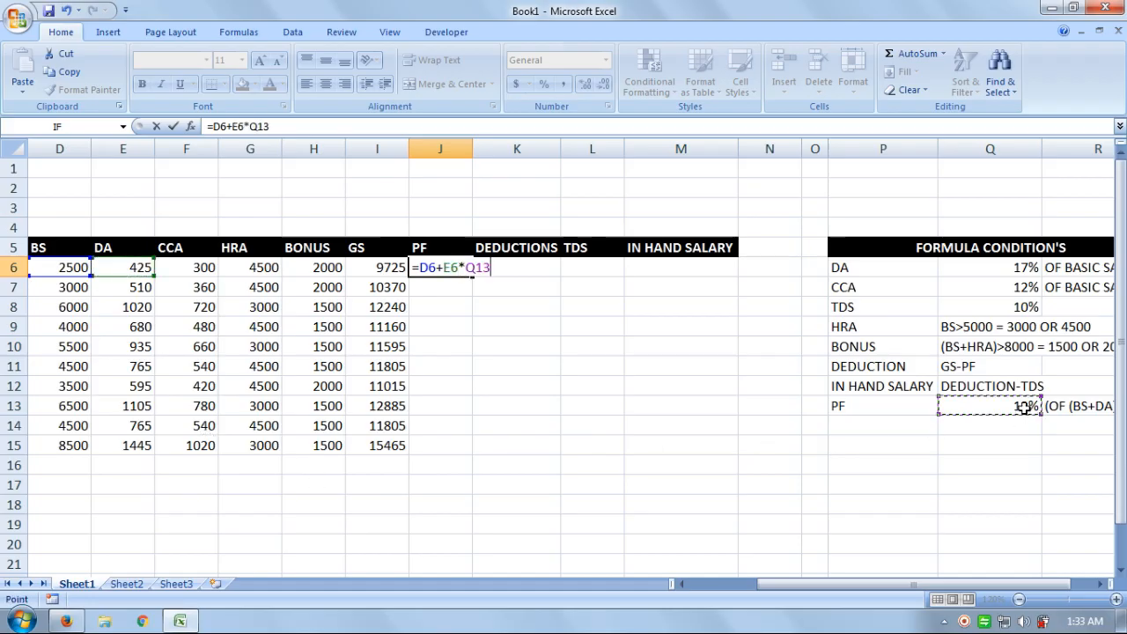
key(Return)
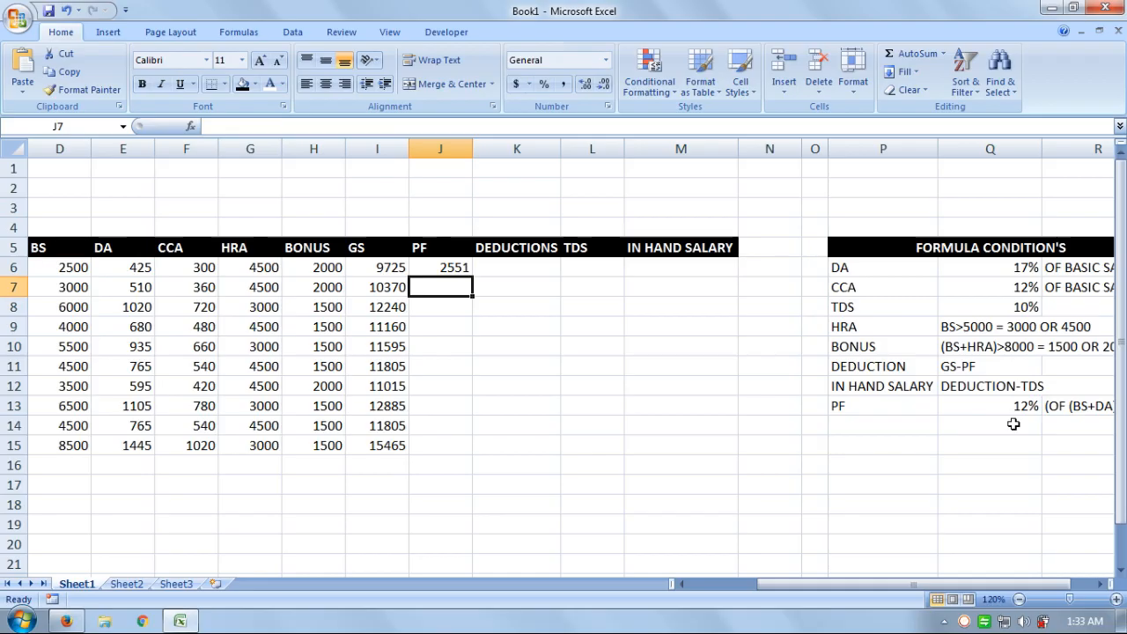
- Make the PF rate reference in J6's formula absolute as $Q$13 and select Q13 to check the rate
click(432, 272)
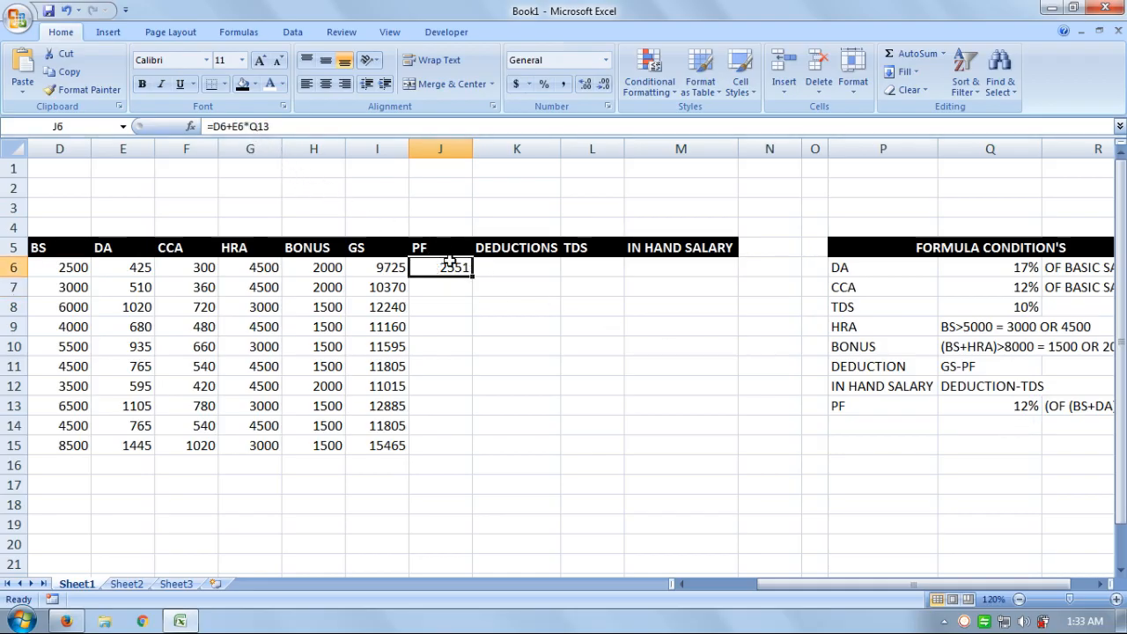
double_click(449, 264)
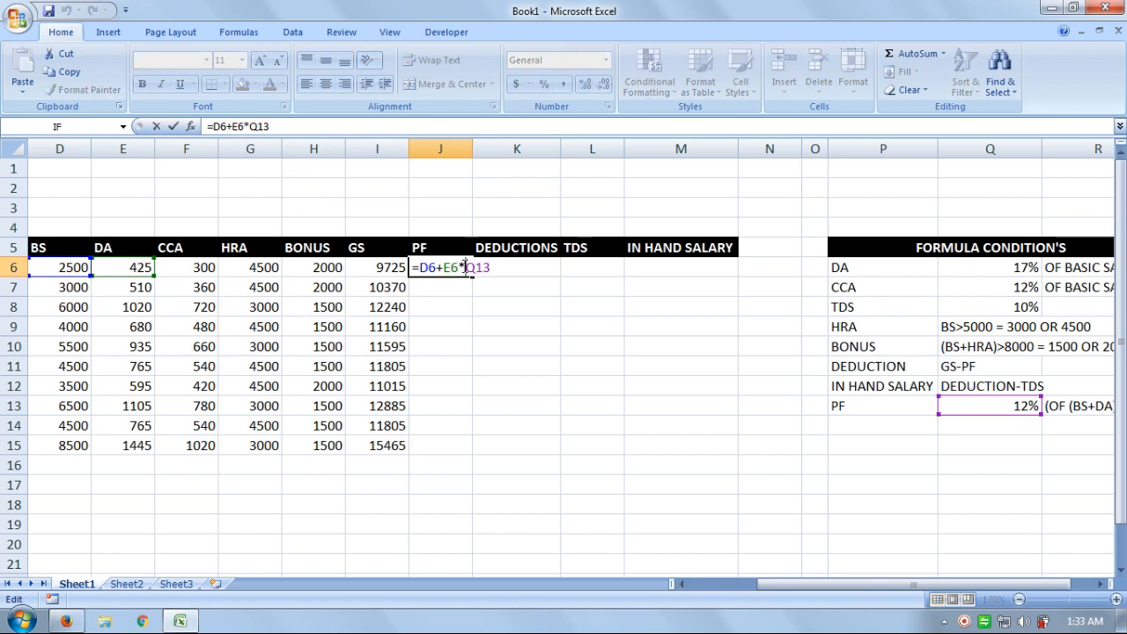
text($Q$)
key(Return)
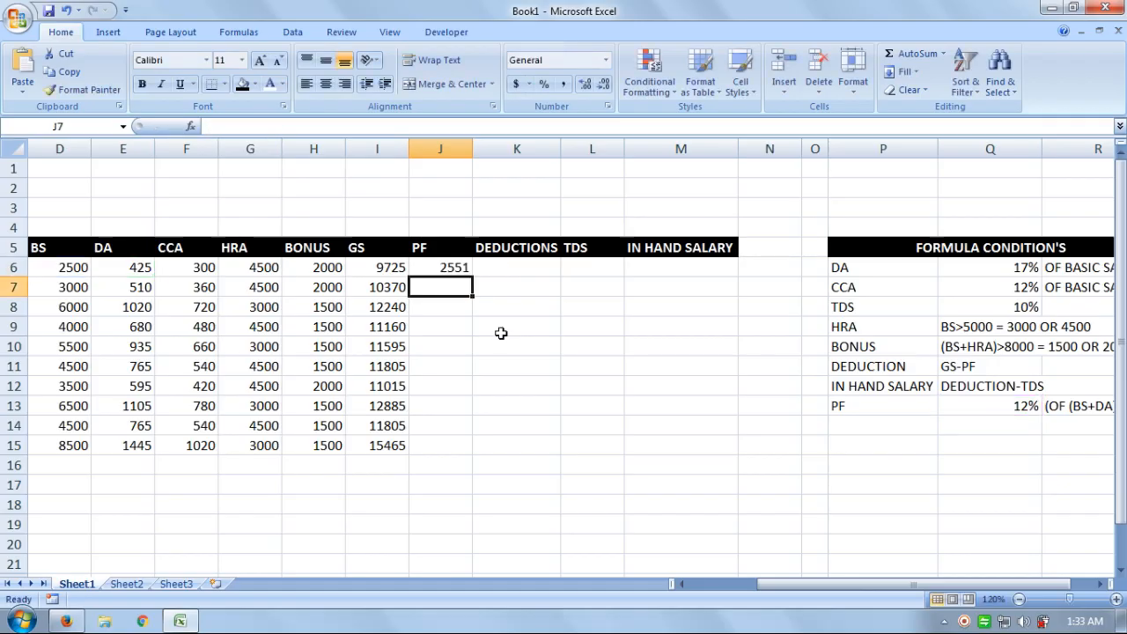
click(968, 407)
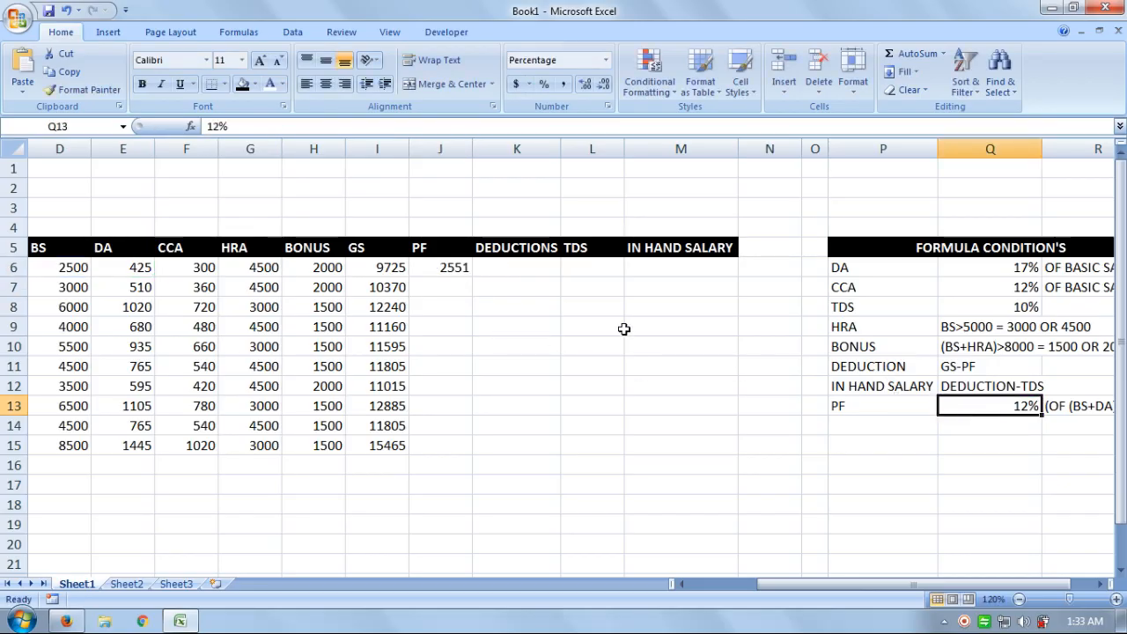
- Enter the PF formula =D7+E7*Q13 in J7 for the second employee row
click(466, 269)
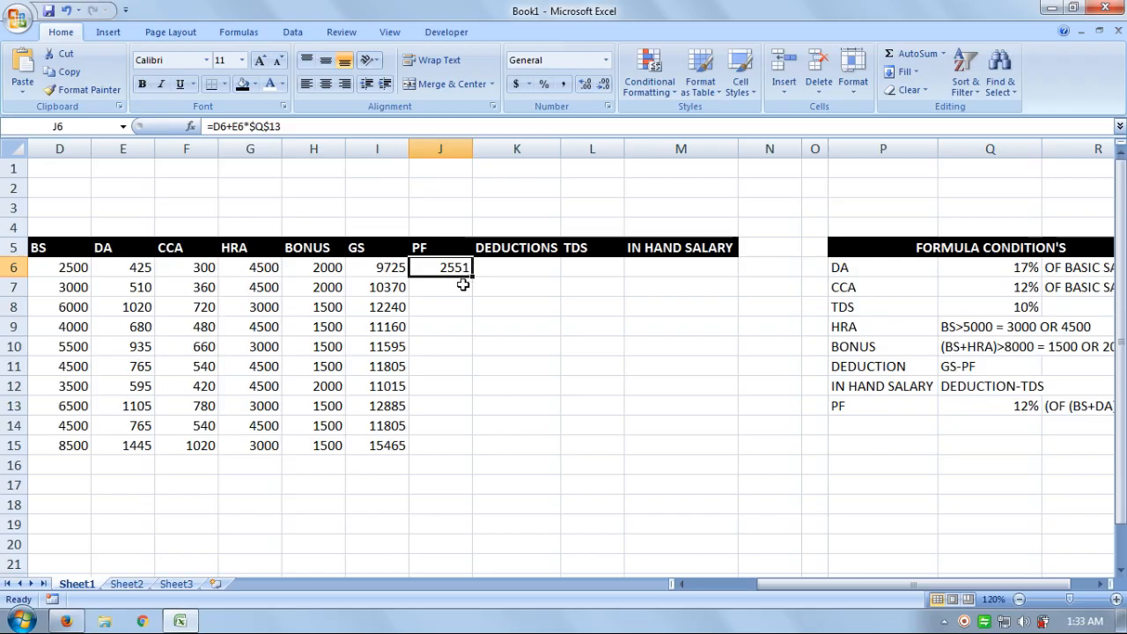
click(461, 284)
text(=)
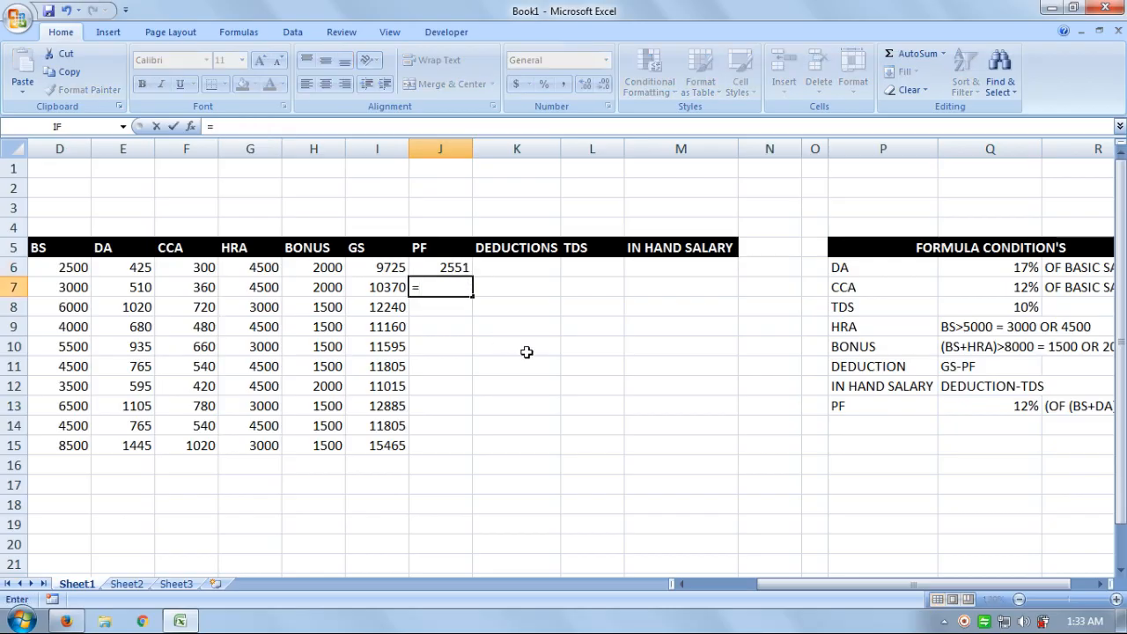
click(47, 287)
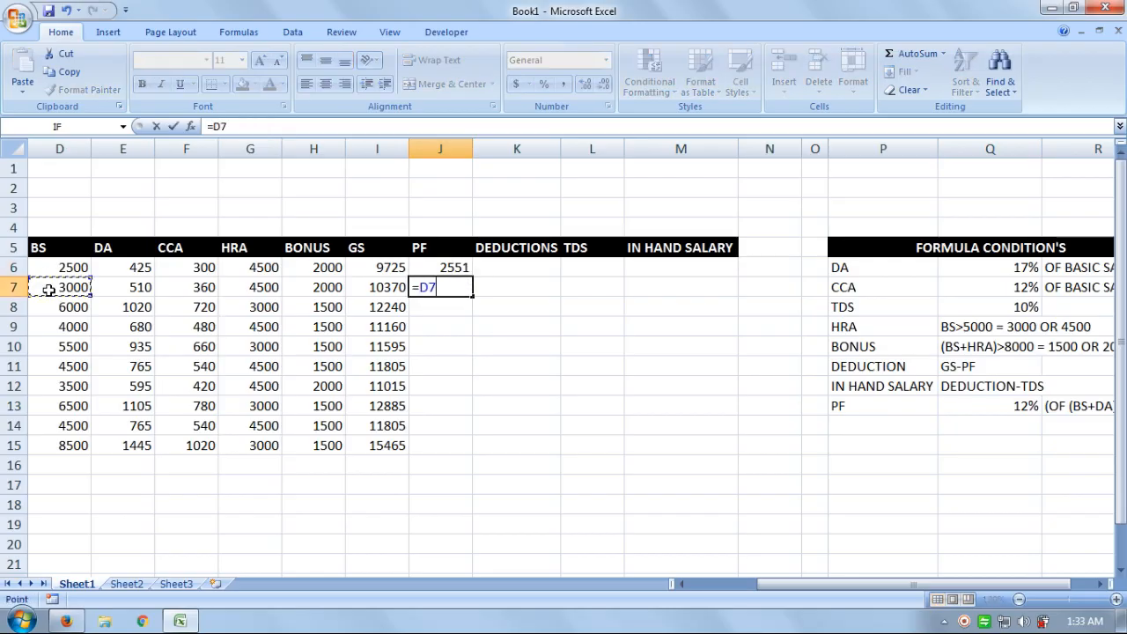
text(+)
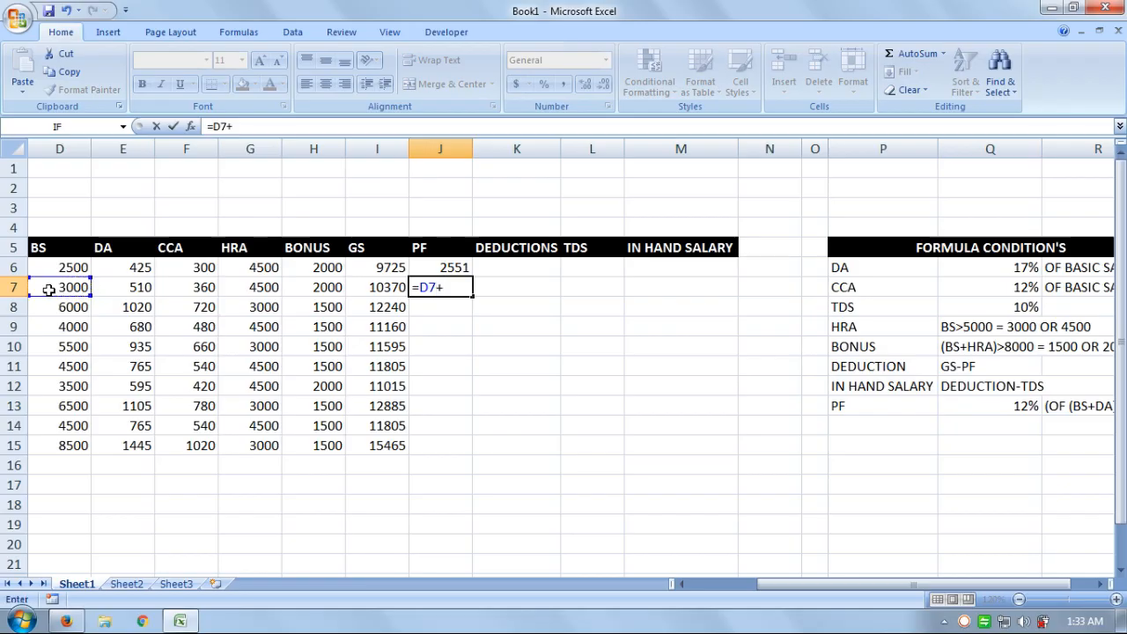
click(134, 286)
text(*)
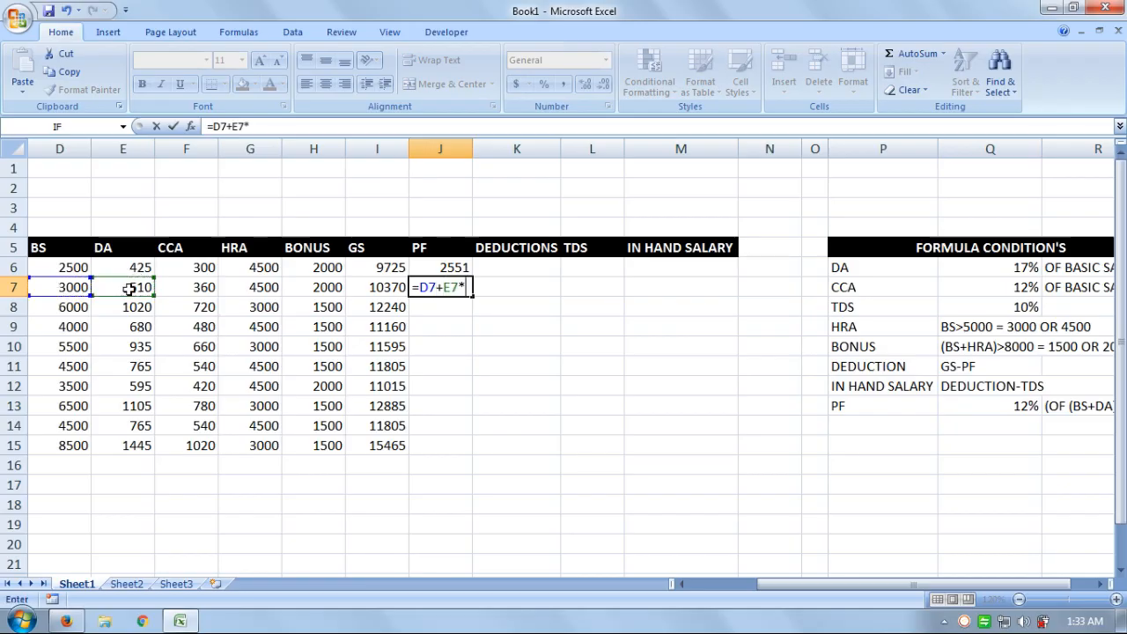
click(965, 408)
key(Return)
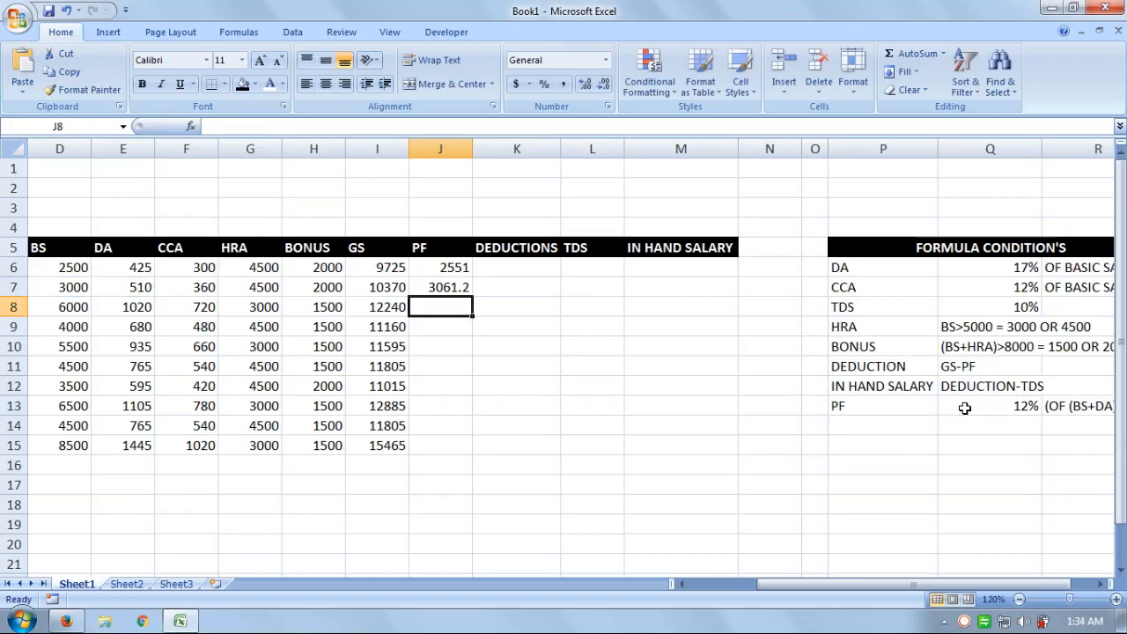
- Make the PF rate reference in J7 absolute as $Q$13 and fill the PF formulas from J6:J7 down to J15
double_click(458, 287)
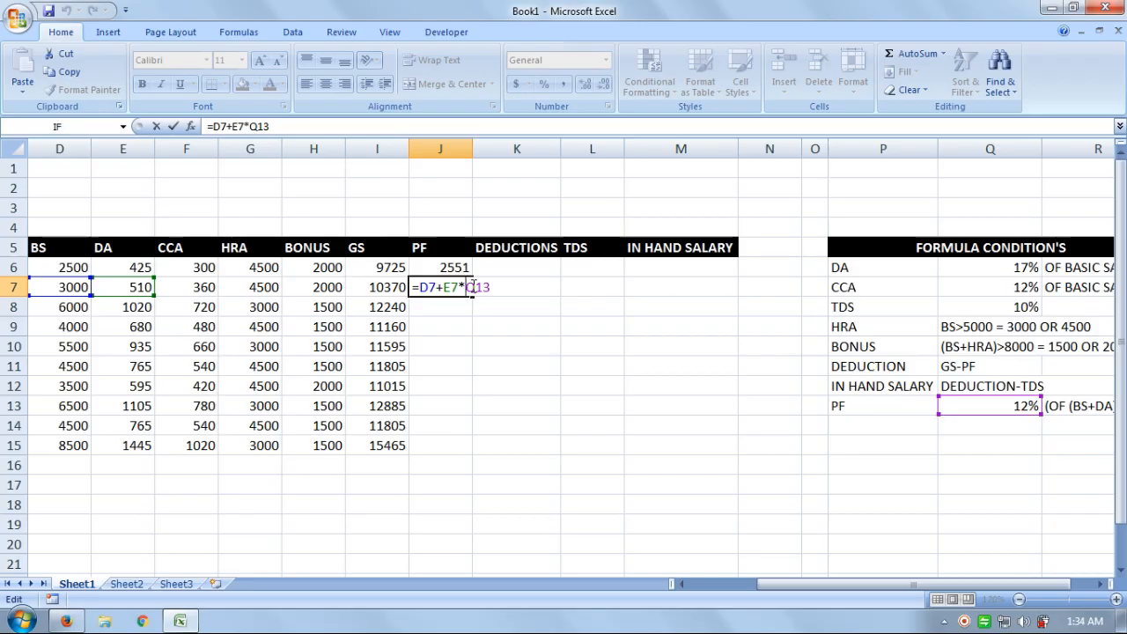
text($Q)
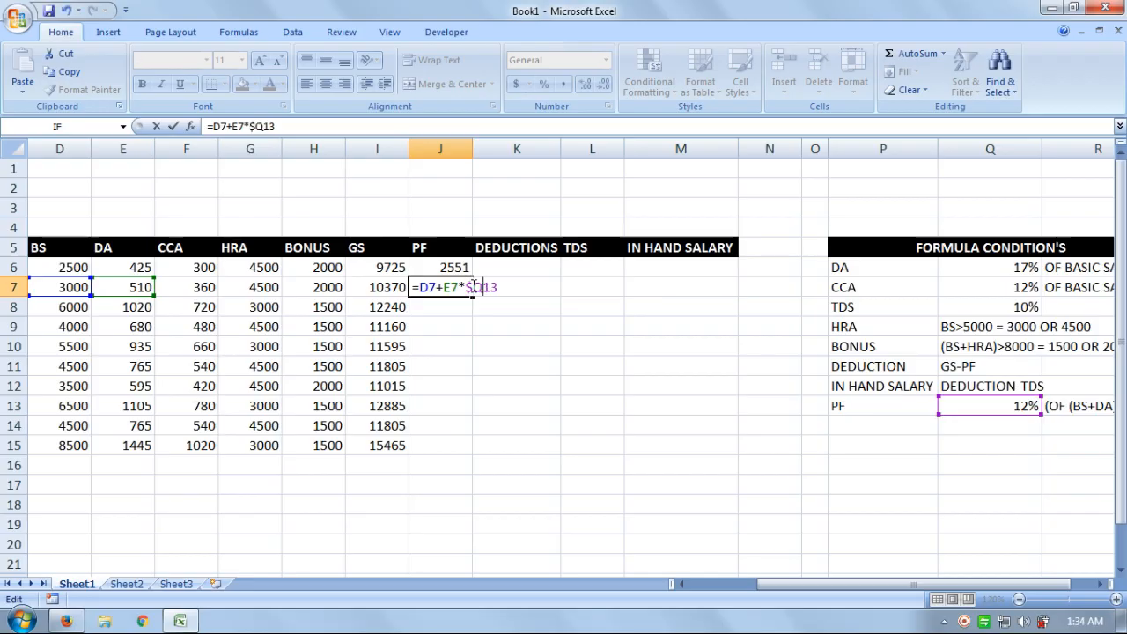
text($)
key(Return)
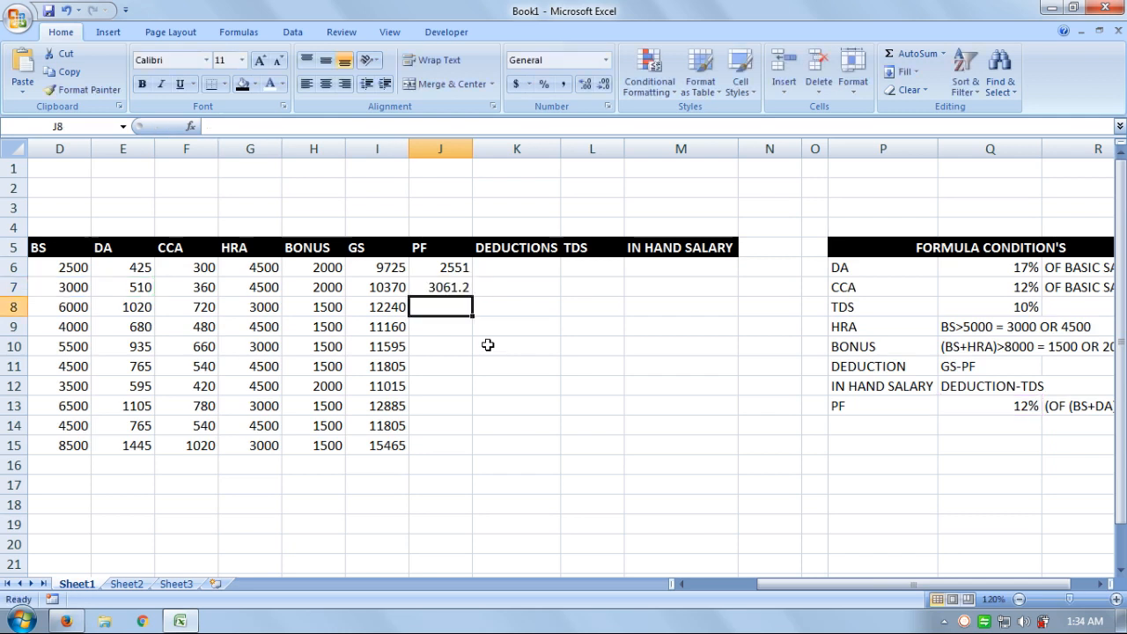
drag(447, 264, 463, 452)
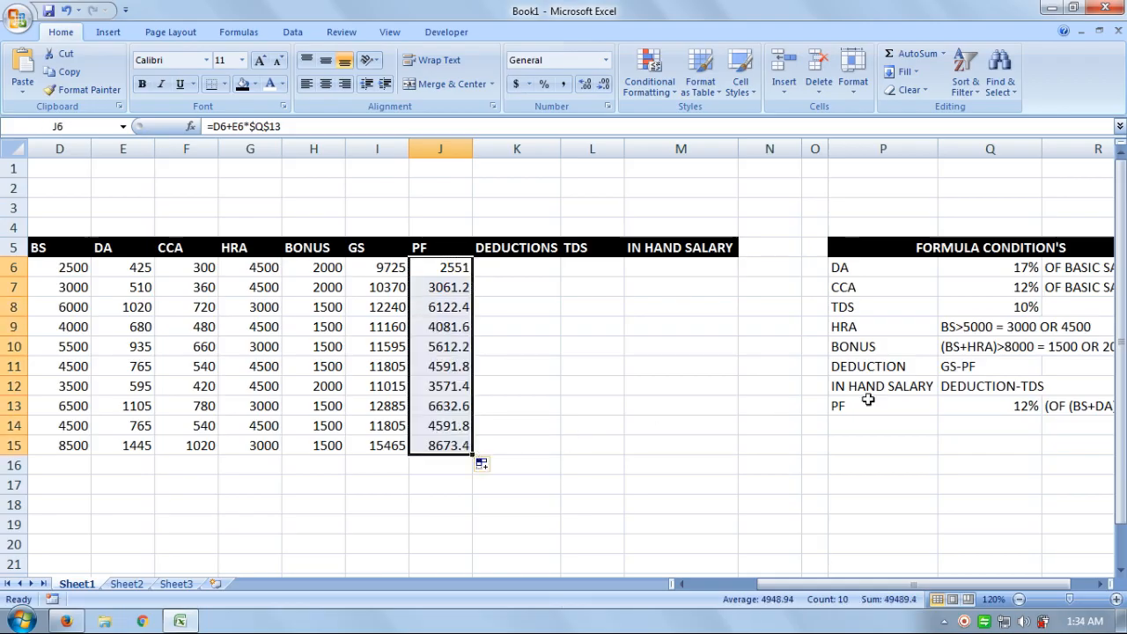
- Try a PF rate of 10% in Q13 to test the PF column, and undo the rate change
click(980, 406)
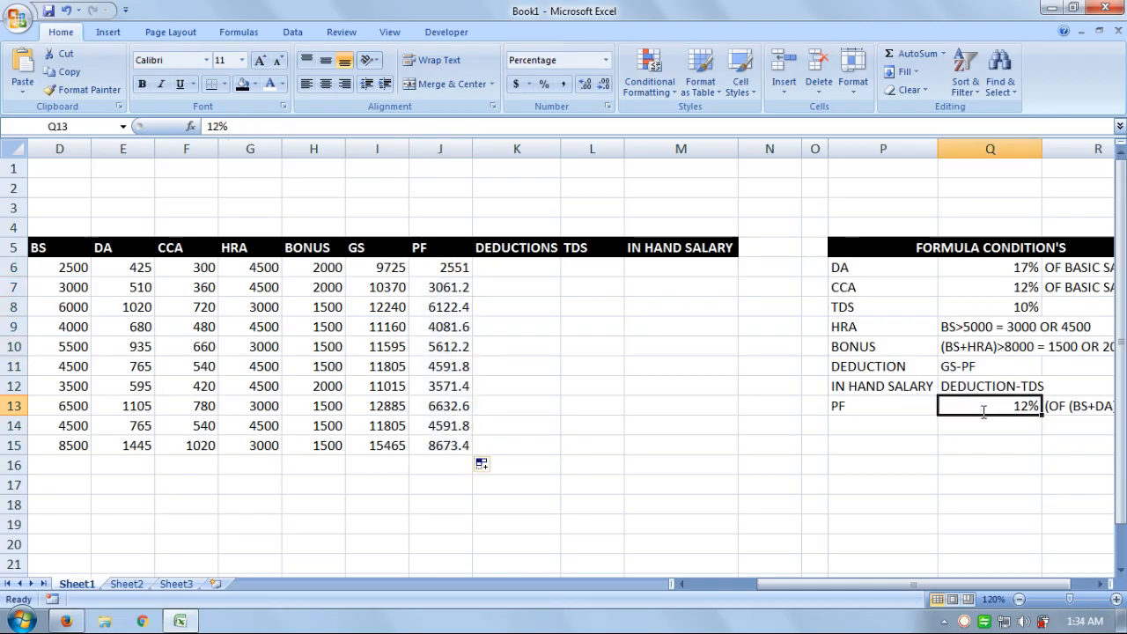
text(10)
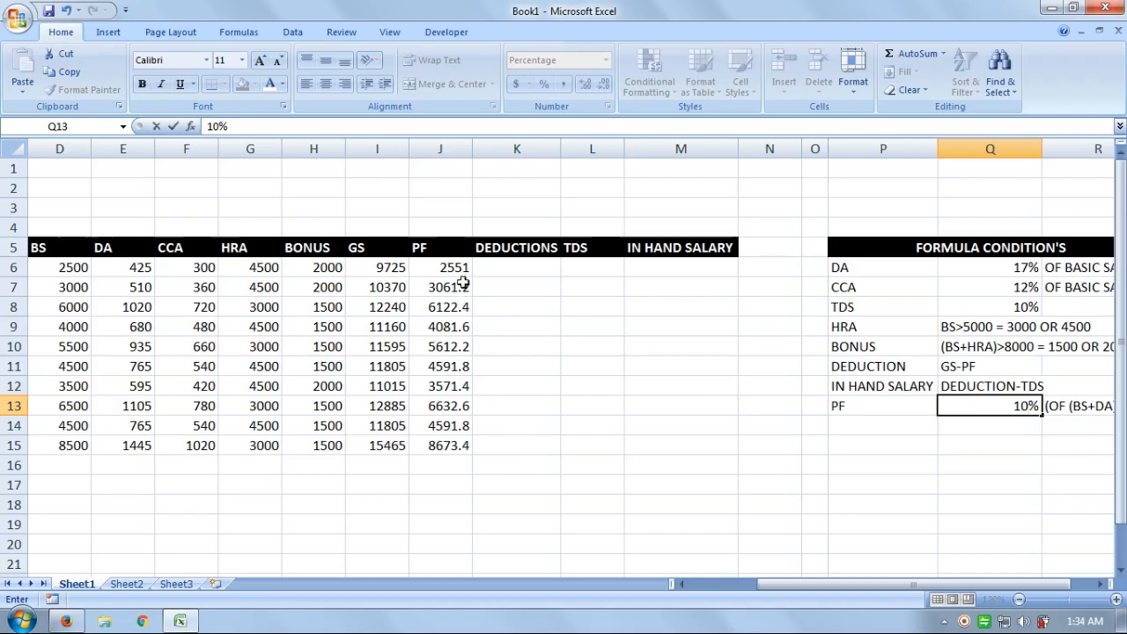
key(Return)
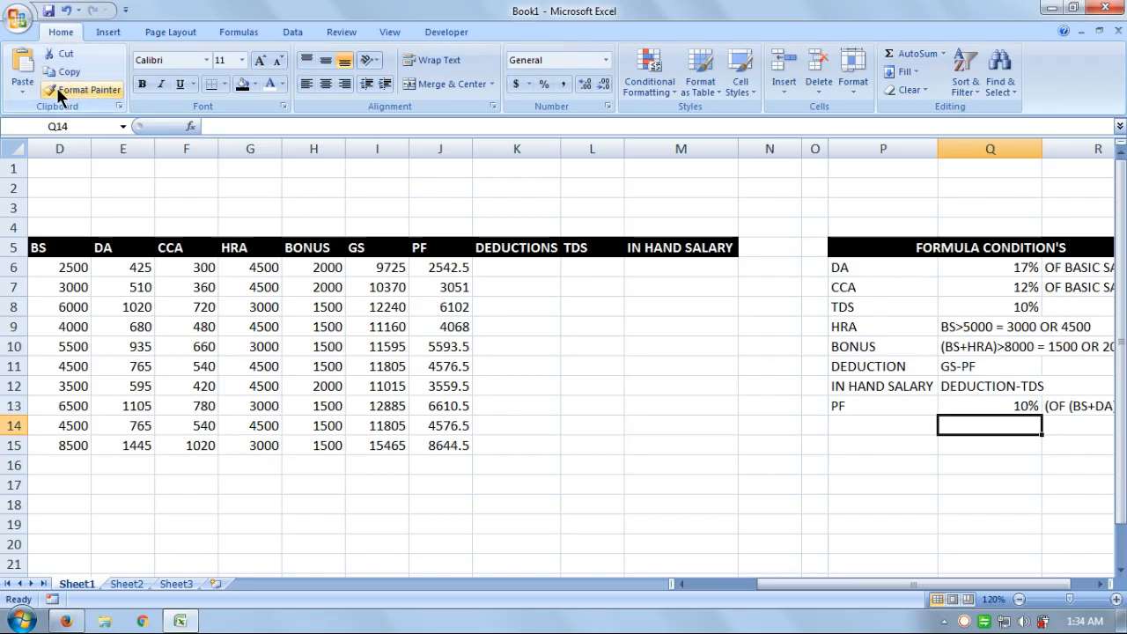
click(66, 11)
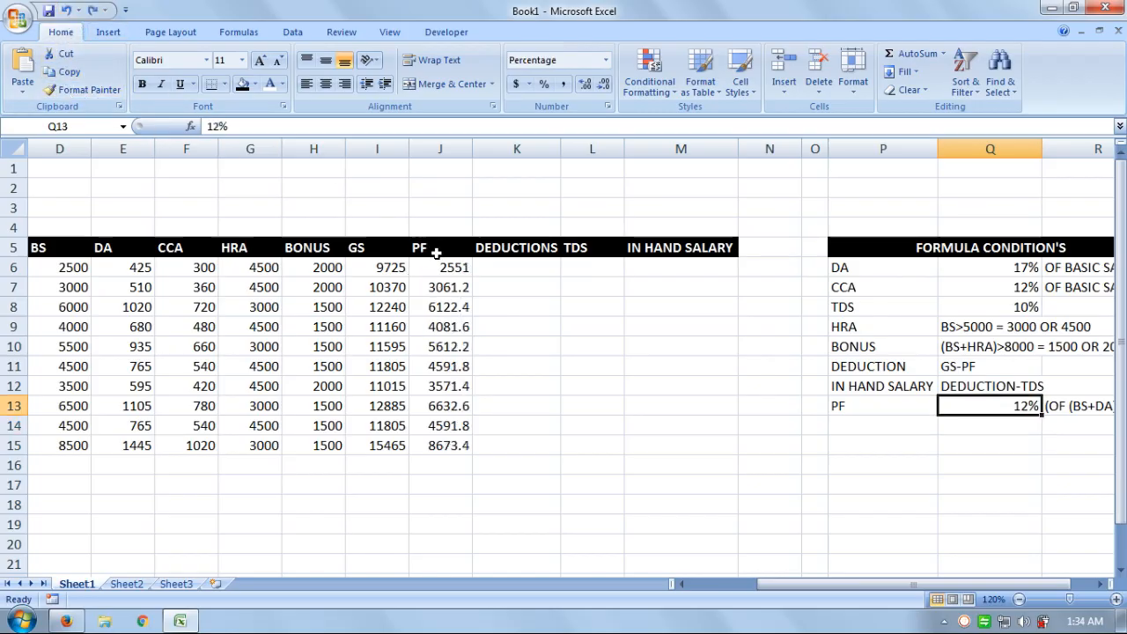
- Enter the deduction formula =I6-J6 in K6, subtracting PF from gross salary
click(508, 267)
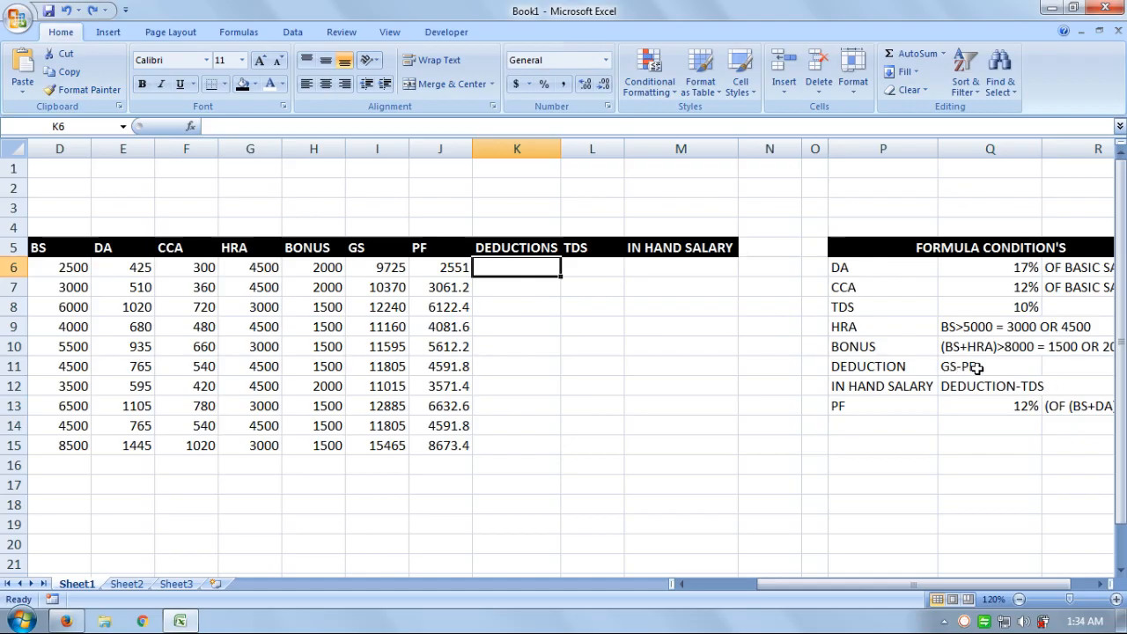
text(=)
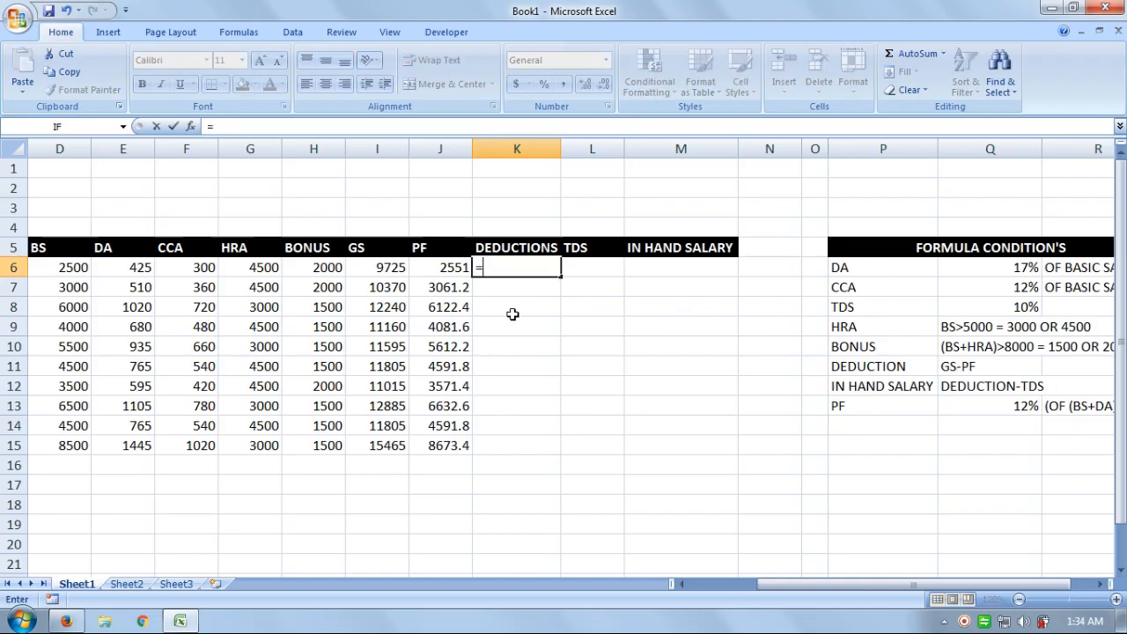
click(393, 270)
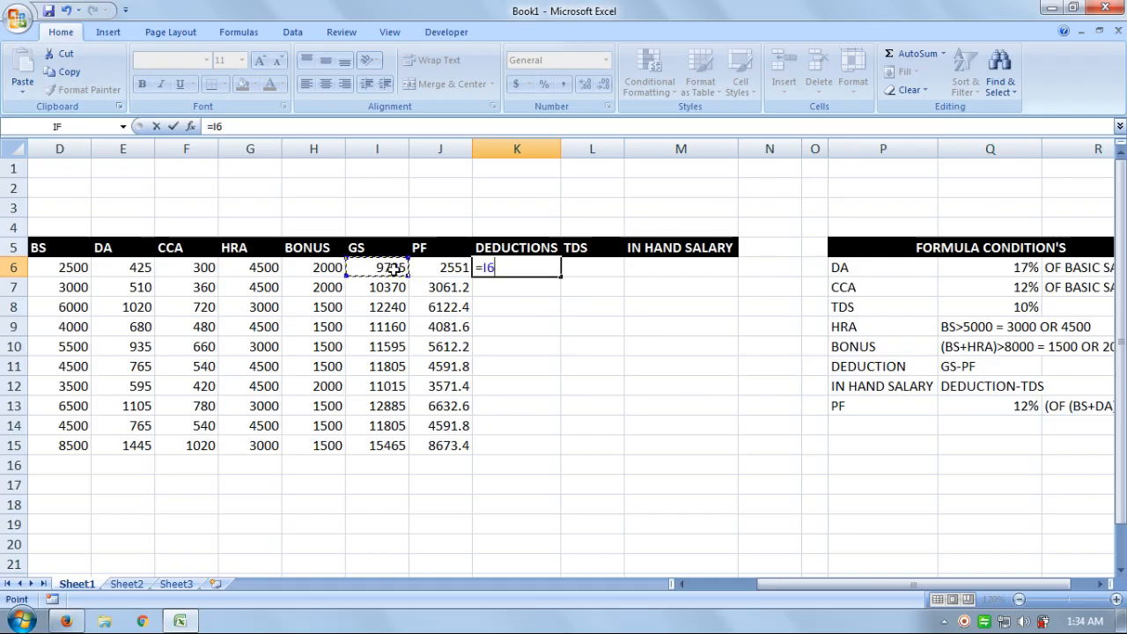
text(-)
click(438, 269)
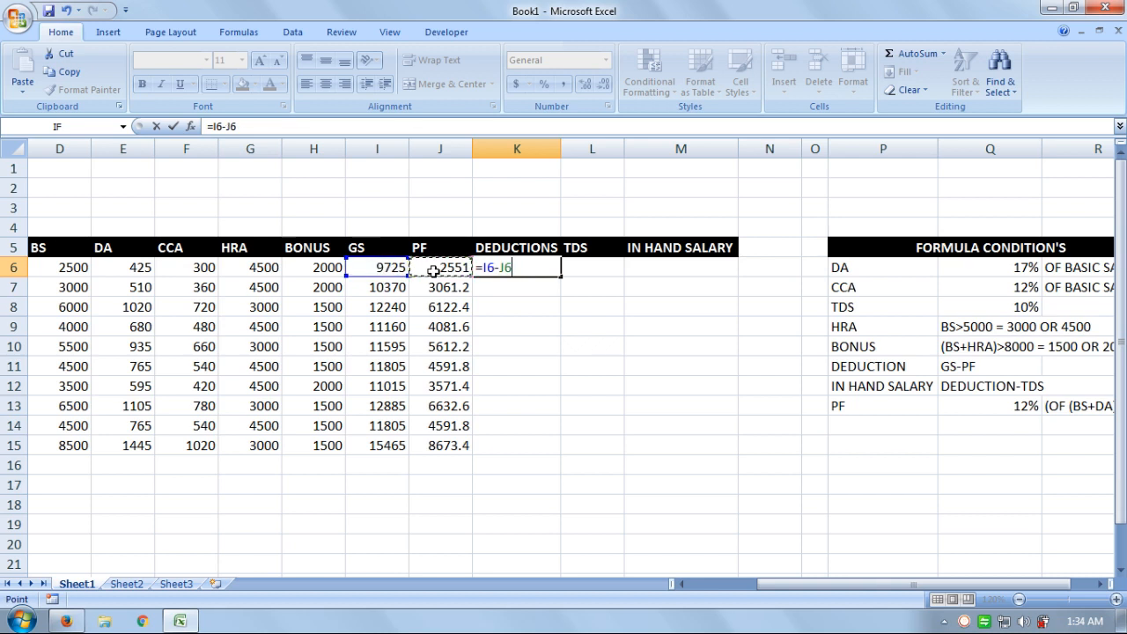
key(Return)
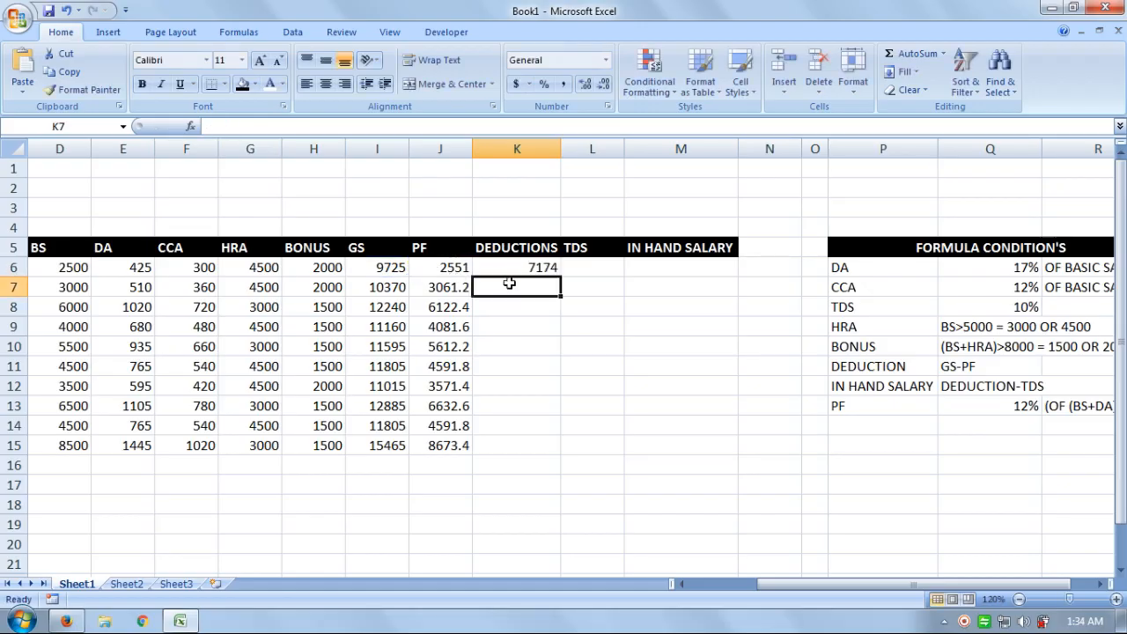
- Enter =I7-J7 in K7 and fill the deduction formulas from K6:K7 down to K15
text(=)
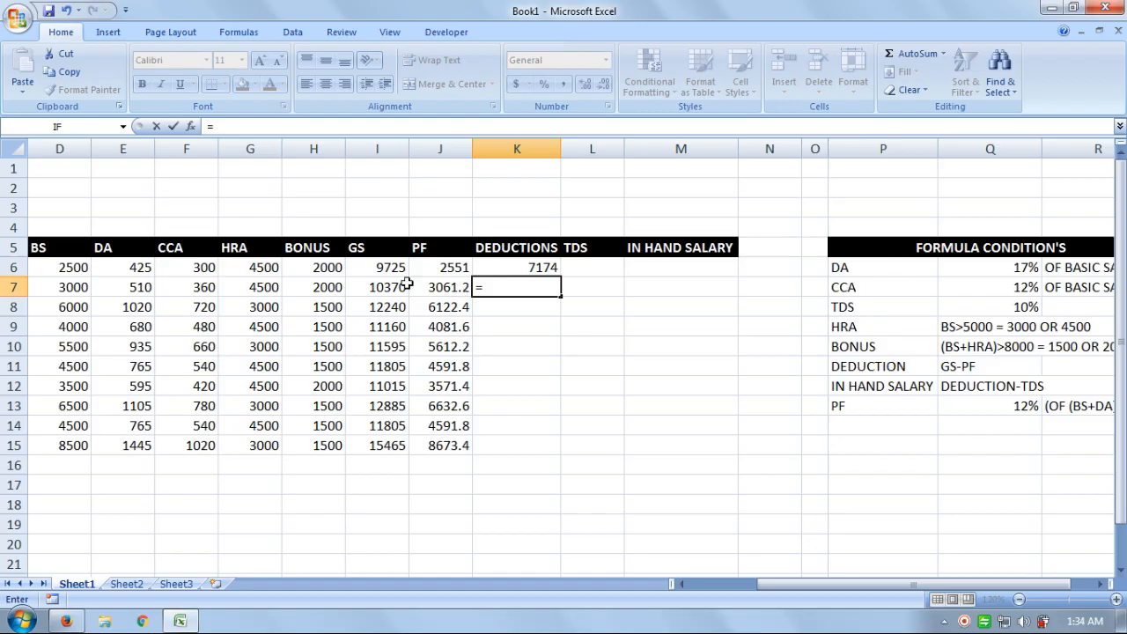
click(392, 286)
text(-)
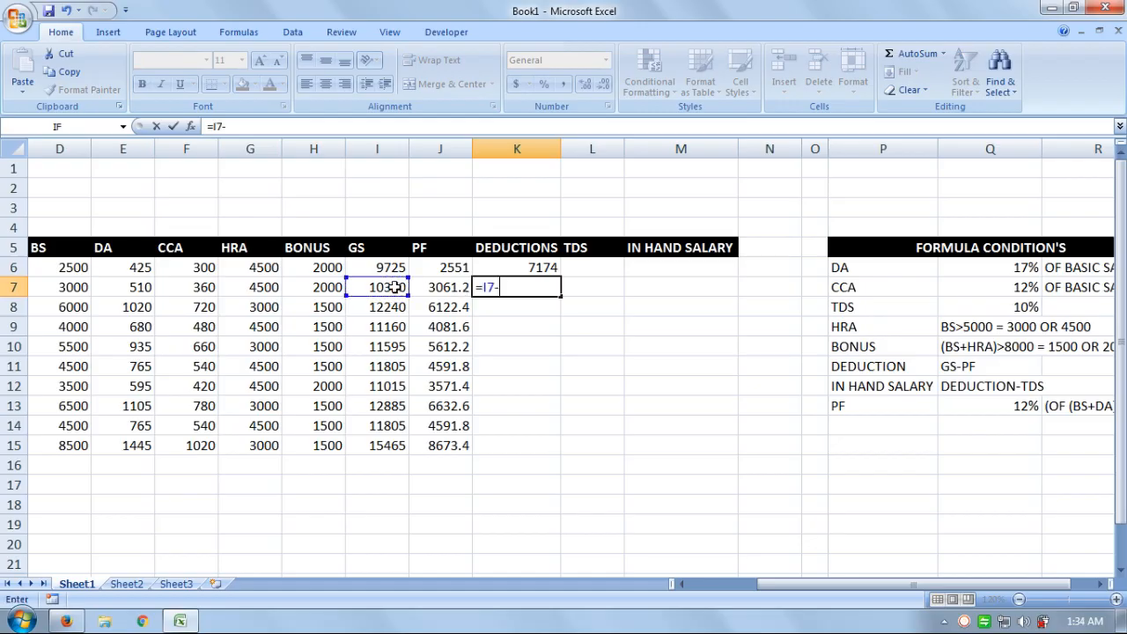
click(416, 286)
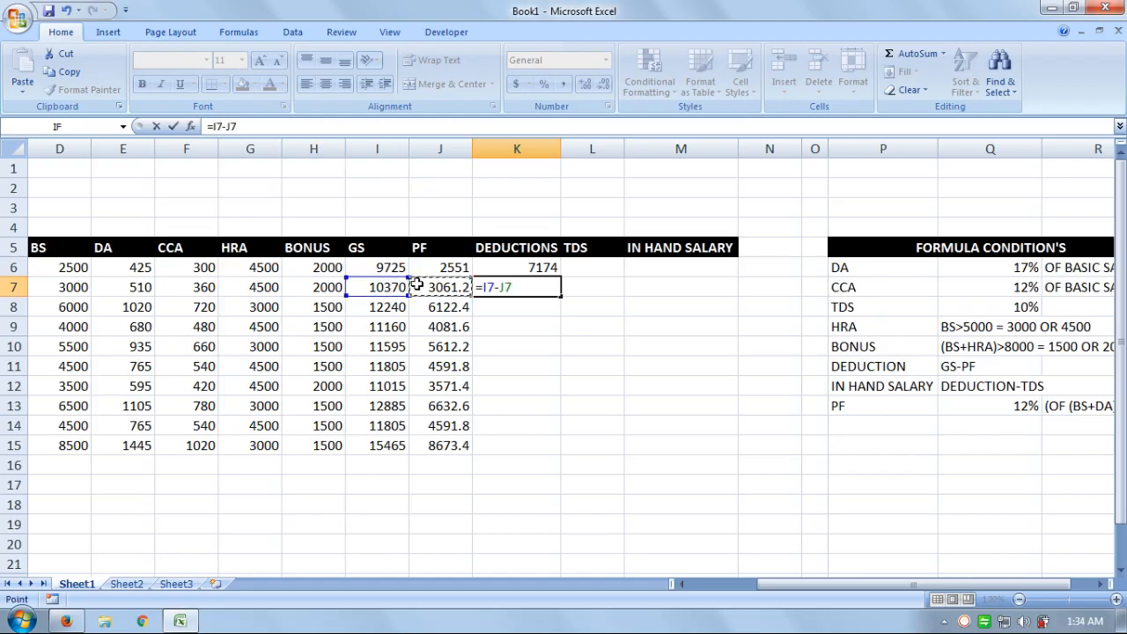
key(Return)
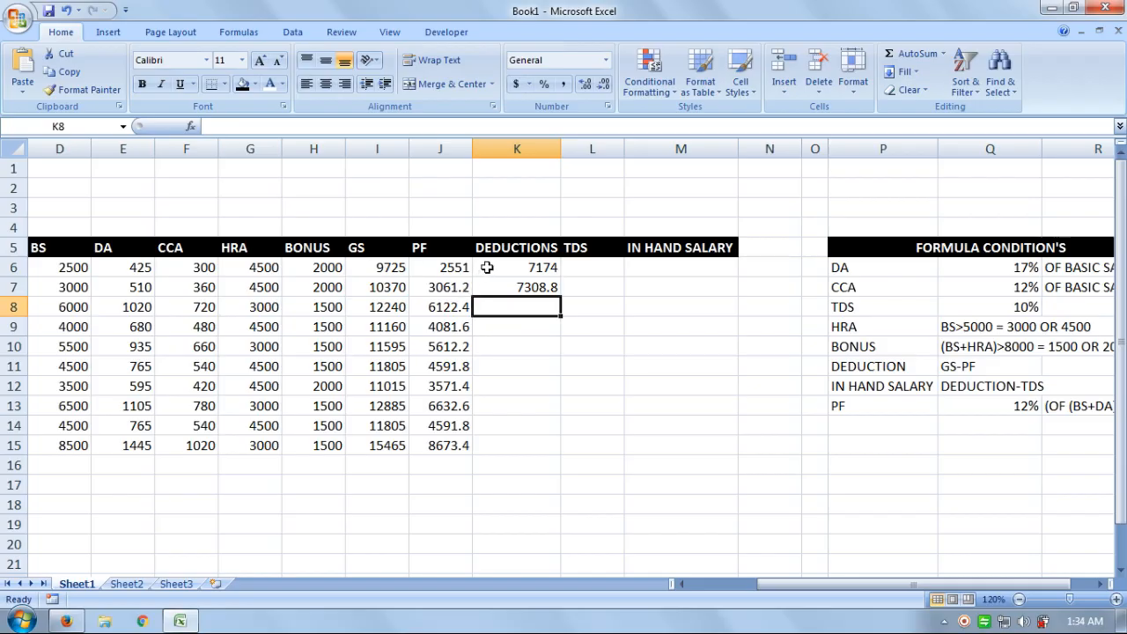
drag(490, 268, 494, 281)
drag(558, 297, 559, 454)
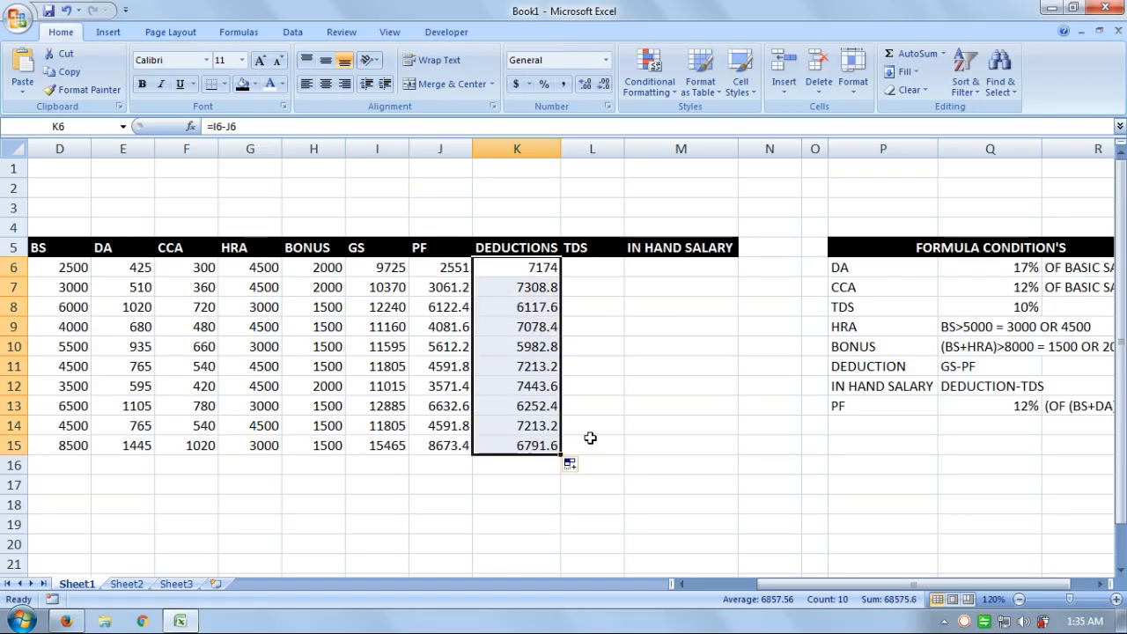
- Enter the TDS formula =K6*Q8 in L6, multiplying the deduction amount by the TDS rate
click(595, 269)
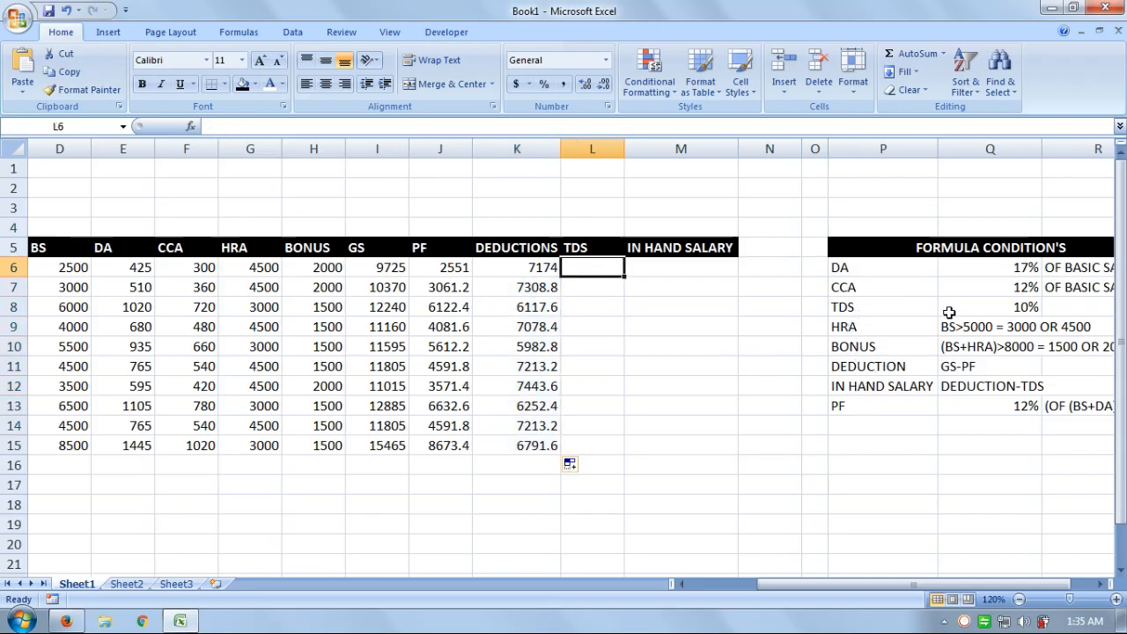
text(=)
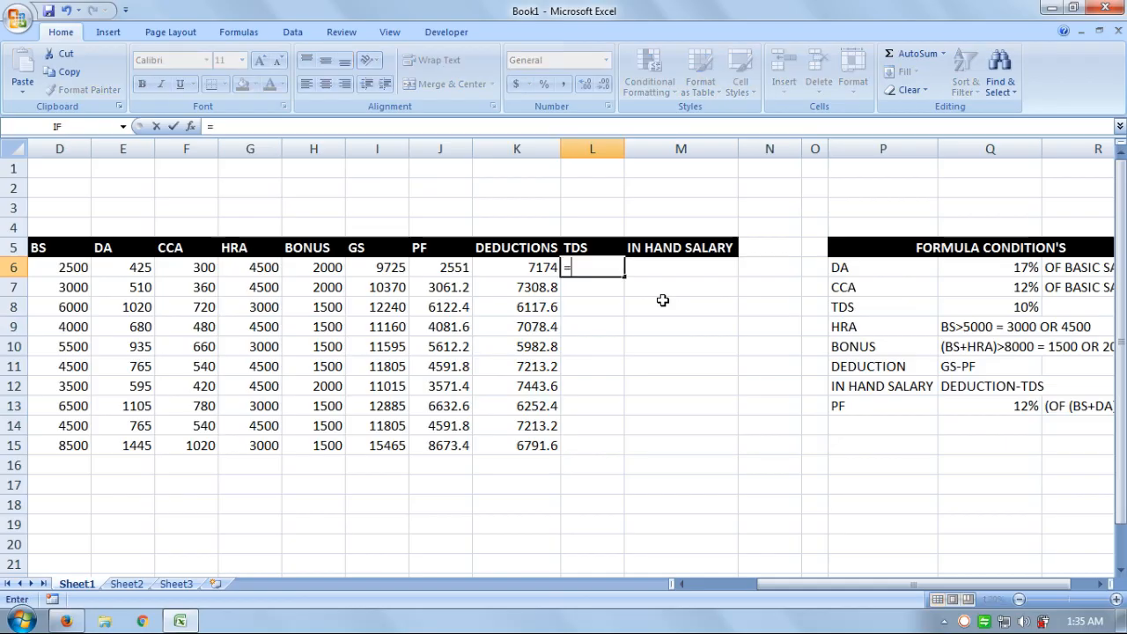
click(540, 266)
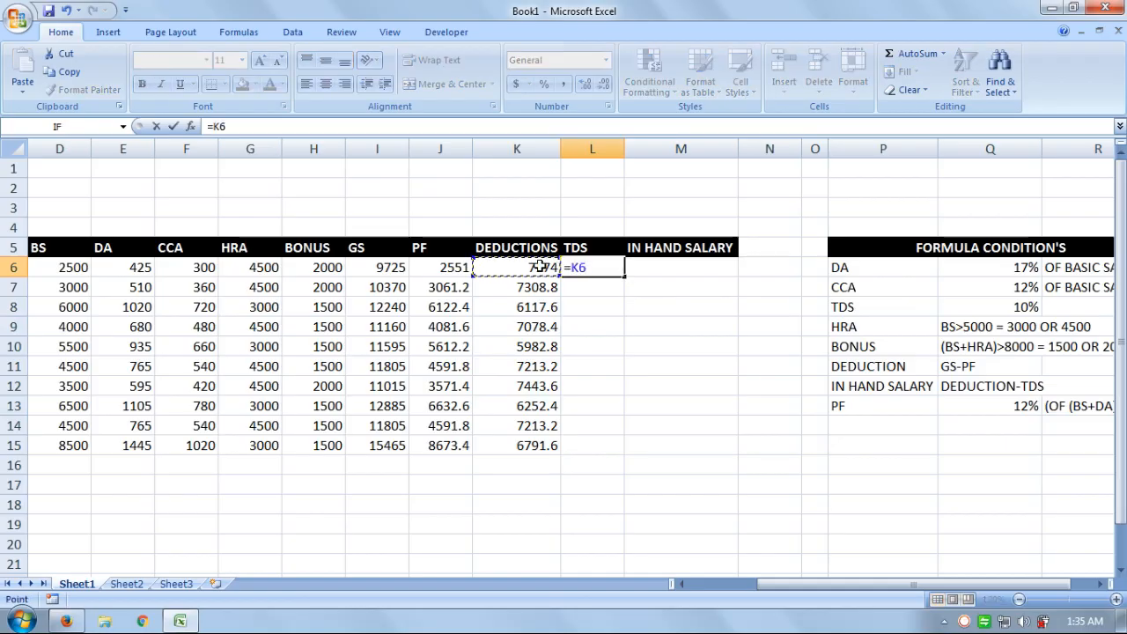
text(*)
click(951, 308)
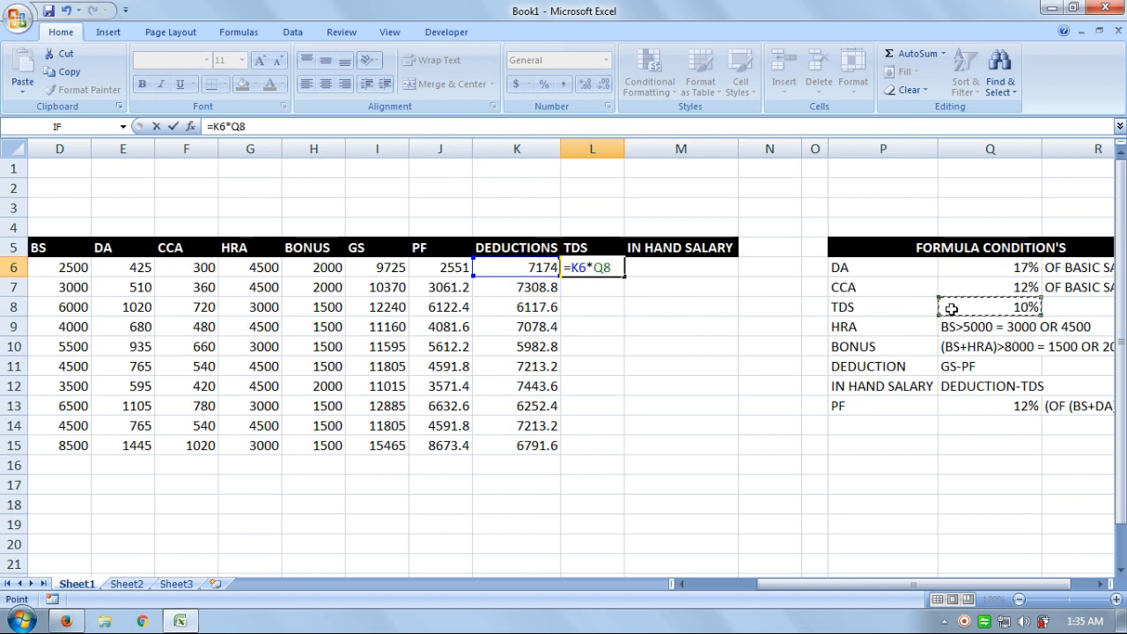
key(Return)
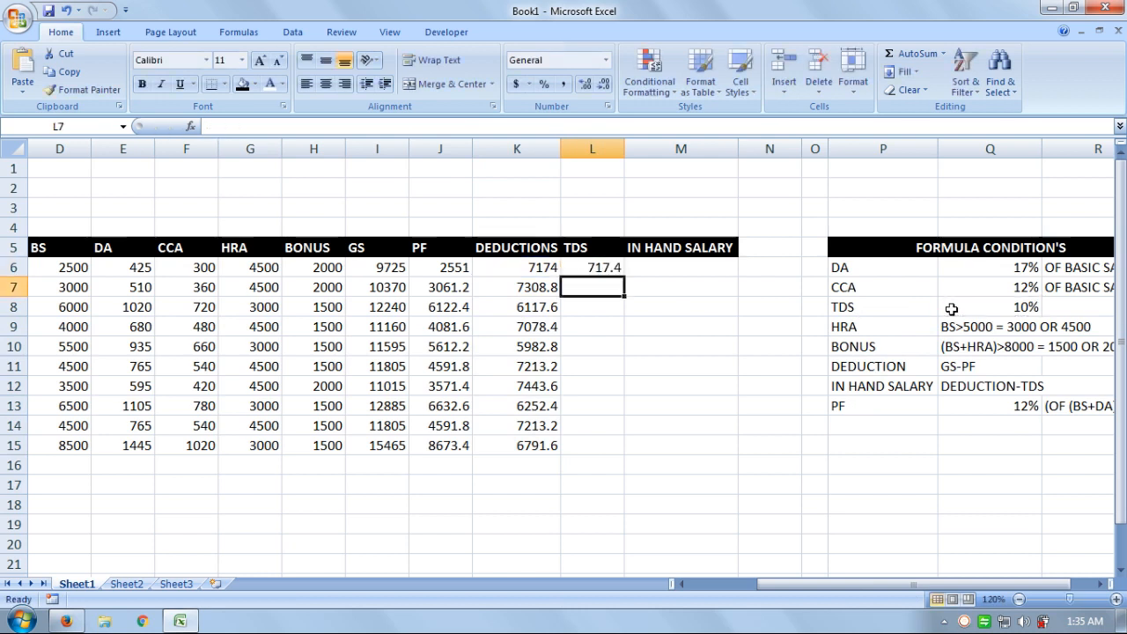
- Make the TDS rate reference in L6 absolute as $Q$8 and fill the formula down to L15
key(Up)
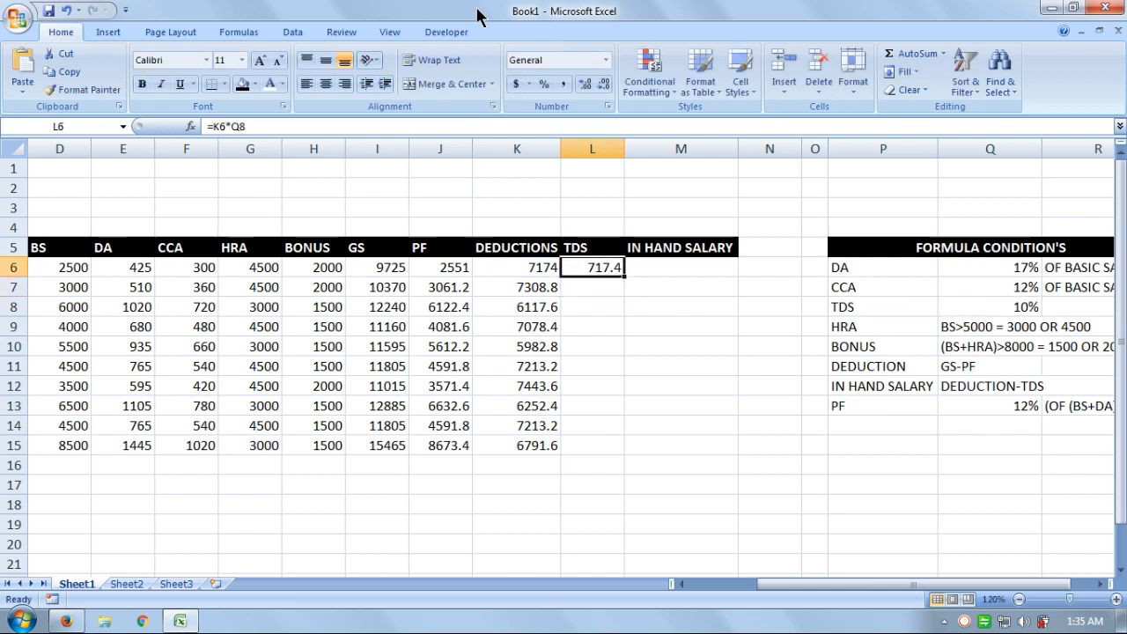
double_click(599, 267)
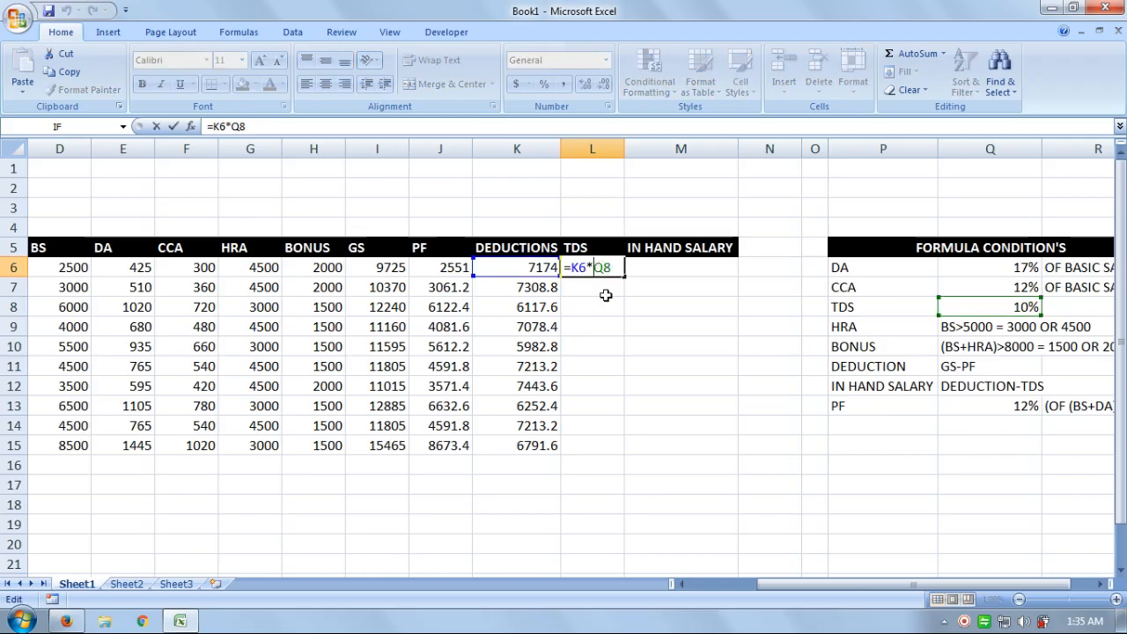
text($Q)
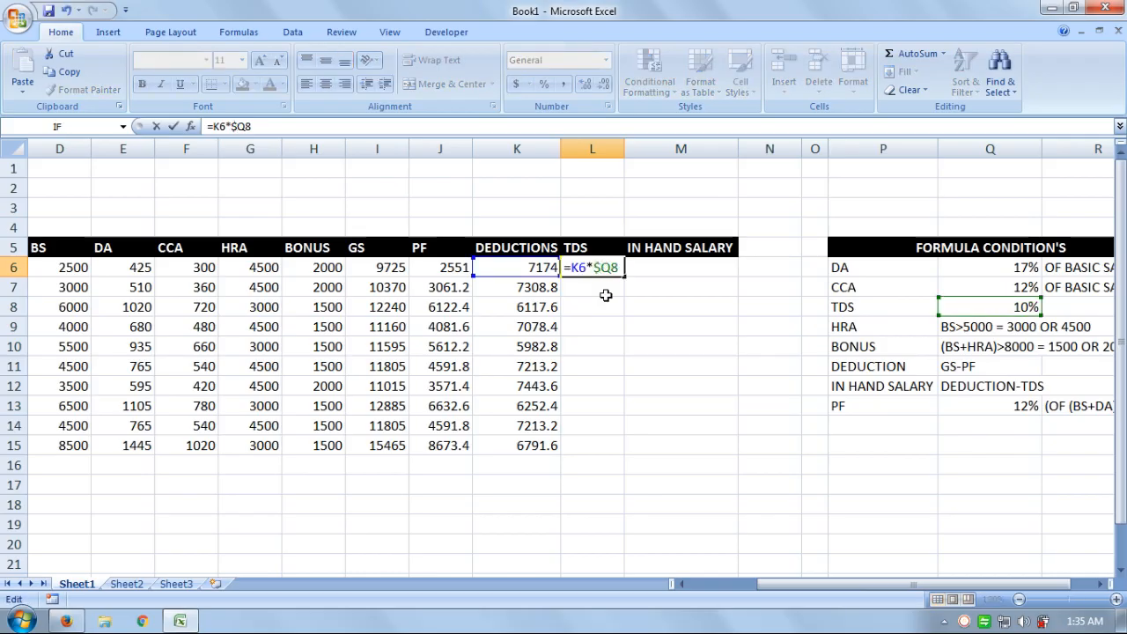
text($)
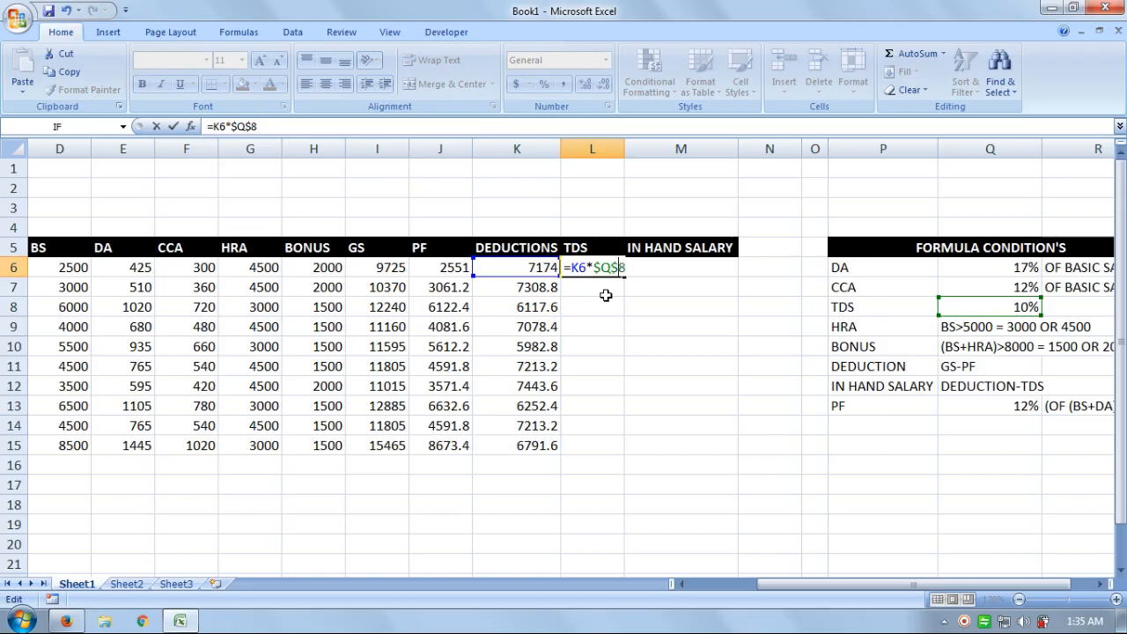
key(Return)
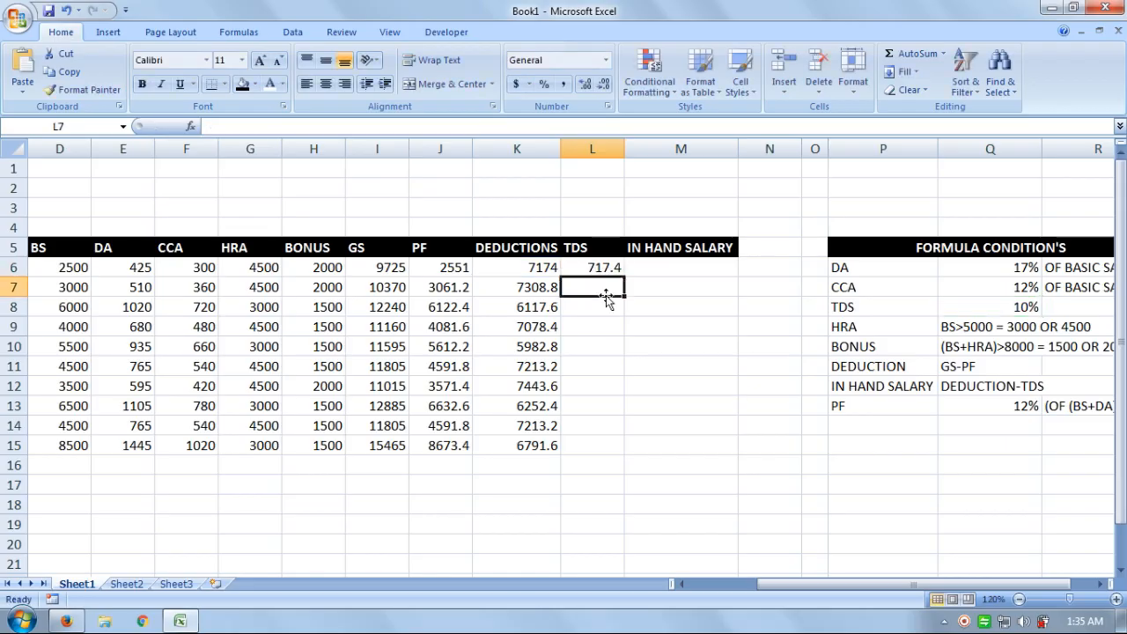
click(601, 267)
drag(624, 277, 616, 451)
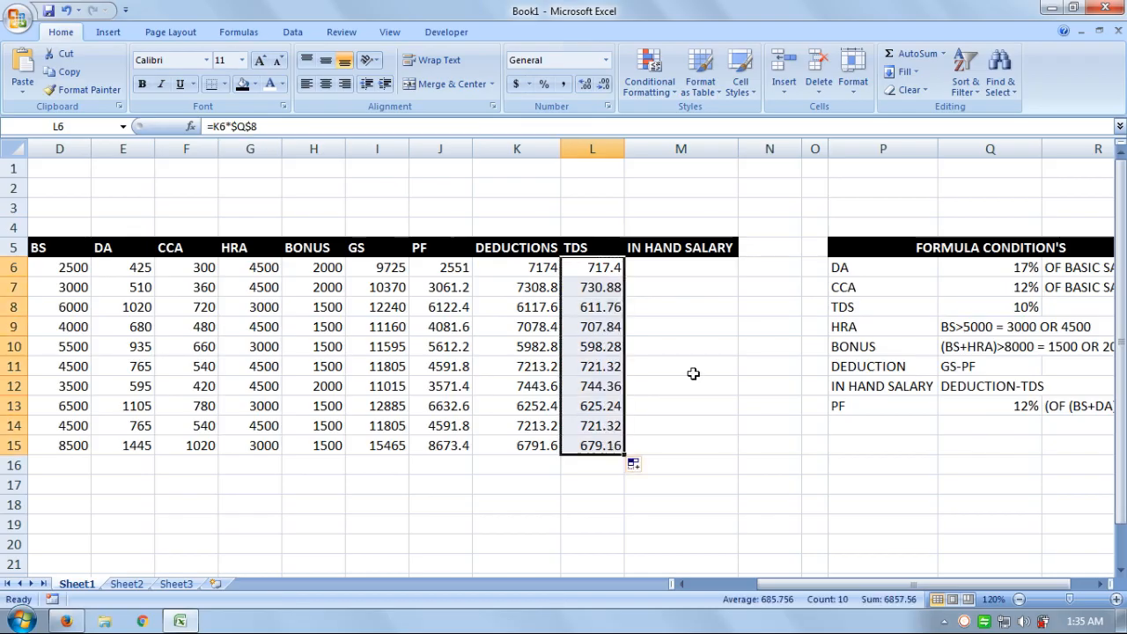
- Enter the in-hand salary formula =K6-L6 in M6, subtracting TDS from the deduction amount
click(678, 266)
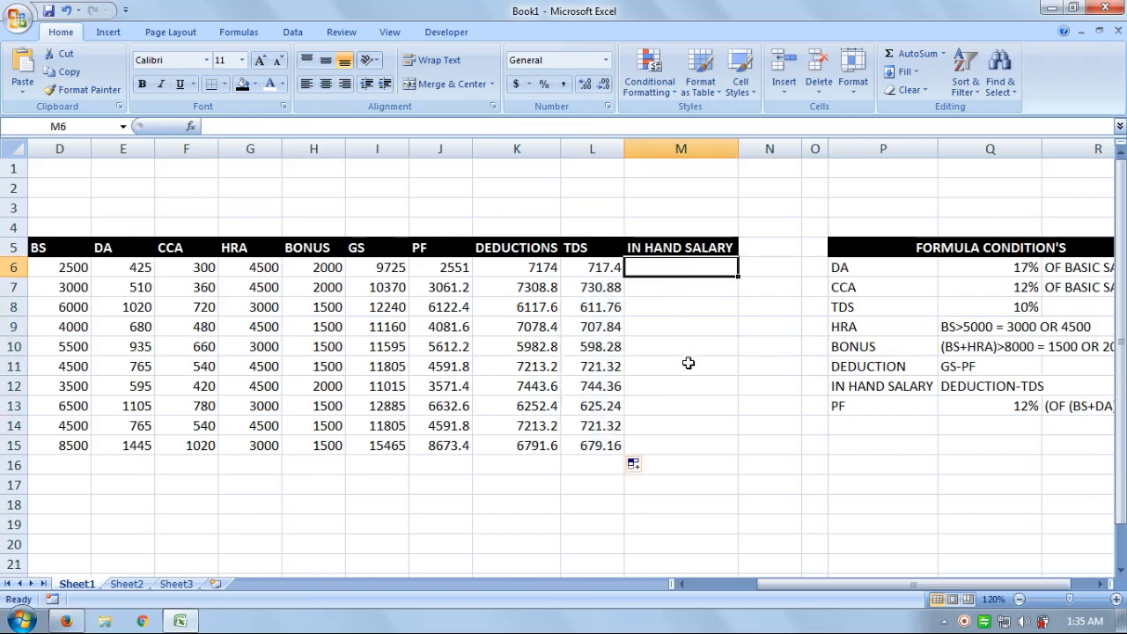
text(=)
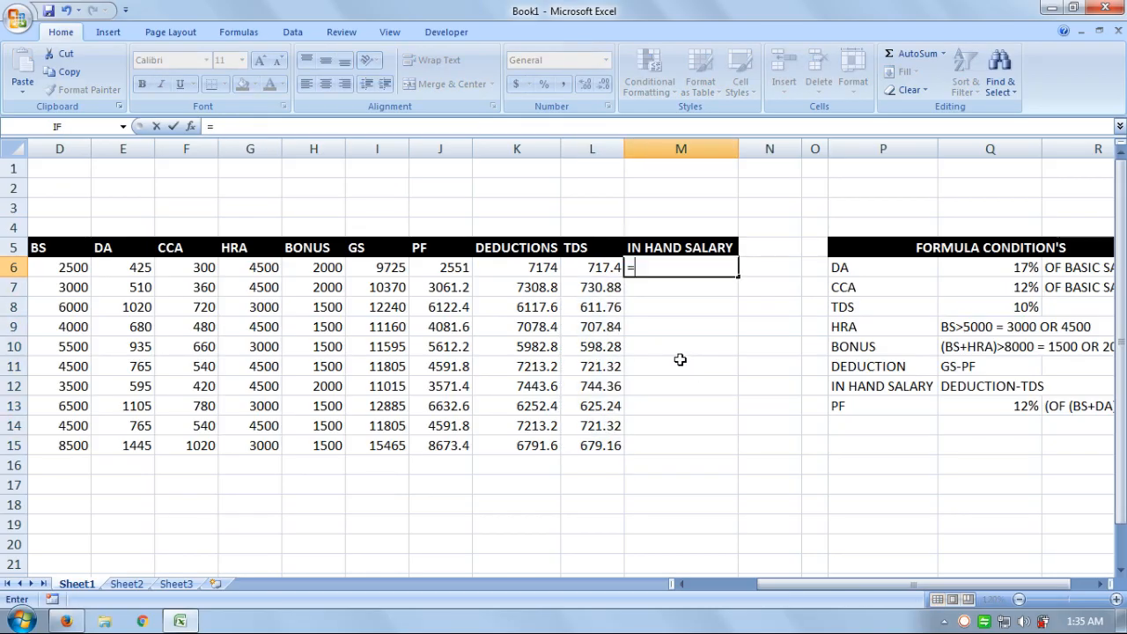
click(538, 269)
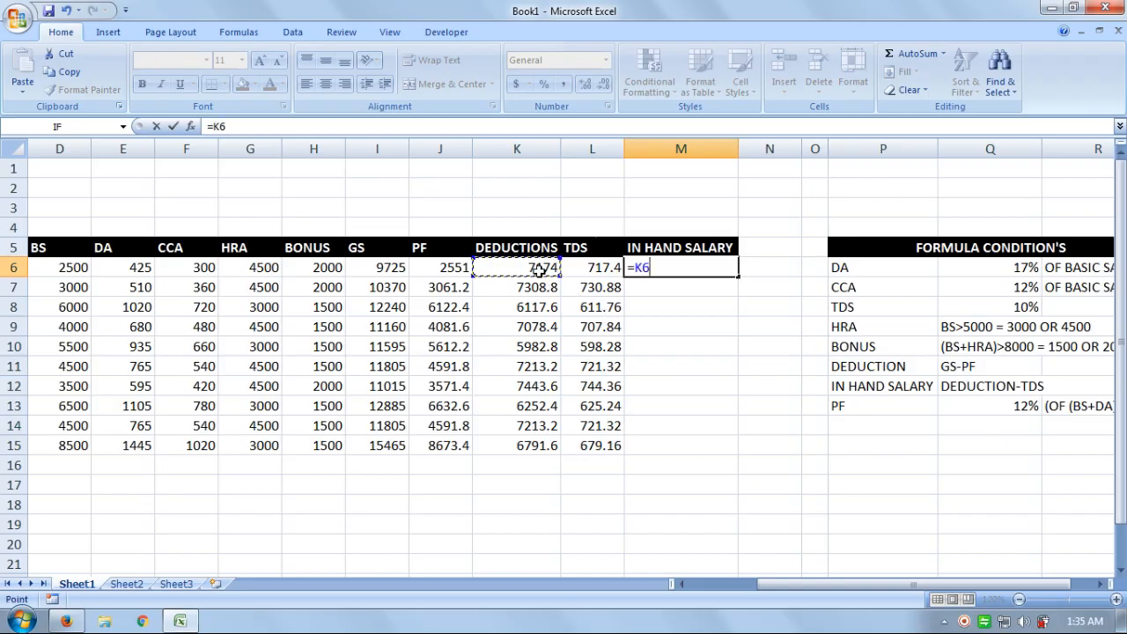
text(-)
click(577, 272)
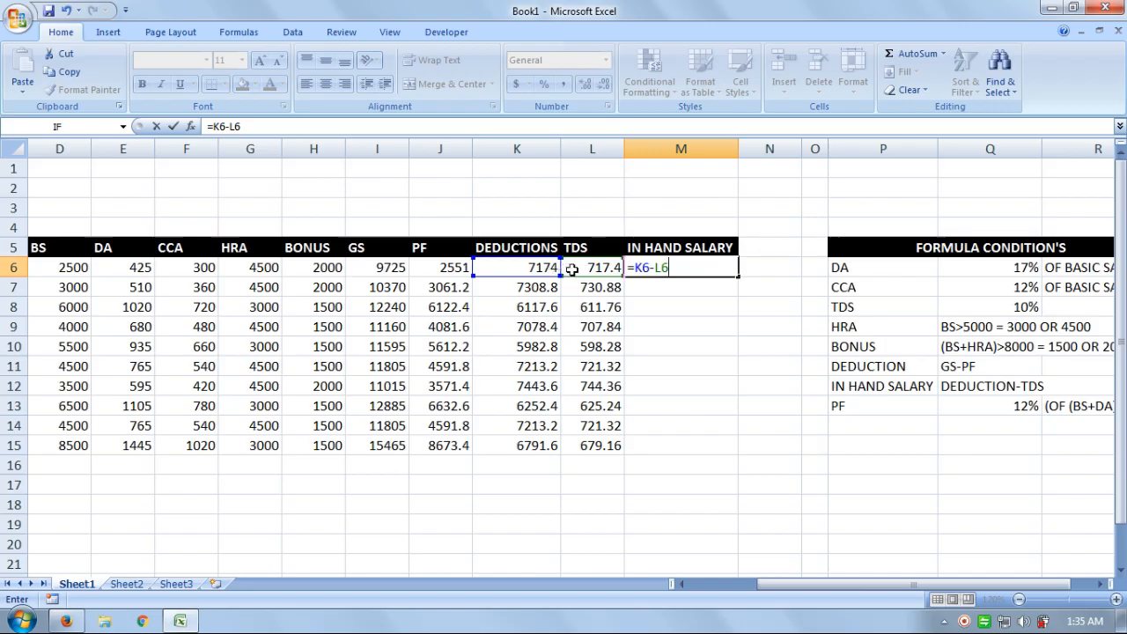
key(Return)
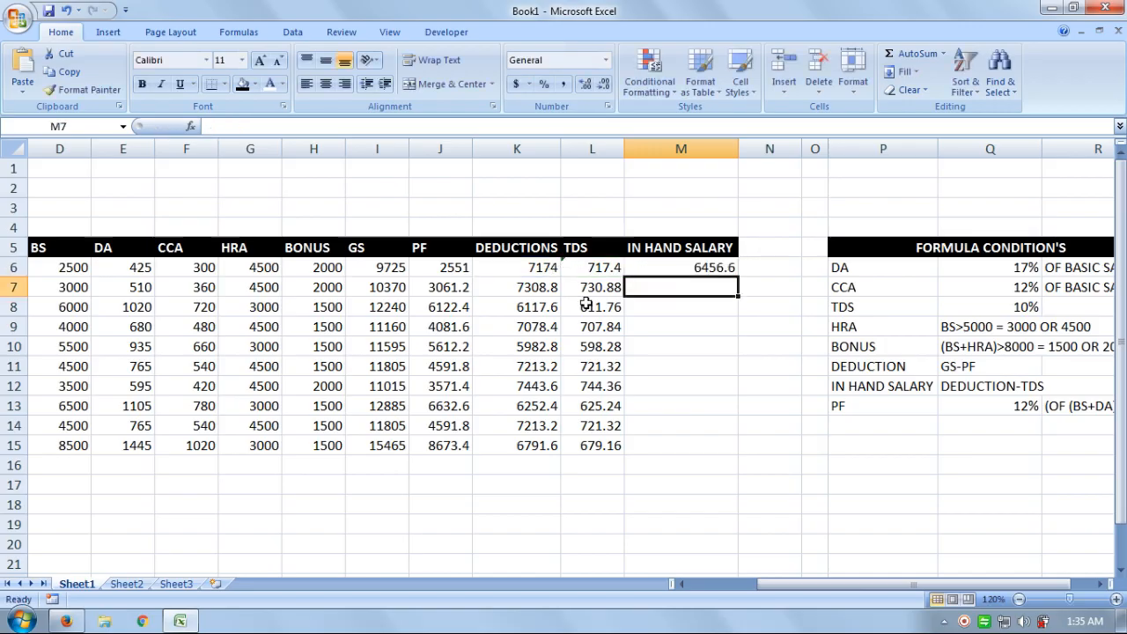
- Enter =K7-L7 in M7 and fill the in-hand salary formulas from M6:M7 down to M15
text(=)
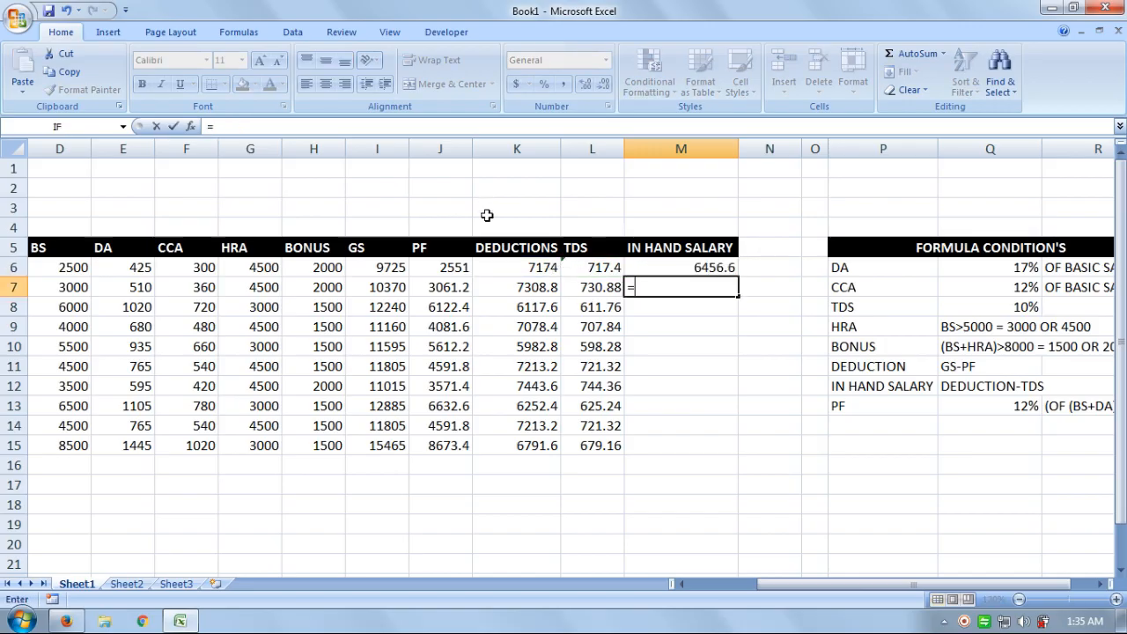
click(507, 290)
text(-)
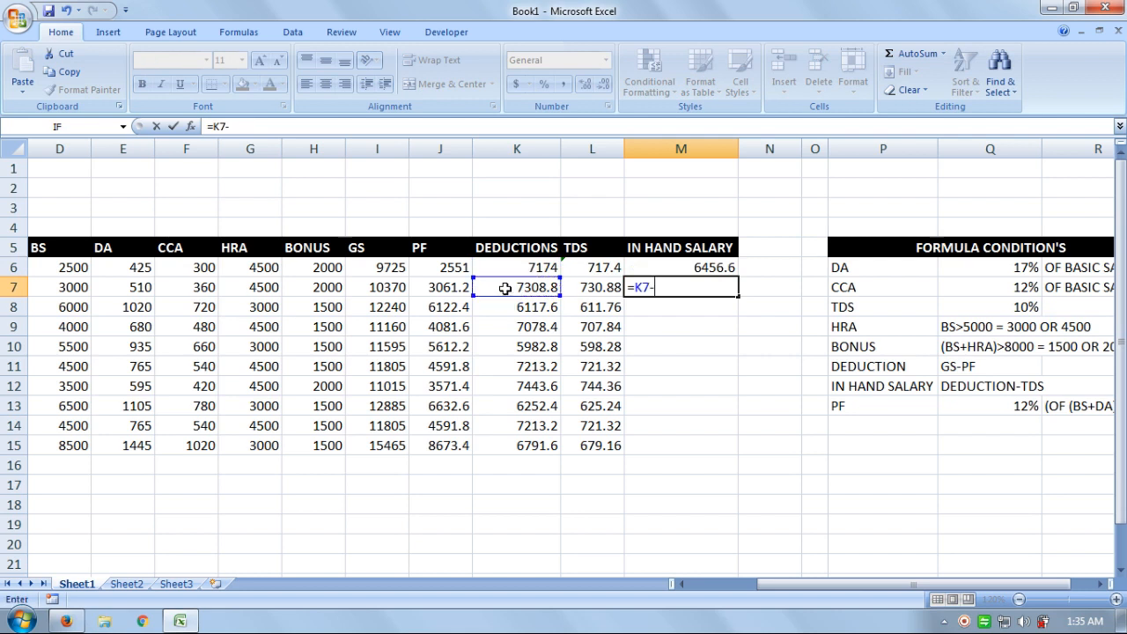
click(598, 286)
key(Return)
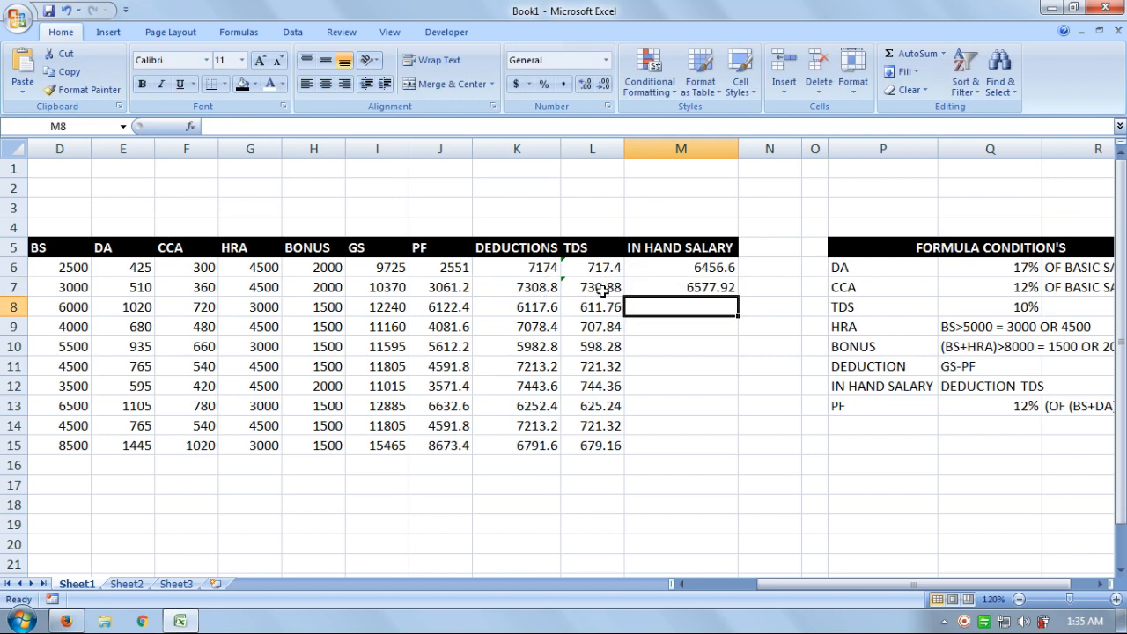
drag(673, 269, 731, 450)
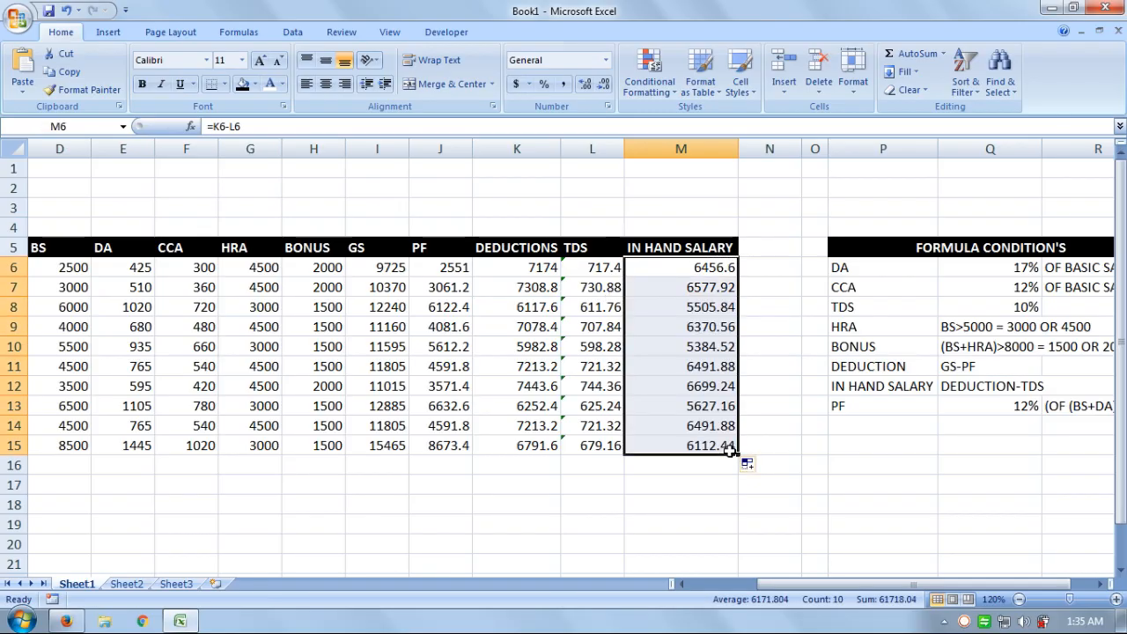
click(685, 470)
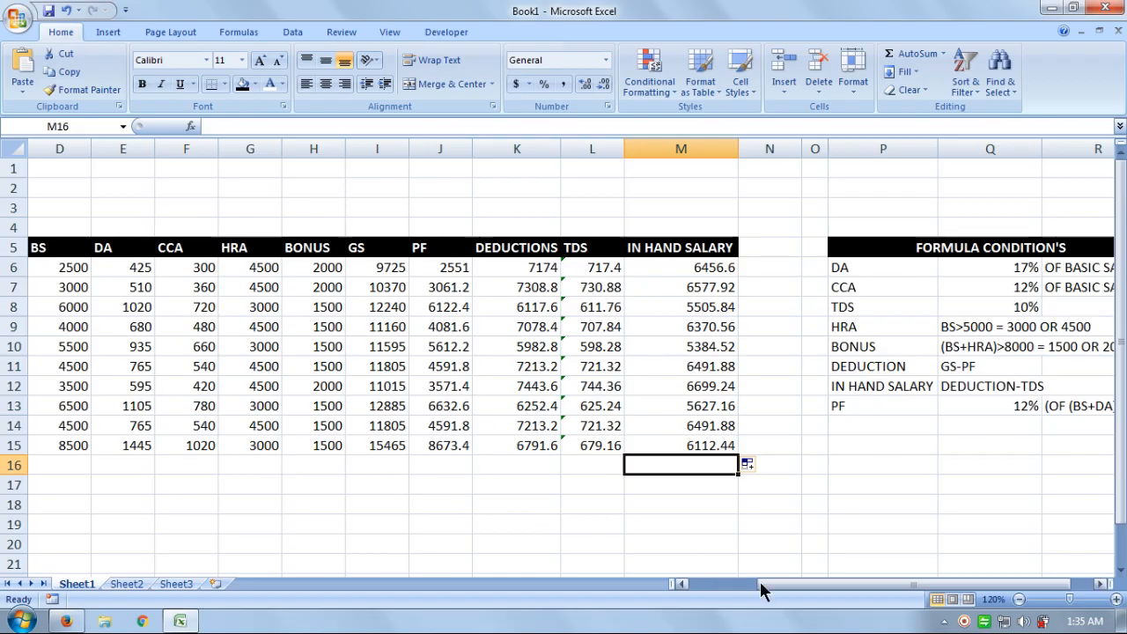
- Apply the comma number style to all salary figures in D6:M15
drag(760, 586, 736, 590)
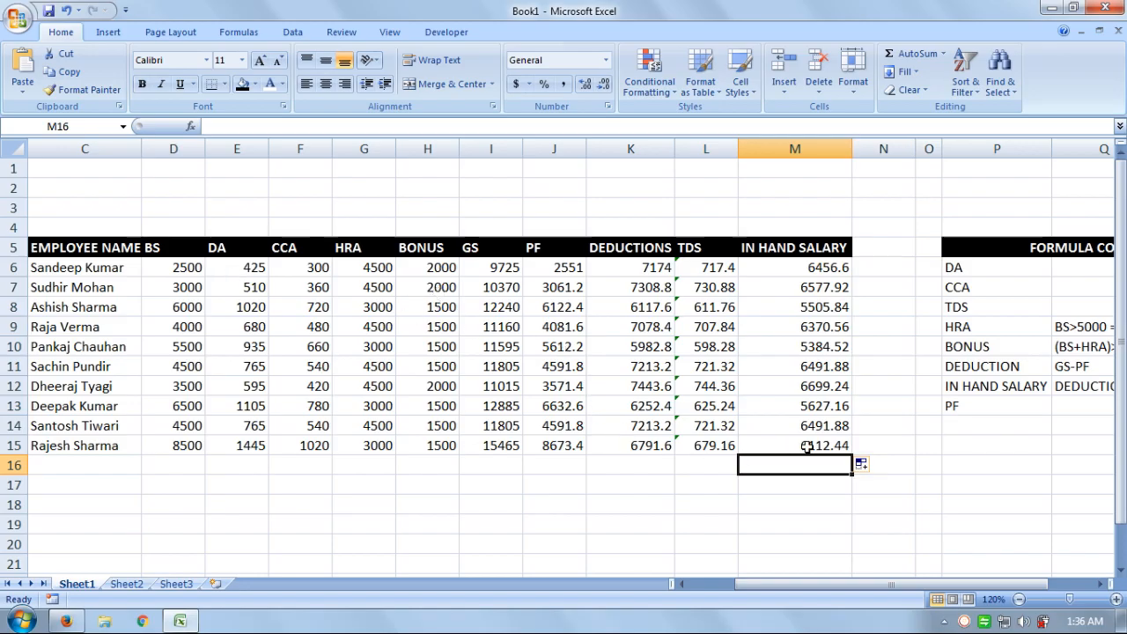
drag(806, 446, 200, 275)
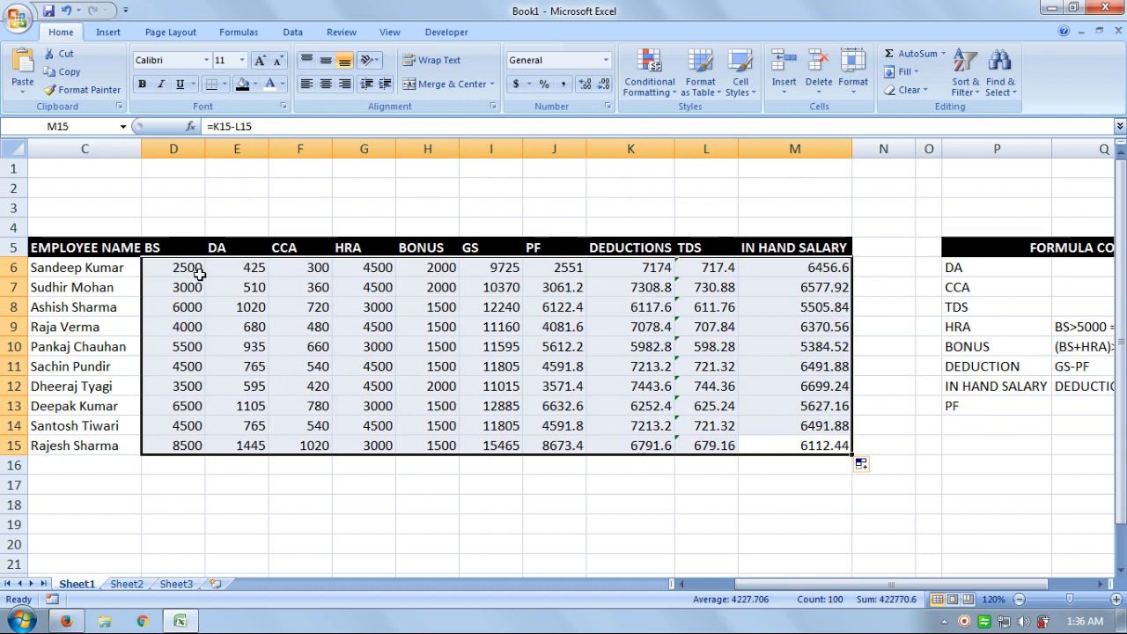
click(563, 83)
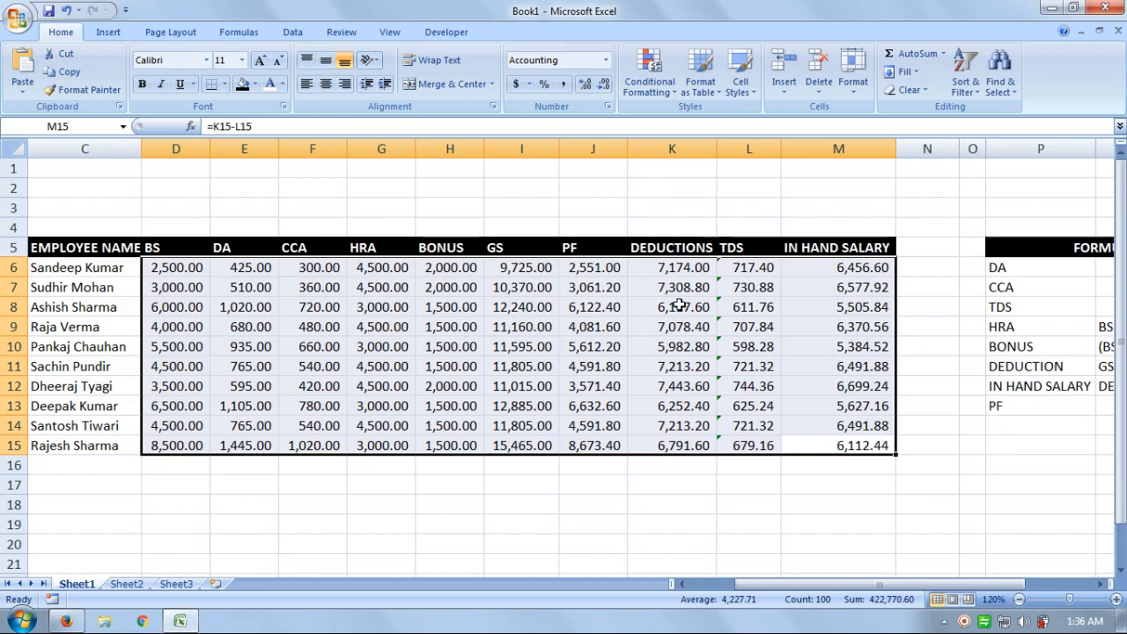
click(508, 481)
- Format the in-hand salary values in M6:M15 as Accounting with the Rs. English (India) currency symbol
drag(807, 445, 802, 266)
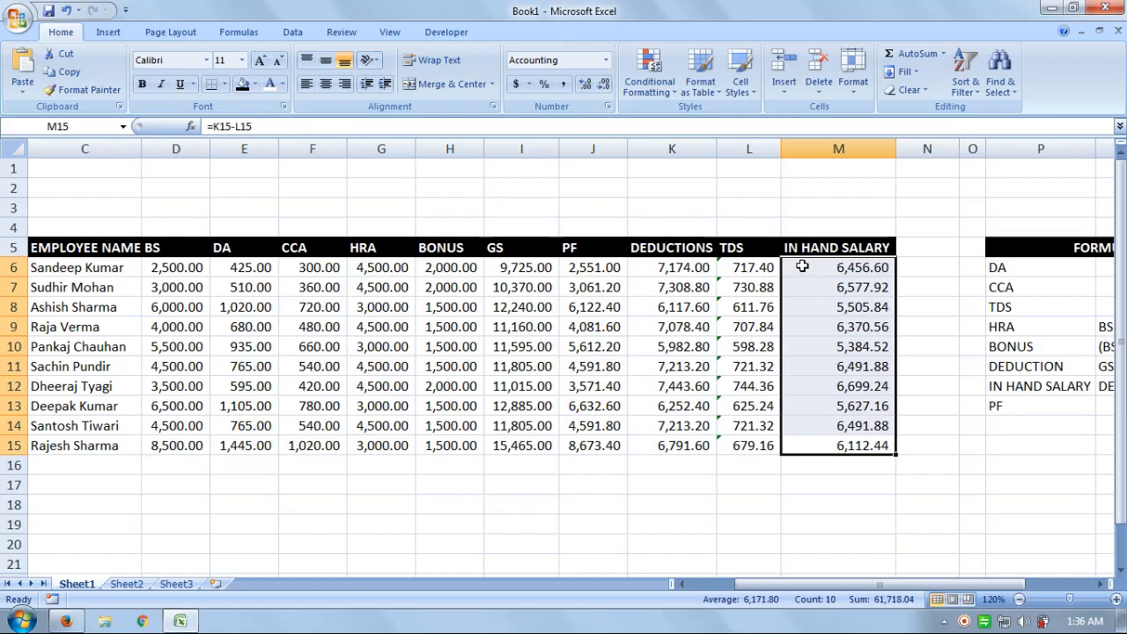
click(529, 84)
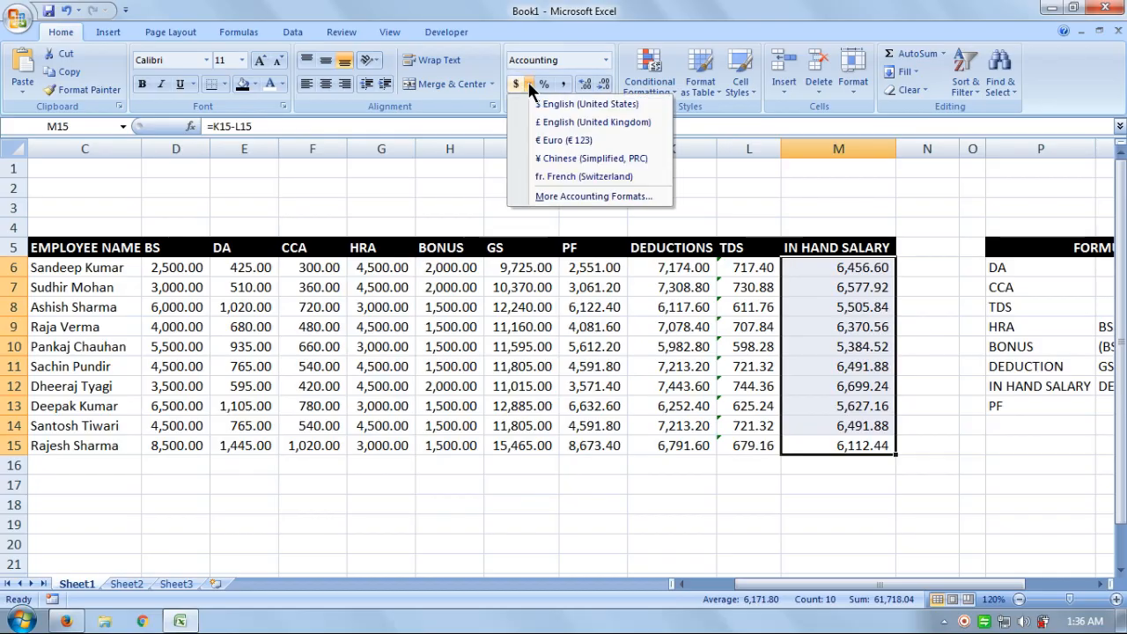
click(551, 196)
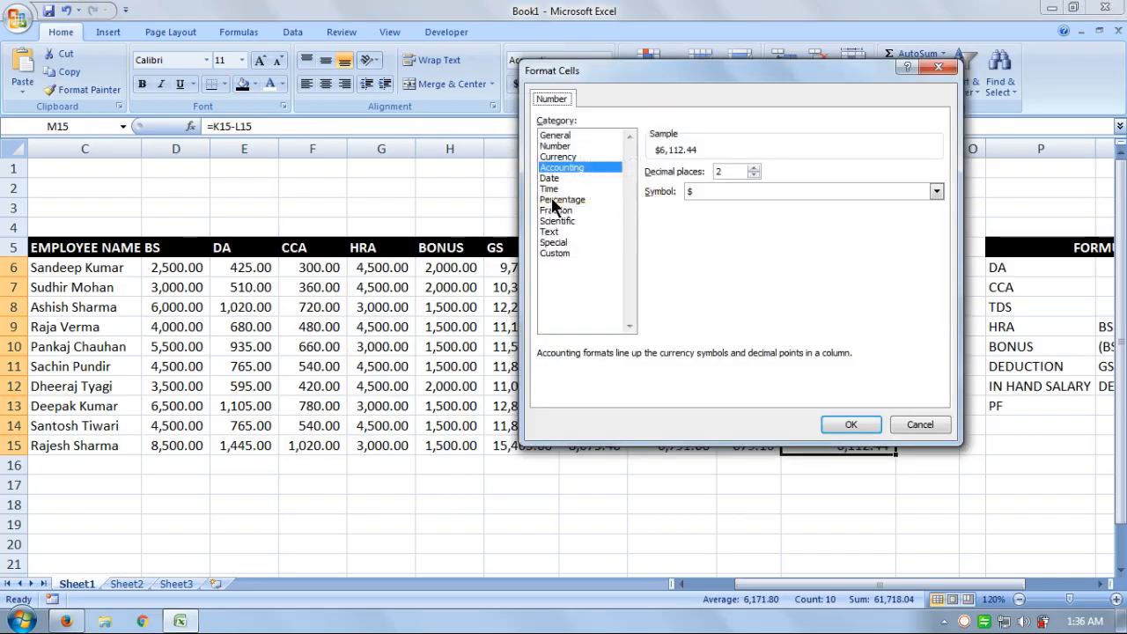
click(935, 192)
click(938, 257)
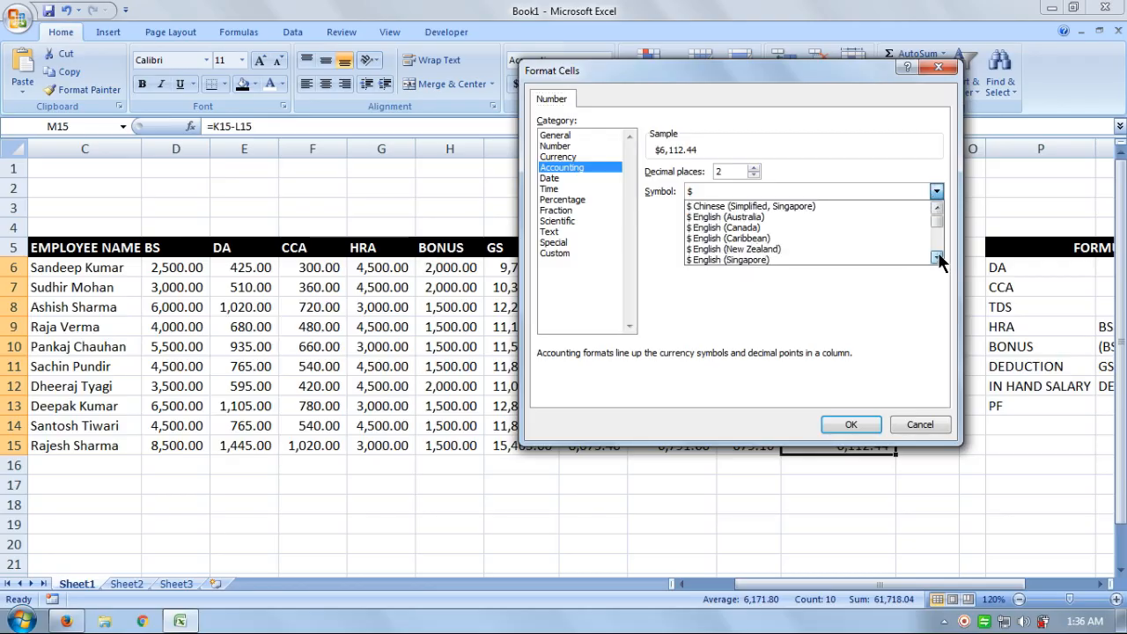
drag(937, 257, 938, 257)
click(936, 256)
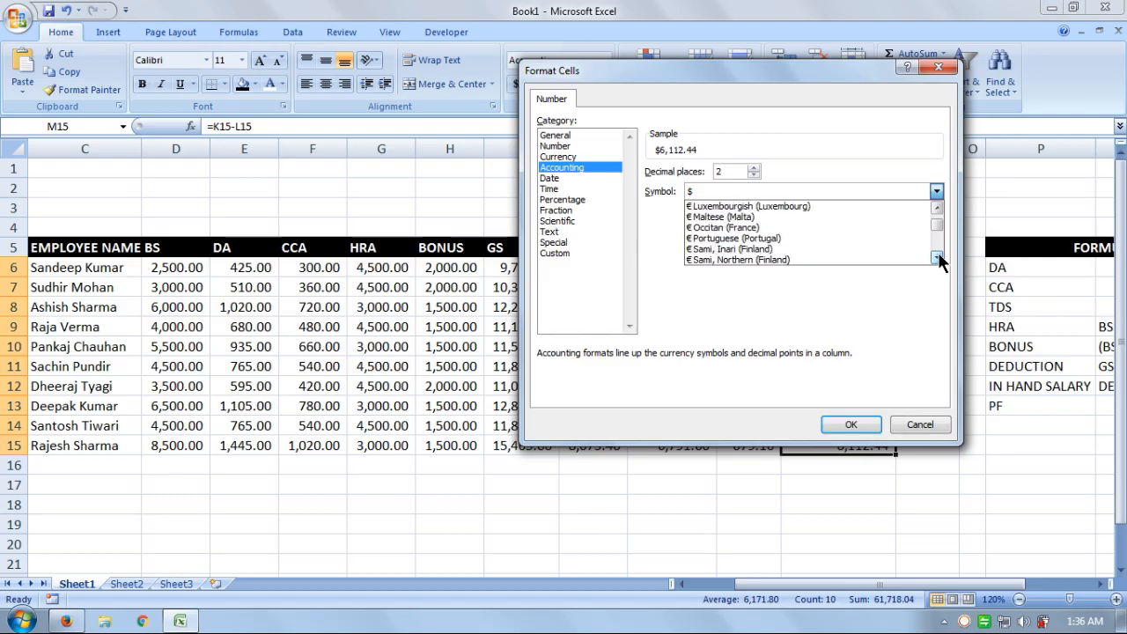
click(935, 256)
click(935, 257)
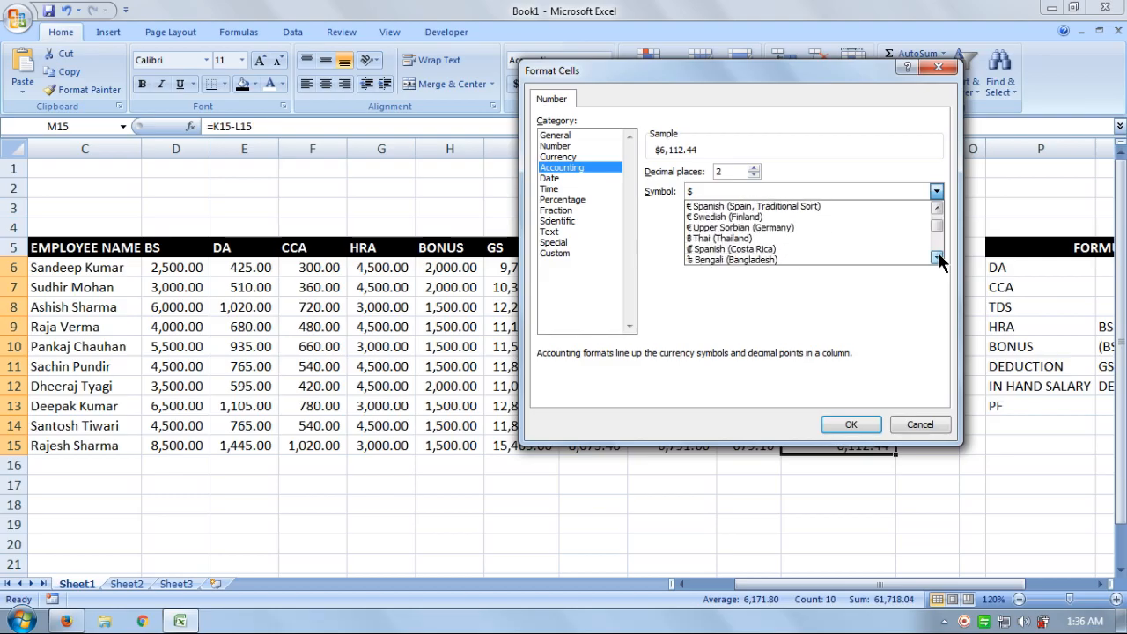
click(936, 256)
click(936, 257)
click(936, 256)
click(936, 257)
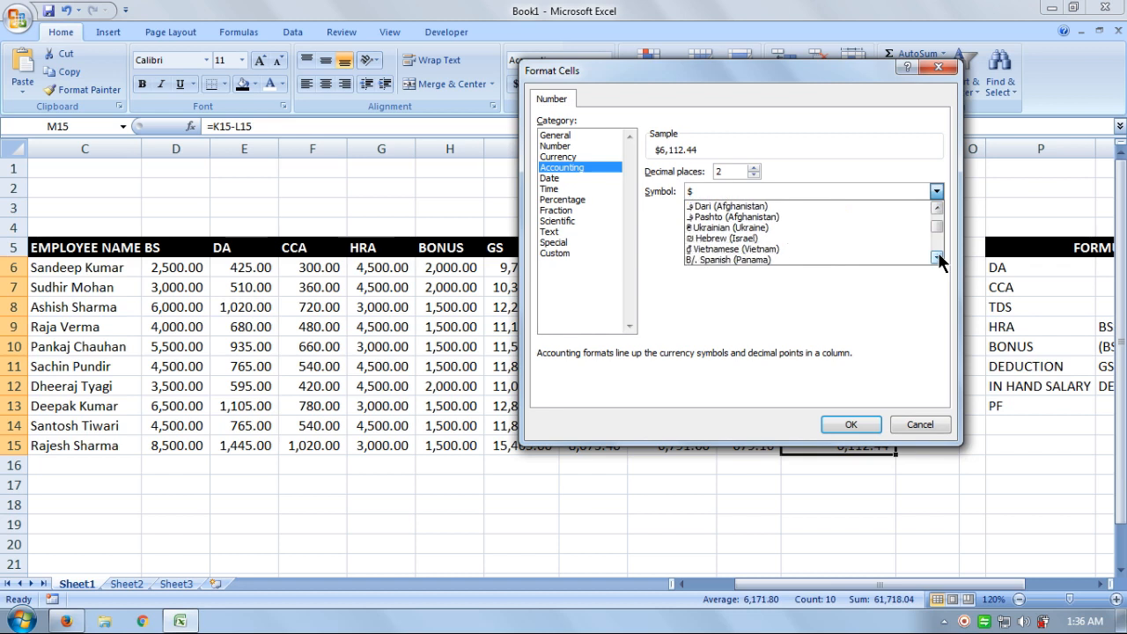
click(936, 256)
click(936, 257)
click(936, 256)
click(936, 256)
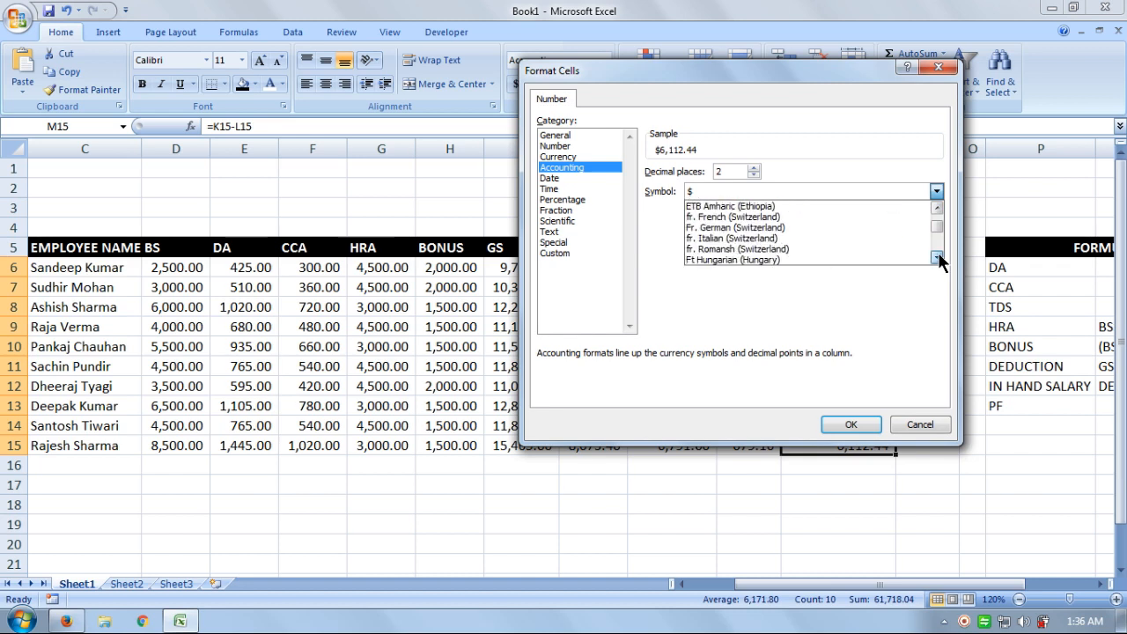
click(936, 257)
click(936, 256)
click(936, 256)
click(936, 257)
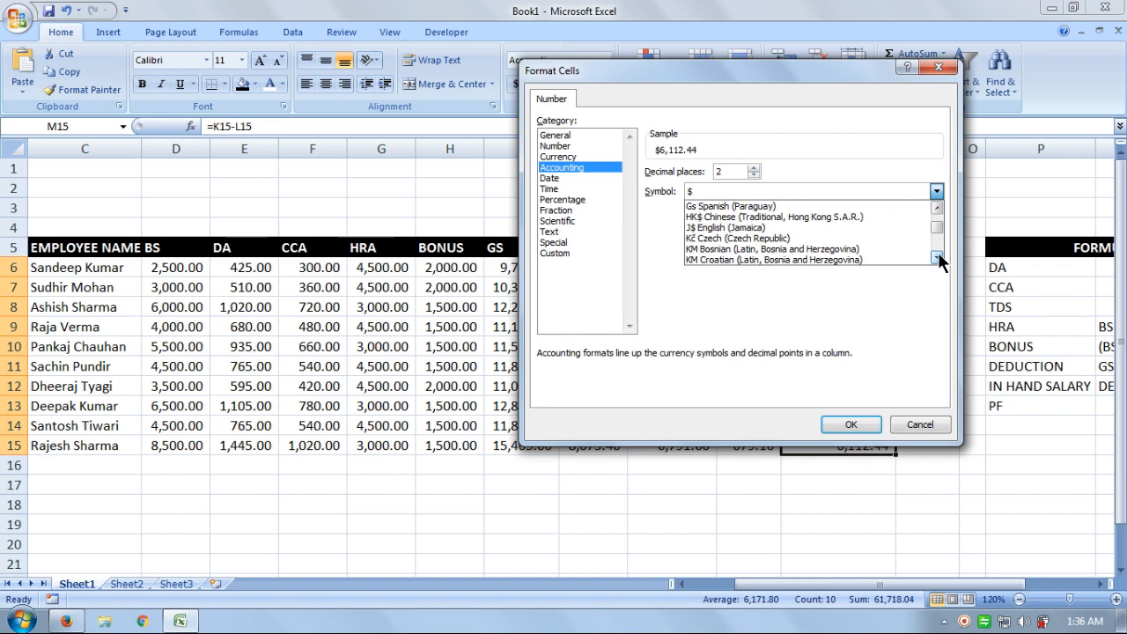
click(936, 256)
click(936, 256)
click(936, 256)
click(936, 256)
click(935, 256)
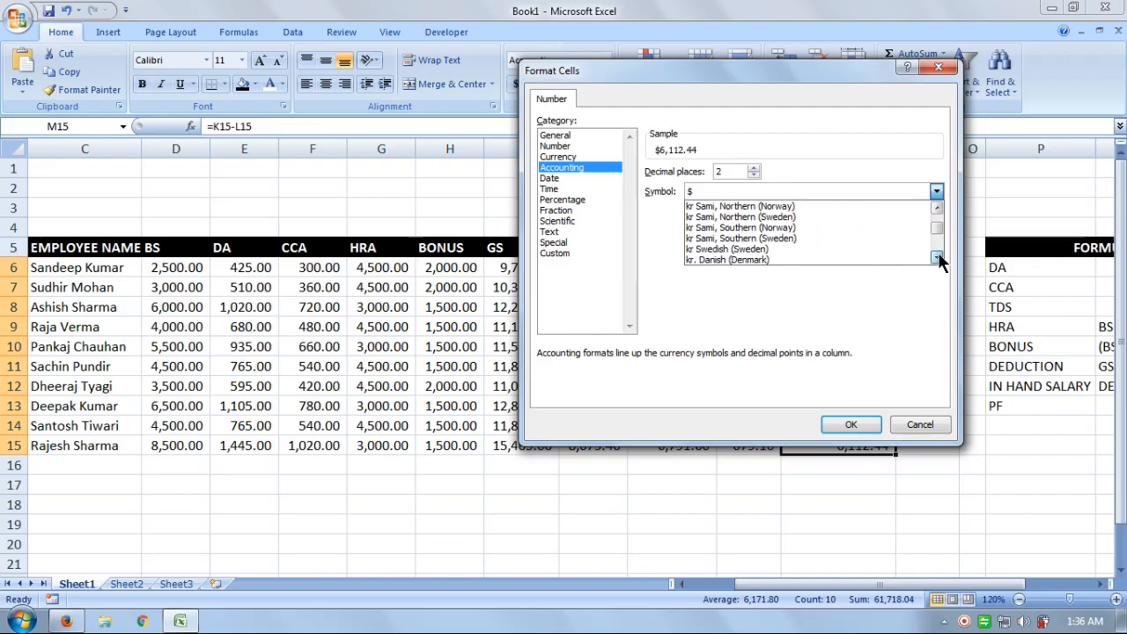
click(936, 256)
click(936, 257)
click(936, 256)
click(936, 256)
click(936, 256)
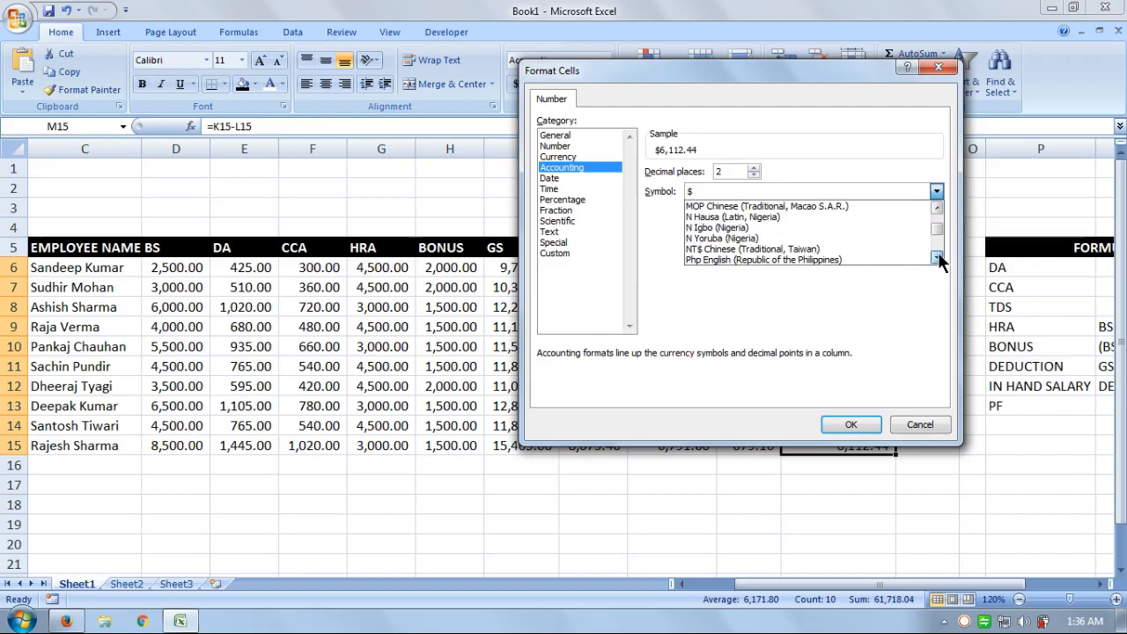
click(936, 257)
click(936, 256)
click(936, 257)
click(936, 256)
click(935, 256)
click(936, 256)
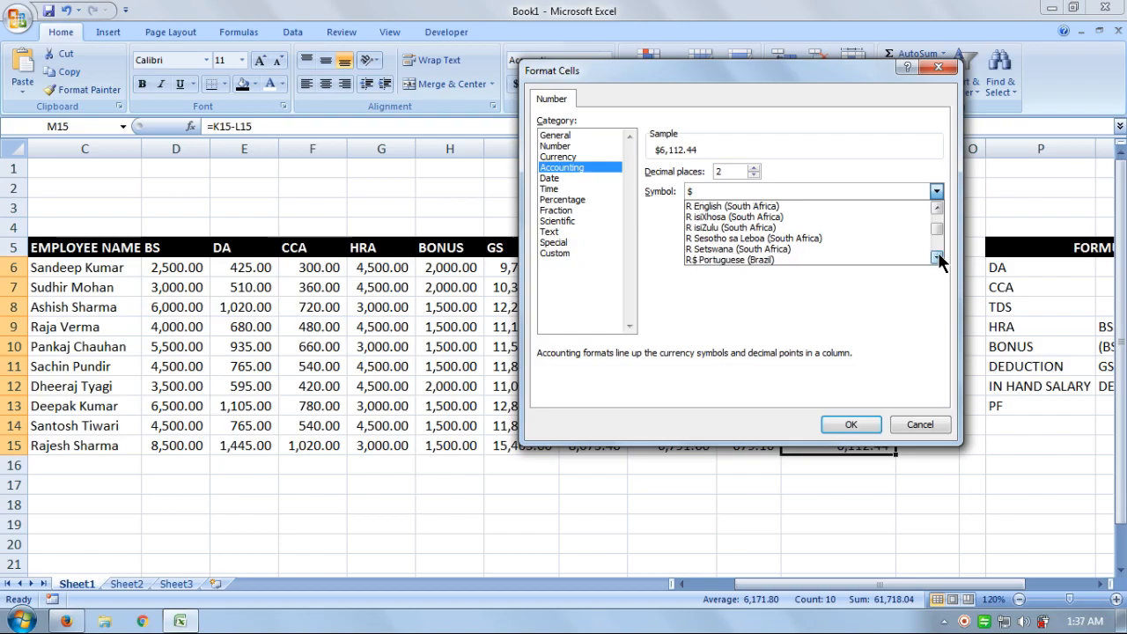
click(936, 257)
click(935, 256)
click(936, 256)
click(936, 257)
click(935, 257)
click(936, 257)
click(936, 256)
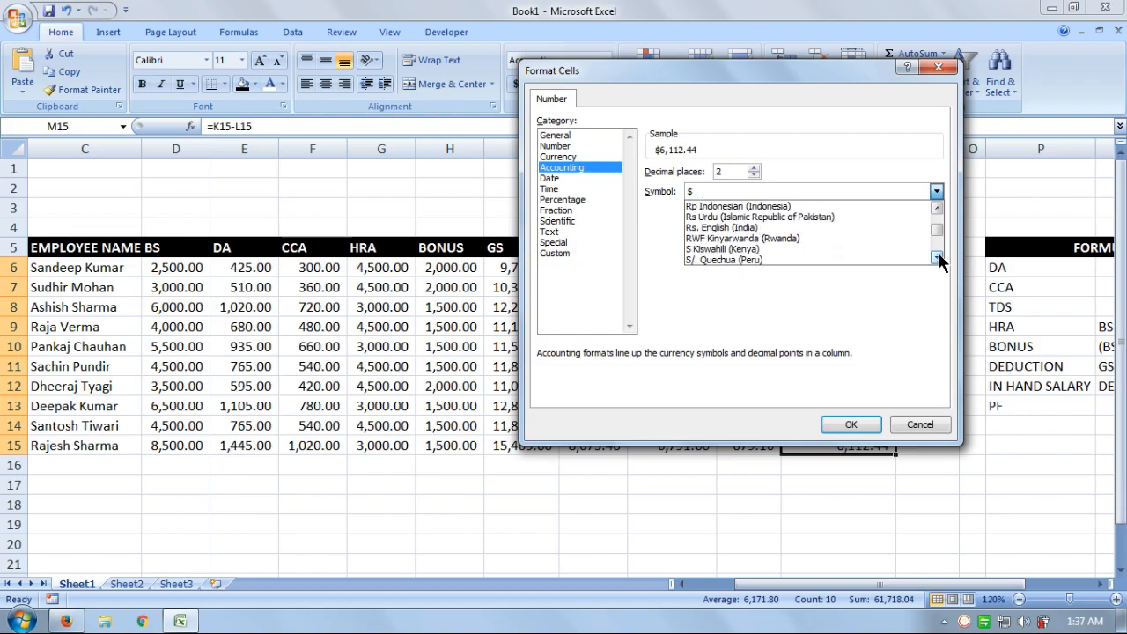
click(936, 256)
click(936, 256)
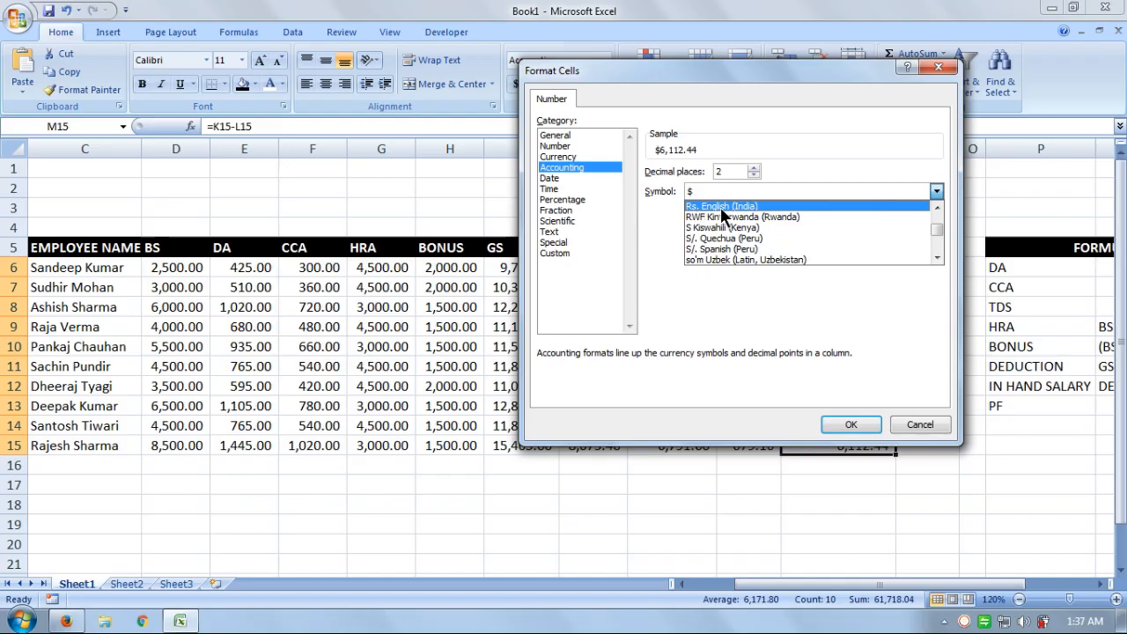
click(742, 208)
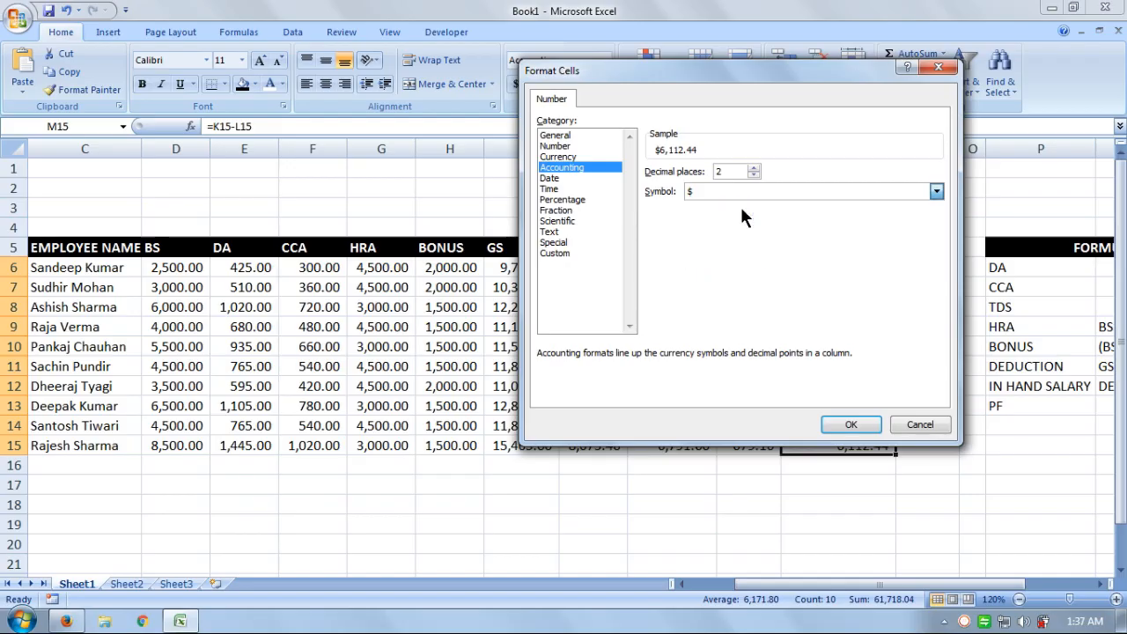
click(841, 421)
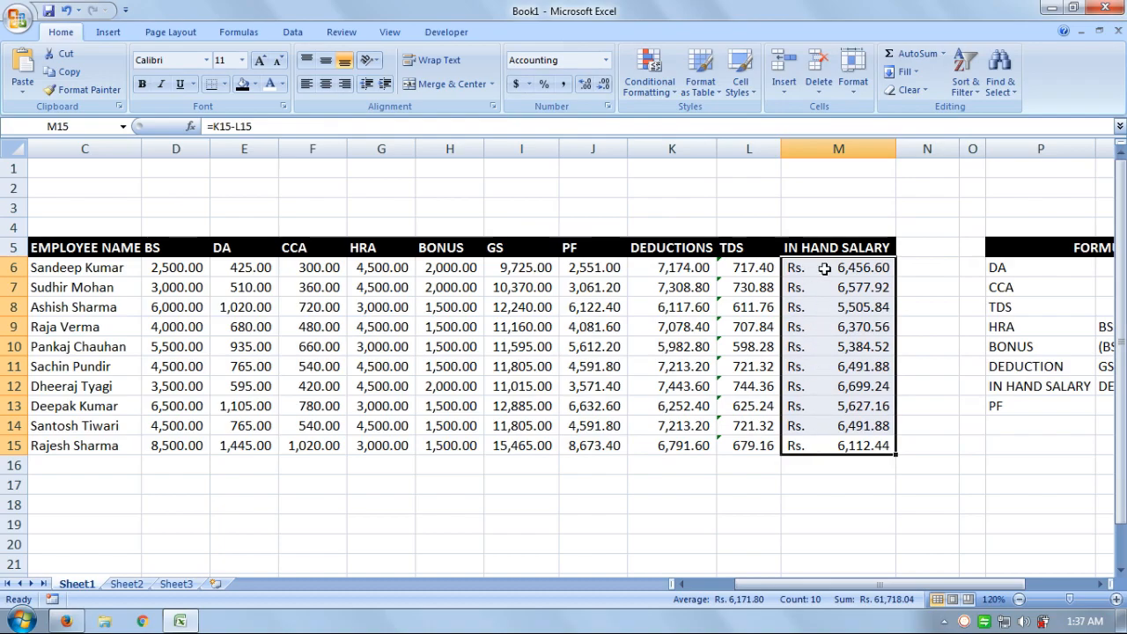
click(833, 483)
drag(826, 268, 826, 447)
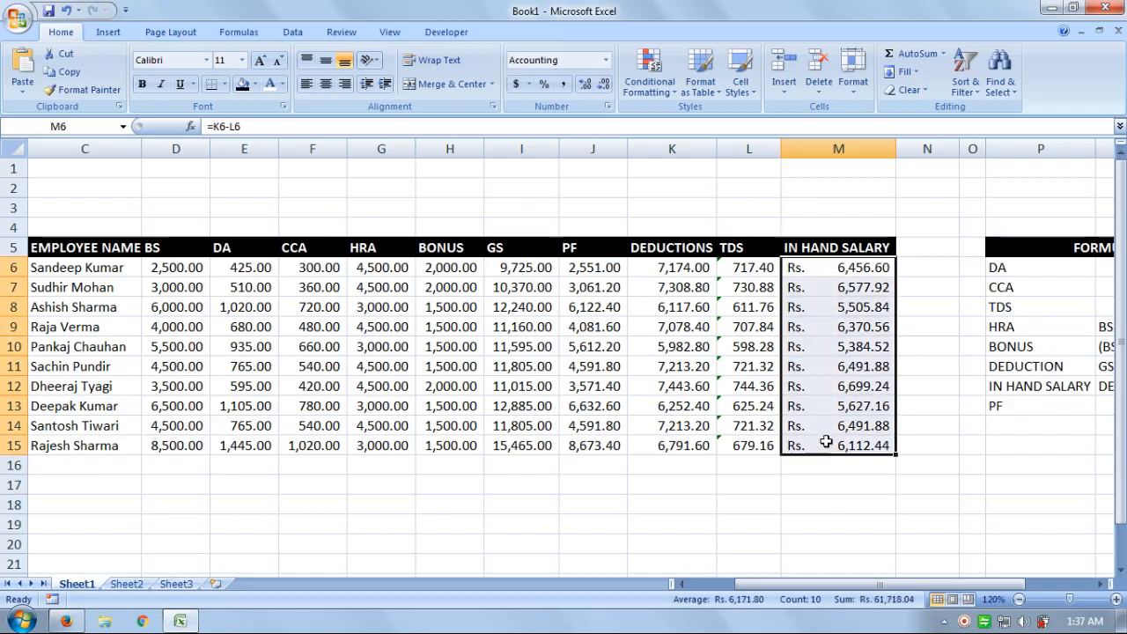
drag(694, 490, 696, 499)
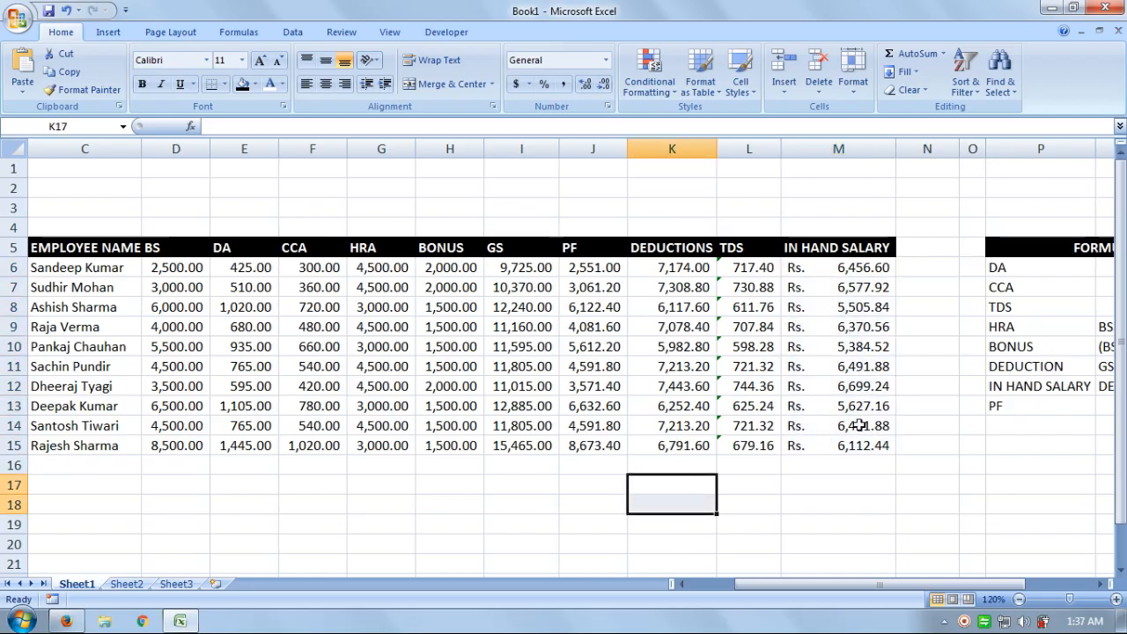
- Center the contents of the whole salary table B5:M15 horizontally
drag(870, 442, 83, 244)
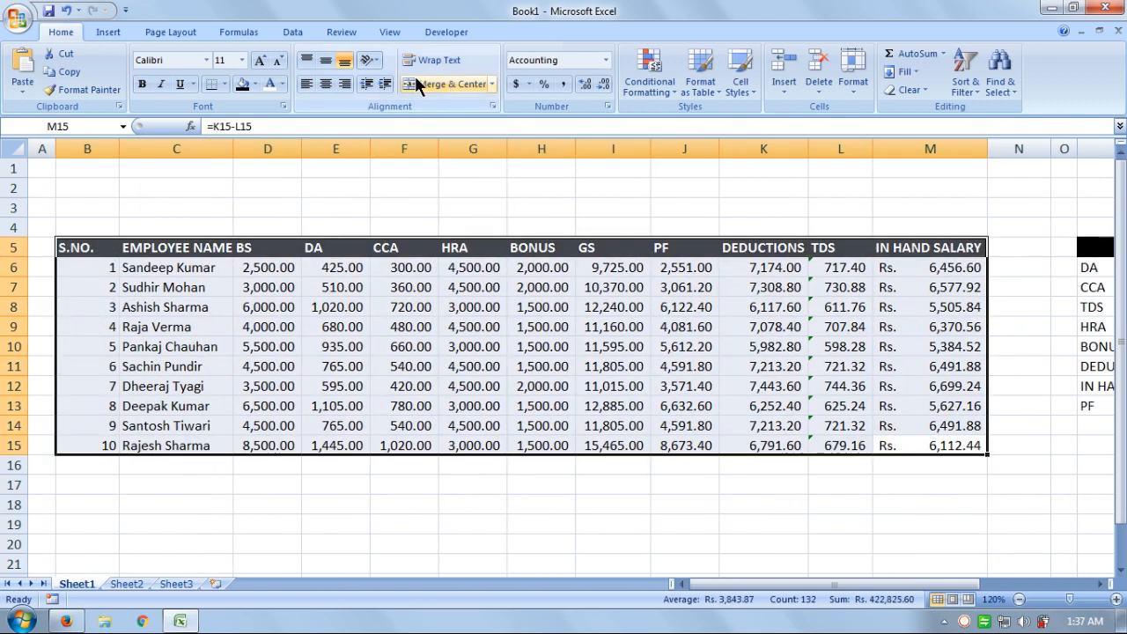
click(326, 82)
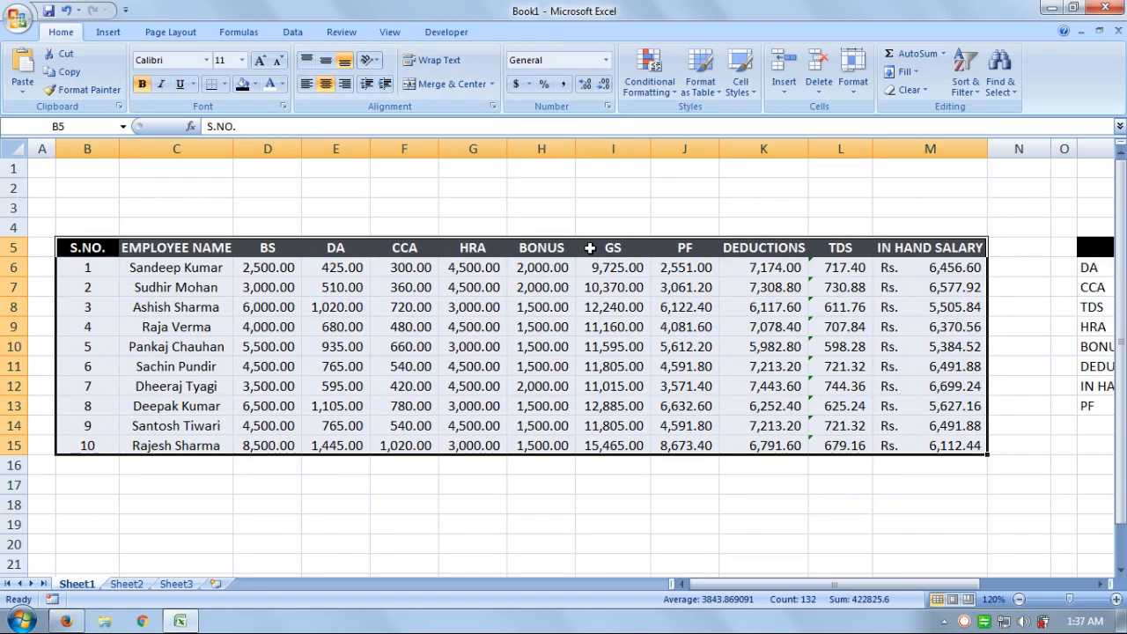
click(681, 499)
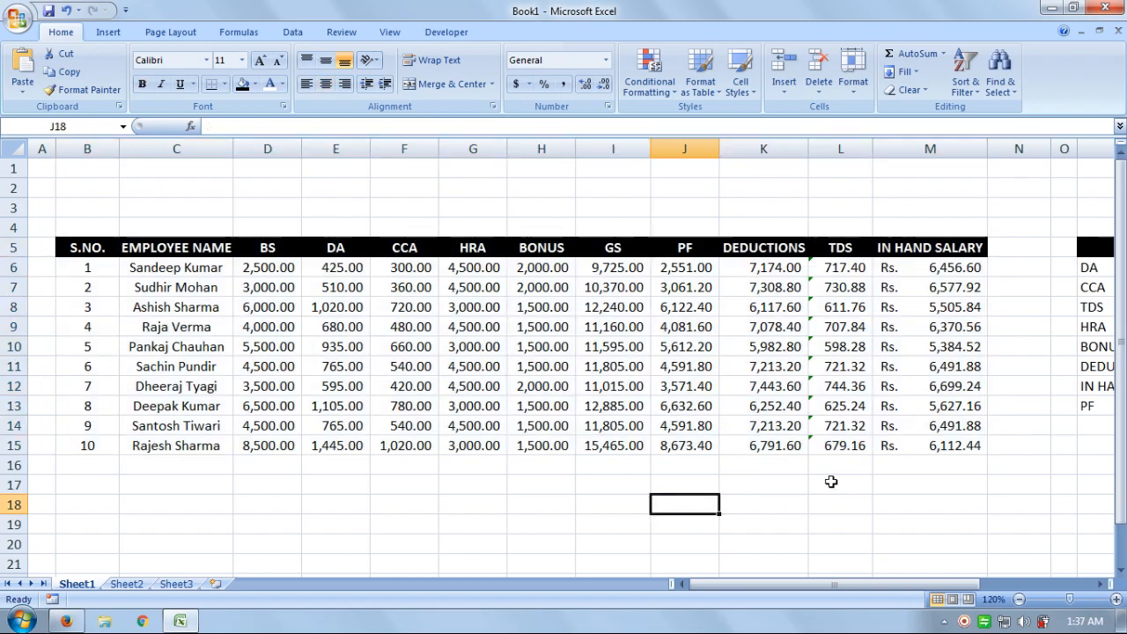
- Apply all borders to the salary table B5:M15
drag(87, 247, 898, 439)
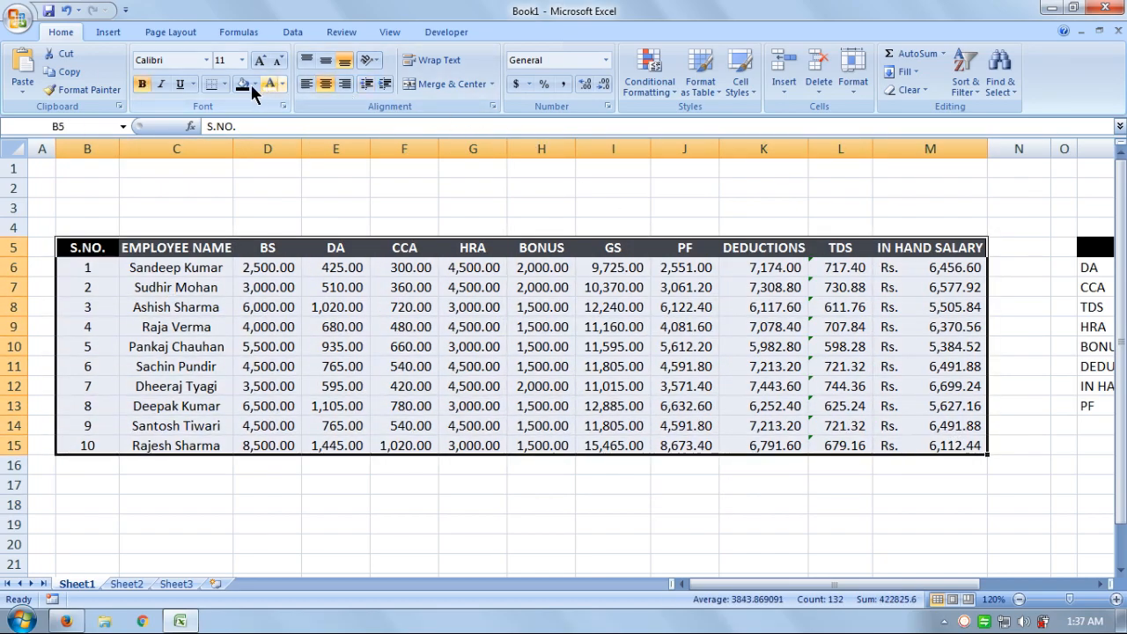
click(225, 84)
click(233, 219)
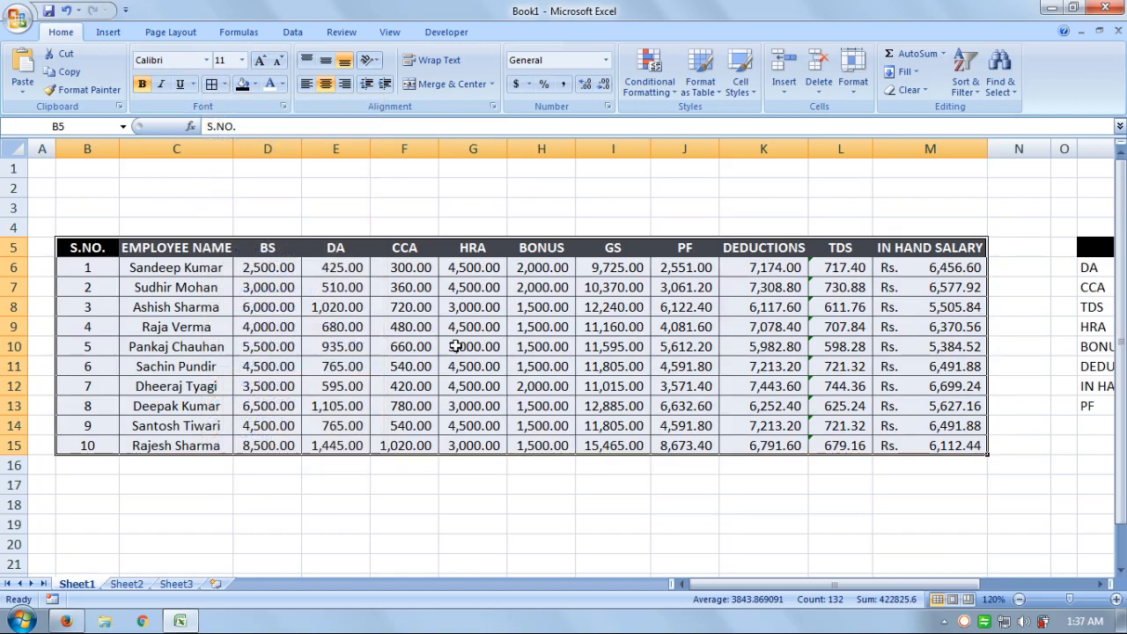
click(894, 483)
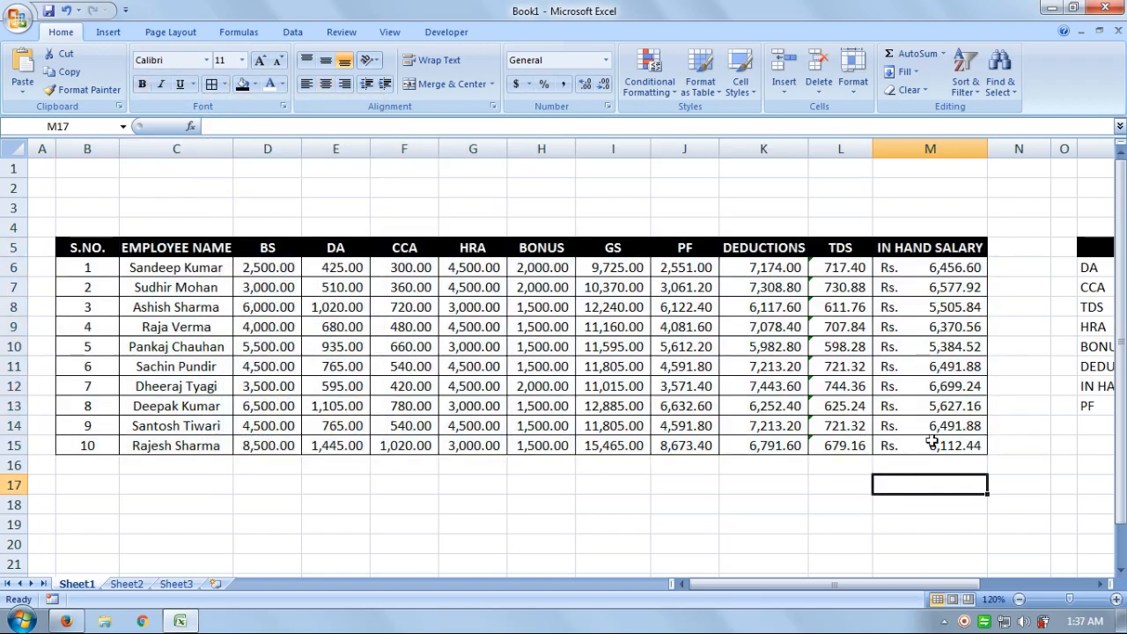
- Delete the empty sheet column N between the salary table and the formula conditions
click(1021, 150)
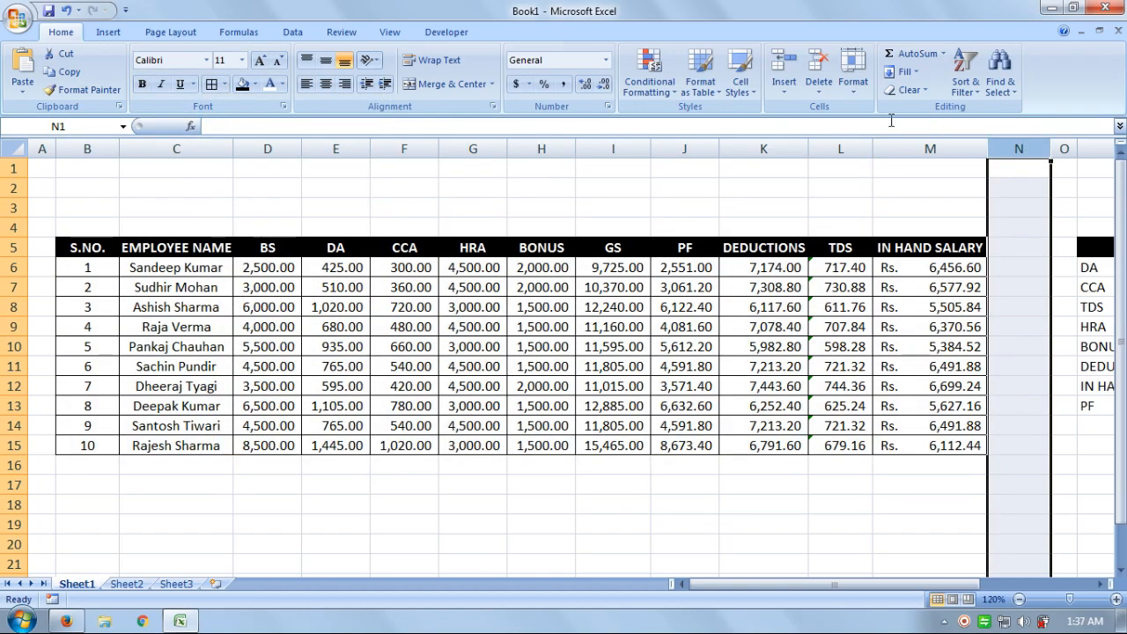
click(815, 88)
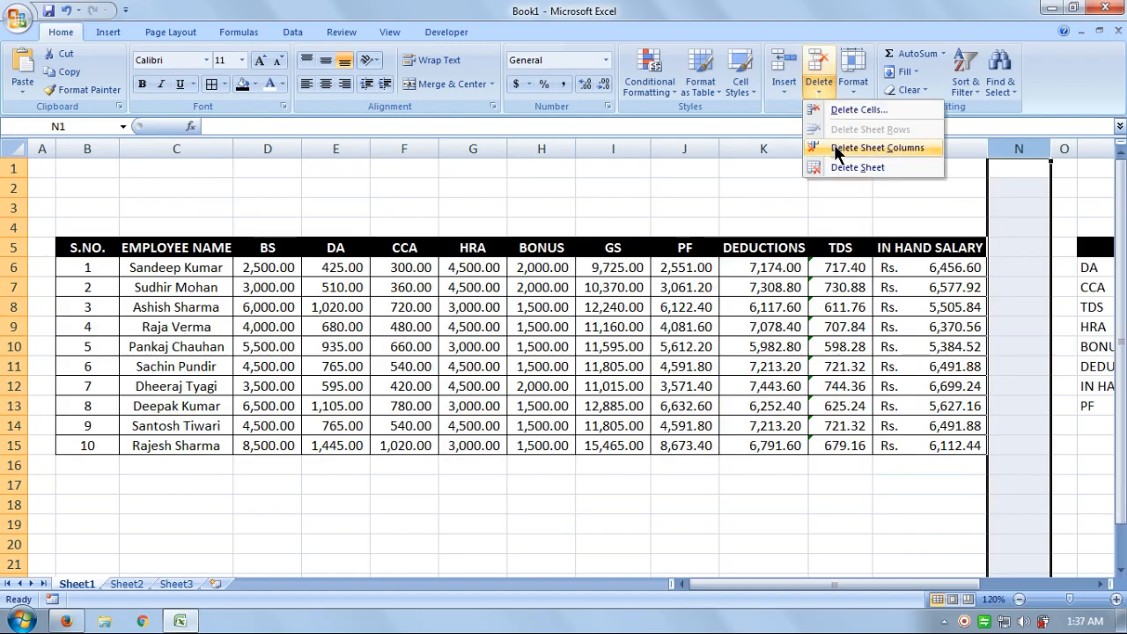
click(876, 148)
click(1053, 445)
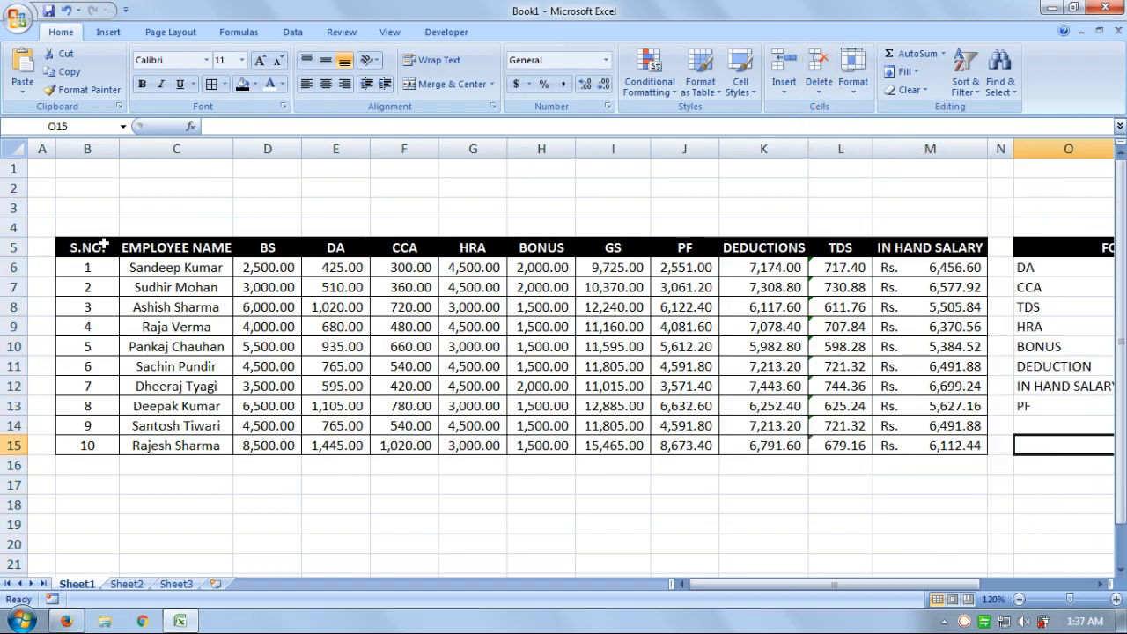
- Apply all borders to the FORMULA CONDITION'S table in O5:Q13
drag(941, 584, 1024, 586)
drag(1009, 405, 802, 256)
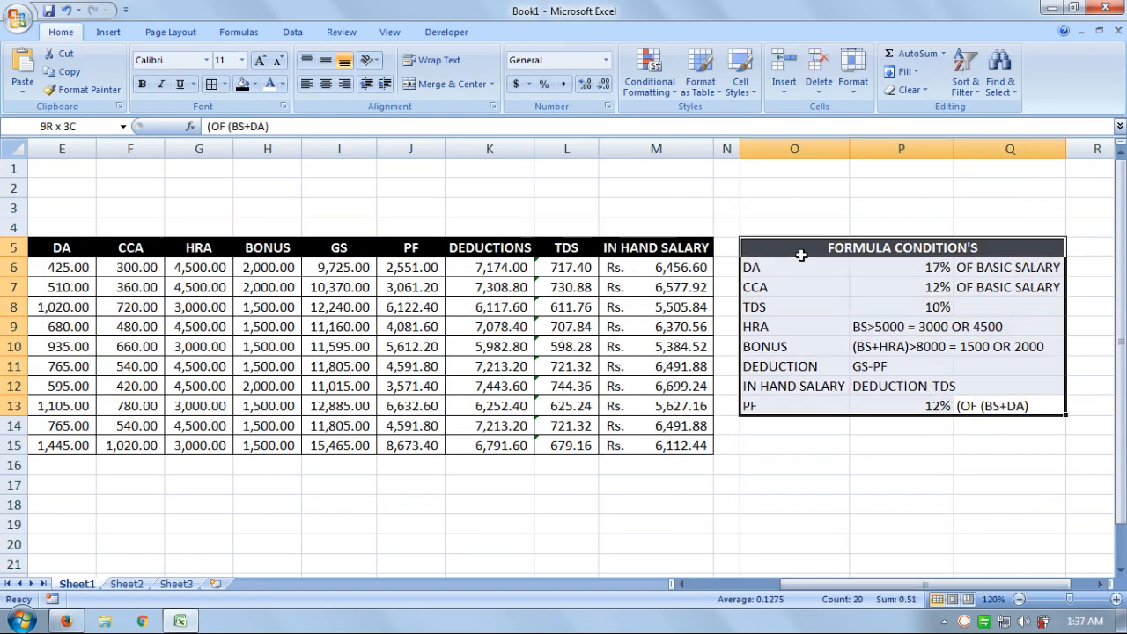
click(212, 85)
click(918, 483)
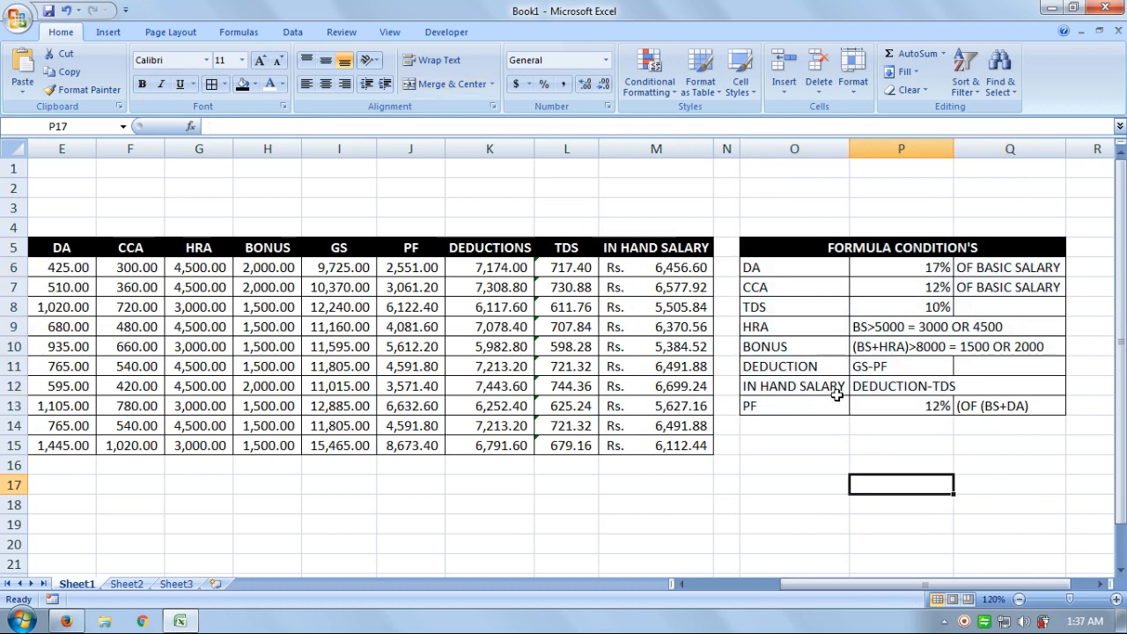
- Make the condition labels in O6:O13, from DA to PF, bold
drag(790, 268, 794, 397)
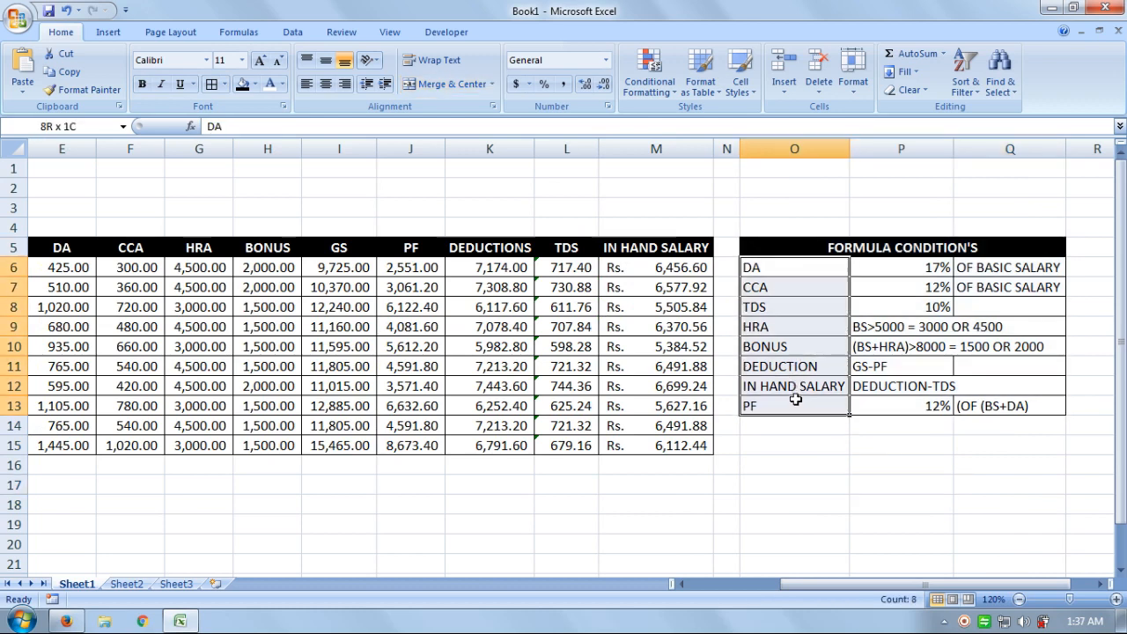
click(141, 83)
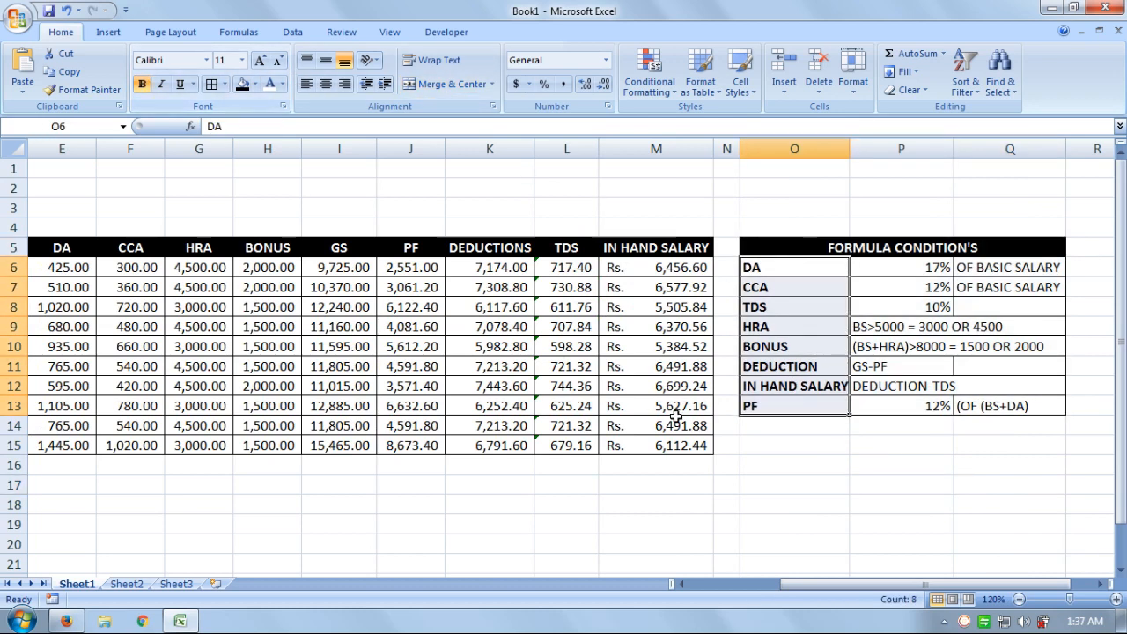
click(791, 460)
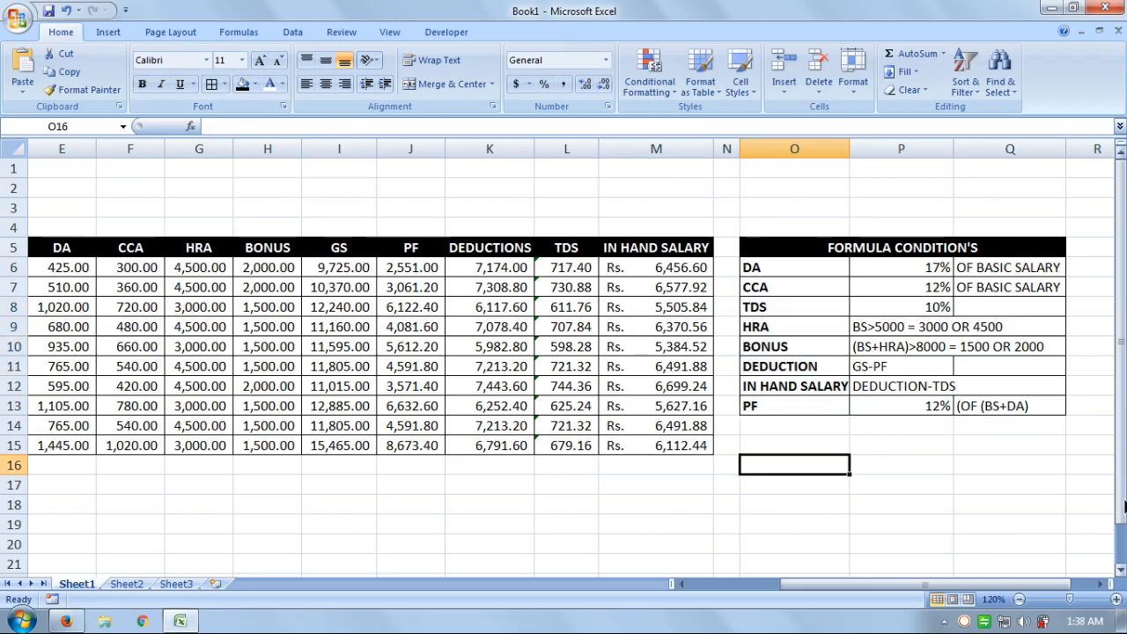
- Zoom the sheet out to 100% and merge and center the range B2:Q3 above both tables
click(1122, 498)
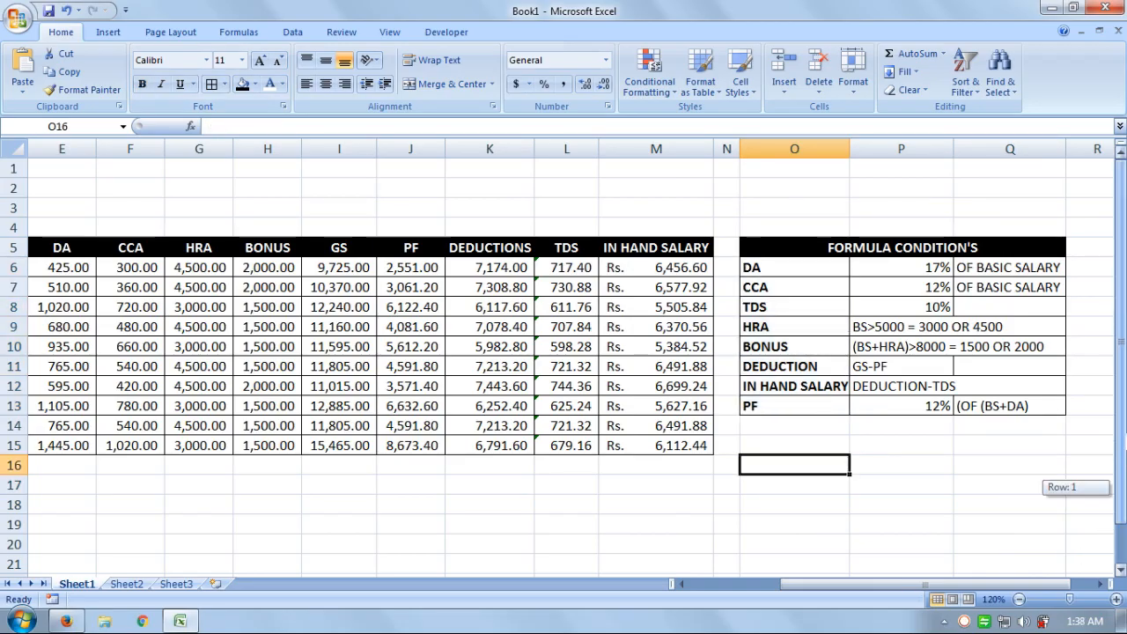
click(1018, 599)
click(1019, 600)
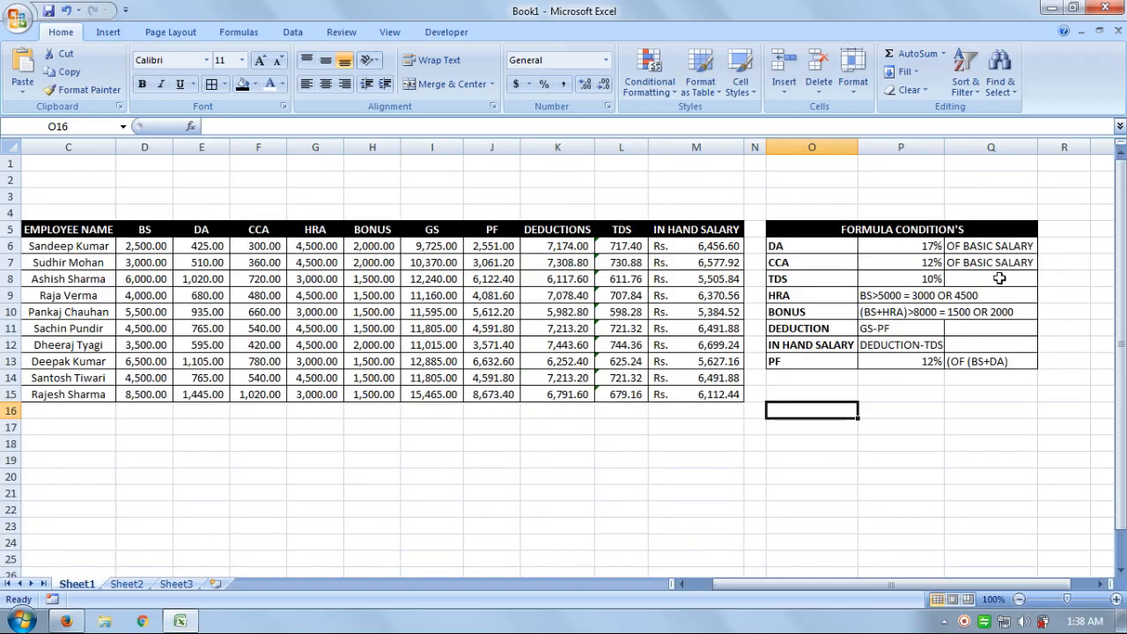
drag(1006, 196, 53, 183)
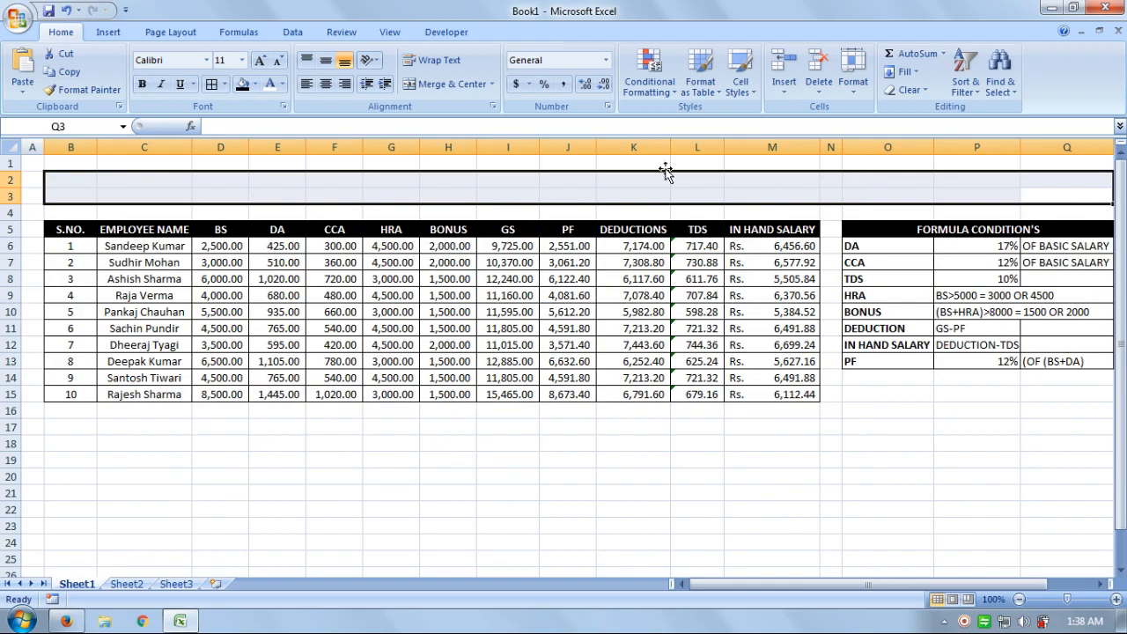
click(420, 84)
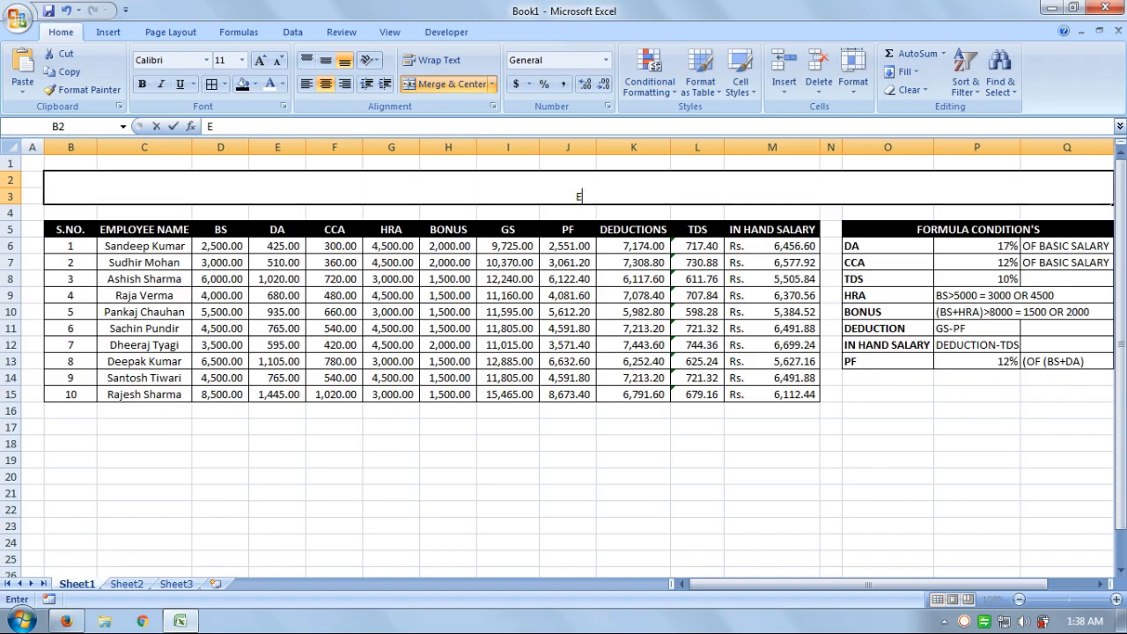
- Enter the title EMPLOYEMENT PAYROLL REPORT in the merged cell B2
text(EMP)
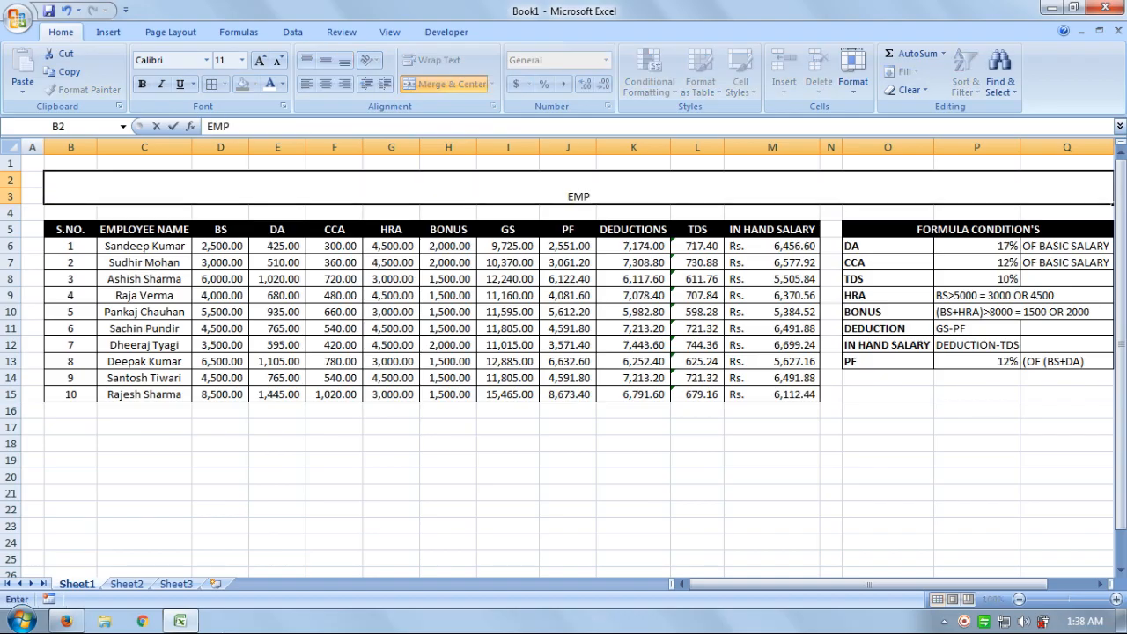
text(LOYER)
key(BackSpace)
text(MENT)
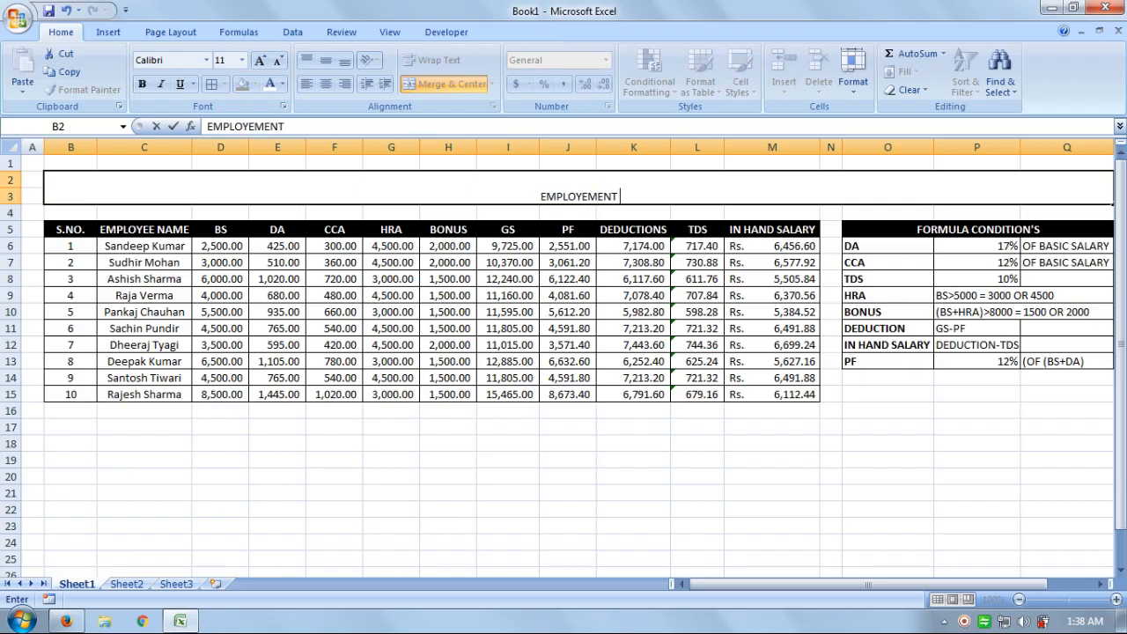
text( PA)
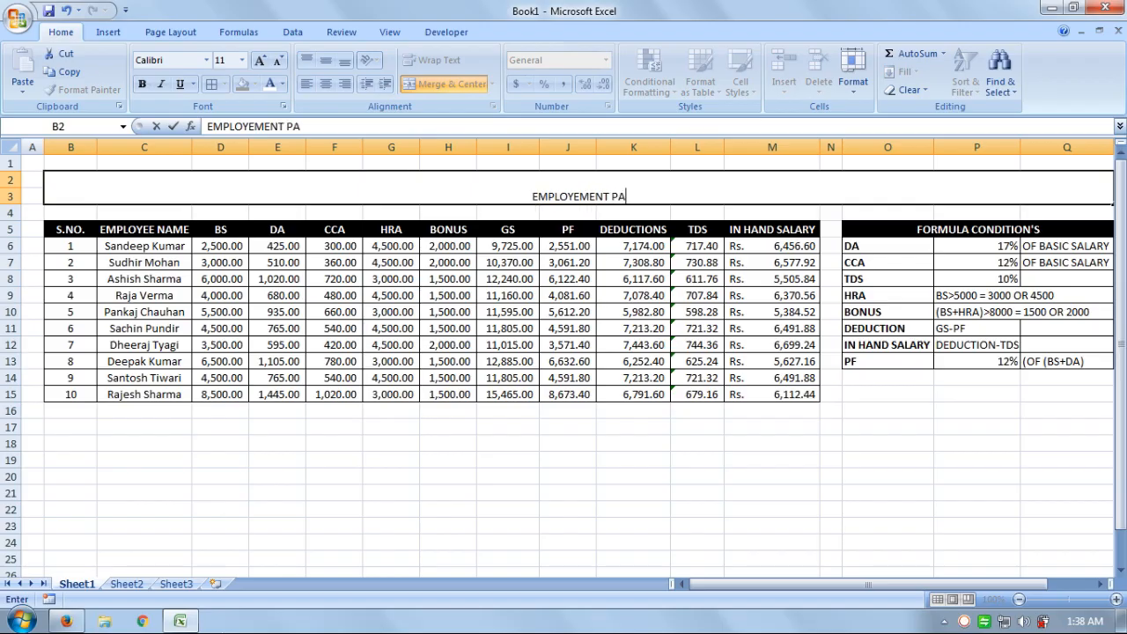
text(YRO)
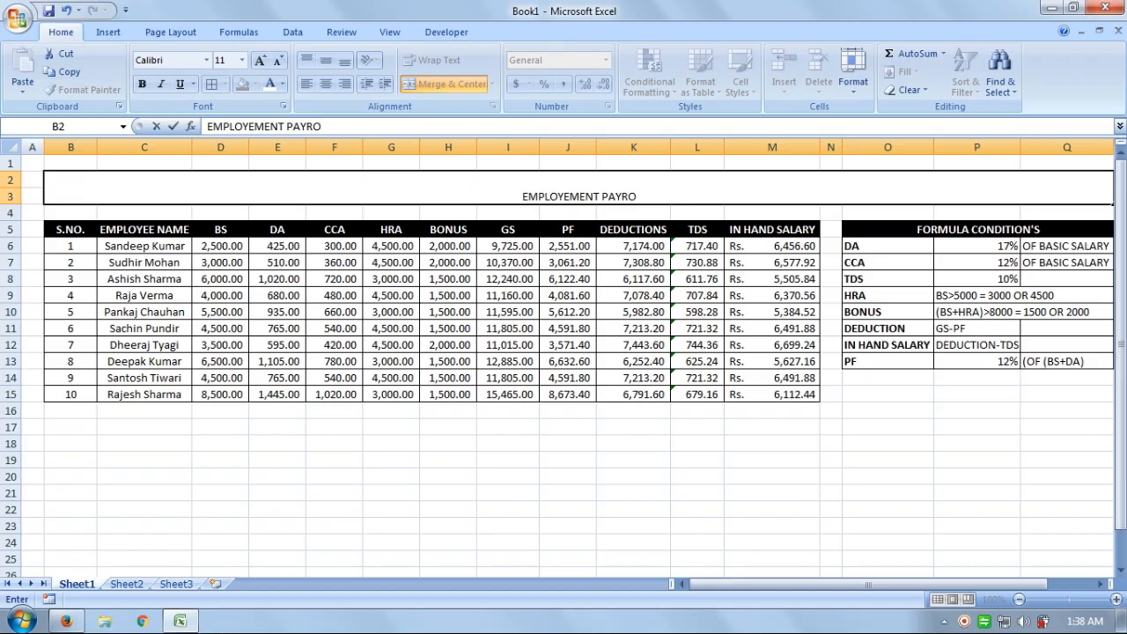
text(LL REPORT)
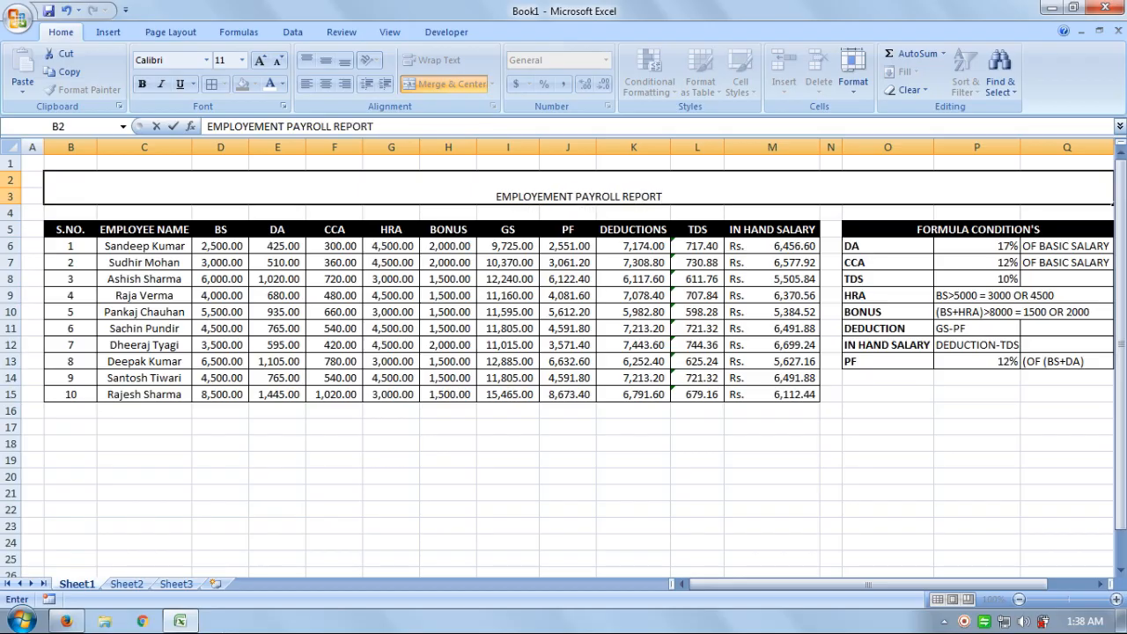
key(Return)
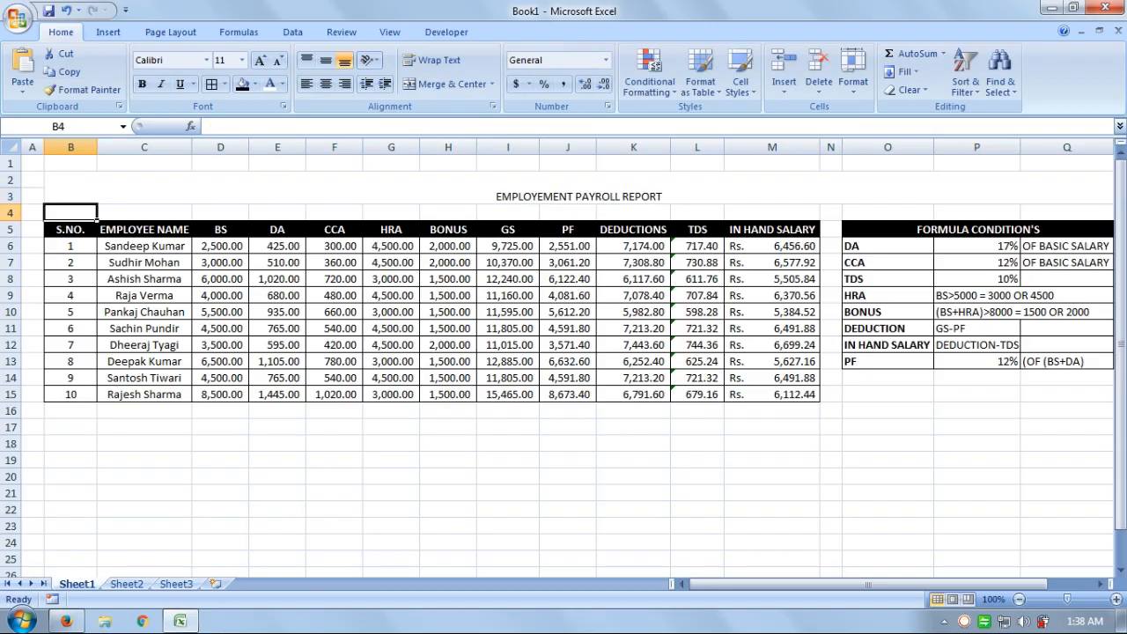
- Format the report title in B2 as bold, font size 28, with middle vertical alignment
click(508, 186)
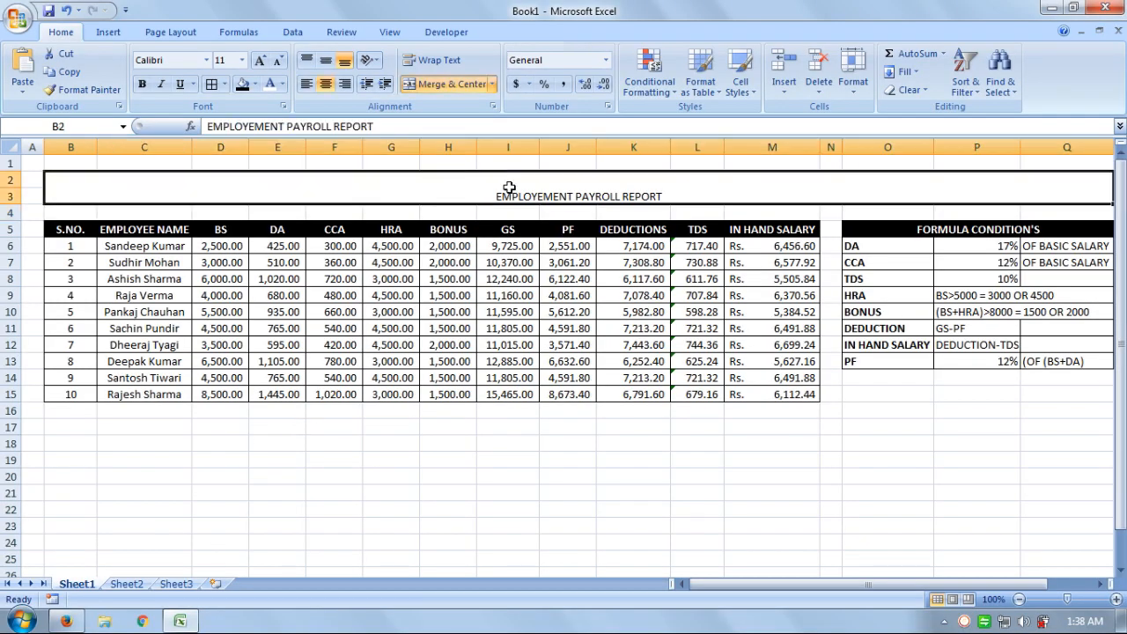
click(330, 60)
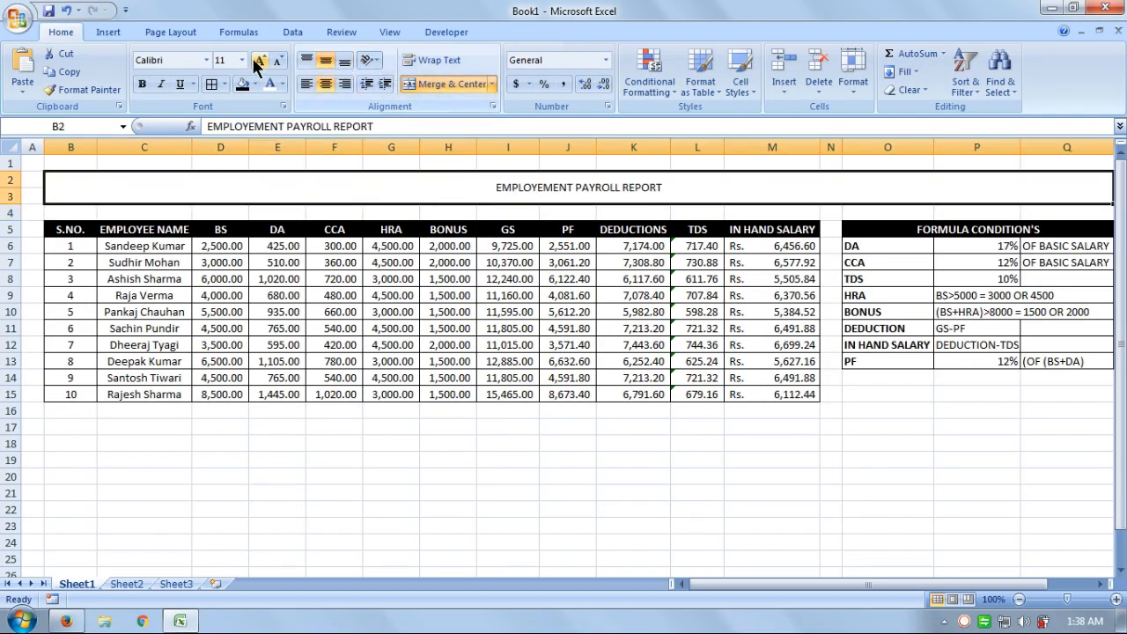
click(261, 61)
click(261, 61)
click(261, 61)
click(261, 60)
click(261, 61)
click(261, 61)
click(261, 60)
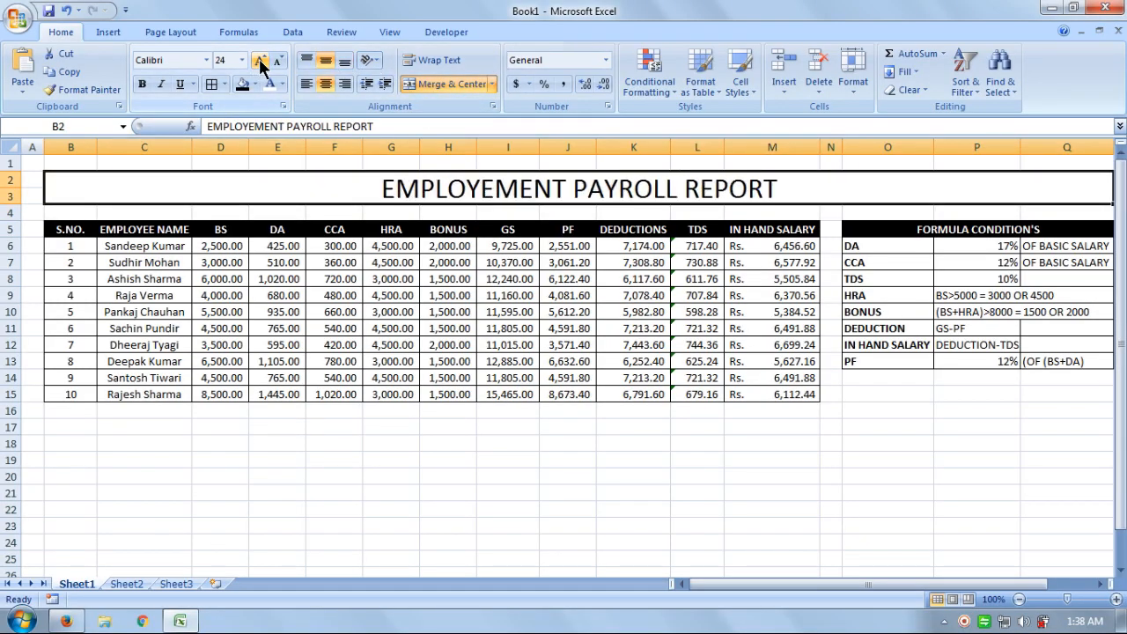
click(261, 61)
click(261, 61)
click(139, 84)
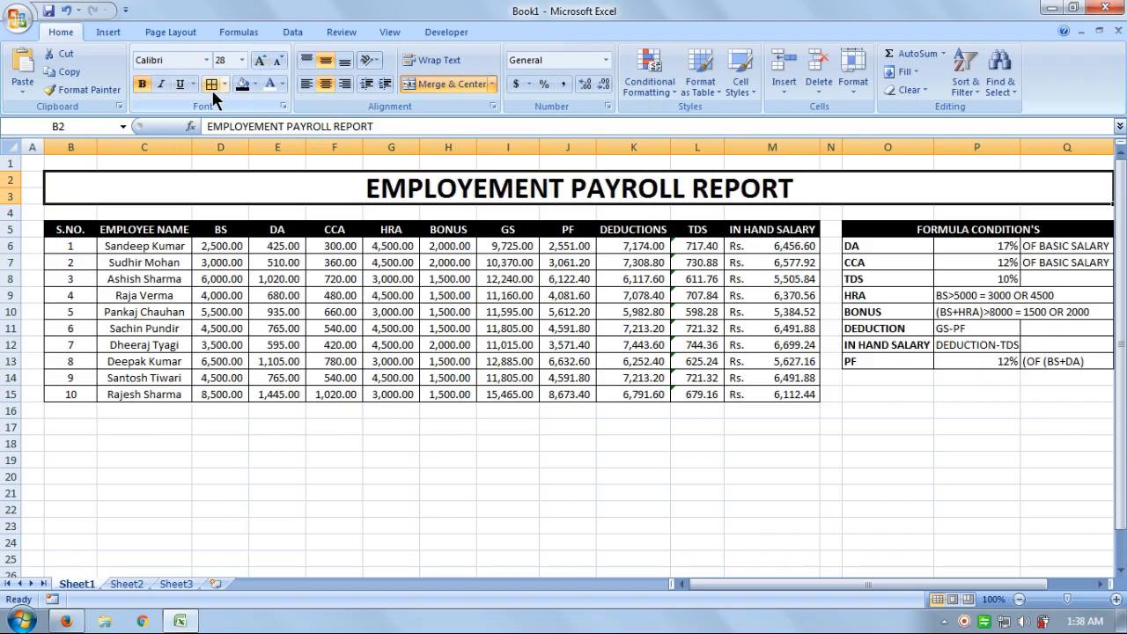
- Fill the title cell with the standard dark red and set its font color to white
click(255, 83)
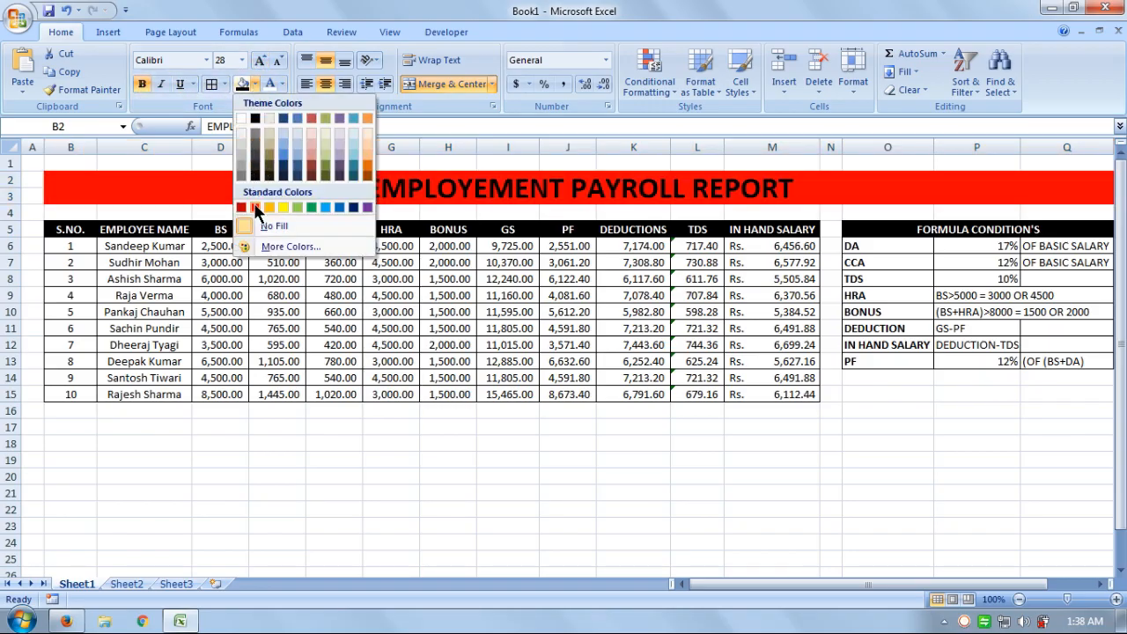
click(242, 208)
click(282, 83)
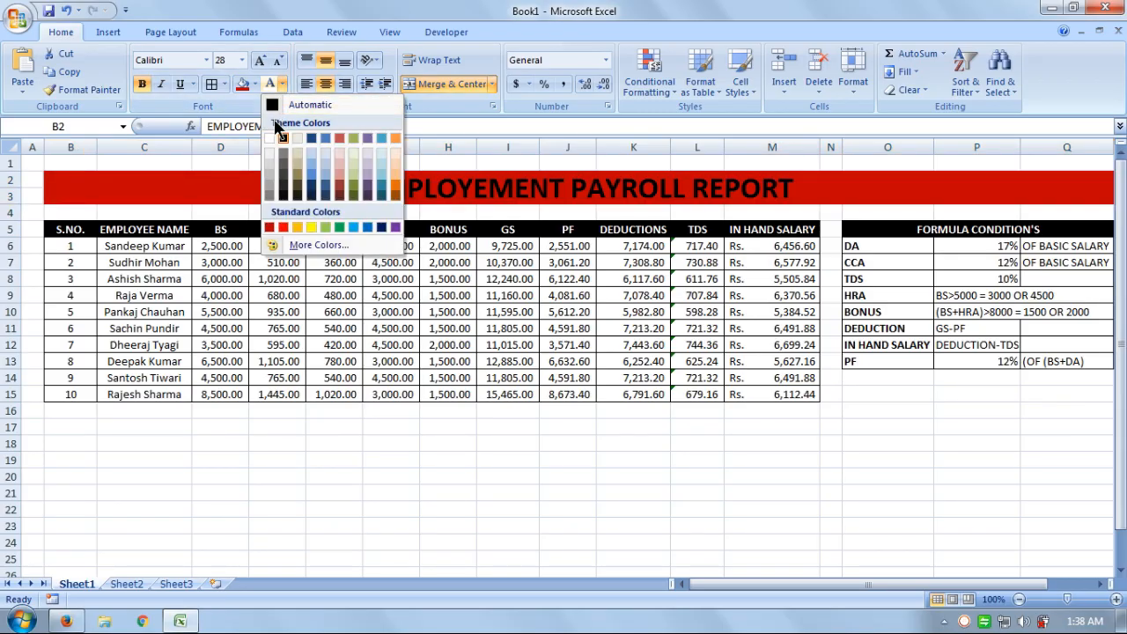
click(273, 132)
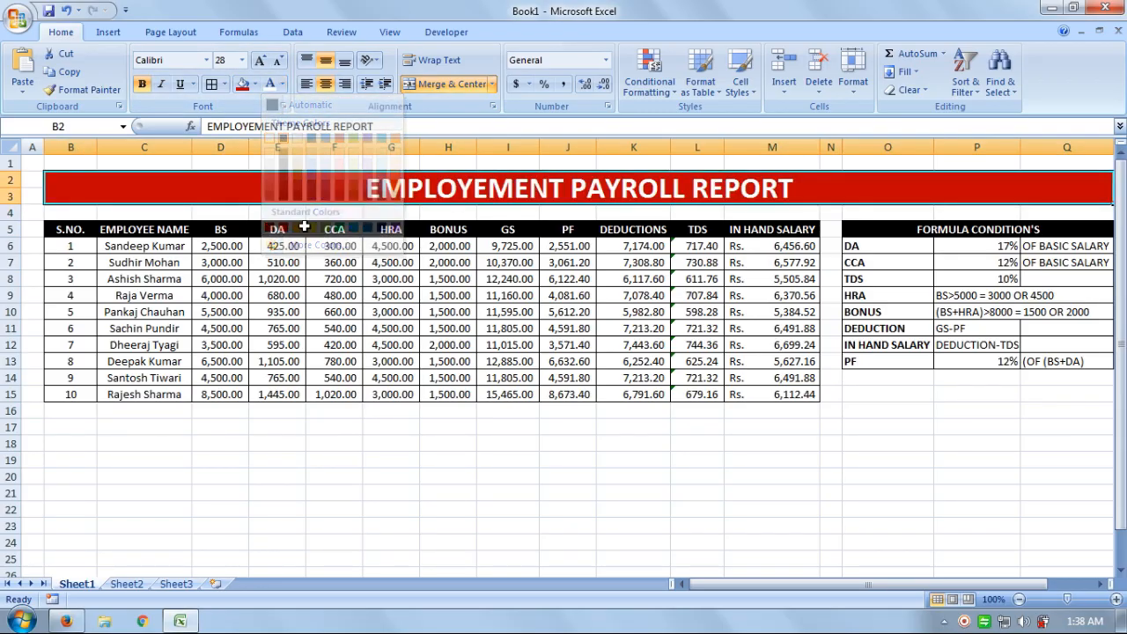
- Try the report title at font size 26 and return it to 28
click(277, 60)
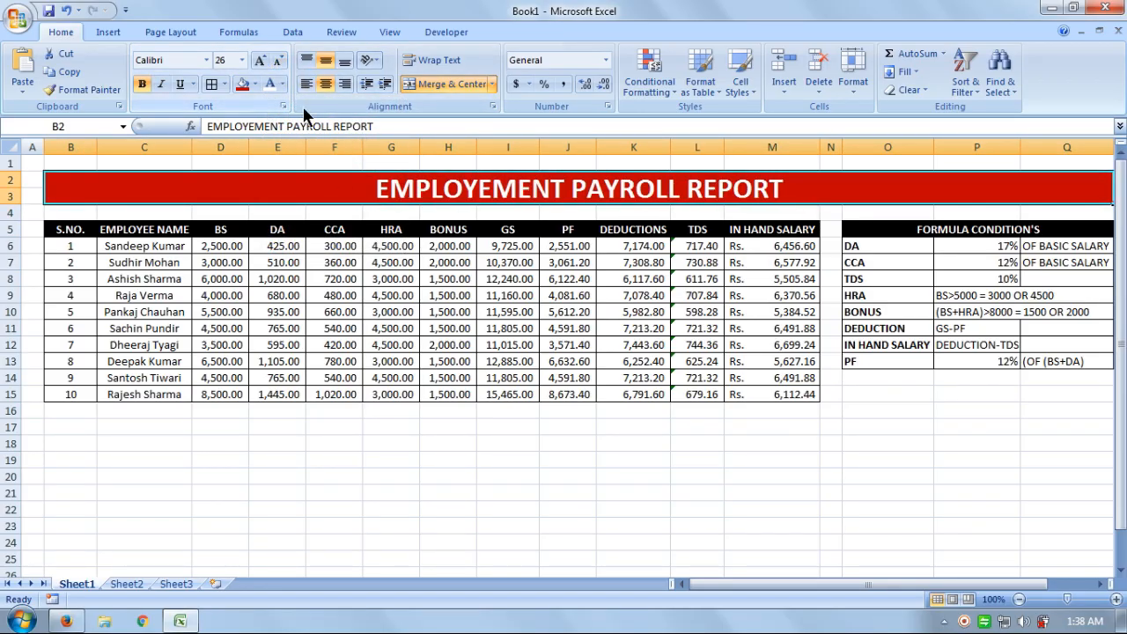
click(260, 62)
click(449, 443)
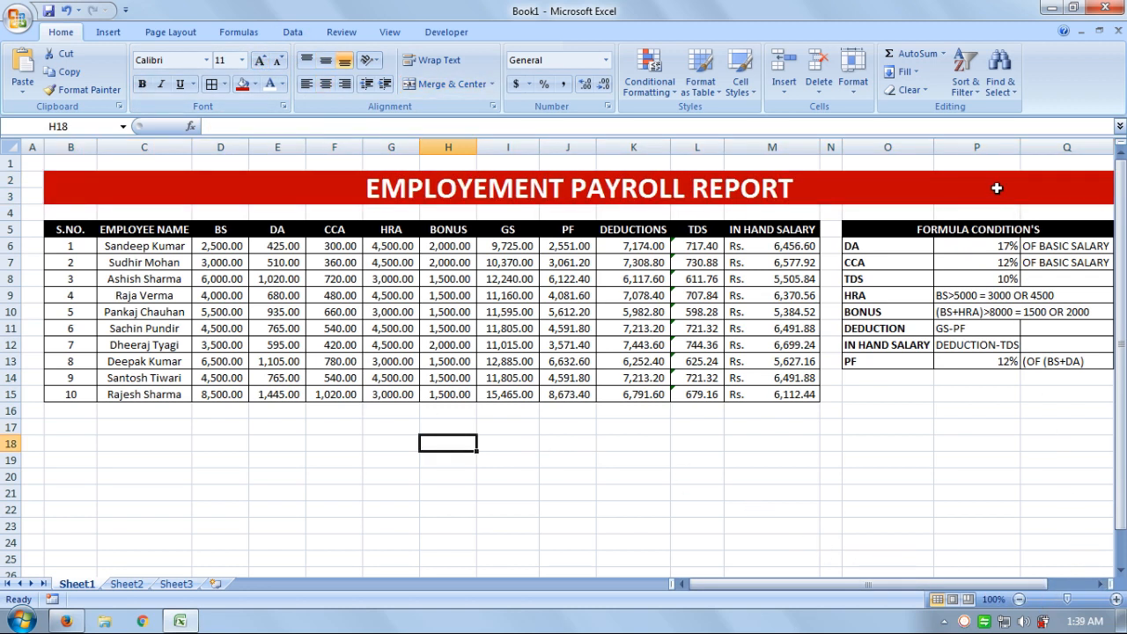
- Narrow column P slightly so that both tables fit within the visible sheet width
drag(1021, 152, 1010, 151)
click(987, 452)
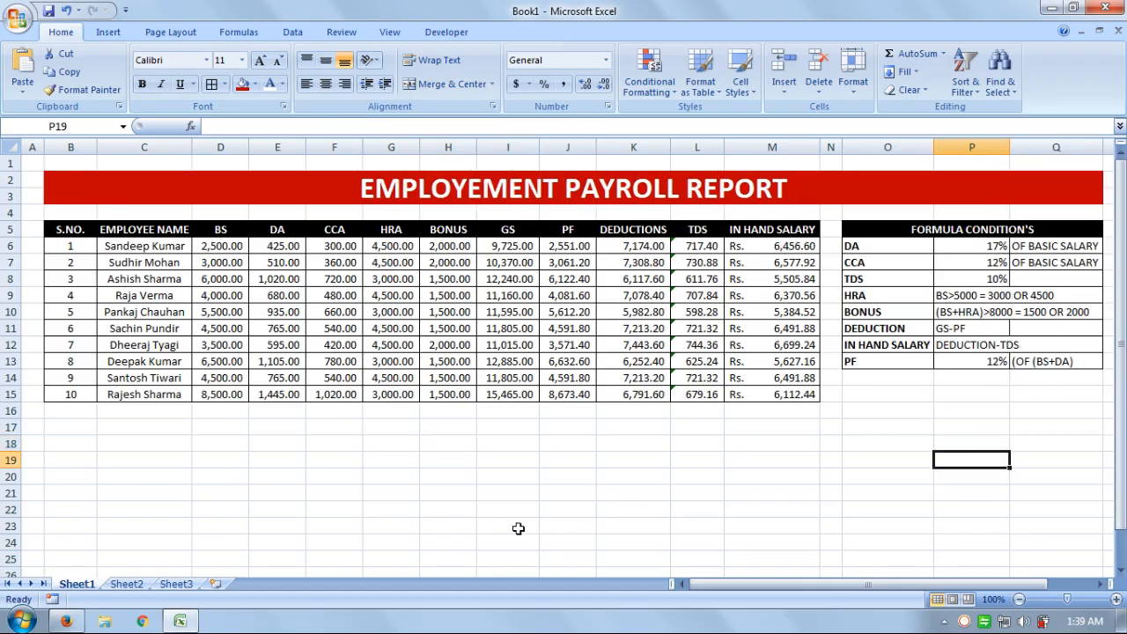
click(317, 506)
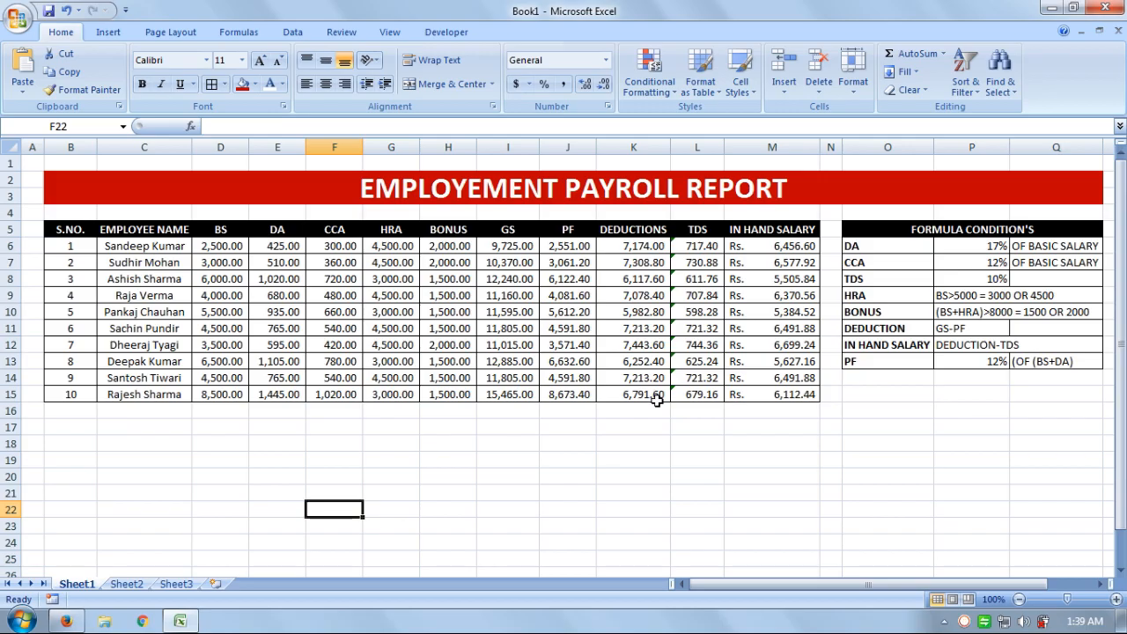
click(614, 489)
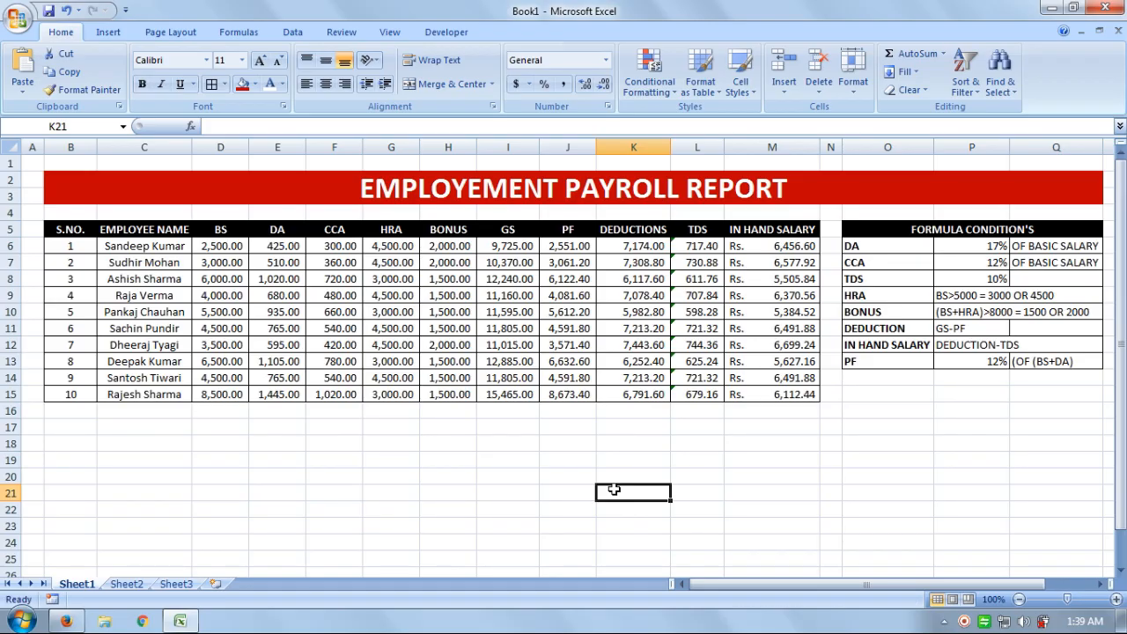
click(809, 462)
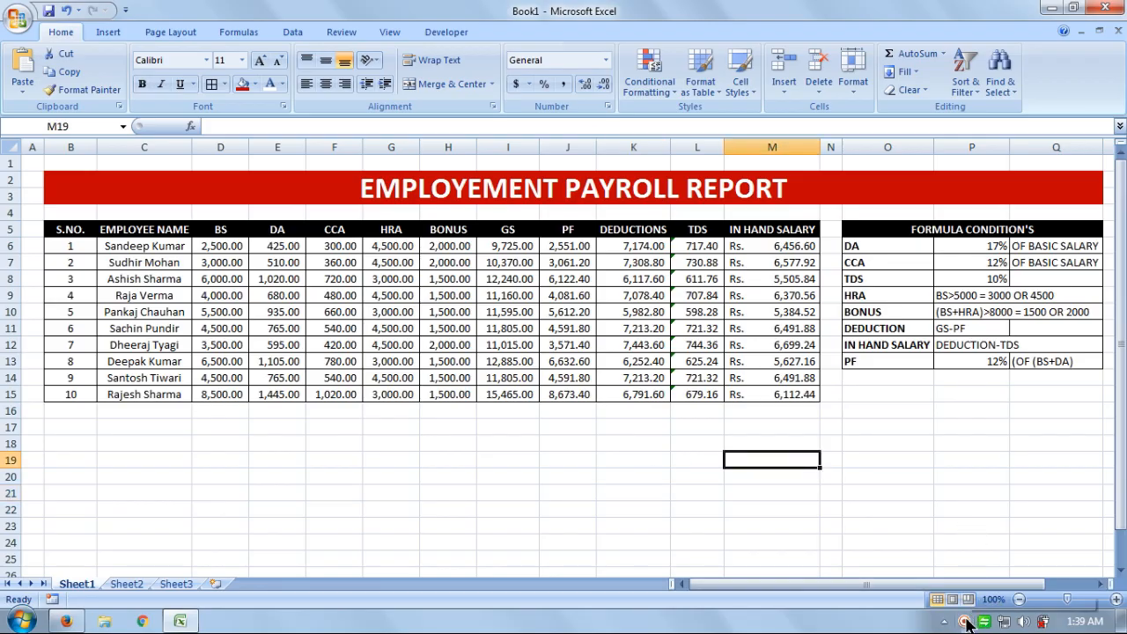